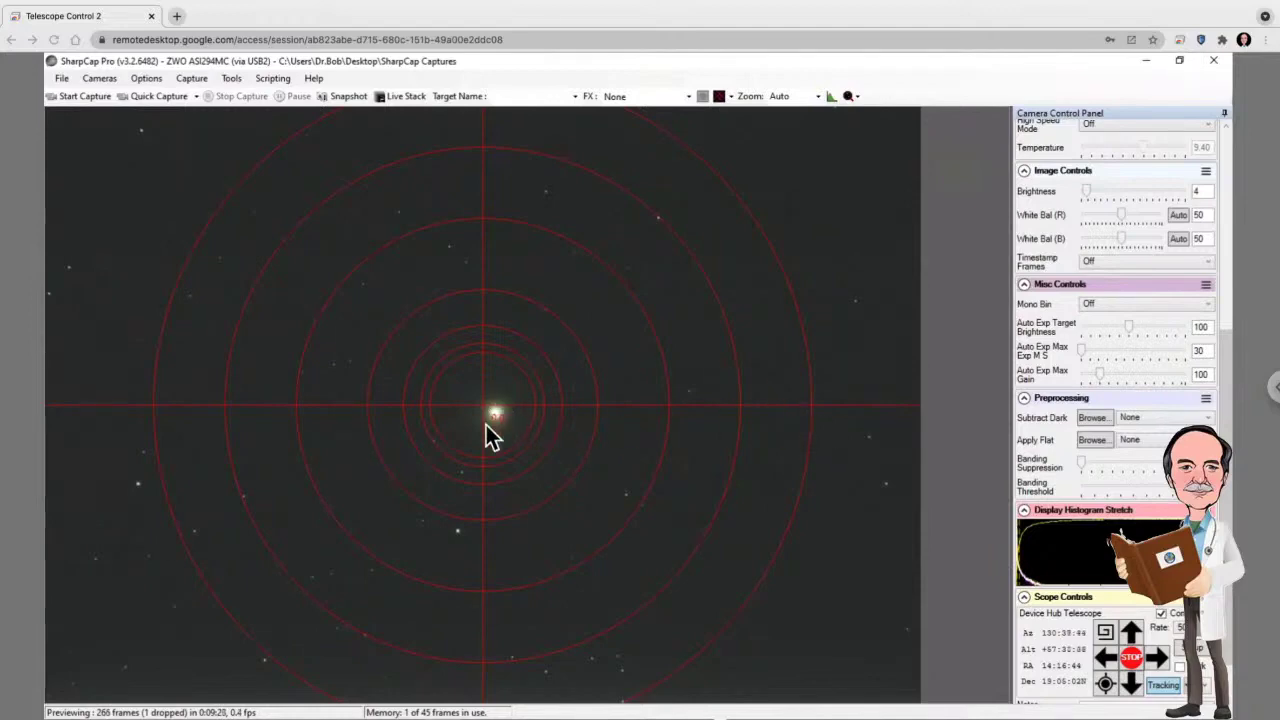
Step: Hide the reticule overlay on the live camera preview and return to the capture settings at the start of the camera controls
{"action": "left_click", "coordinate": [730, 97]}
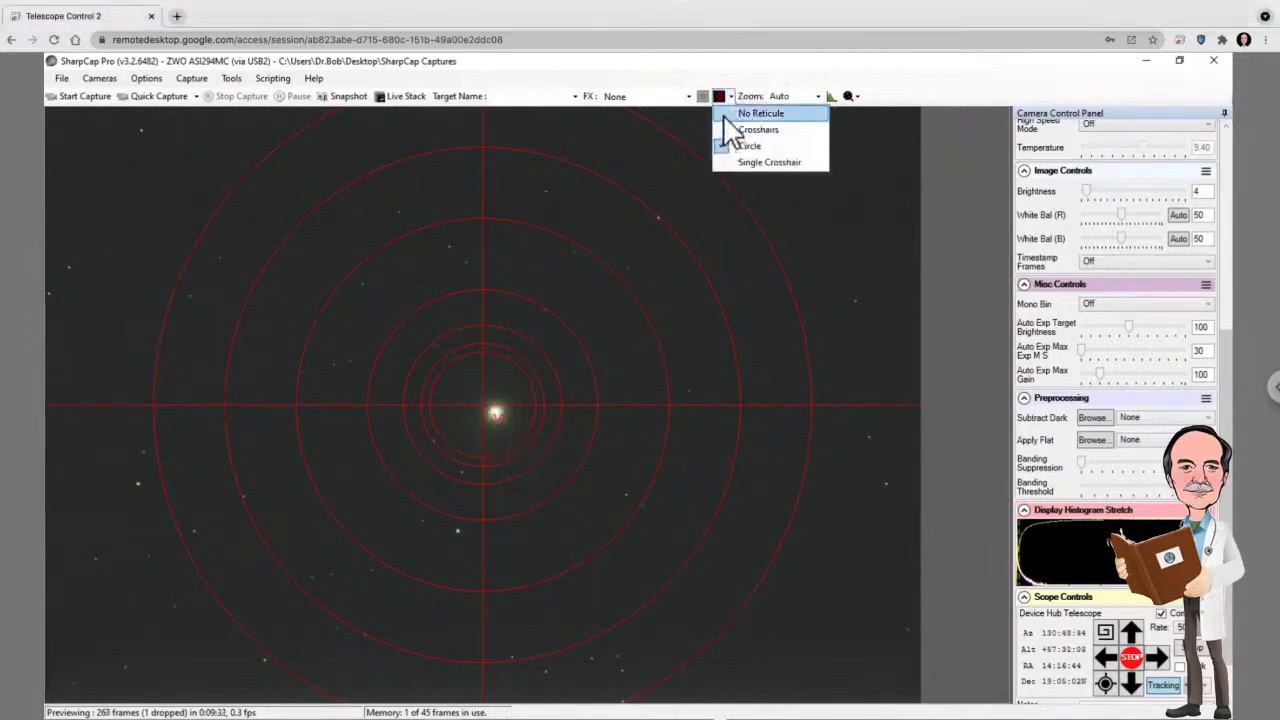
{"action": "left_click", "coordinate": [723, 114]}
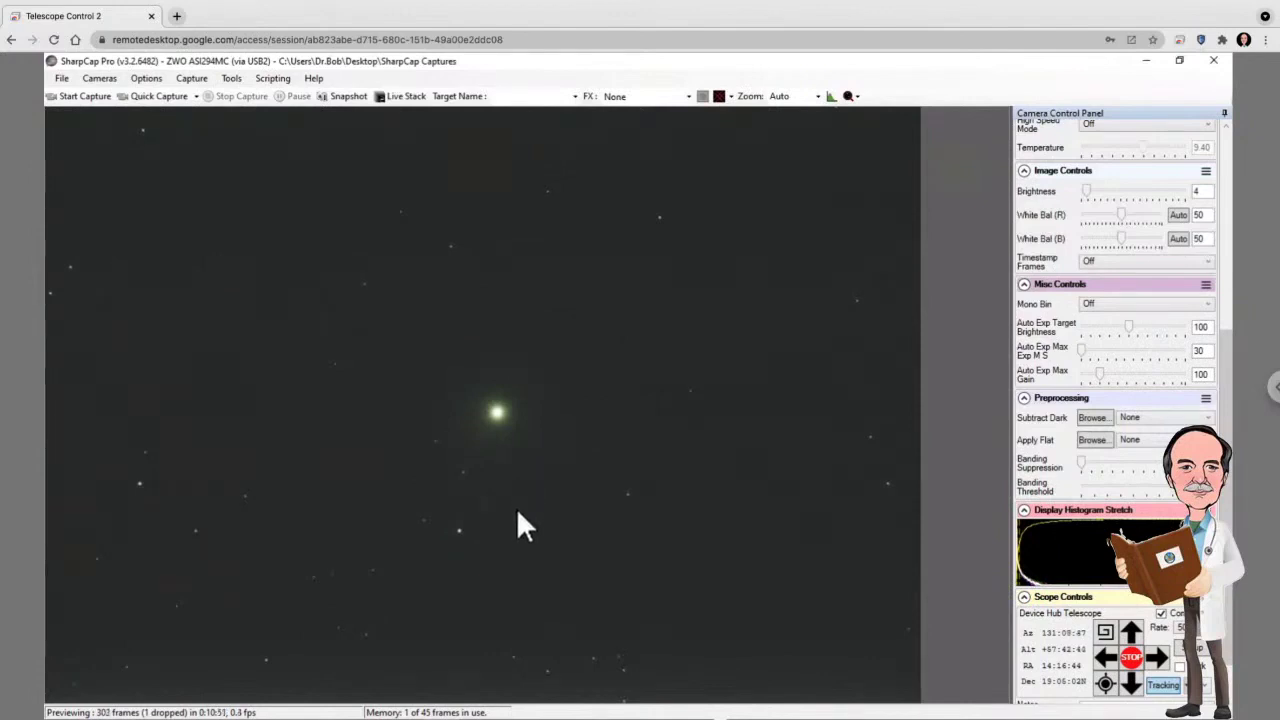
{"action": "mouse_move", "coordinate": [168, 712]}
{"action": "scroll", "coordinate": [1226, 306], "scroll_direction": "up", "scroll_amount": 5}
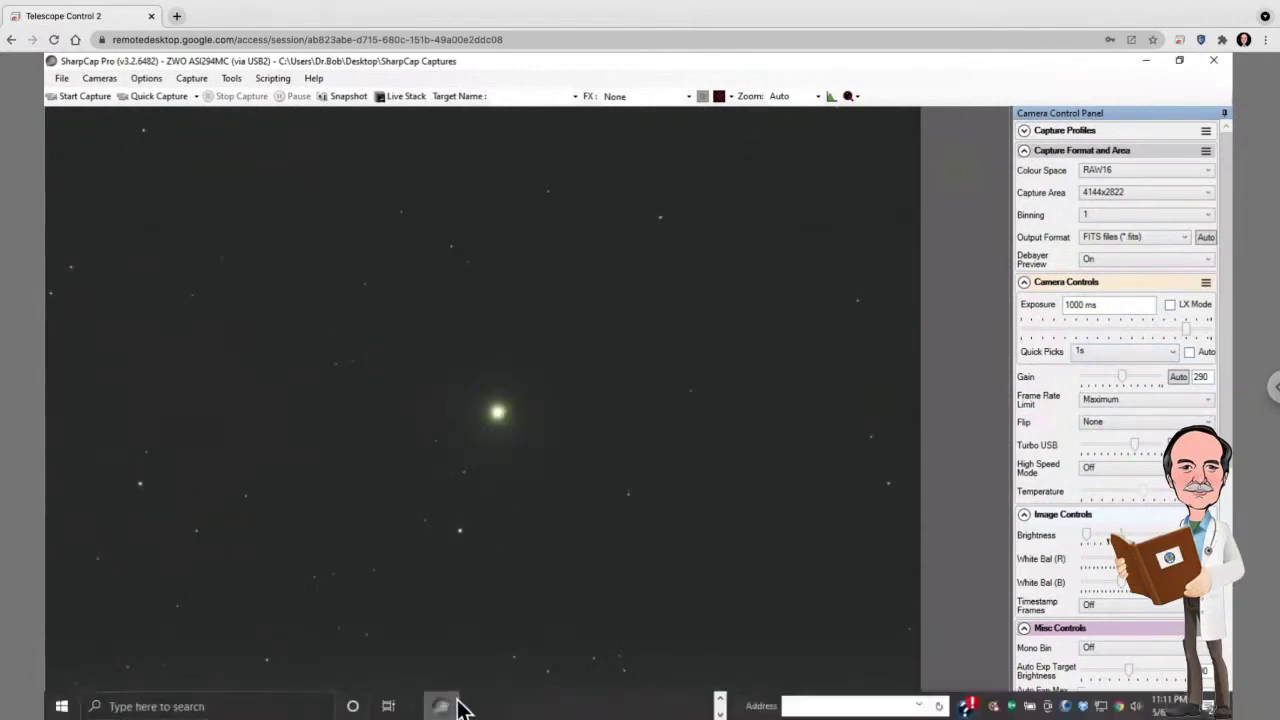
Step: Minimize SharpCap, switch to Stellarium and maximize its window
{"action": "mouse_move", "coordinate": [452, 707]}
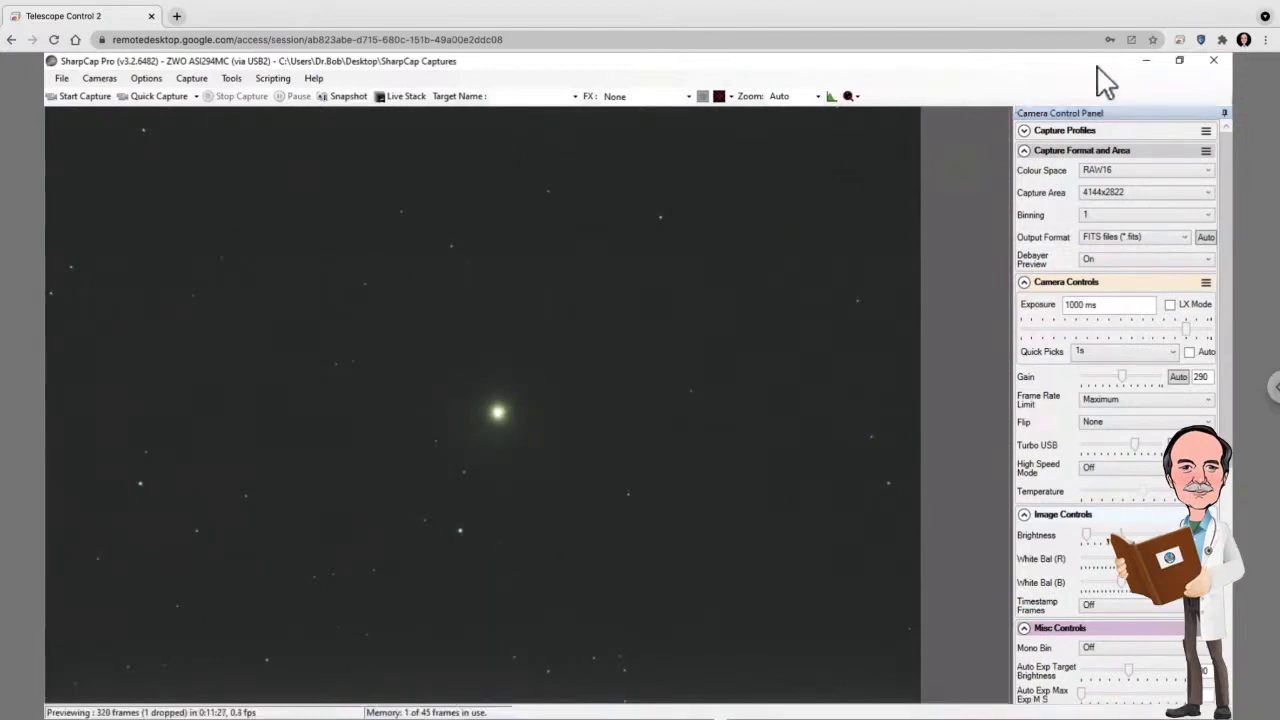
{"action": "left_click", "coordinate": [1147, 61]}
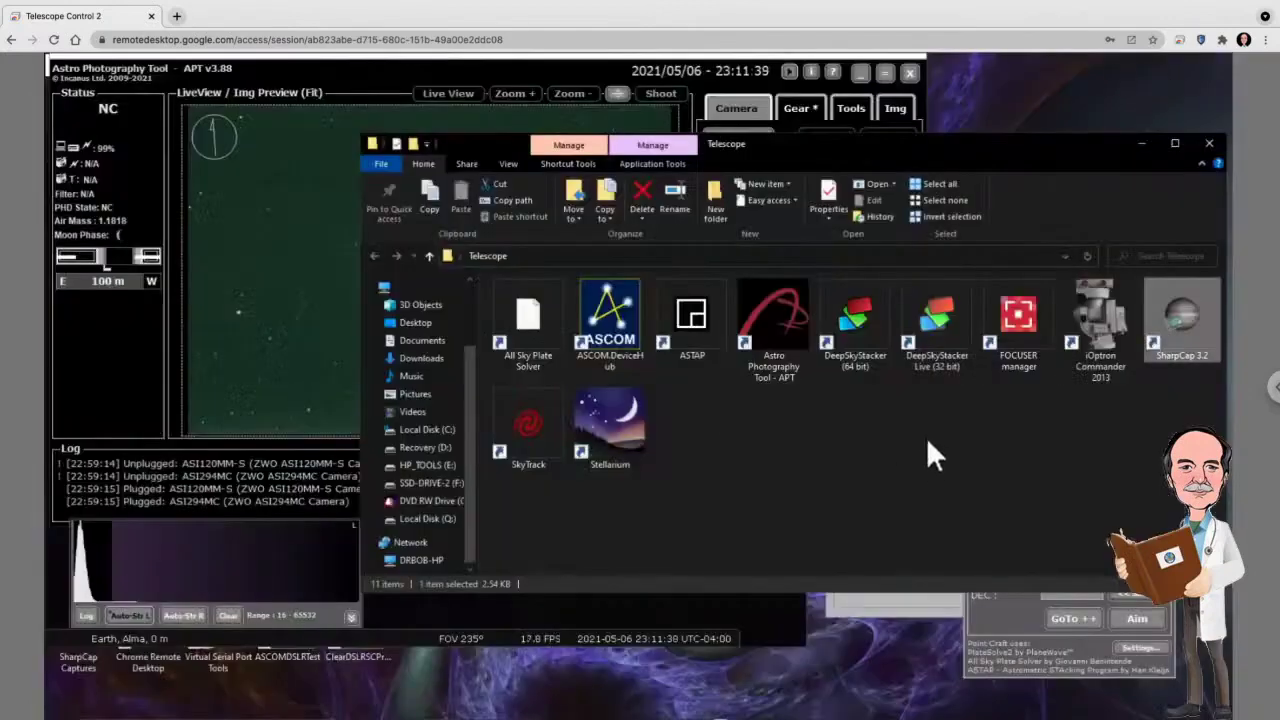
{"action": "left_click", "coordinate": [602, 426]}
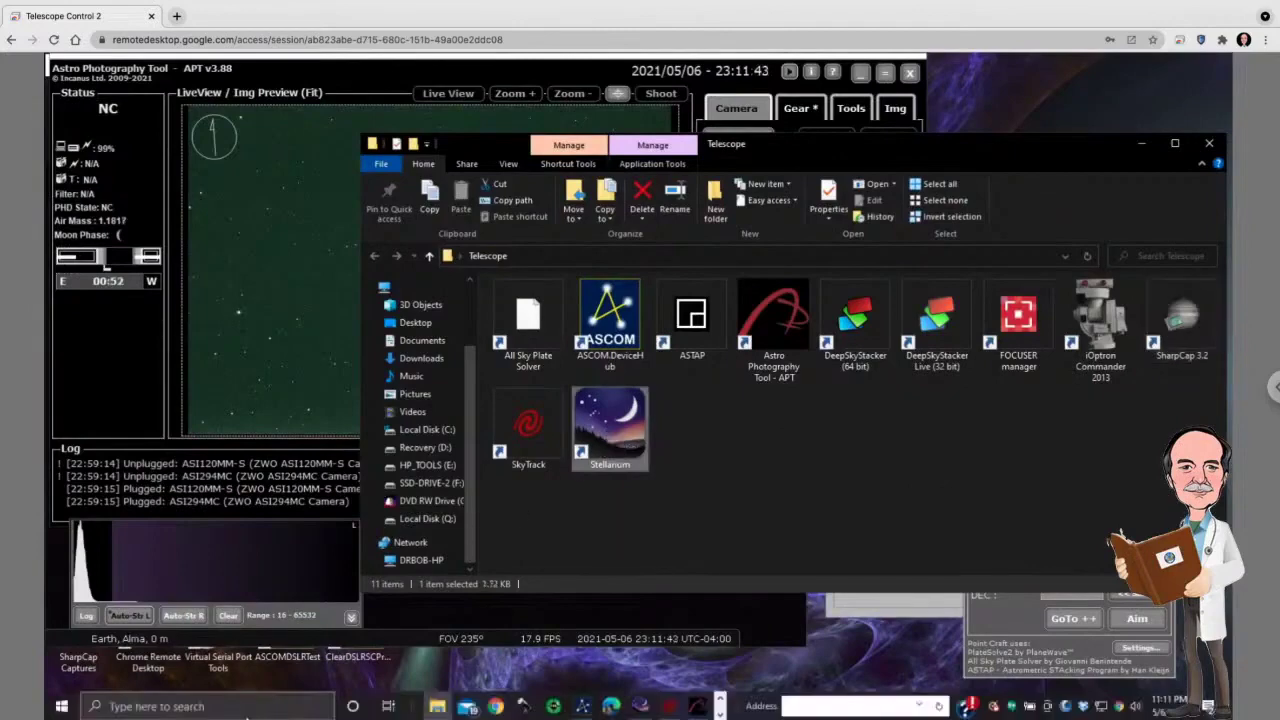
{"action": "left_click", "coordinate": [640, 706]}
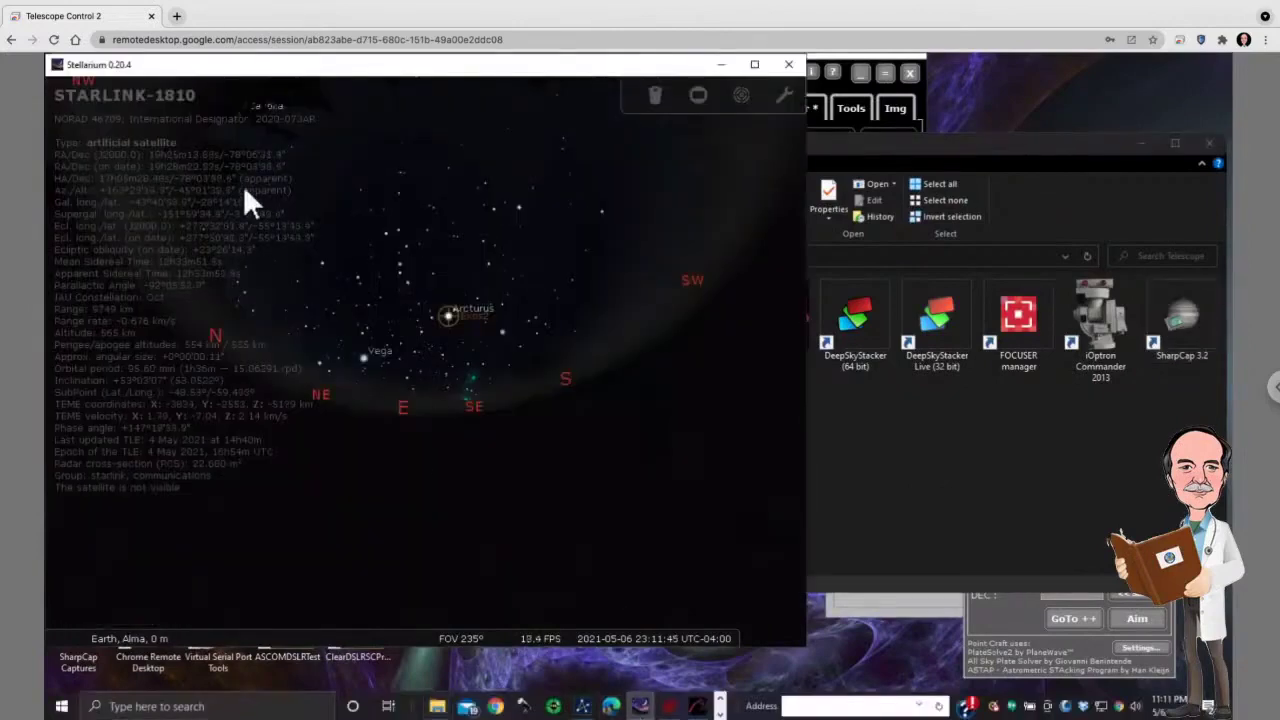
{"action": "left_click", "coordinate": [755, 66]}
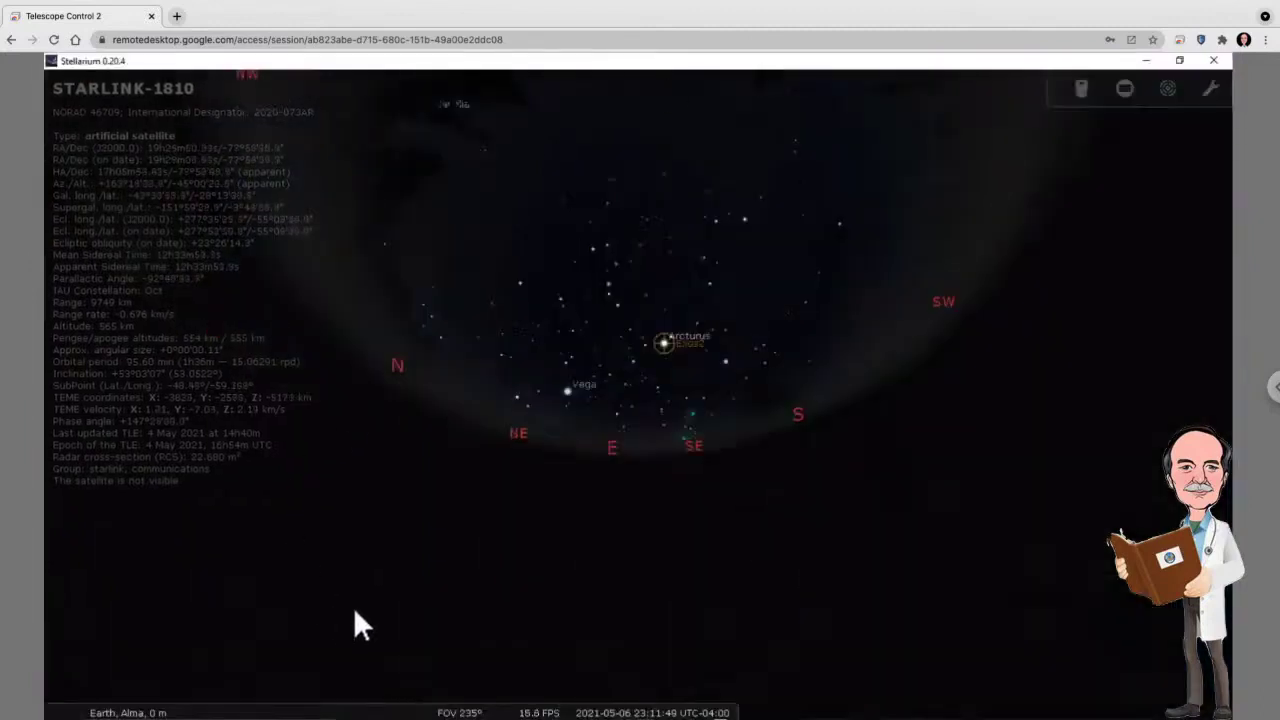
{"action": "mouse_move", "coordinate": [14, 537]}
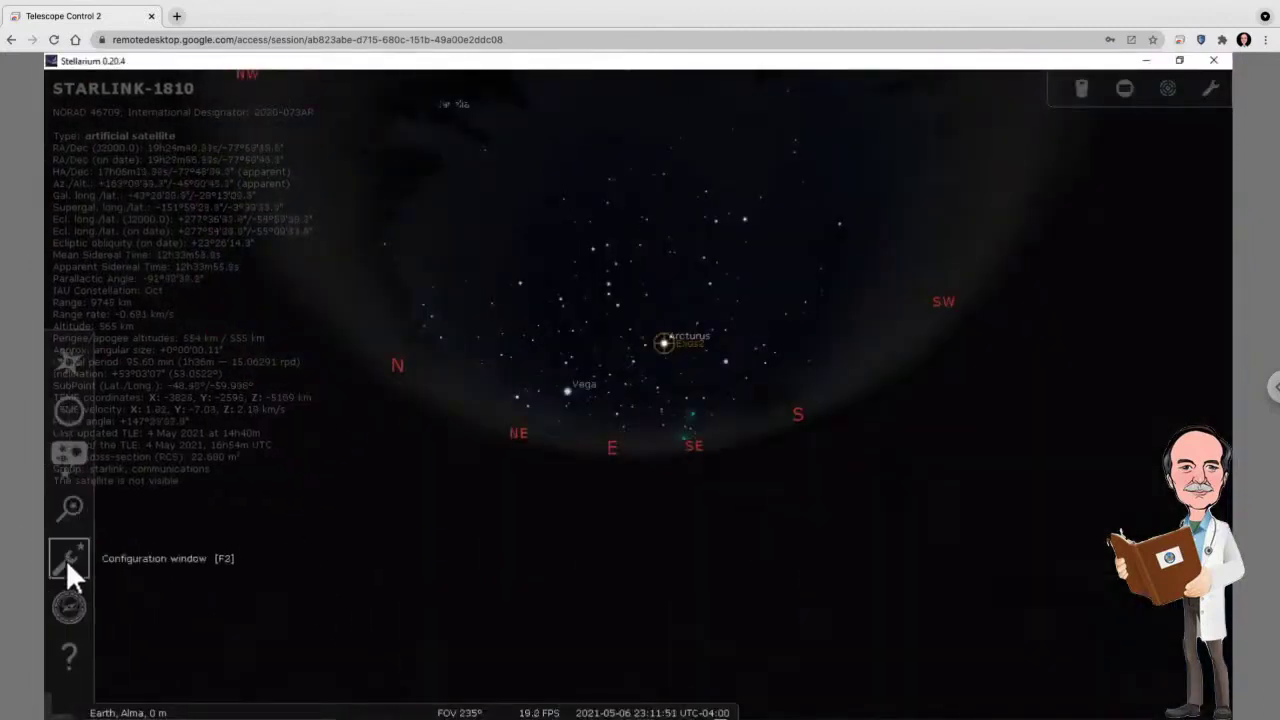
{"action": "left_click", "coordinate": [71, 506]}
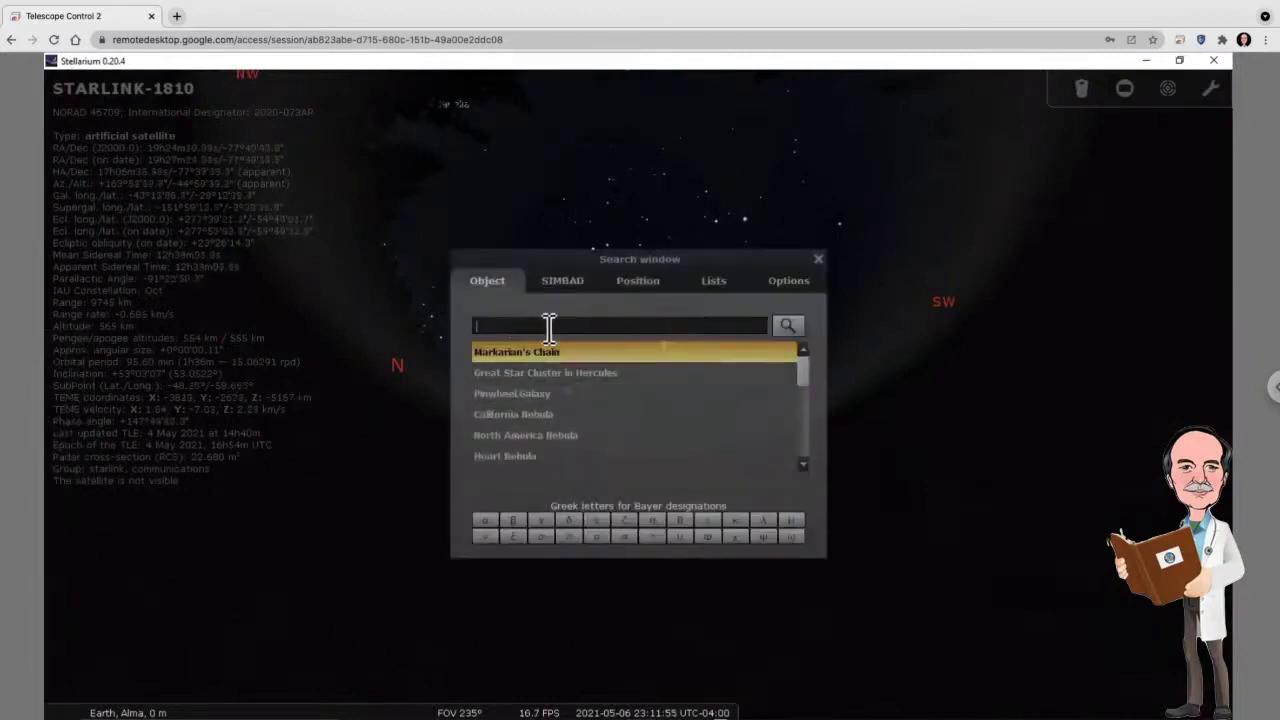
{"action": "type", "text": "bode"}
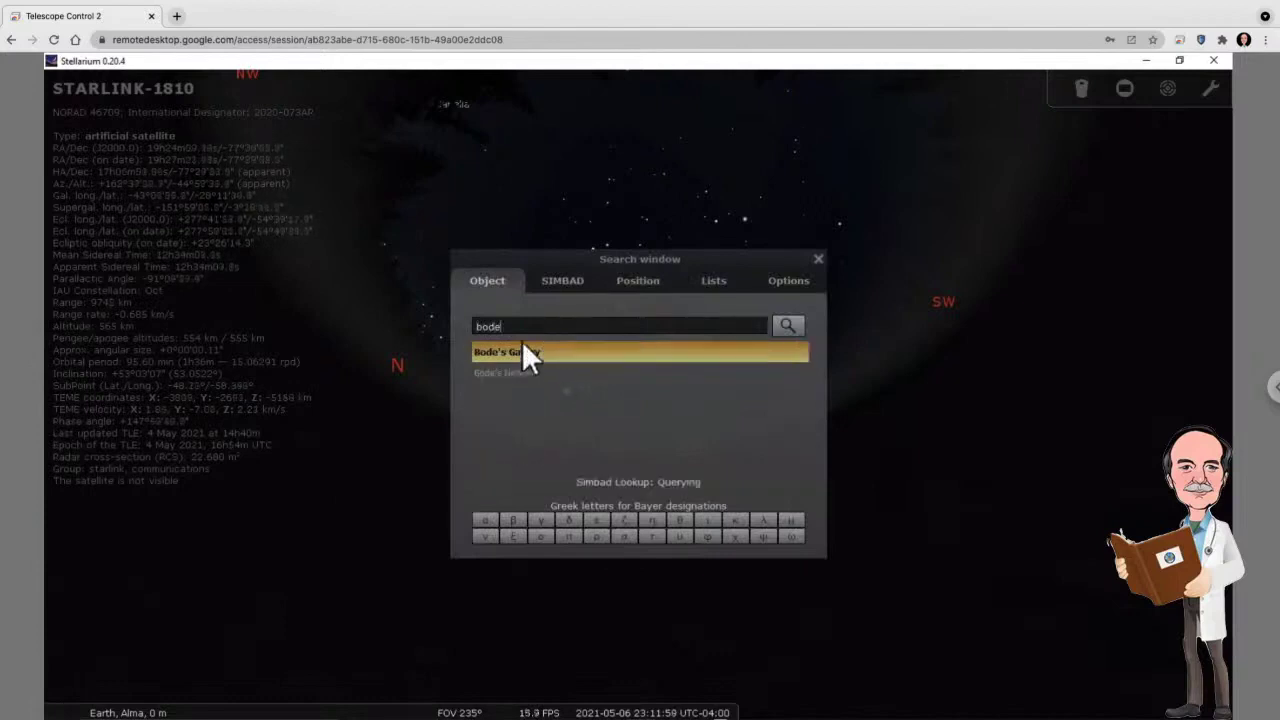
{"action": "left_click", "coordinate": [522, 345]}
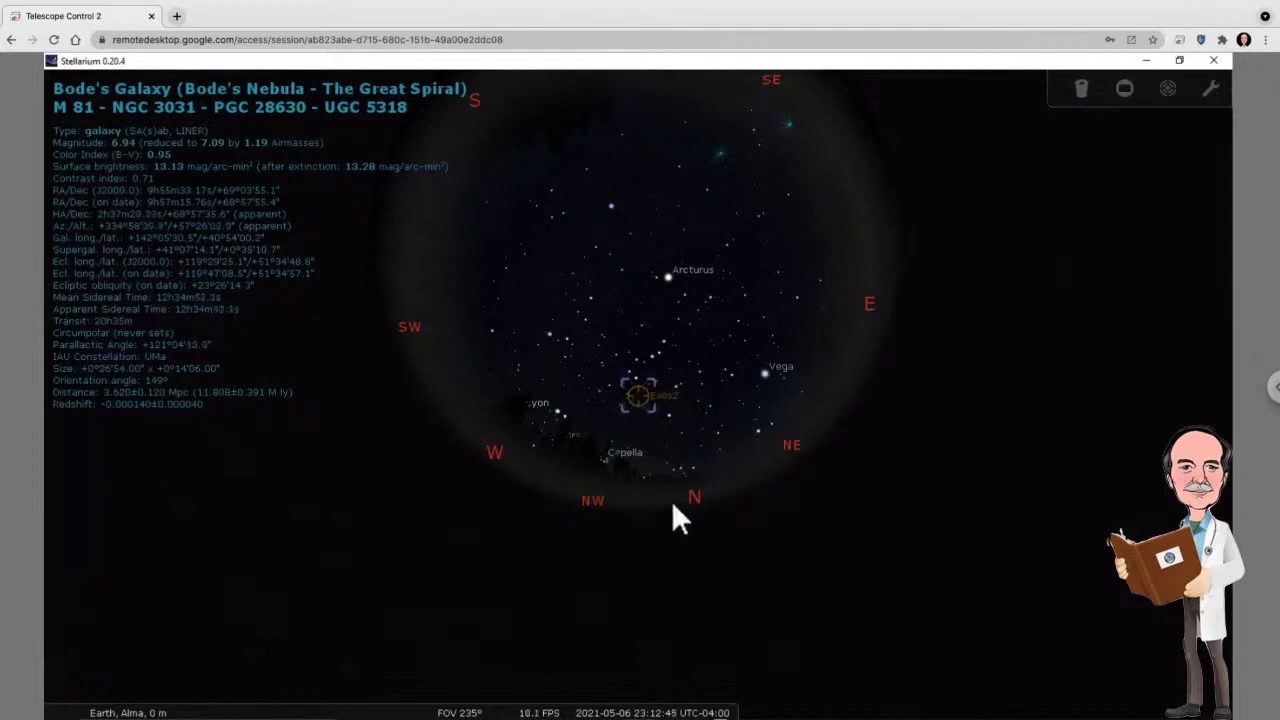
Step: Minimize Stellarium and switch back to the SharpCap live camera preview
{"action": "left_click", "coordinate": [1147, 60]}
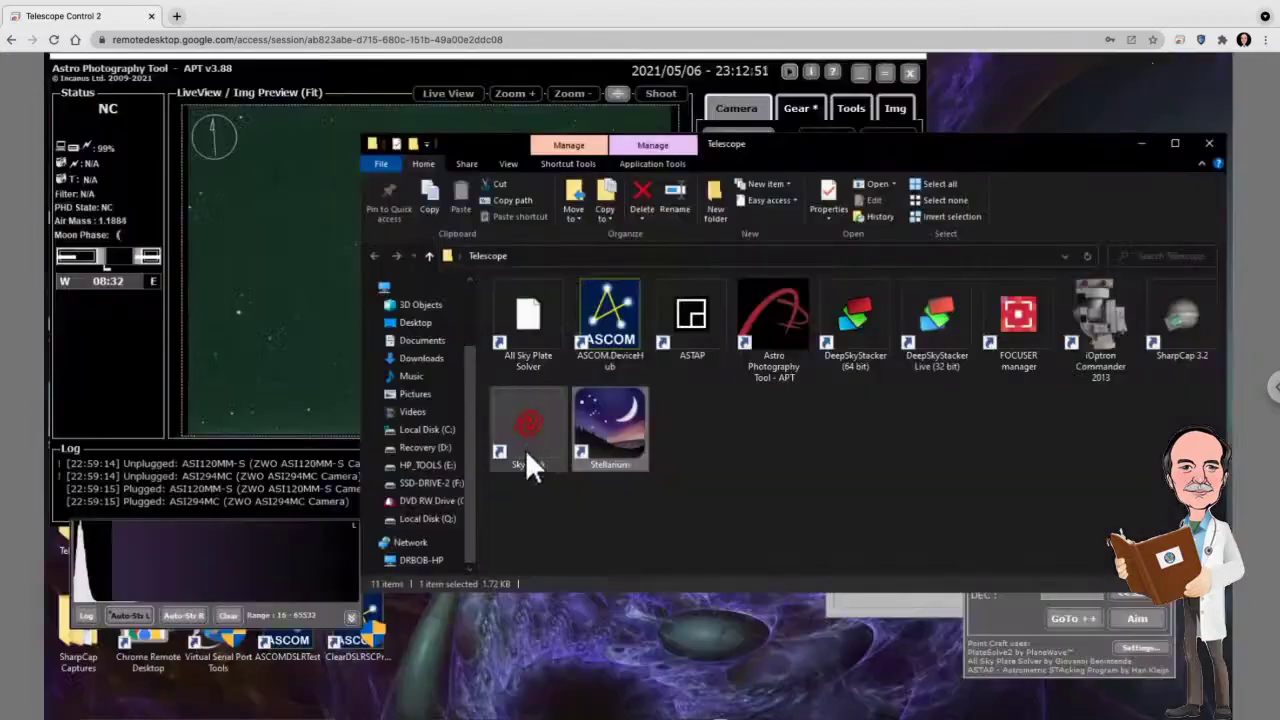
{"action": "left_click", "coordinate": [255, 401]}
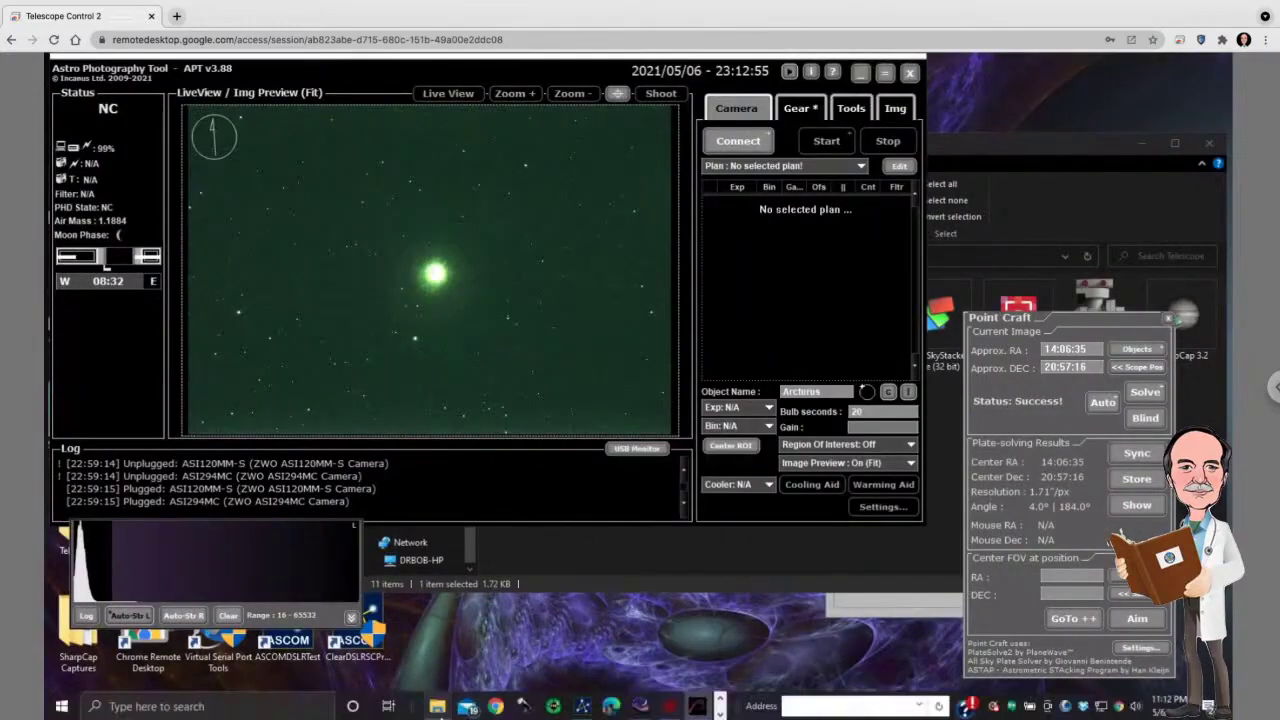
{"action": "mouse_move", "coordinate": [583, 708]}
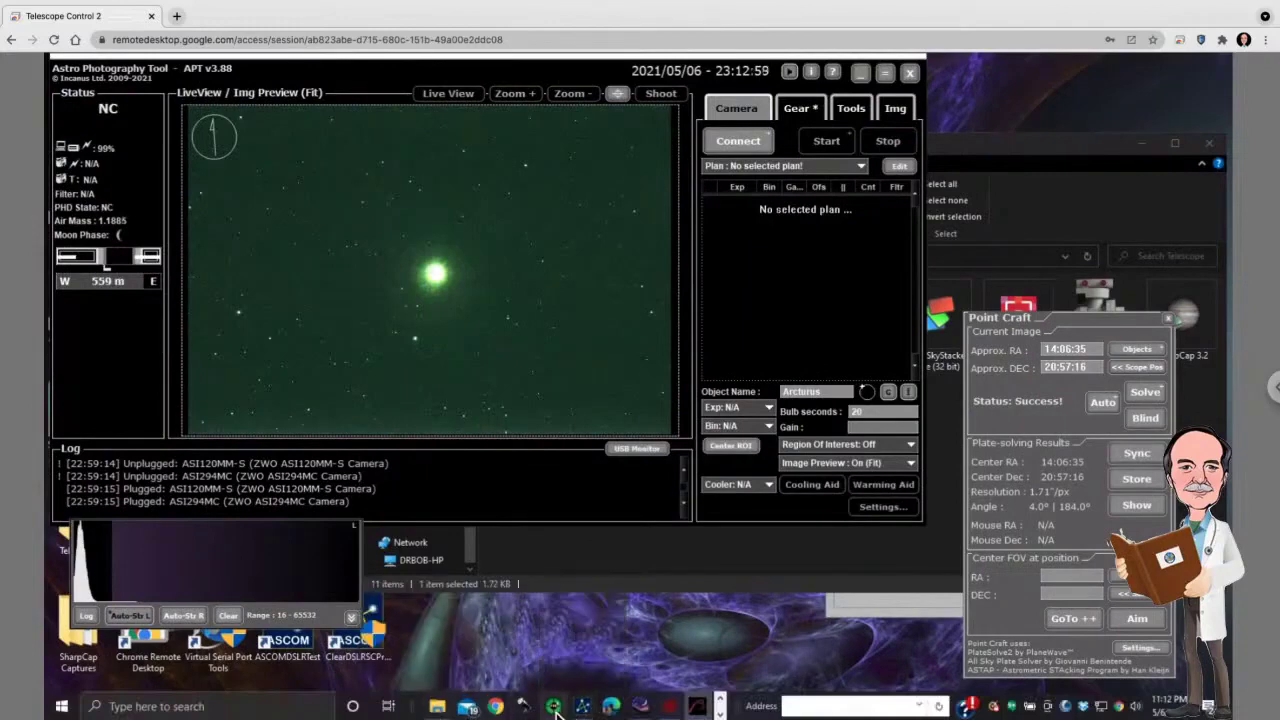
{"action": "mouse_move", "coordinate": [643, 712]}
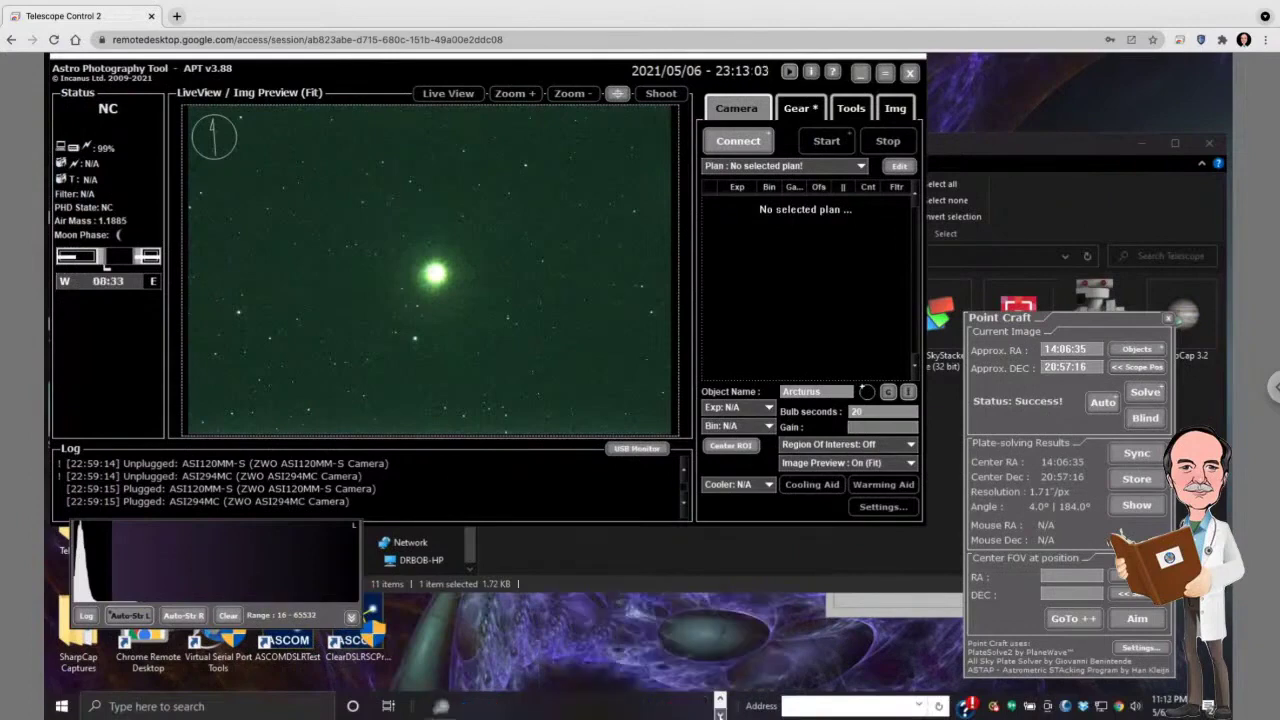
{"action": "left_click", "coordinate": [447, 712]}
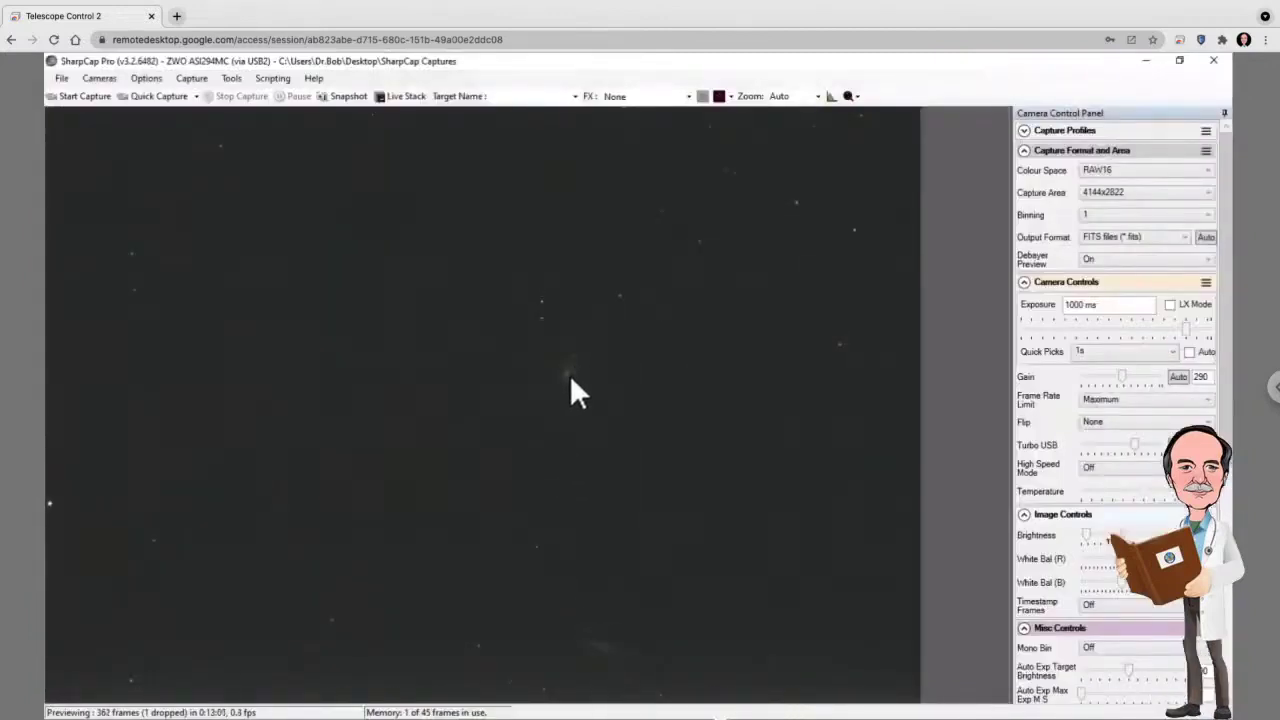
Step: Overlay the Circle reticule on the preview to check the galaxy's offset from the centre, and remove the overlay again
{"action": "left_click", "coordinate": [729, 95]}
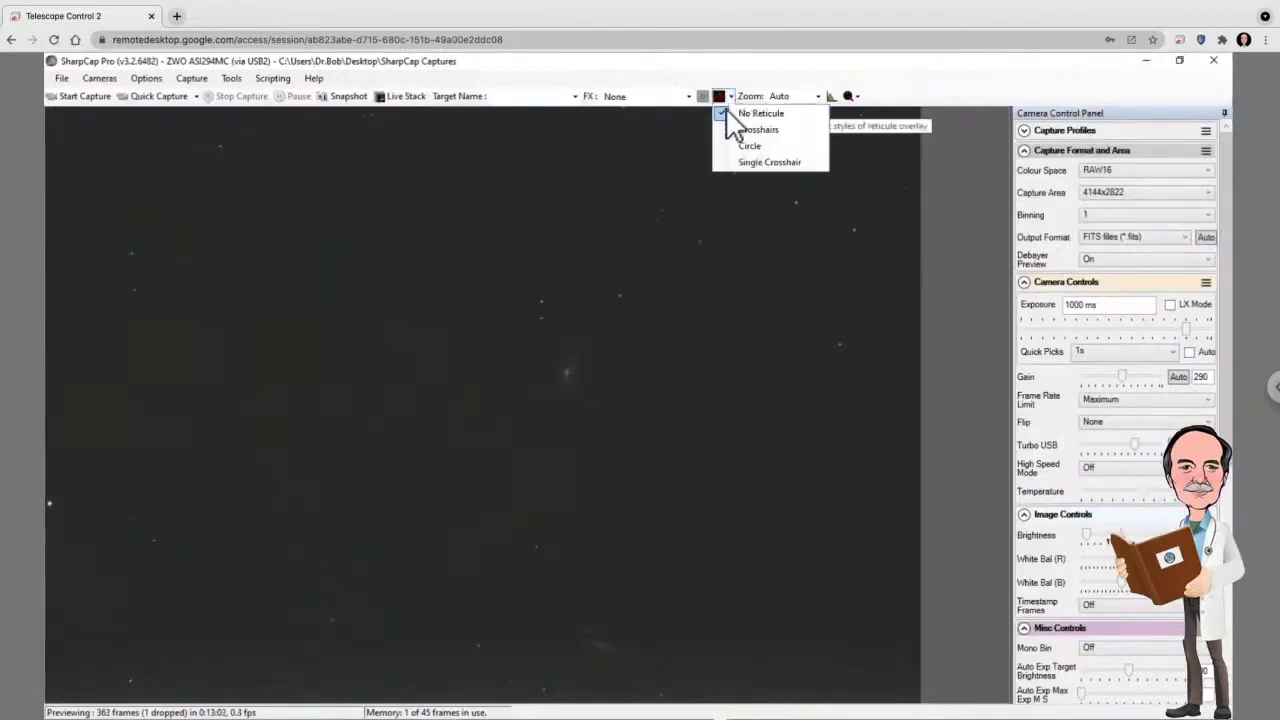
{"action": "left_click", "coordinate": [726, 147]}
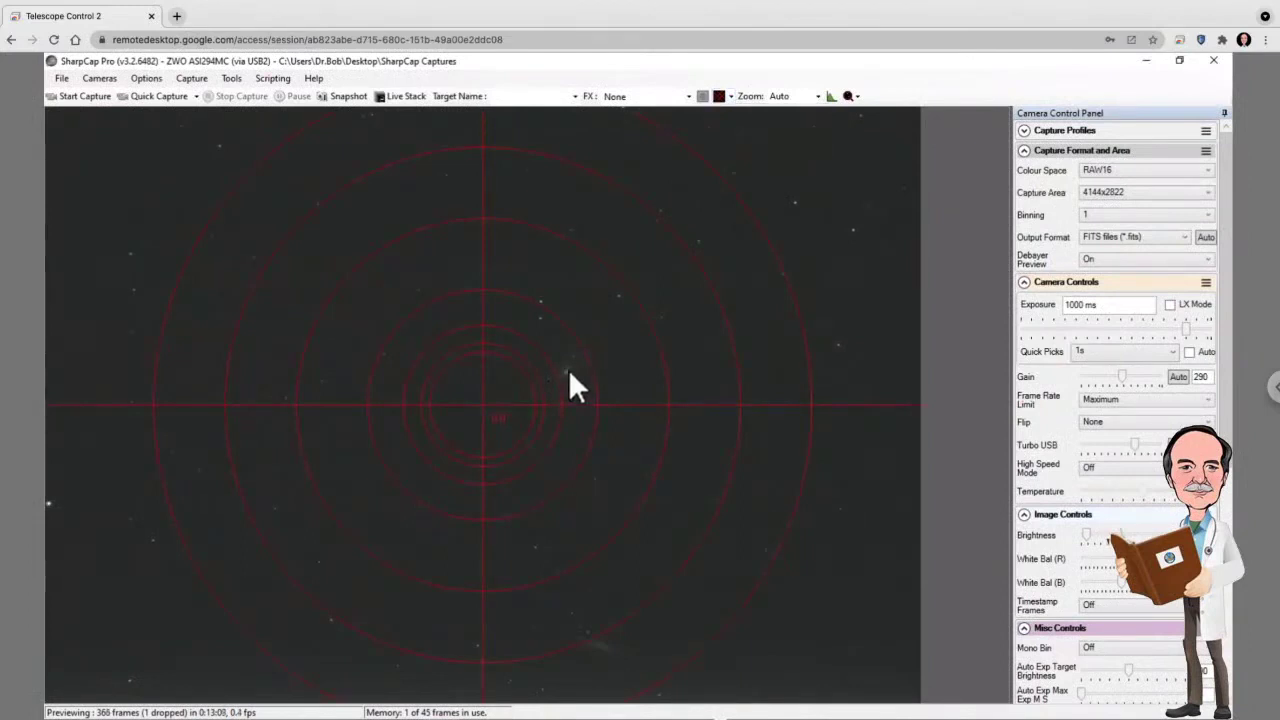
{"action": "left_click", "coordinate": [734, 95]}
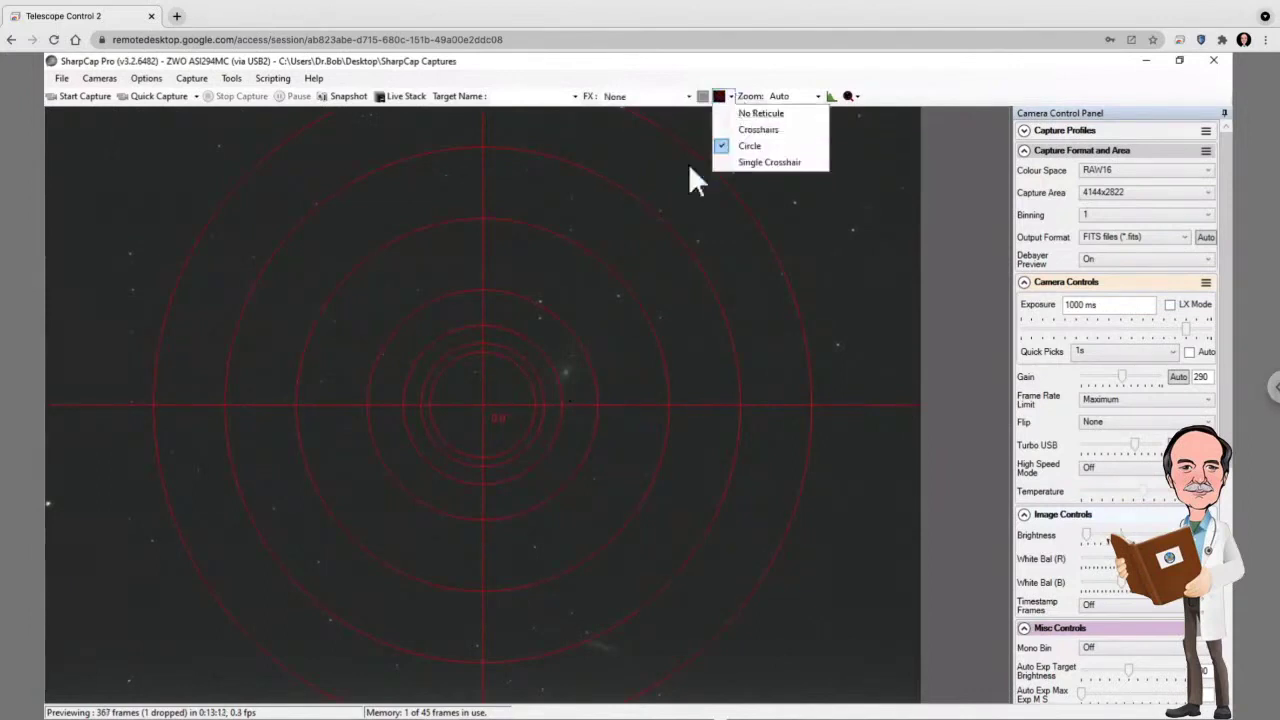
{"action": "left_click", "coordinate": [725, 110]}
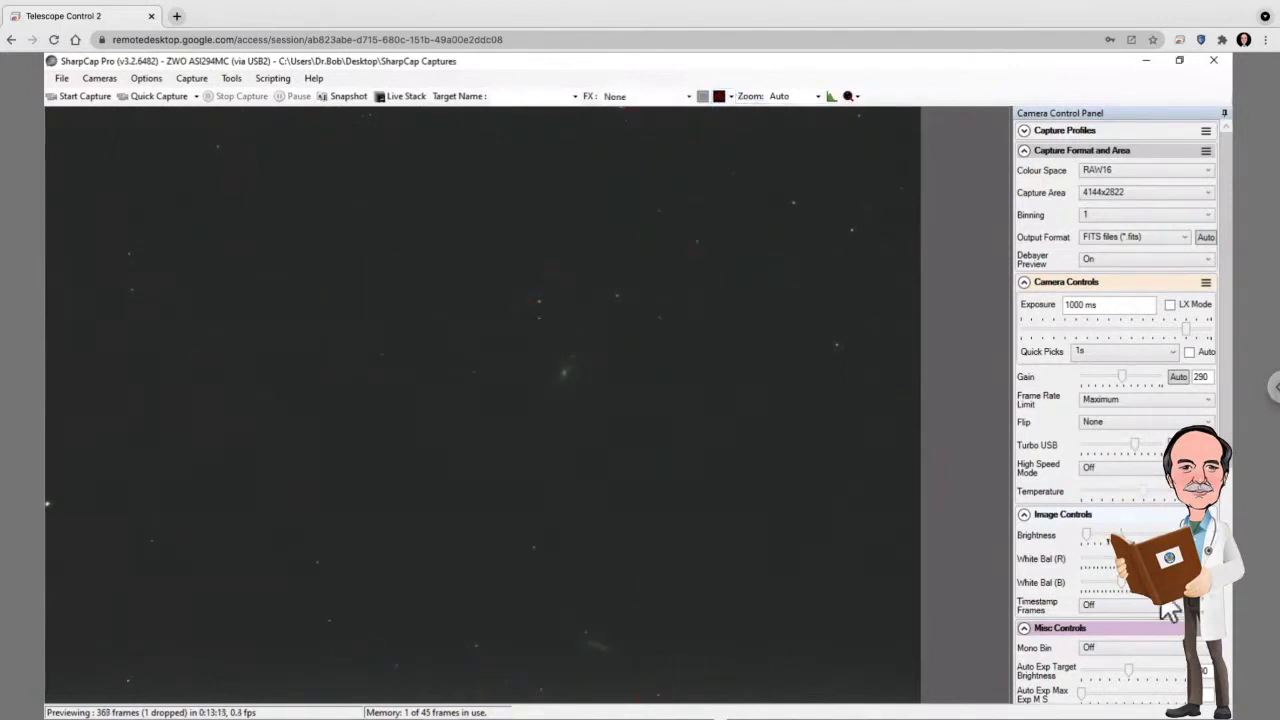
Step: Set the camera's exposure to the 4 s quick pick
{"action": "scroll", "coordinate": [1232, 615], "scroll_direction": "down", "scroll_amount": 5}
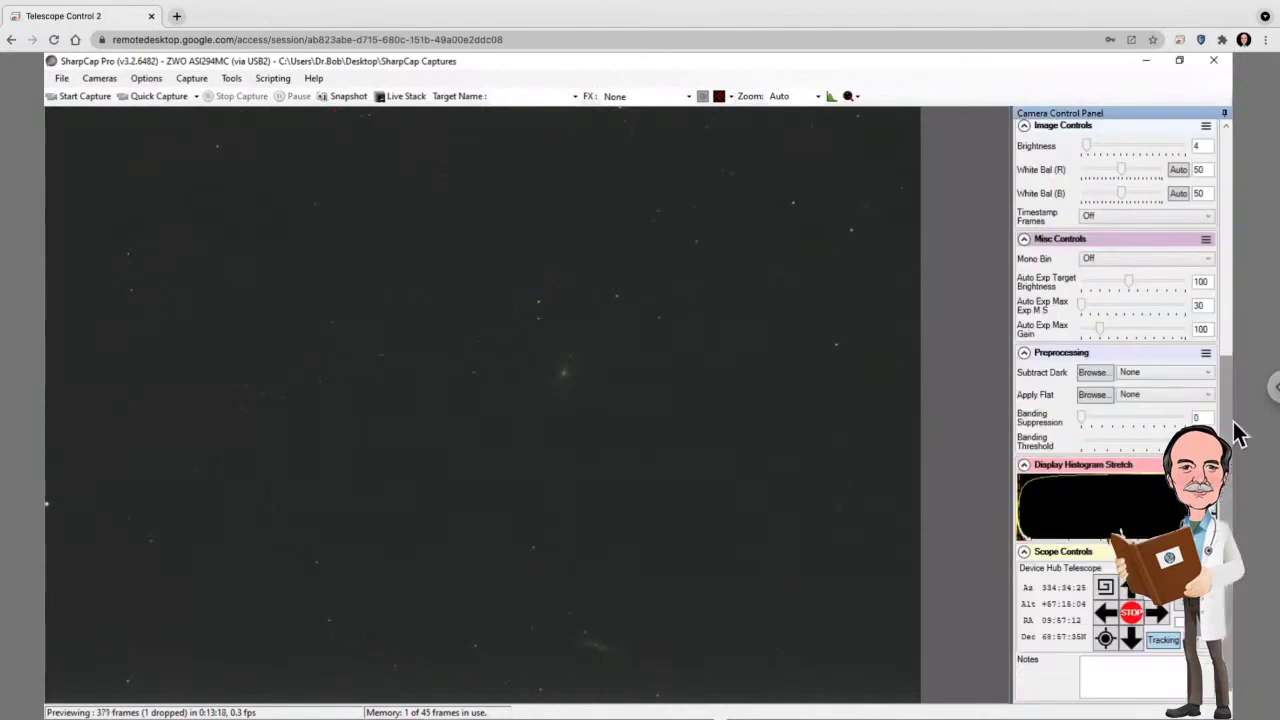
{"action": "scroll", "coordinate": [1223, 335], "scroll_direction": "up", "scroll_amount": 5}
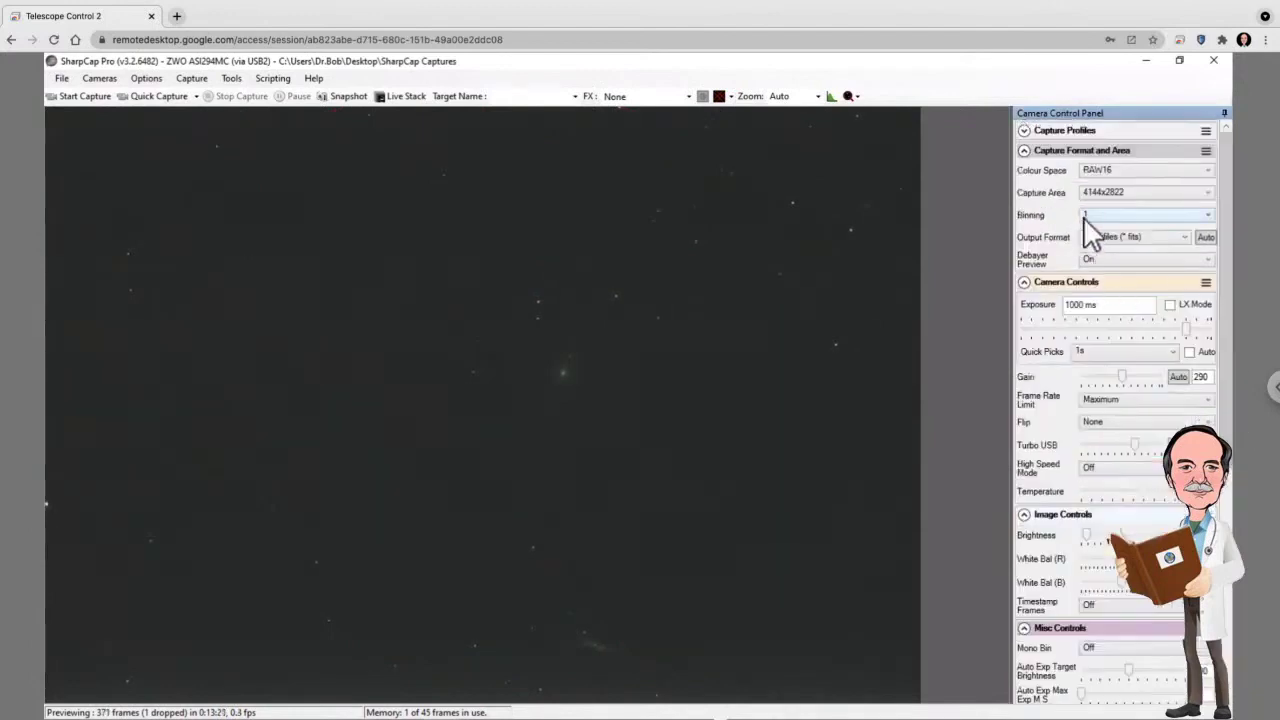
{"action": "left_click", "coordinate": [1092, 353]}
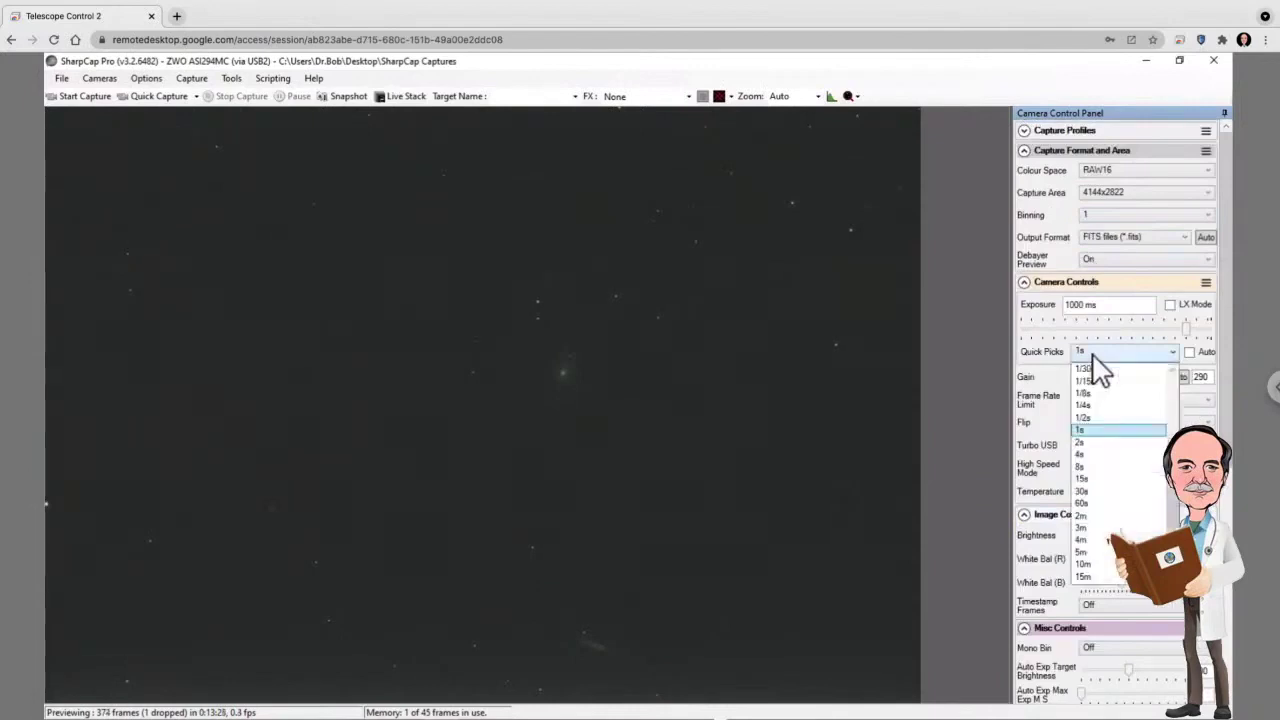
{"action": "left_click", "coordinate": [1080, 455]}
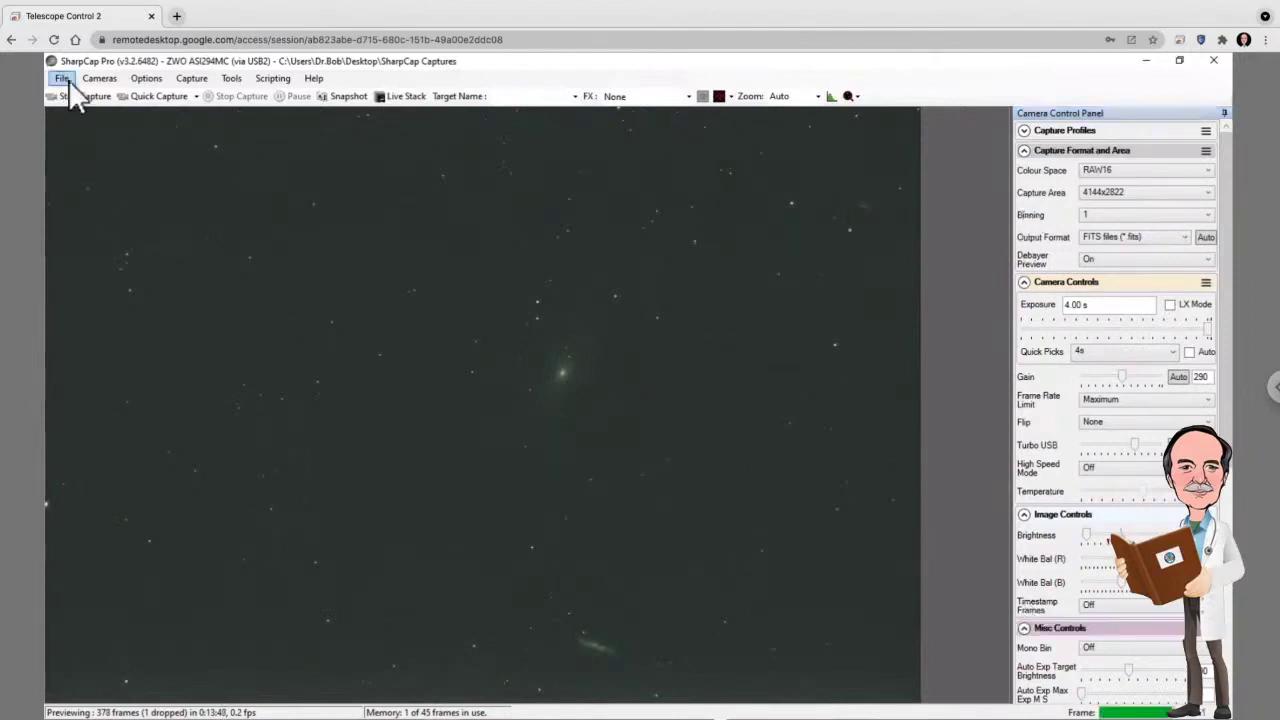
Step: Close the ZWO ASI294MC camera in SharpCap to free it for another program
{"action": "left_click", "coordinate": [110, 82]}
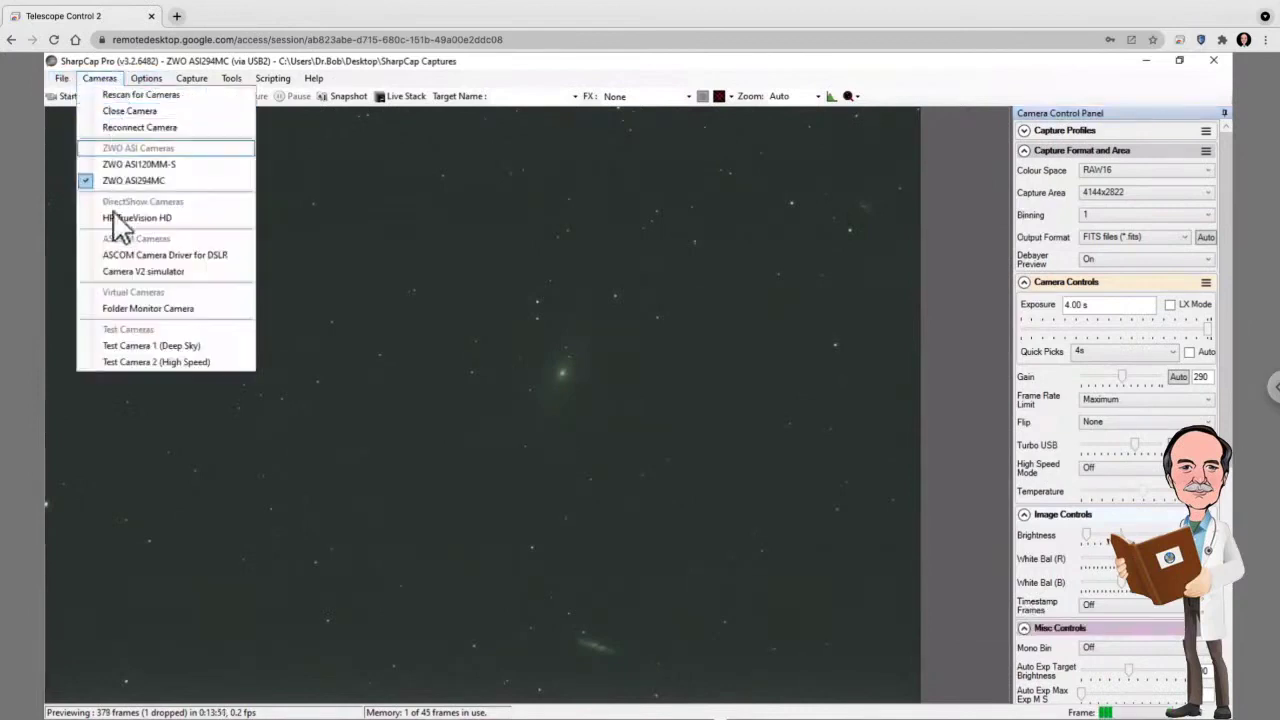
{"action": "left_click", "coordinate": [109, 179]}
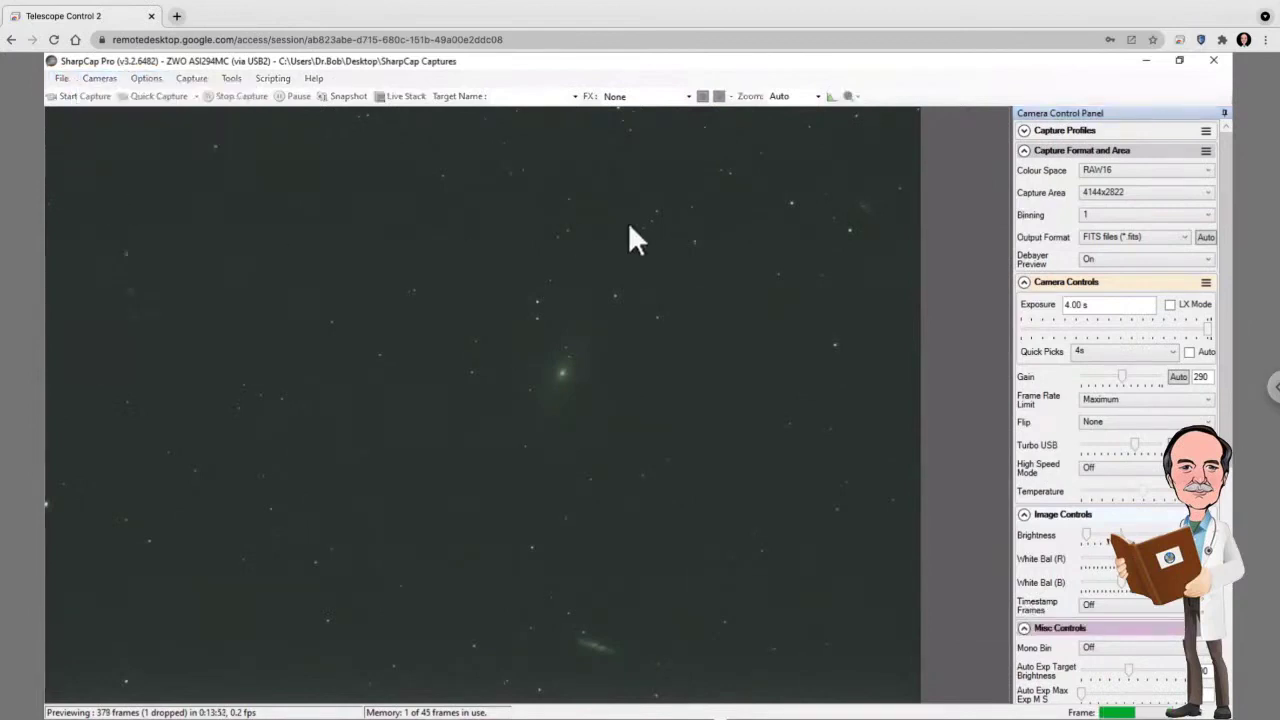
Step: Switch to Astro Photography Tool, connect the ZWO ASI294MC camera and shoot a single image
{"action": "mouse_move", "coordinate": [598, 714]}
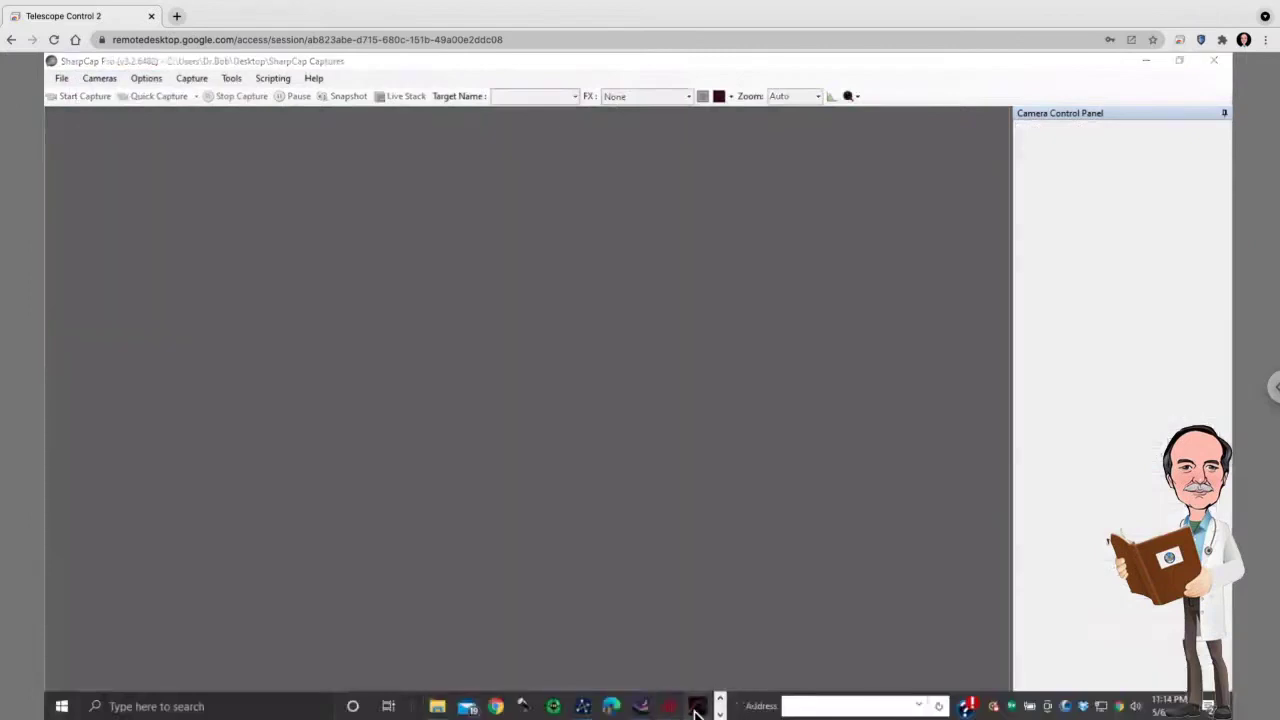
{"action": "left_click", "coordinate": [697, 708]}
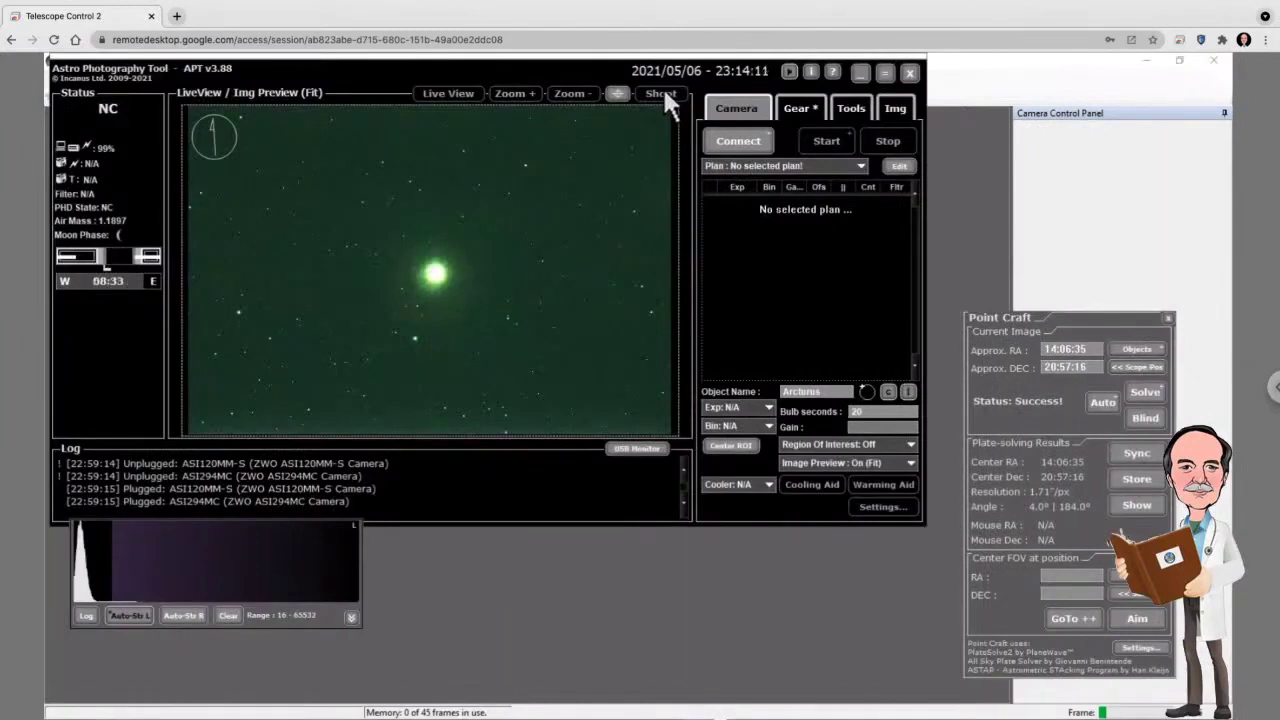
{"action": "left_click", "coordinate": [726, 140]}
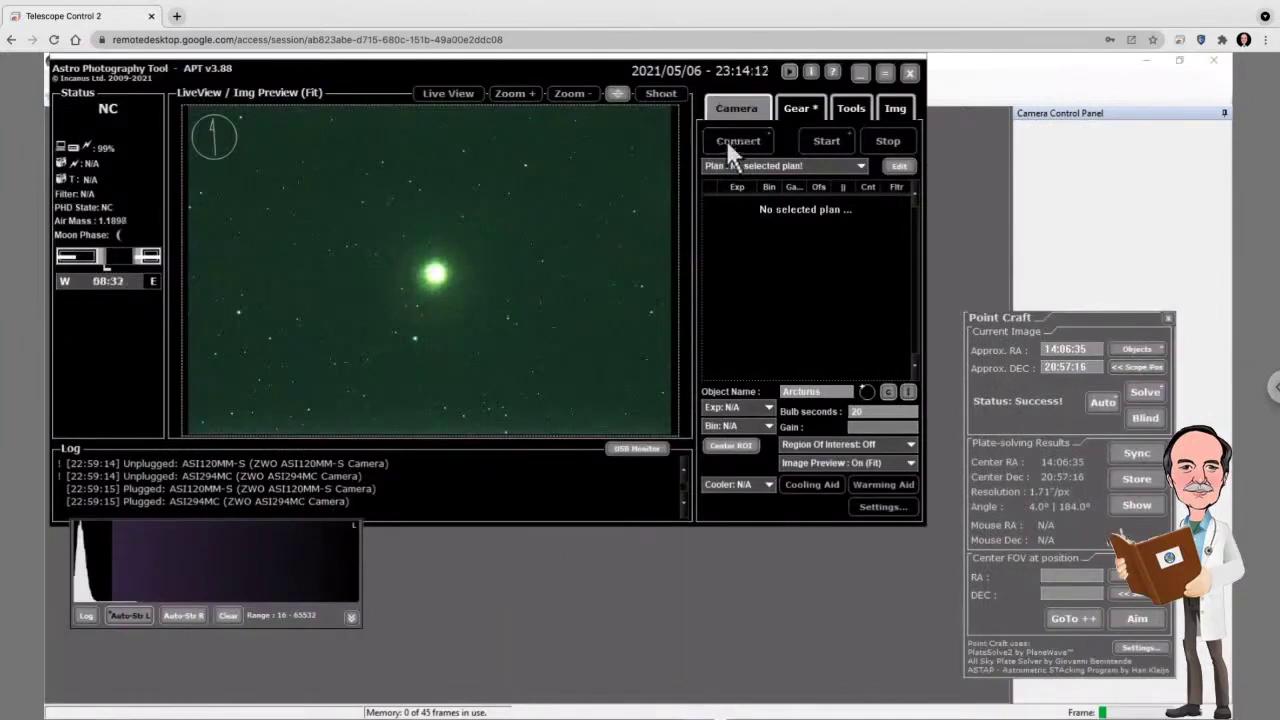
{"action": "left_click", "coordinate": [660, 97]}
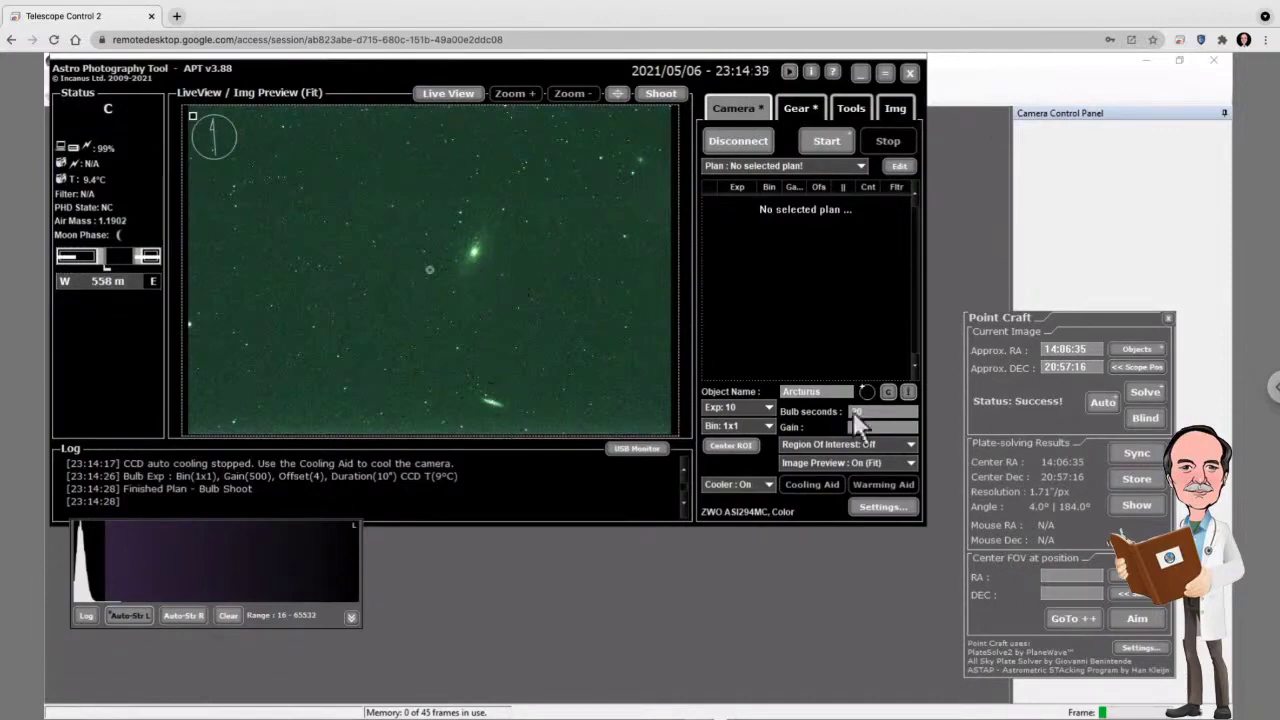
Step: Plate-solve the new image using the scope position as approximate coordinates, sync the mount to the solution and maximize the main window
{"action": "left_click_drag", "start_coordinate": [1051, 318], "coordinate": [1067, 243]}
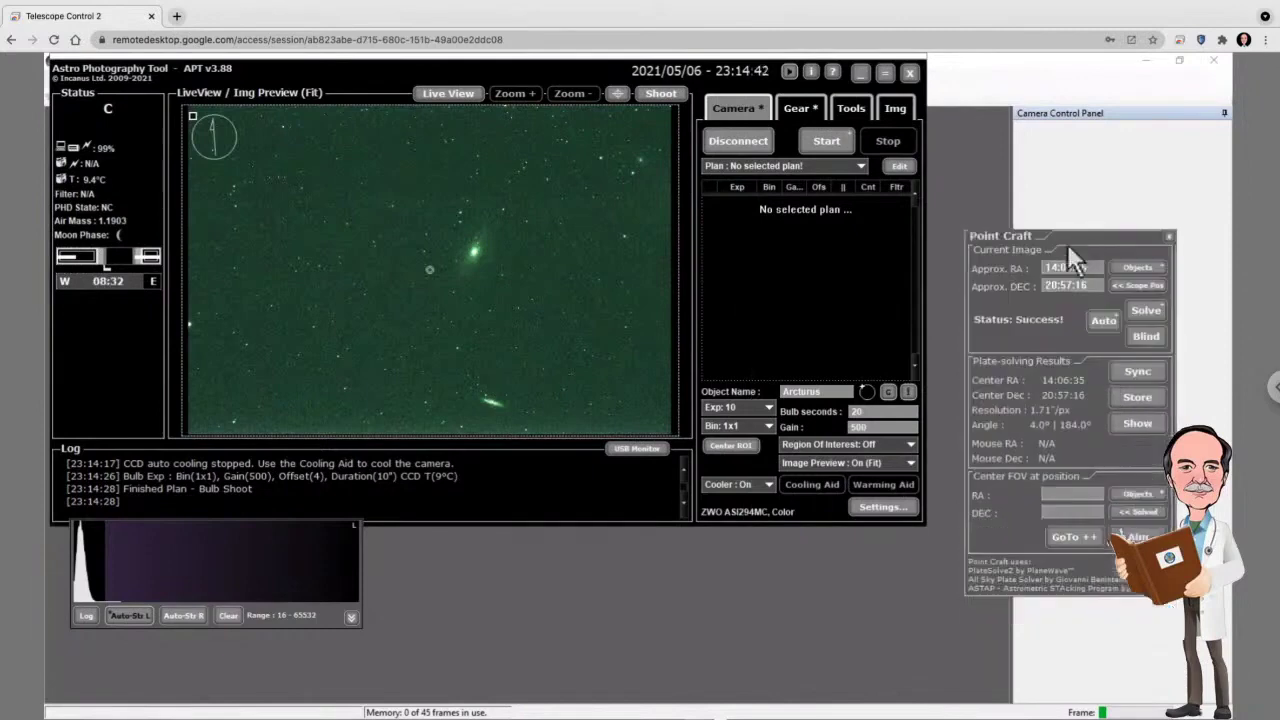
{"action": "left_click", "coordinate": [1133, 284]}
{"action": "left_click", "coordinate": [1145, 310]}
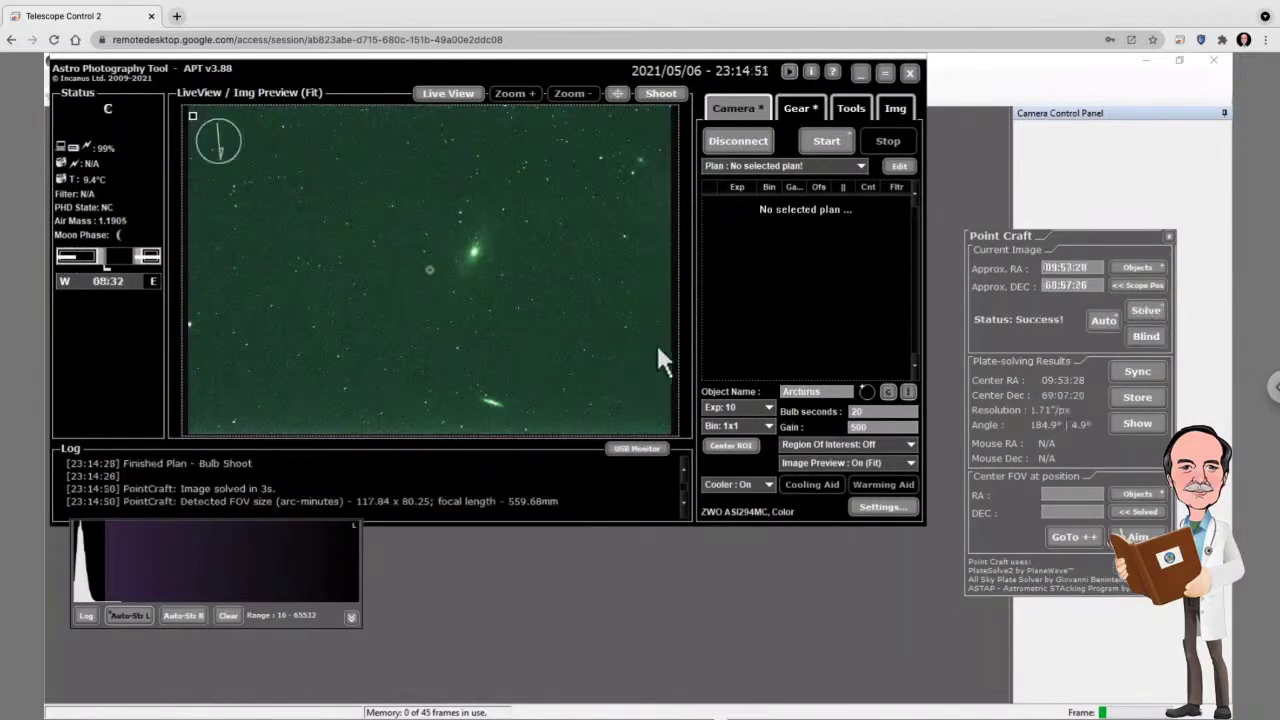
{"action": "left_click", "coordinate": [1129, 370]}
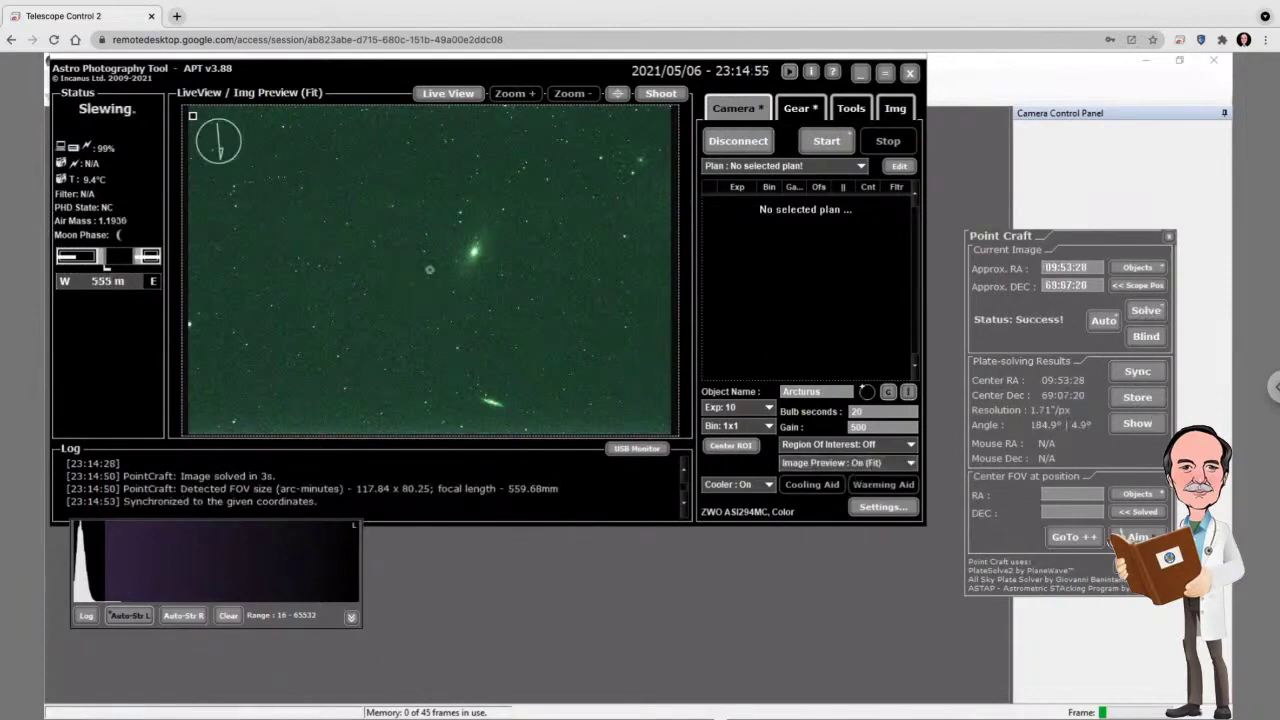
{"action": "left_click", "coordinate": [885, 73]}
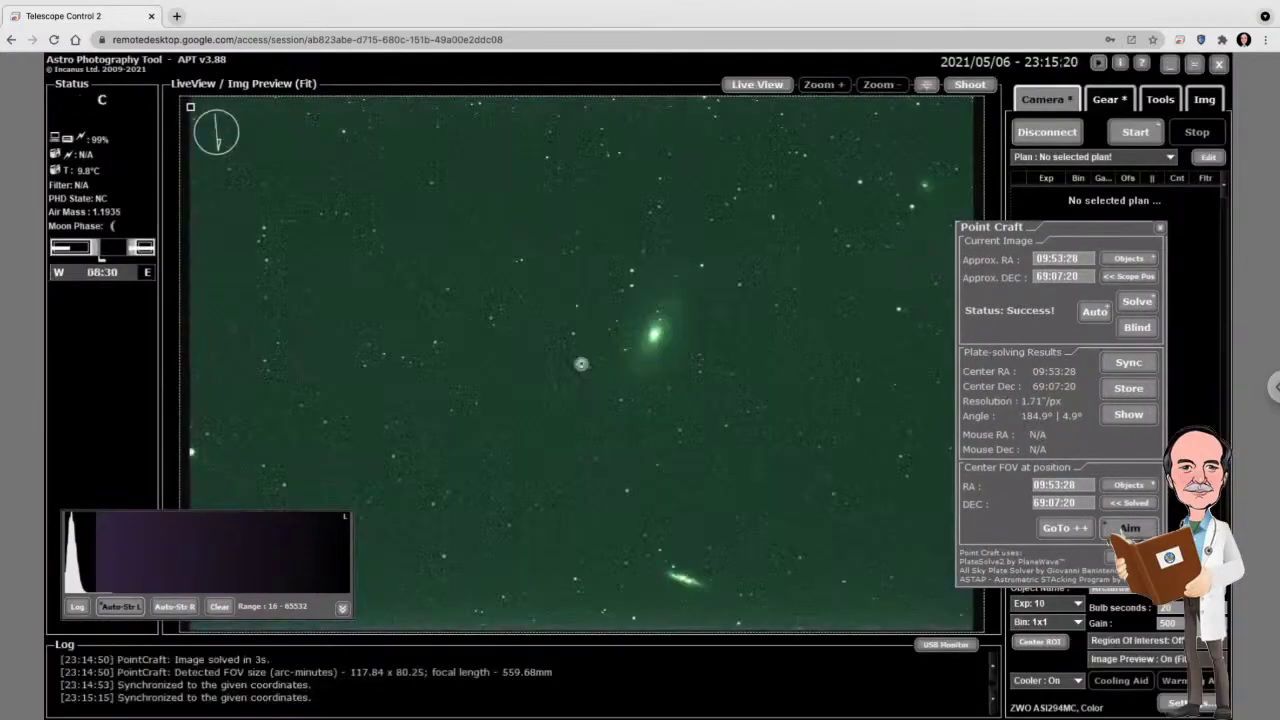
{"action": "left_click", "coordinate": [1128, 530]}
{"action": "left_click", "coordinate": [786, 381]}
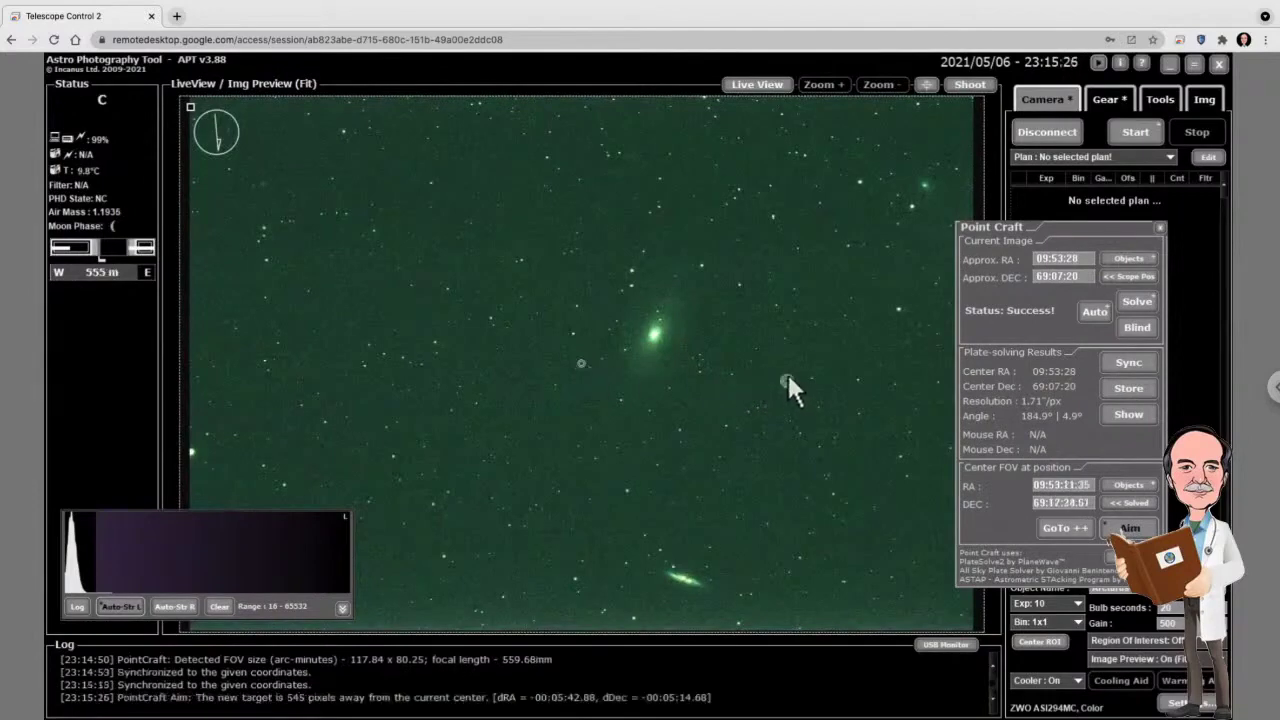
{"action": "left_click", "coordinate": [801, 378]}
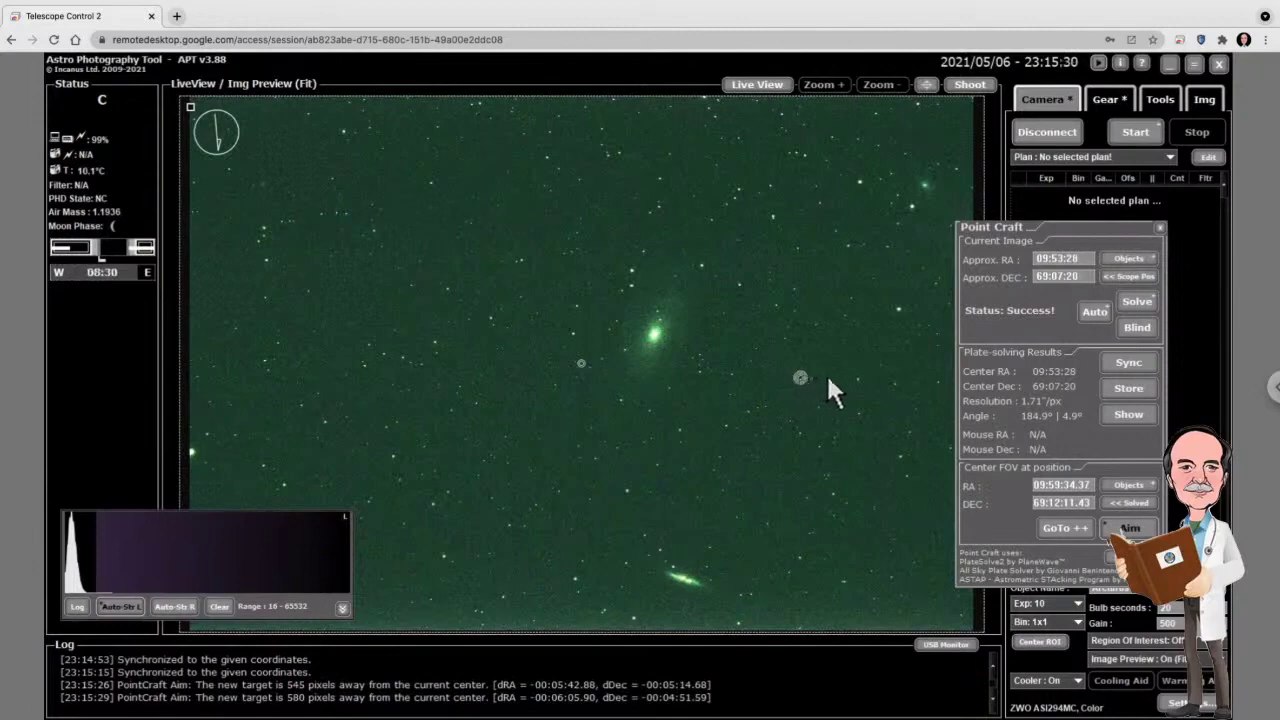
{"action": "left_click", "coordinate": [820, 380]}
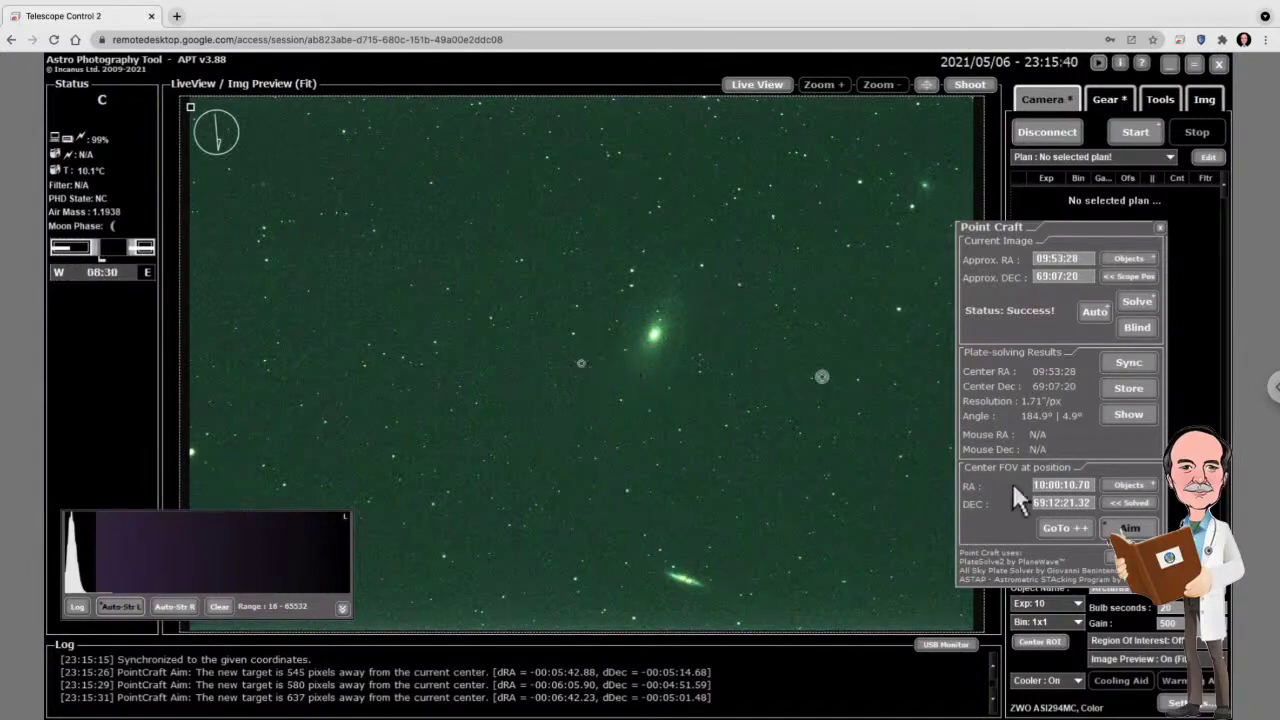
{"action": "left_click", "coordinate": [1062, 527]}
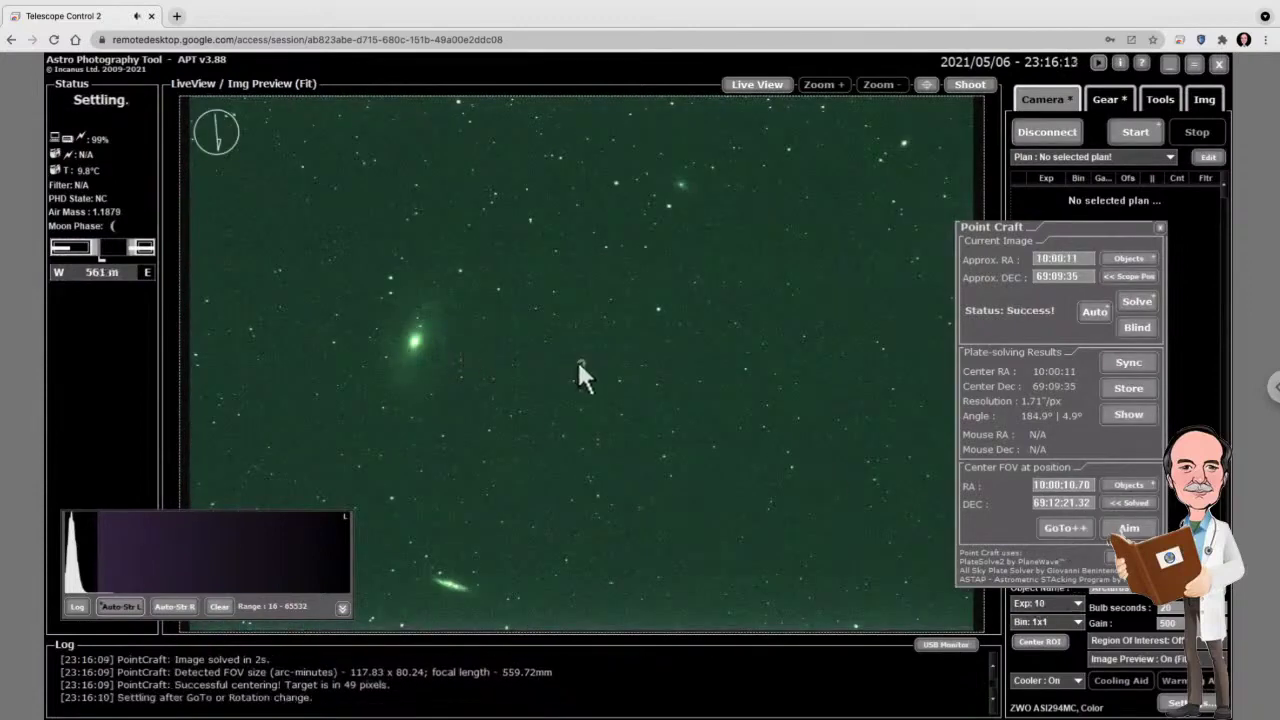
Step: Disconnect the camera in Astro Photography Tool, restore its window, and switch to SharpCap to open the ZWO ASI294MC
{"action": "left_click", "coordinate": [1032, 127]}
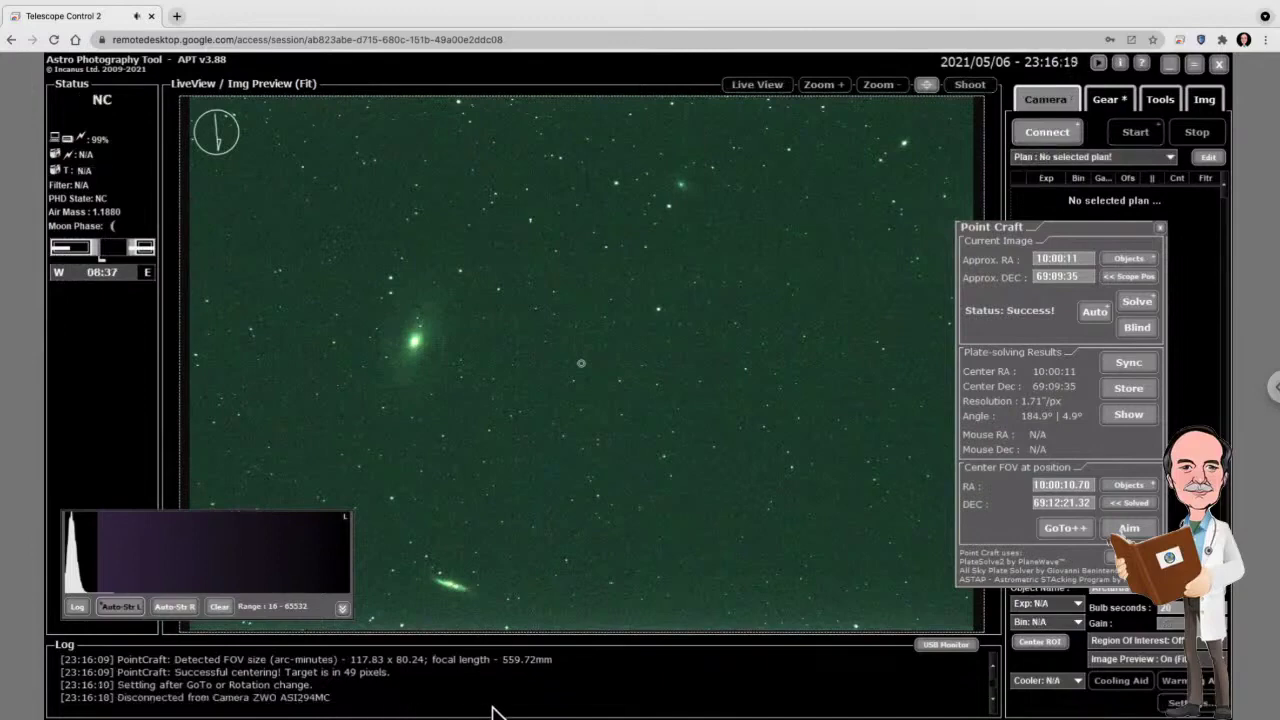
{"action": "left_click", "coordinate": [1194, 63]}
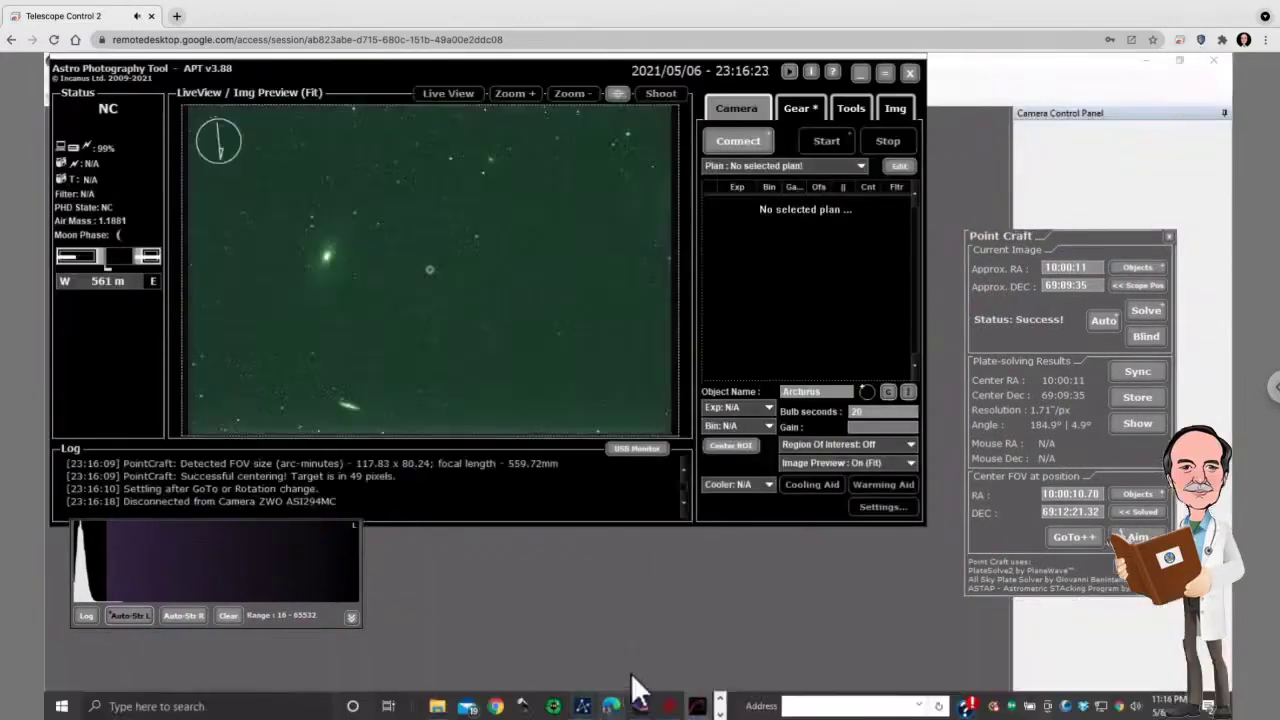
{"action": "left_click", "coordinate": [645, 700]}
{"action": "left_click", "coordinate": [99, 78]}
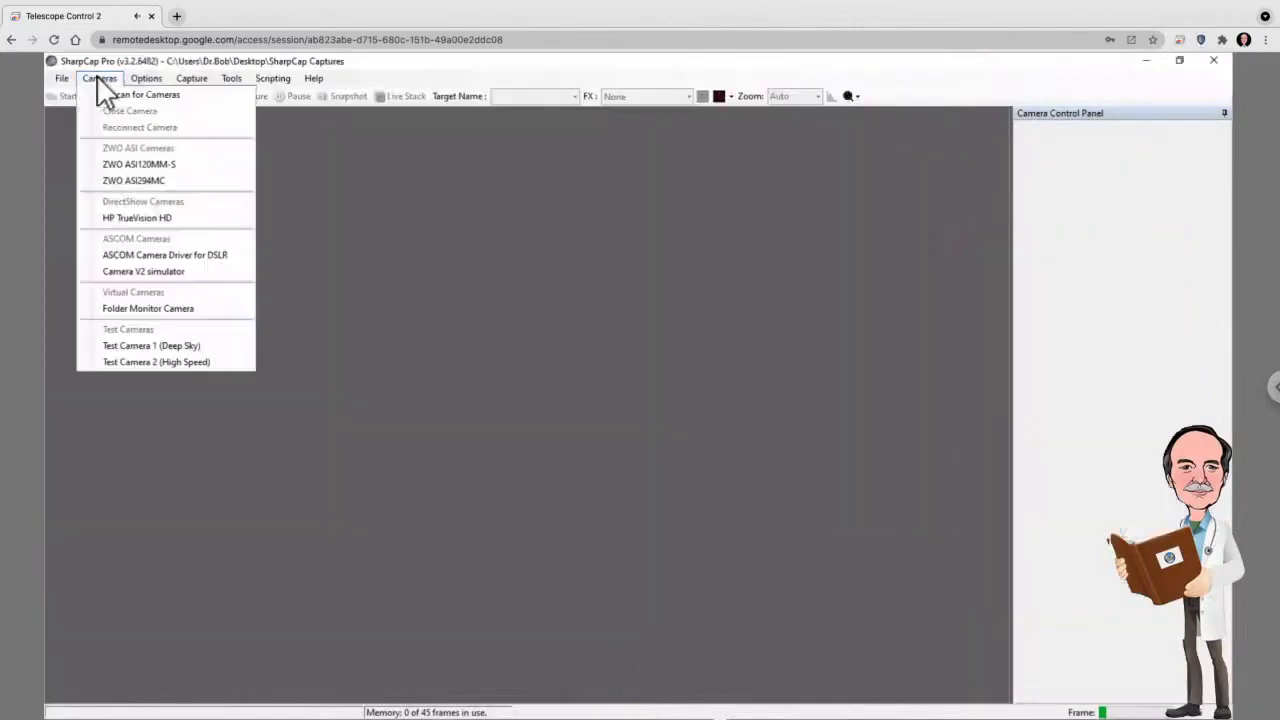
{"action": "left_click", "coordinate": [100, 180]}
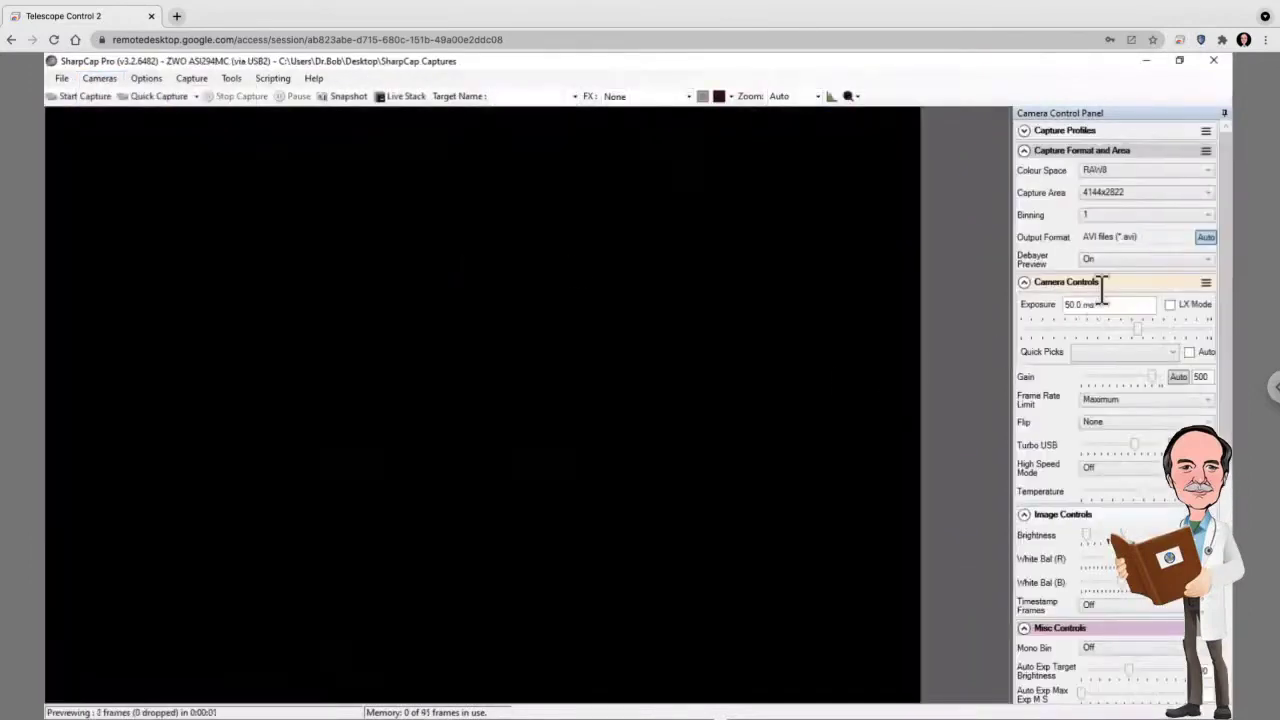
Step: Set the capture colour space to RAW16 and the output format to FITS files (*.fits)
{"action": "left_click", "coordinate": [1133, 166]}
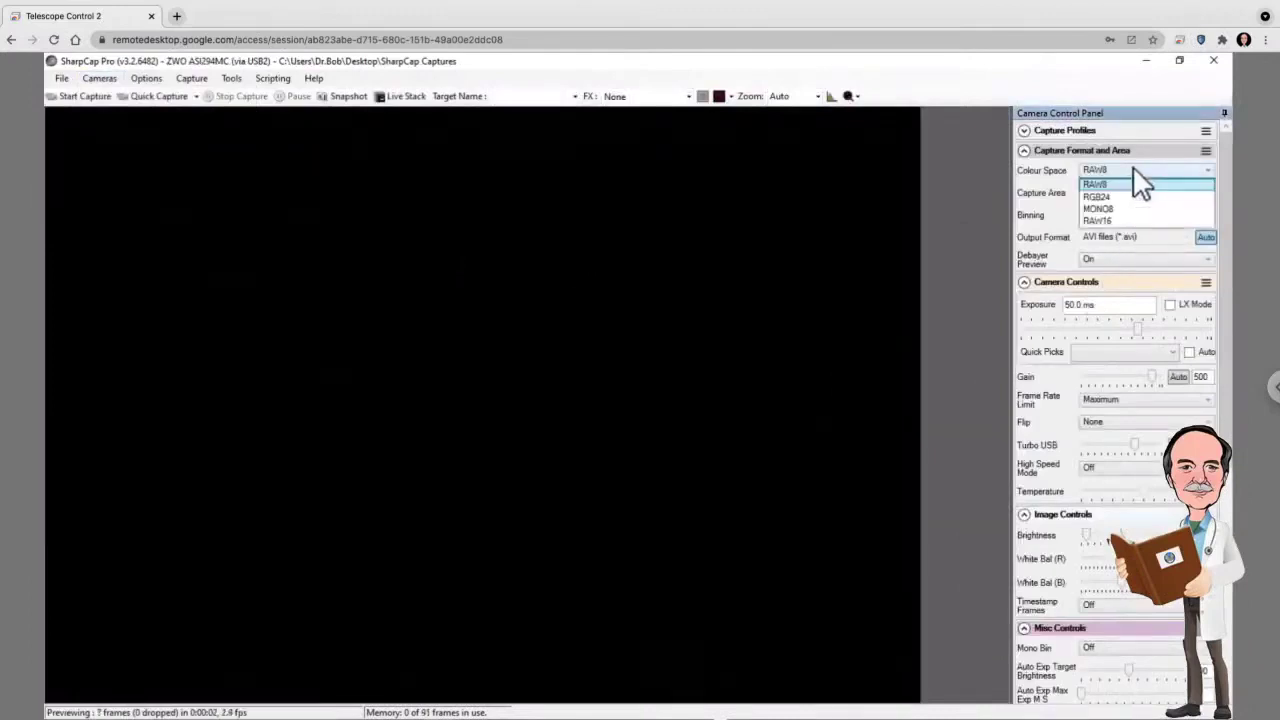
{"action": "left_click", "coordinate": [1109, 221]}
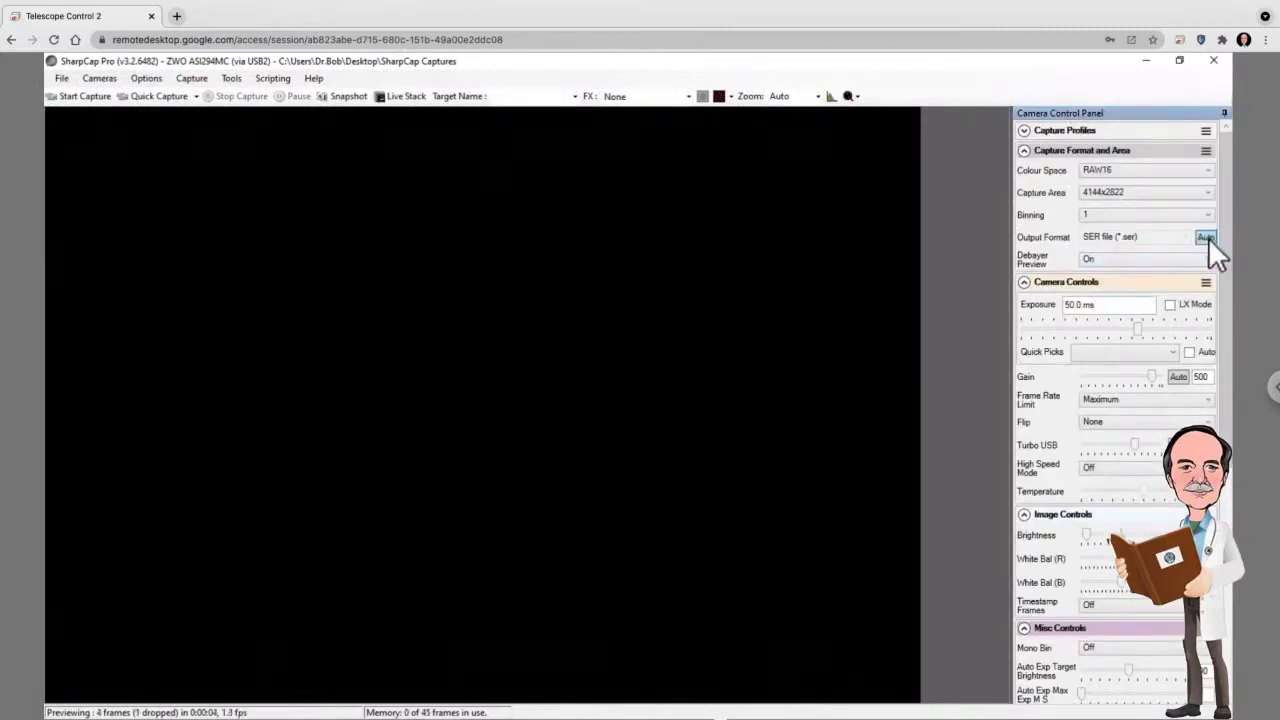
{"action": "left_click", "coordinate": [1185, 235]}
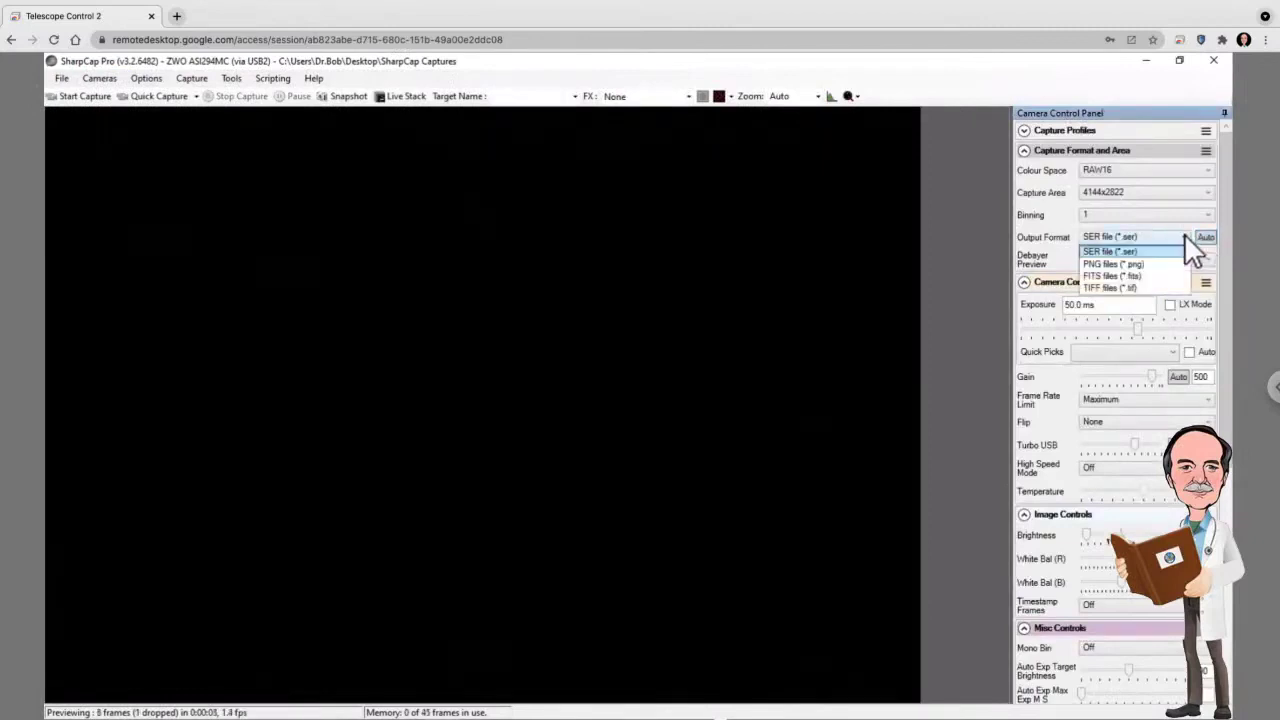
{"action": "left_click", "coordinate": [1126, 275]}
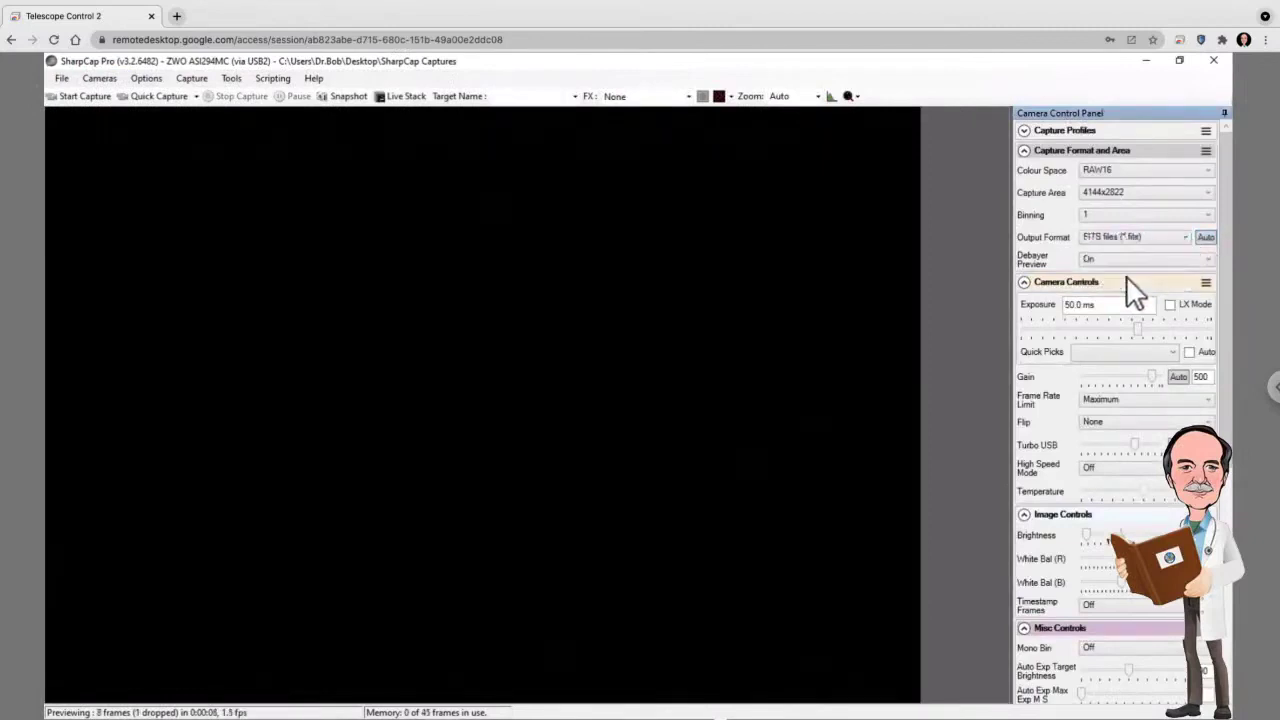
Step: Set the exposure to the 4 s quick pick and auto-stretch the display histogram
{"action": "left_click", "coordinate": [1097, 356]}
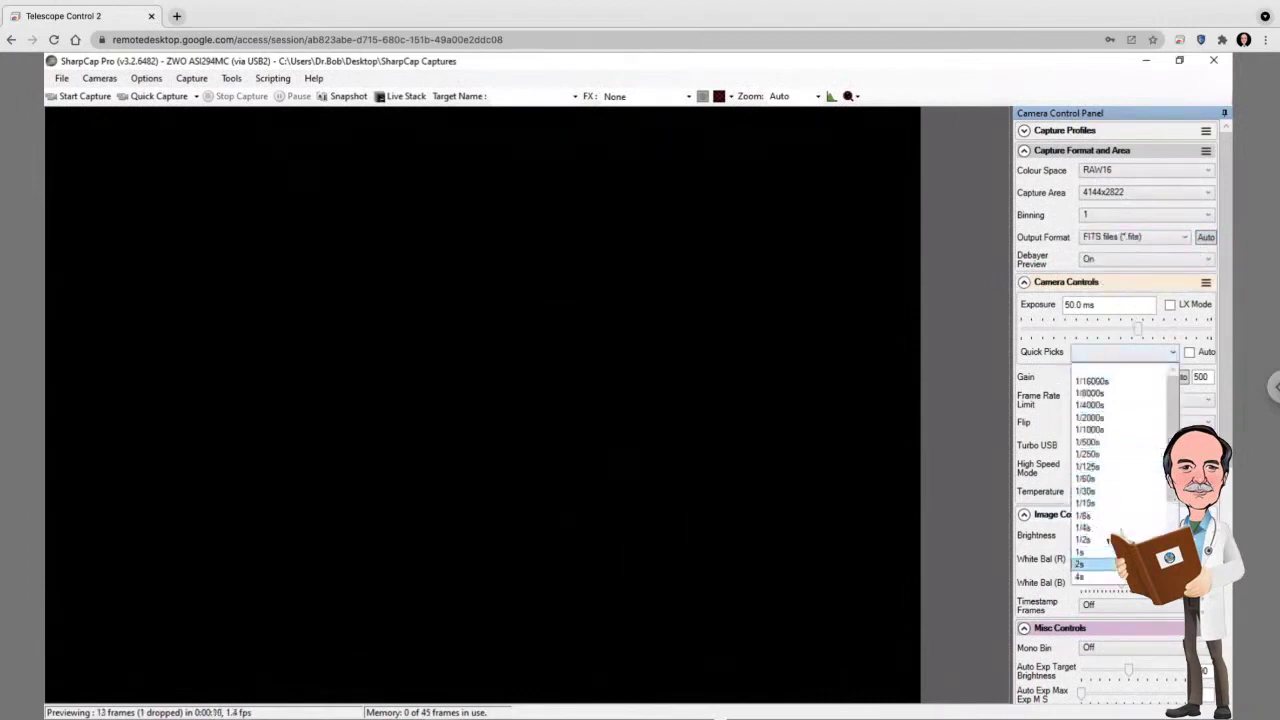
{"action": "left_click", "coordinate": [1092, 577]}
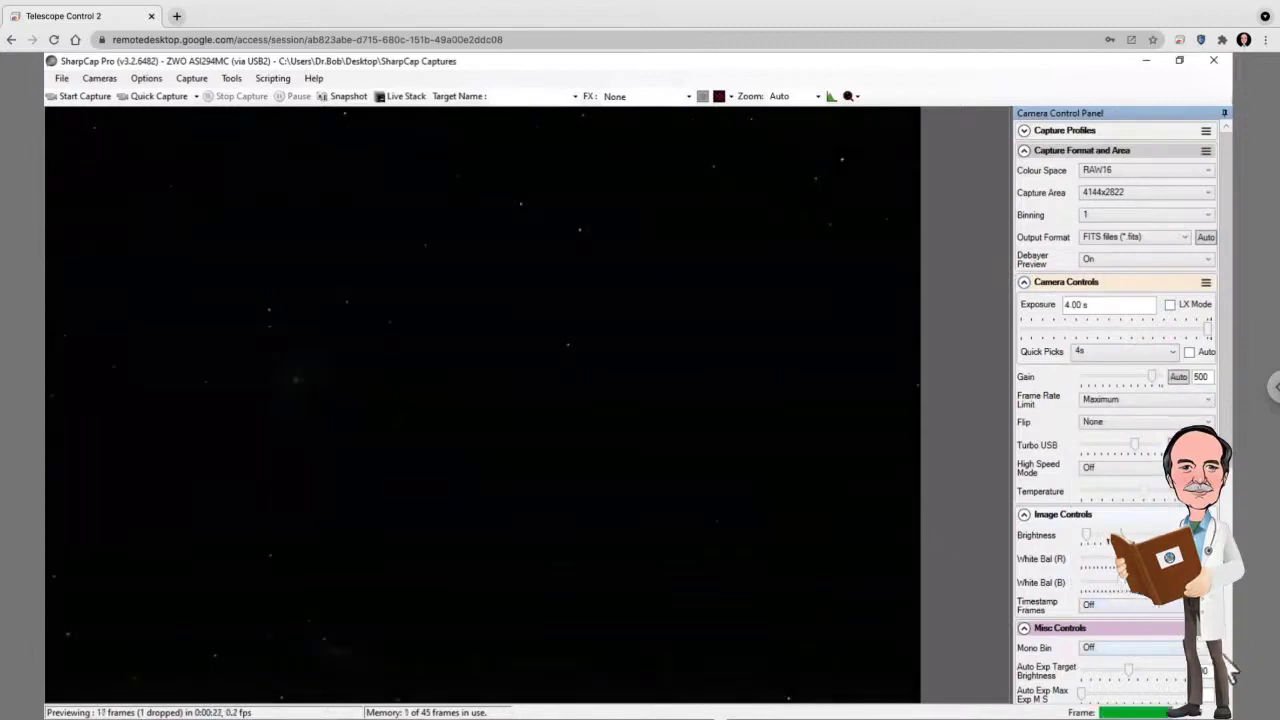
{"action": "scroll", "coordinate": [1127, 596], "scroll_direction": "down", "scroll_amount": 5}
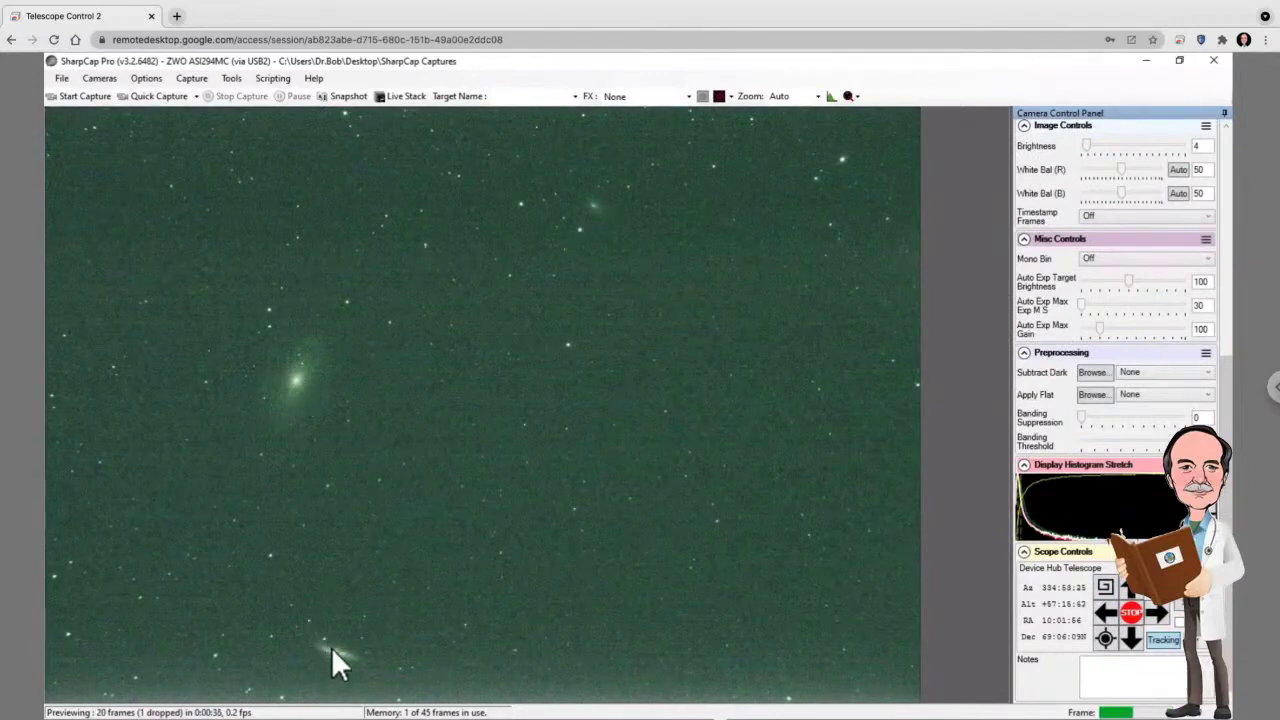
Step: Switch to PHD2 Guiding, connect all equipment of the exos2 profile and dismiss the dark library notification
{"action": "mouse_move", "coordinate": [518, 712]}
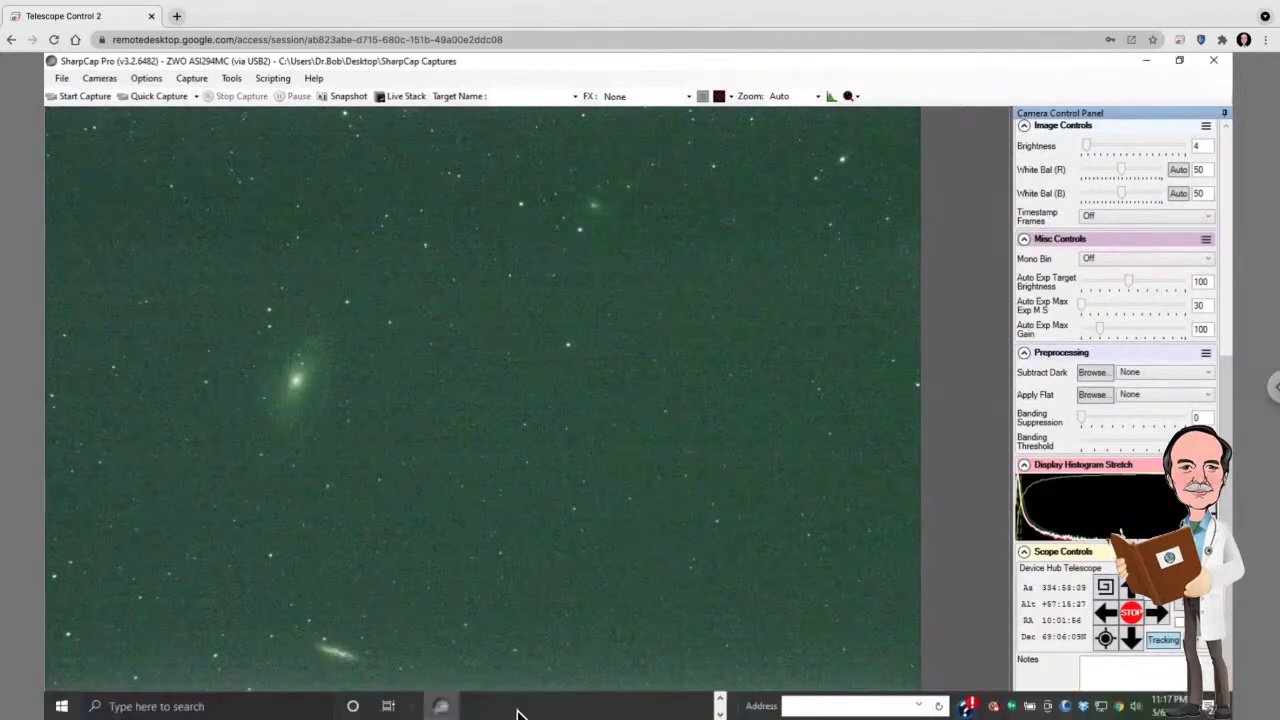
{"action": "left_click", "coordinate": [714, 702]}
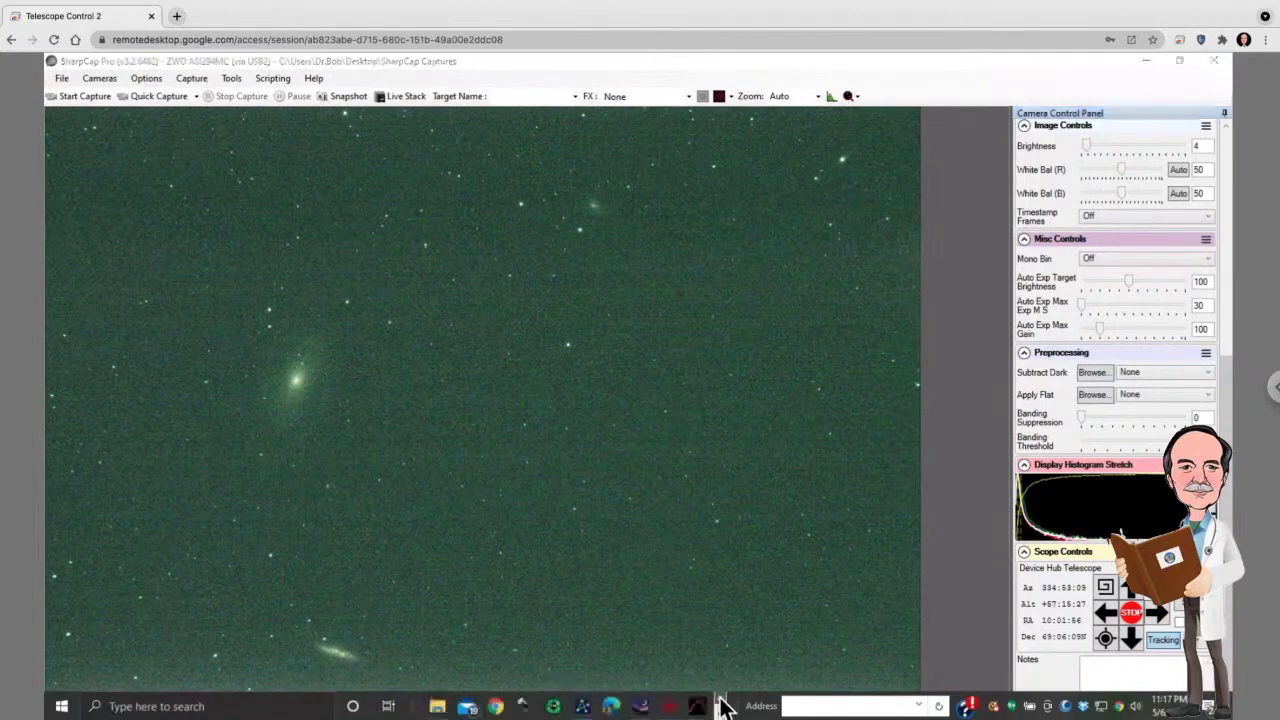
{"action": "left_click", "coordinate": [553, 707]}
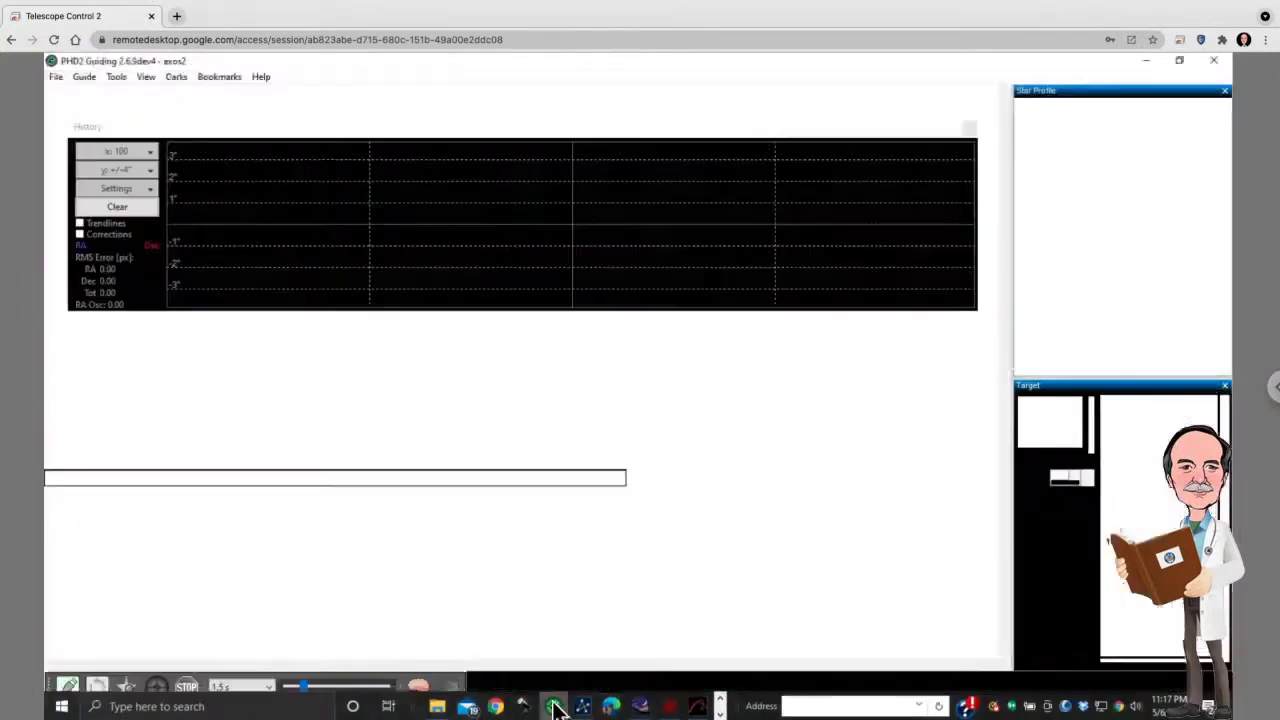
{"action": "left_click", "coordinate": [67, 686]}
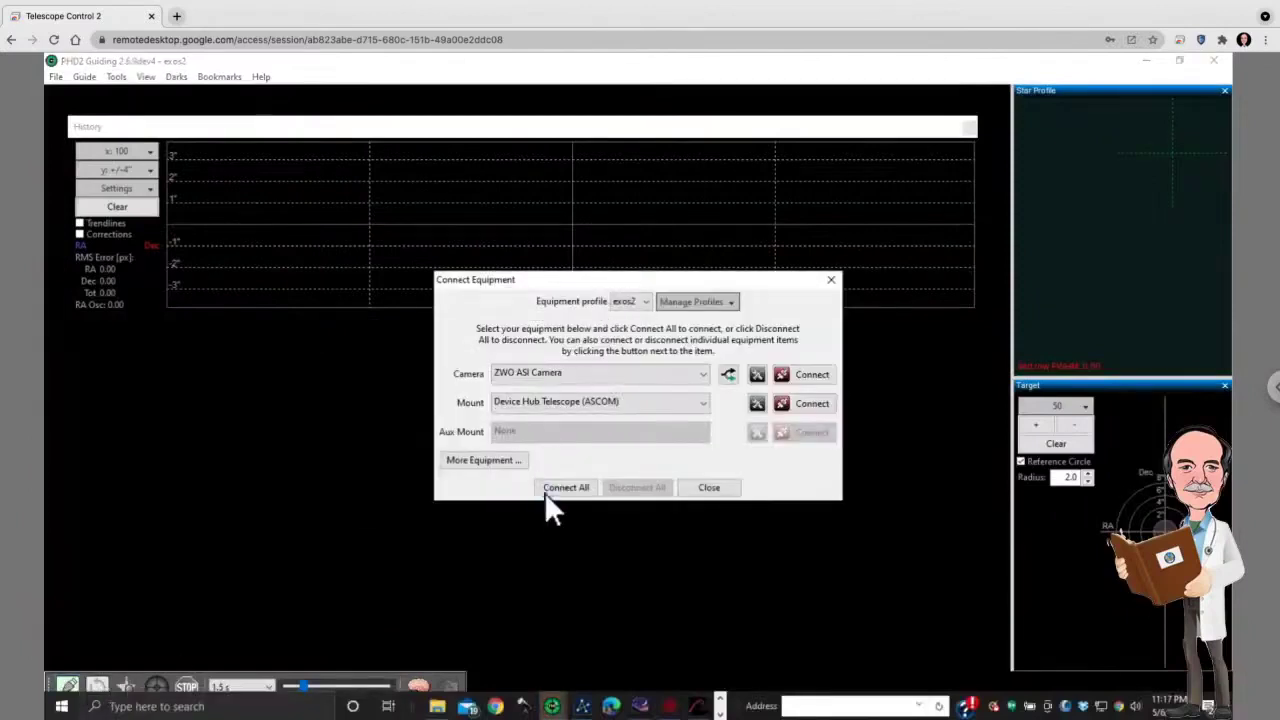
{"action": "key", "text": "Return"}
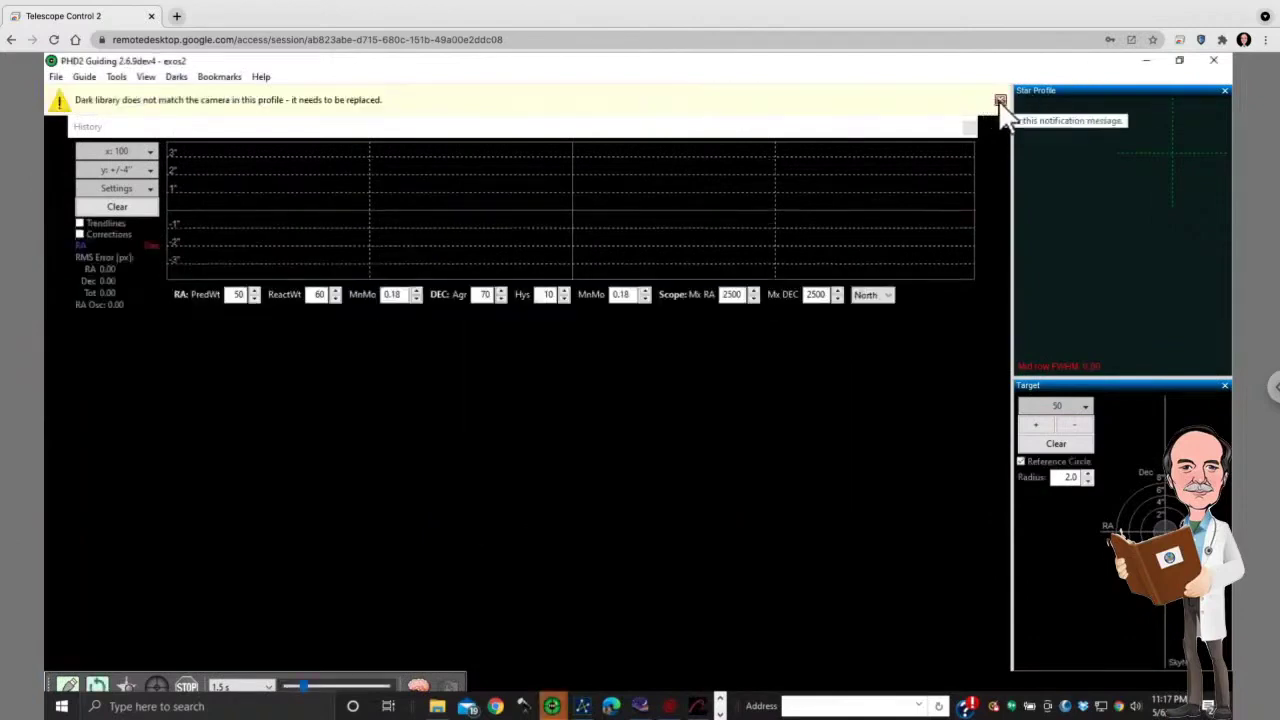
{"action": "left_click", "coordinate": [1000, 100]}
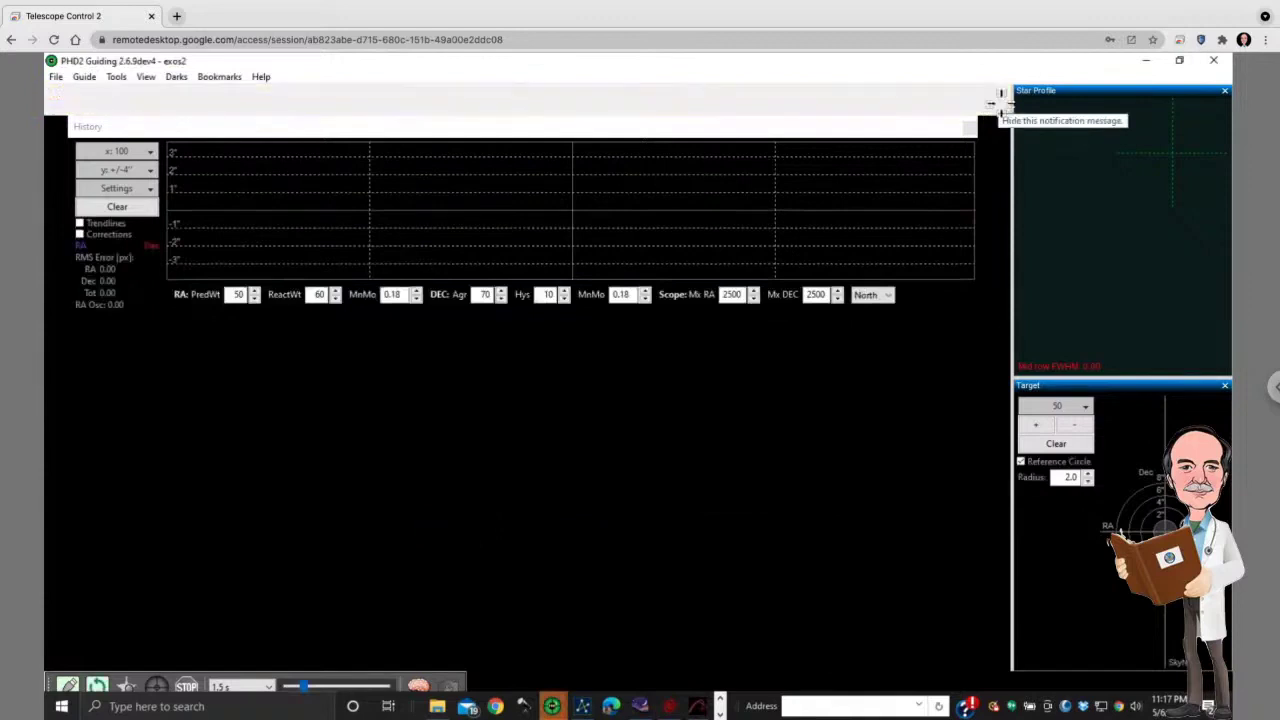
Step: Start looping guide camera exposures, auto-select the guide stars and begin guiding
{"action": "left_click", "coordinate": [97, 686]}
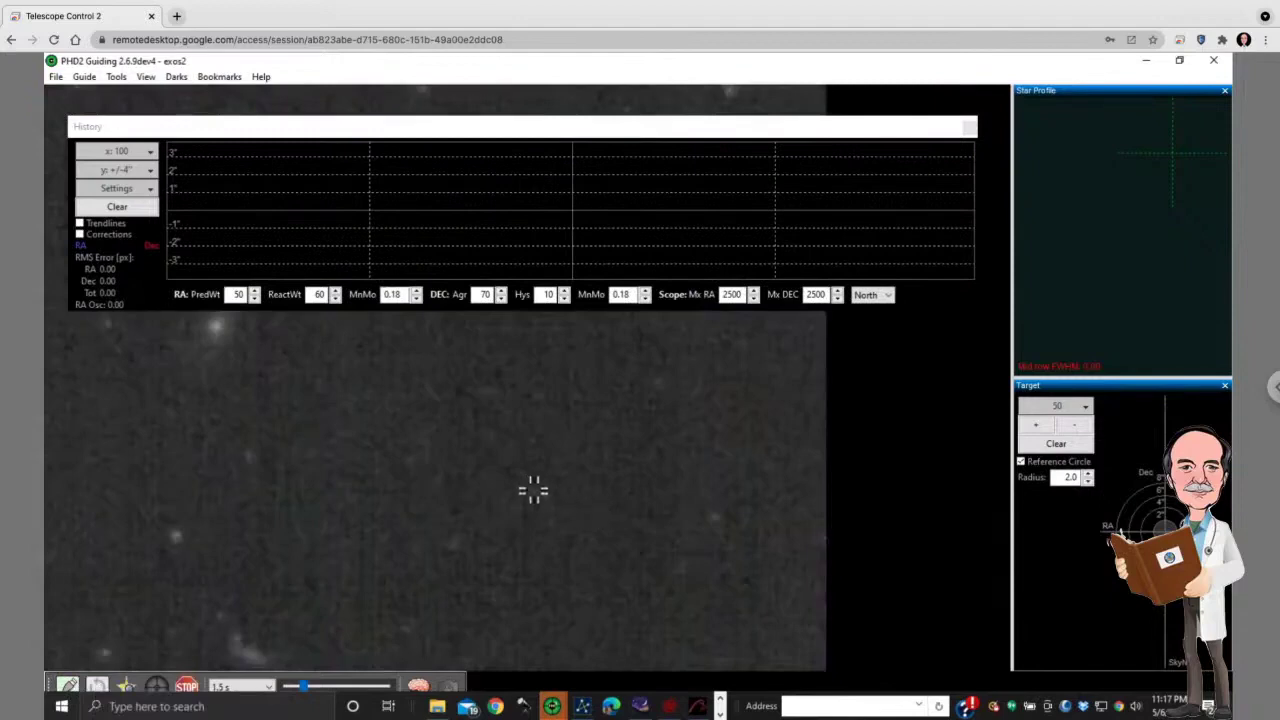
{"action": "left_click", "coordinate": [126, 687]}
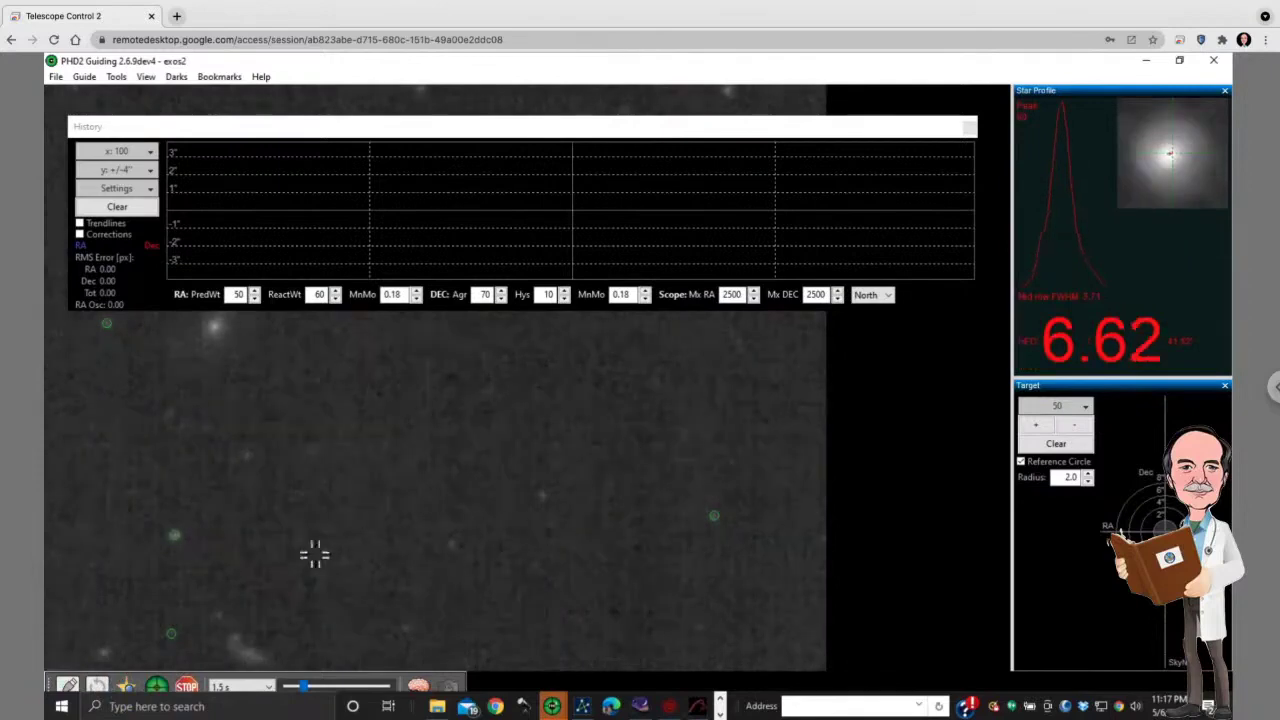
{"action": "left_click", "coordinate": [155, 688]}
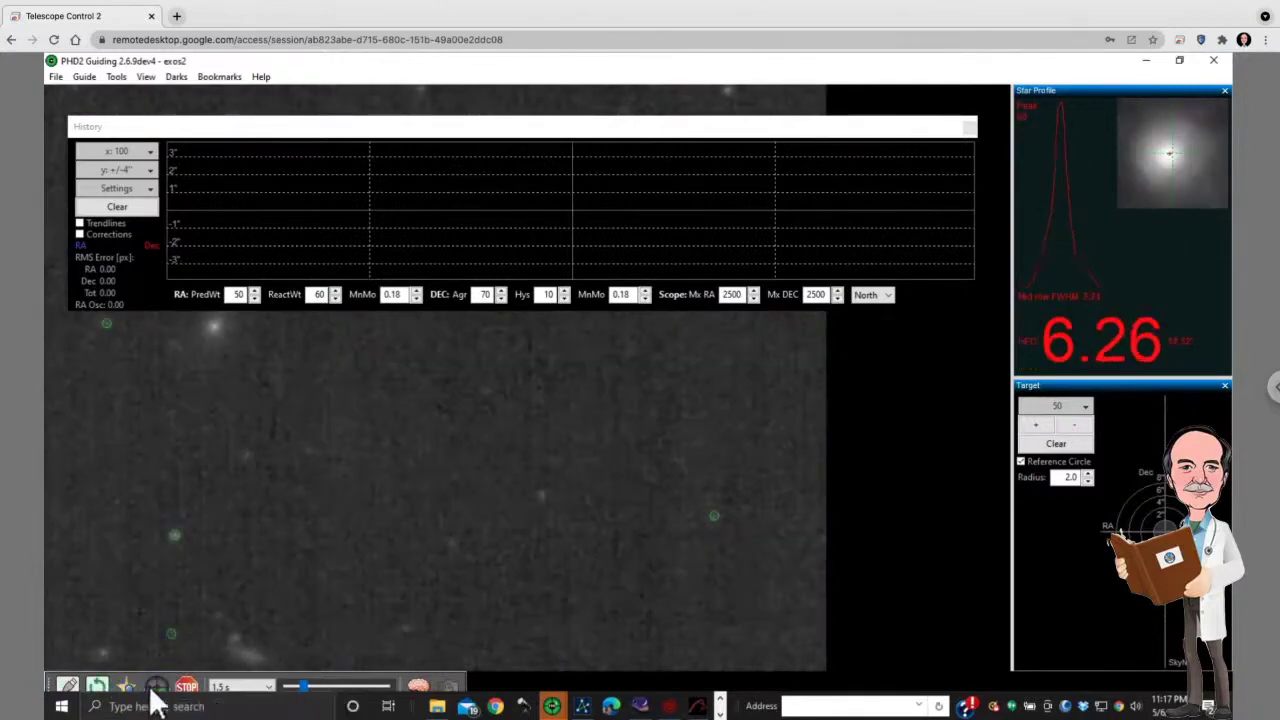
Step: Restore the PHD2 window to its smaller size, dismiss its calibration warning and error message, and lay the History graph over its lower half
{"action": "left_click", "coordinate": [1182, 62]}
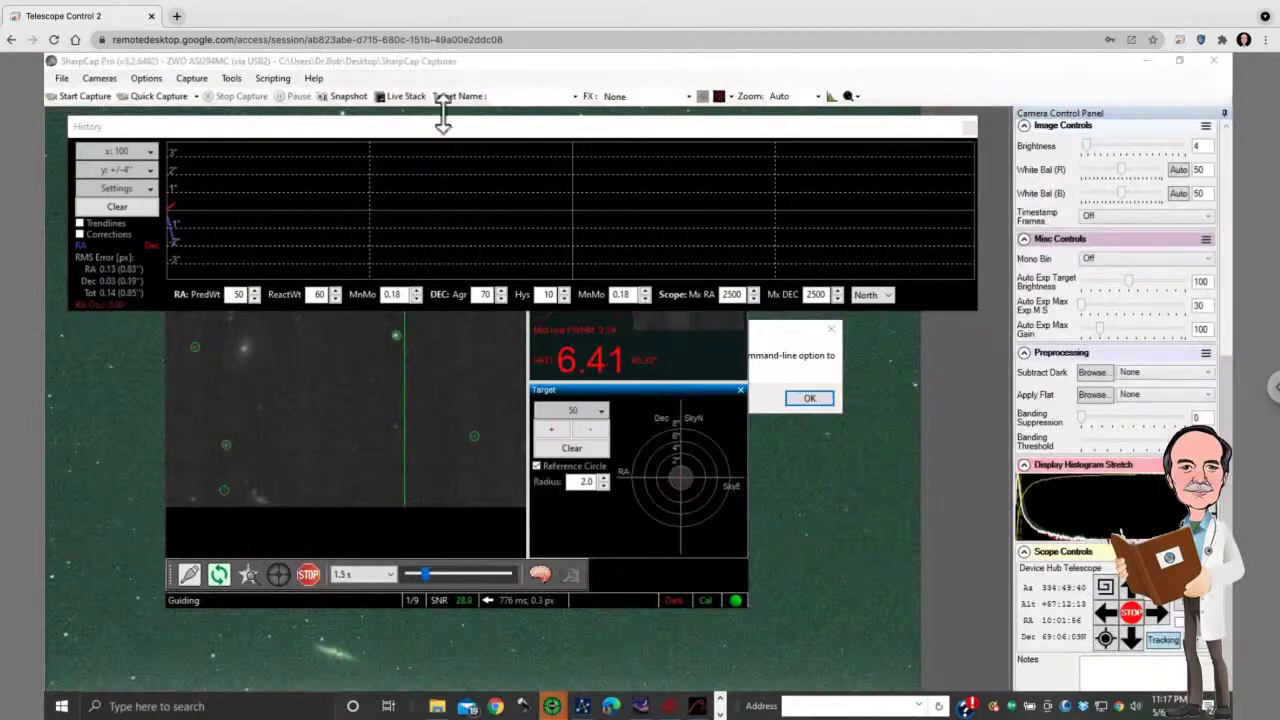
{"action": "left_click_drag", "start_coordinate": [443, 128], "coordinate": [708, 630]}
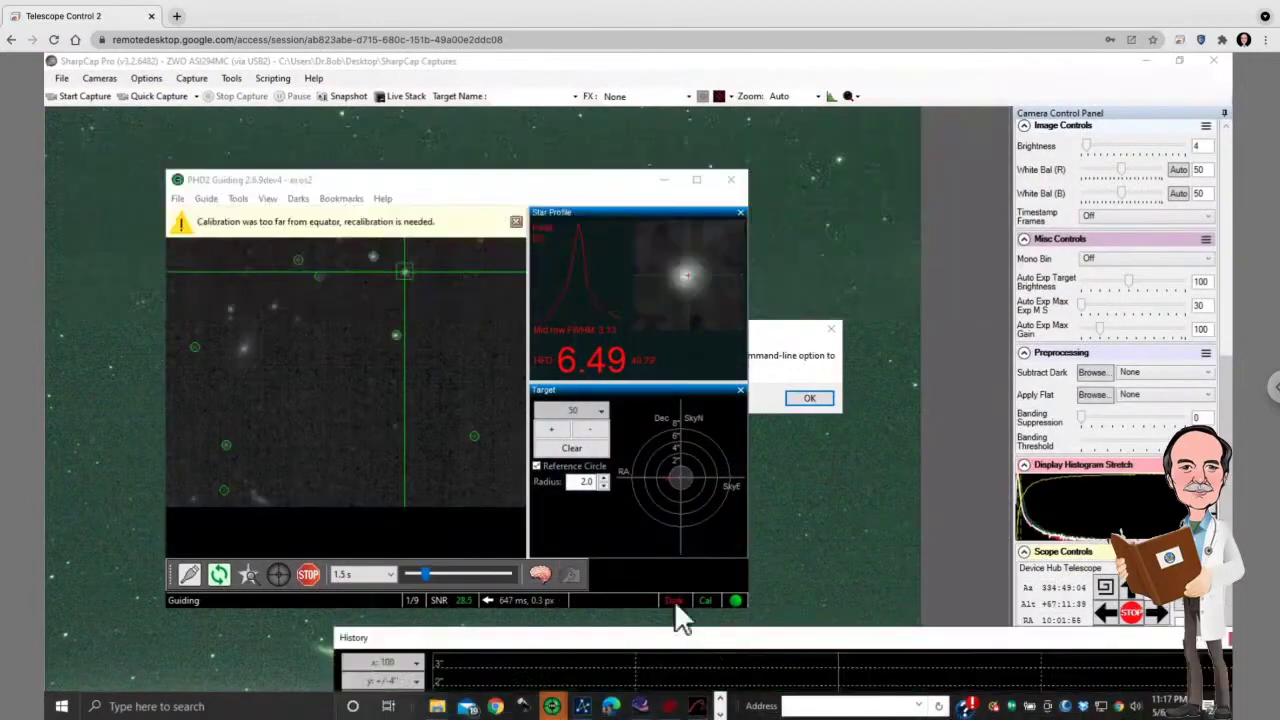
{"action": "left_click", "coordinate": [516, 219]}
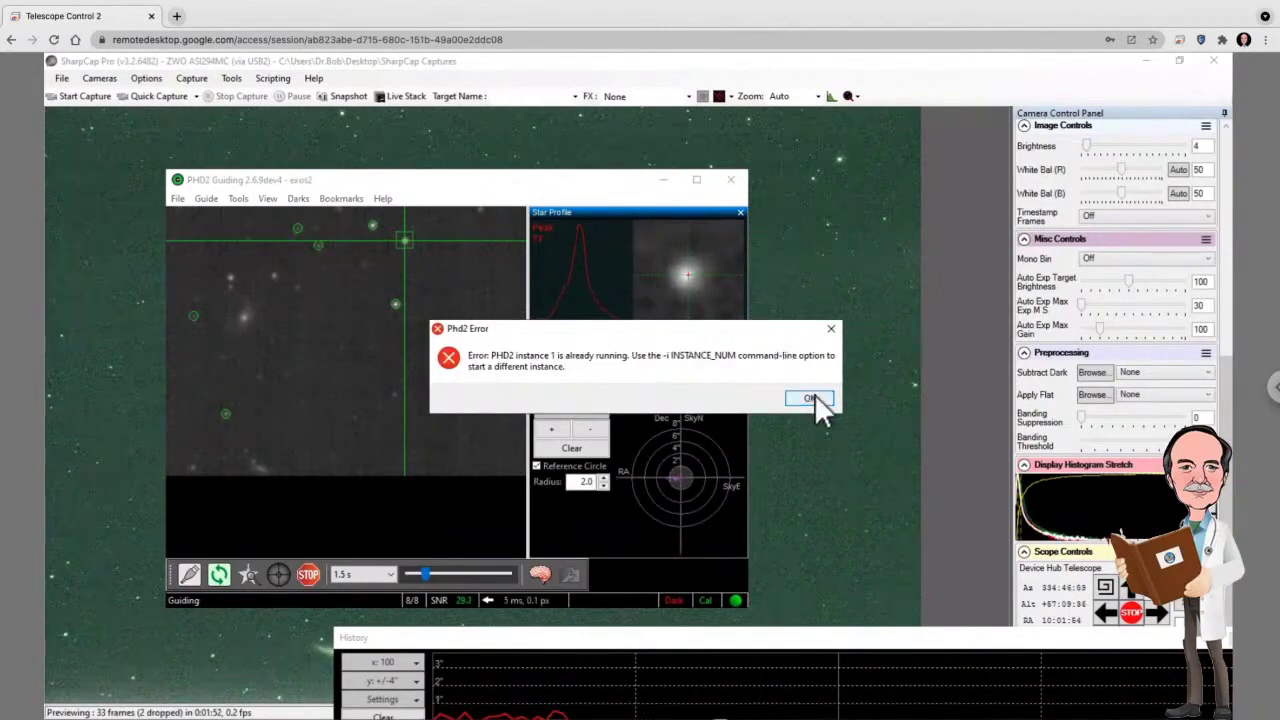
{"action": "left_click", "coordinate": [831, 328]}
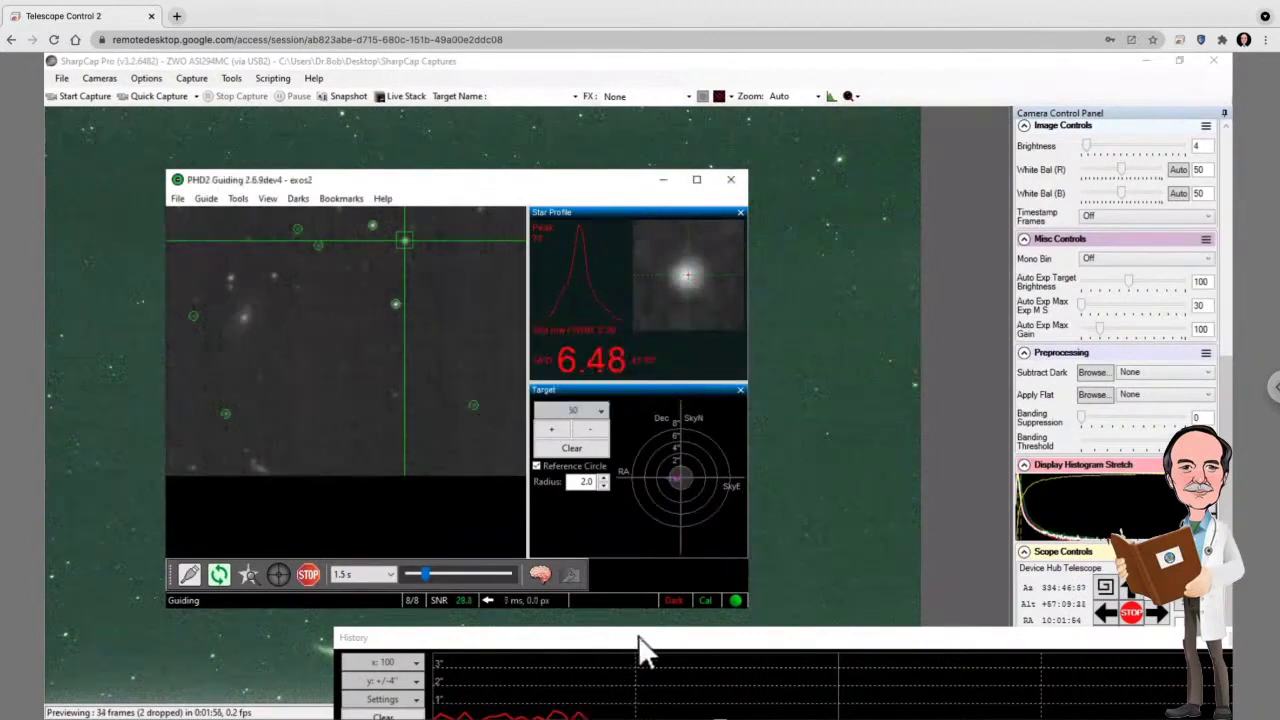
{"action": "left_click_drag", "start_coordinate": [636, 637], "coordinate": [409, 371]}
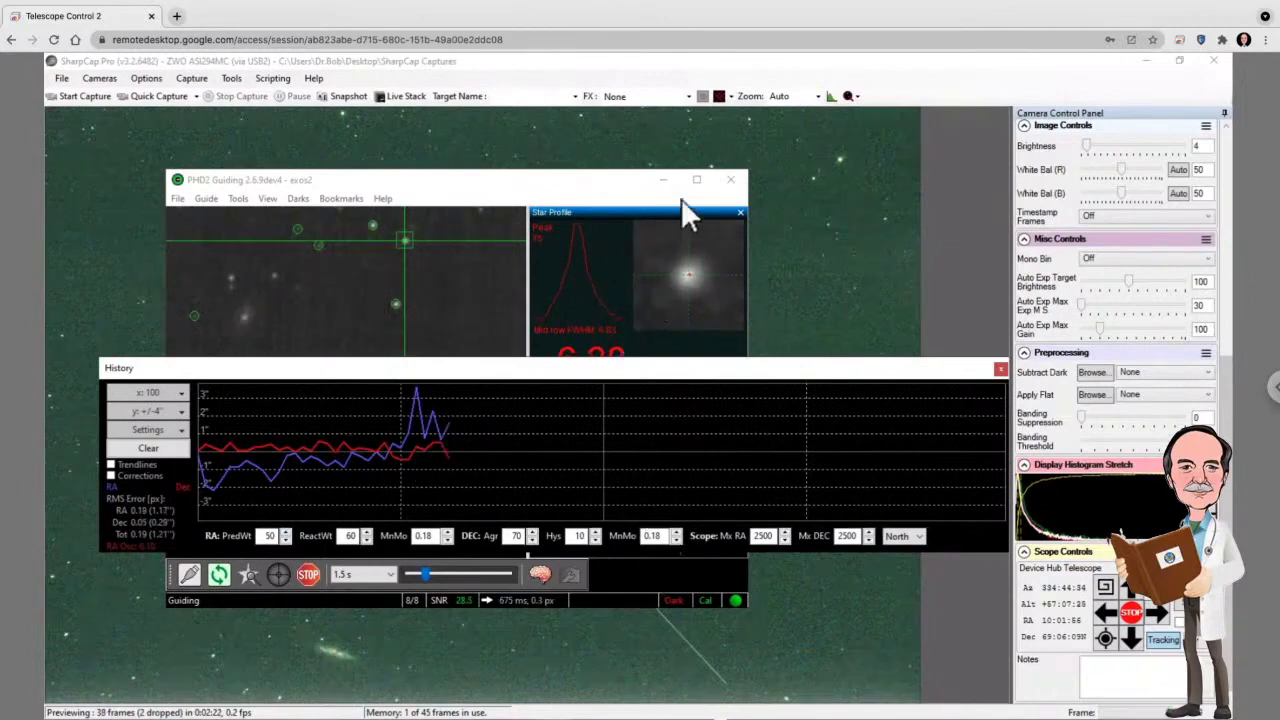
Step: Bring SharpCap back to the front and reset the display histogram stretch to linear
{"action": "left_click", "coordinate": [952, 98]}
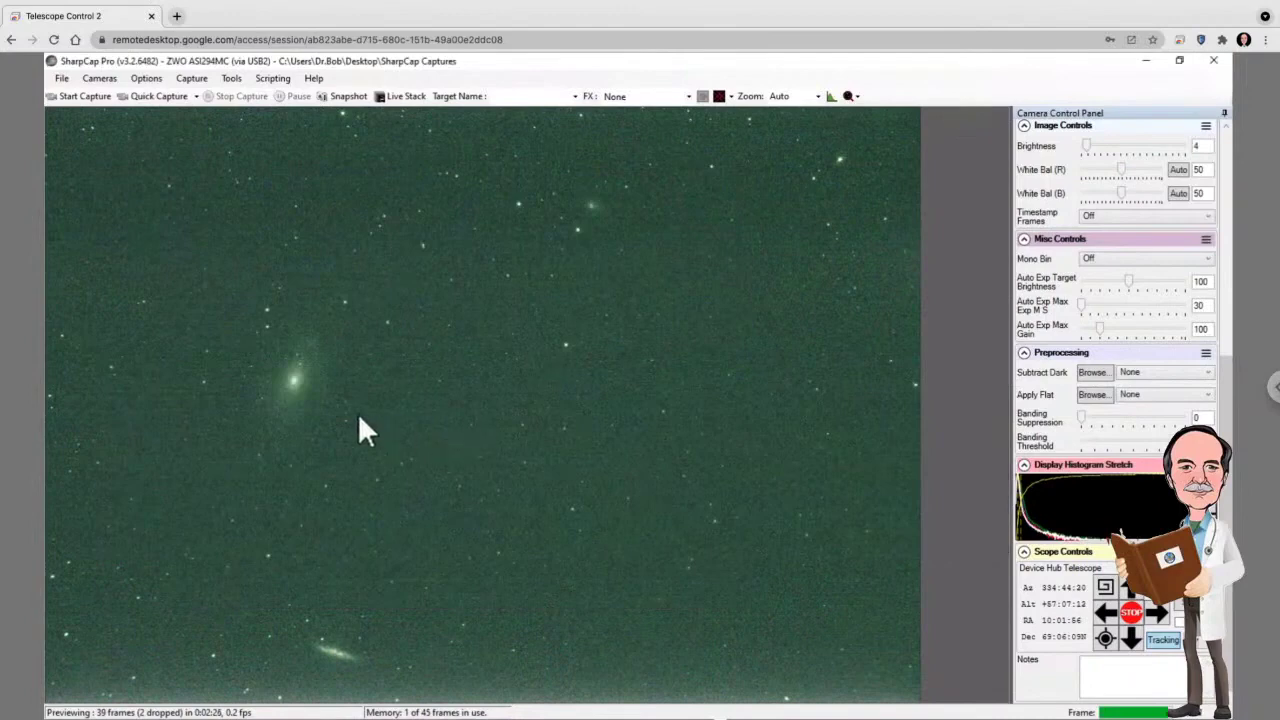
{"action": "left_click", "coordinate": [1220, 512]}
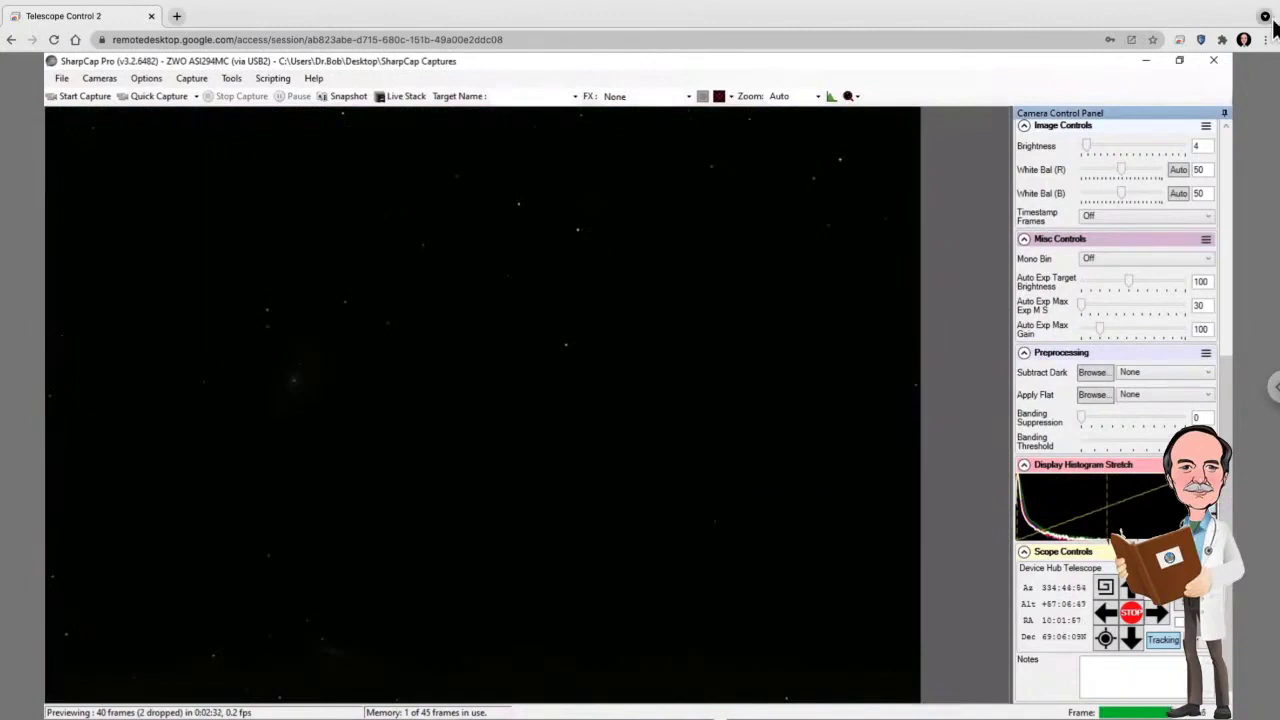
{"action": "scroll", "coordinate": [1227, 166], "scroll_direction": "up", "scroll_amount": 5}
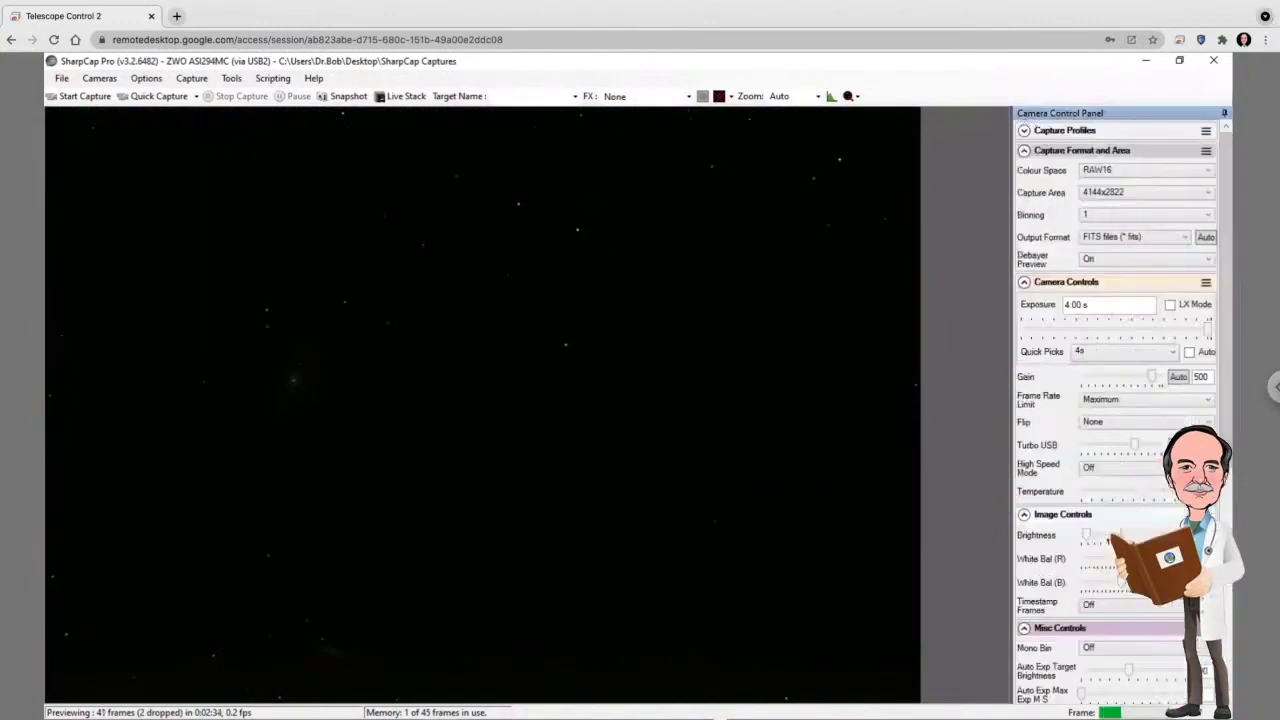
{"action": "scroll", "coordinate": [1229, 617], "scroll_direction": "down", "scroll_amount": 5}
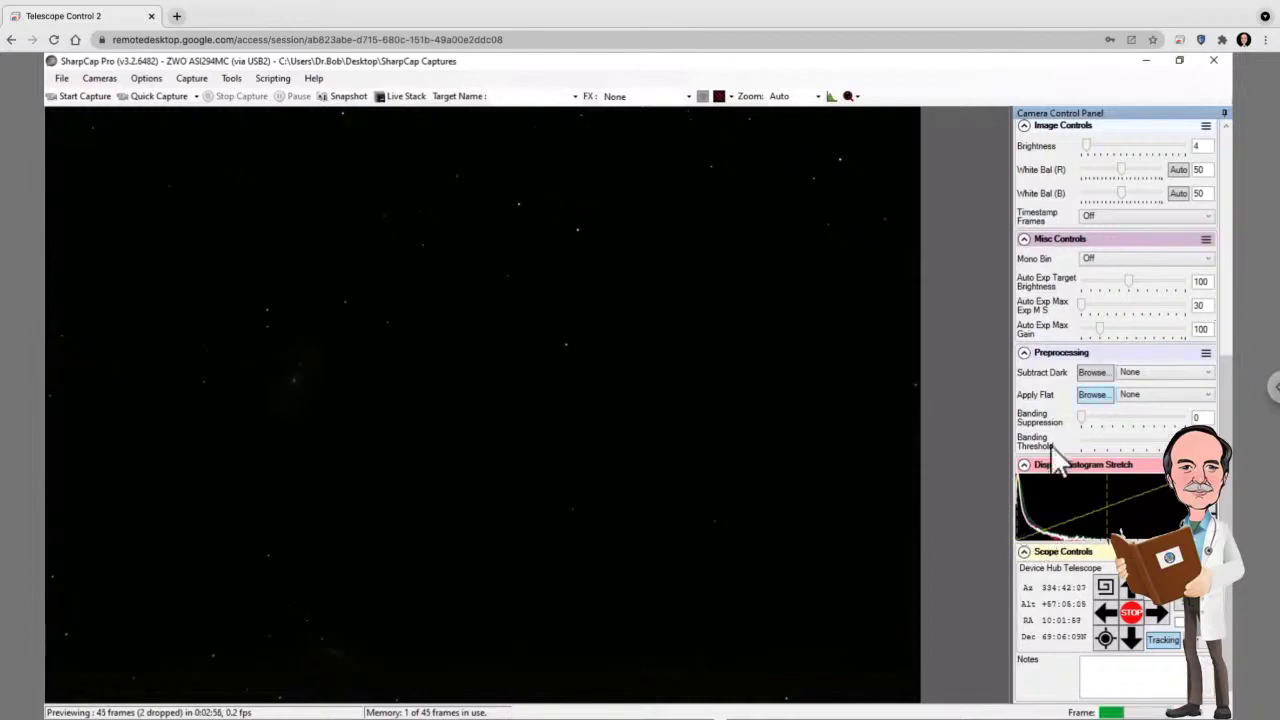
Step: Set the camera's exposure to the 30 s quick pick
{"action": "left_click", "coordinate": [1224, 257]}
{"action": "left_click", "coordinate": [1114, 349]}
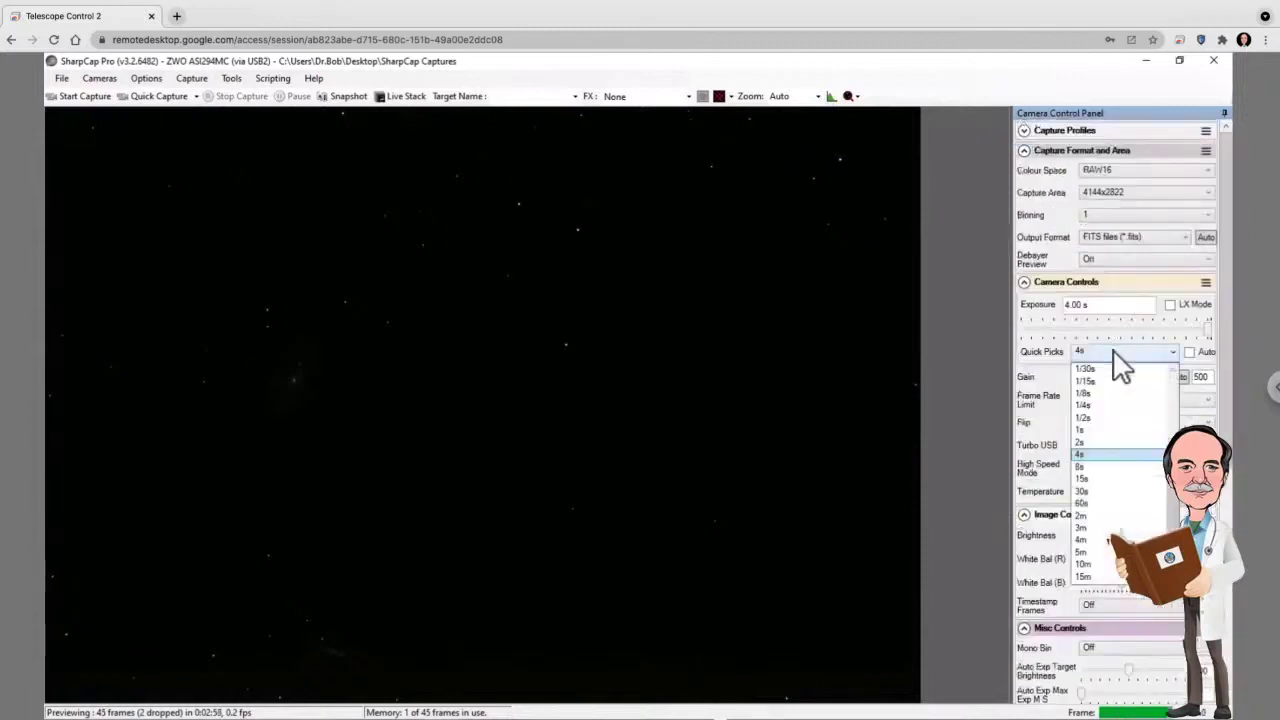
{"action": "left_click", "coordinate": [1092, 491]}
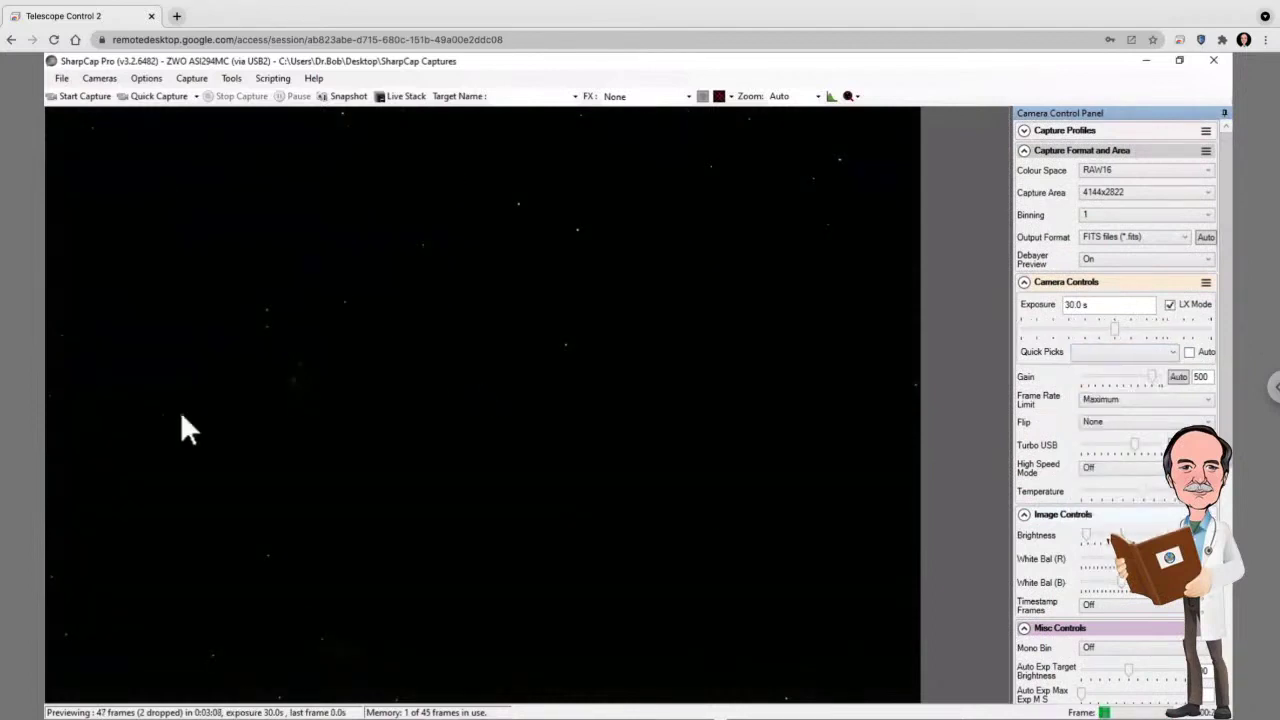
Step: Set the camera's exposure to the 60 s quick pick
{"action": "mouse_move", "coordinate": [108, 718]}
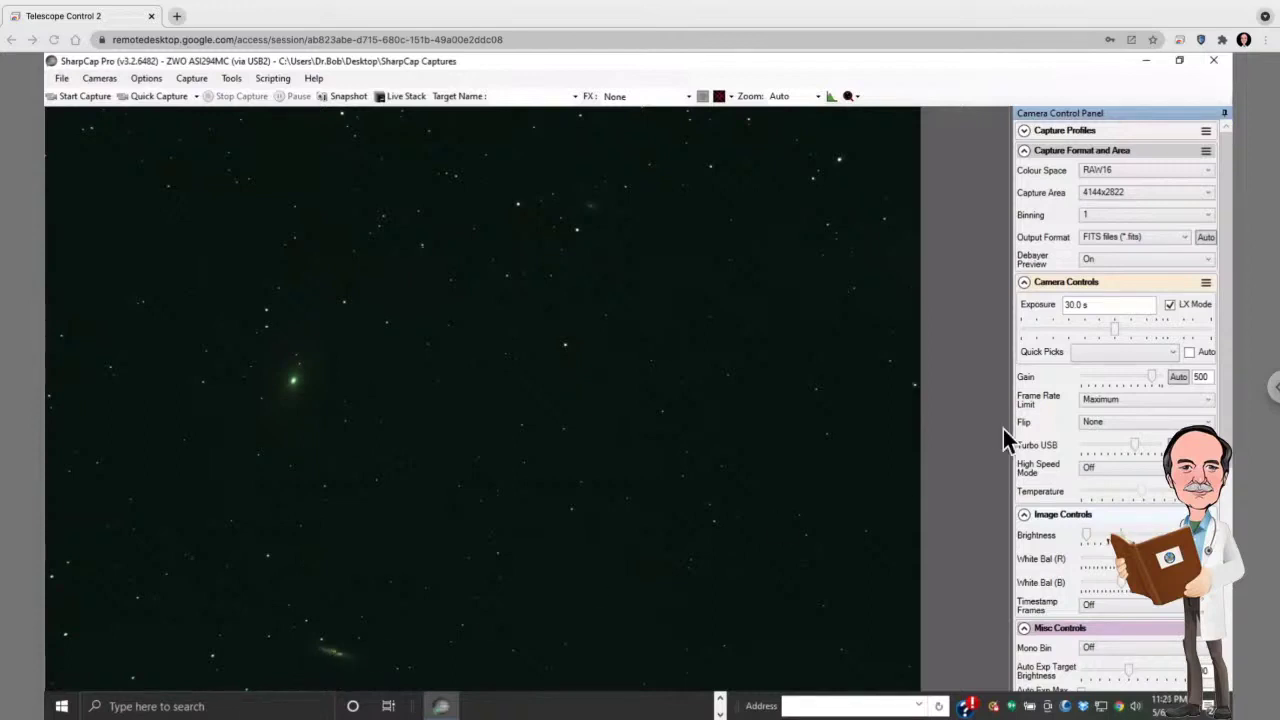
{"action": "left_click", "coordinate": [1105, 351]}
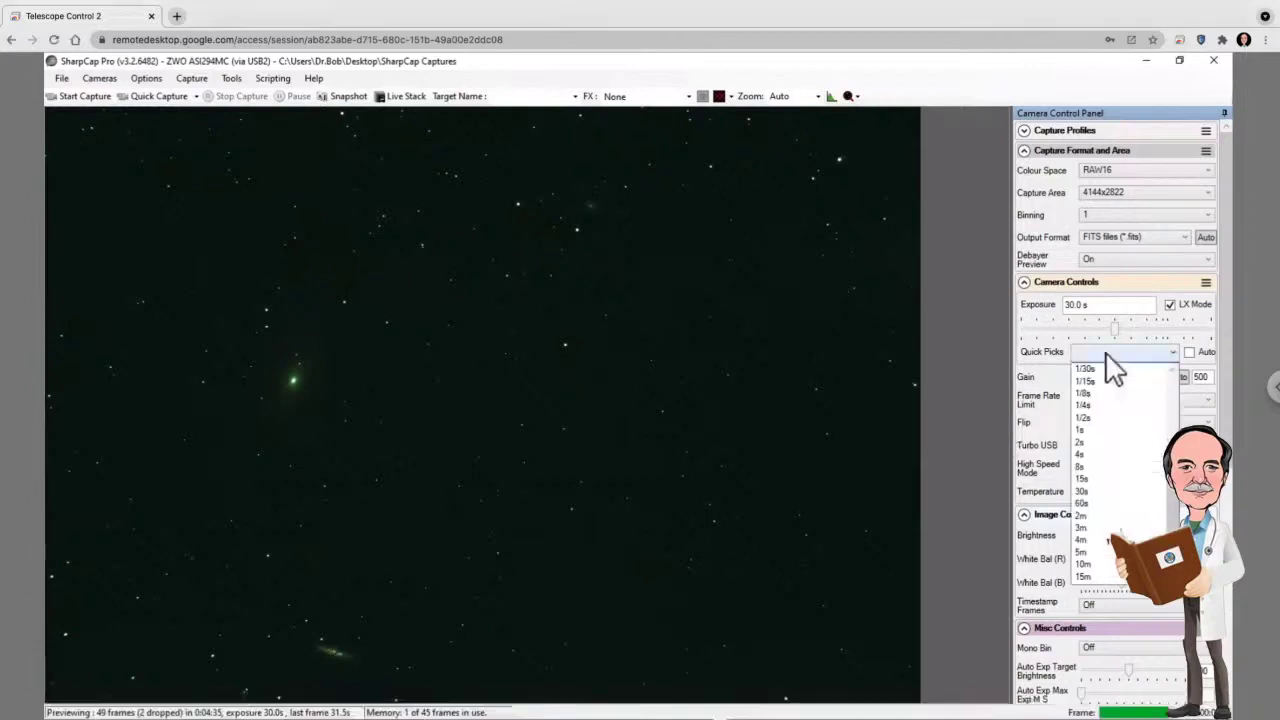
{"action": "left_click", "coordinate": [1090, 504]}
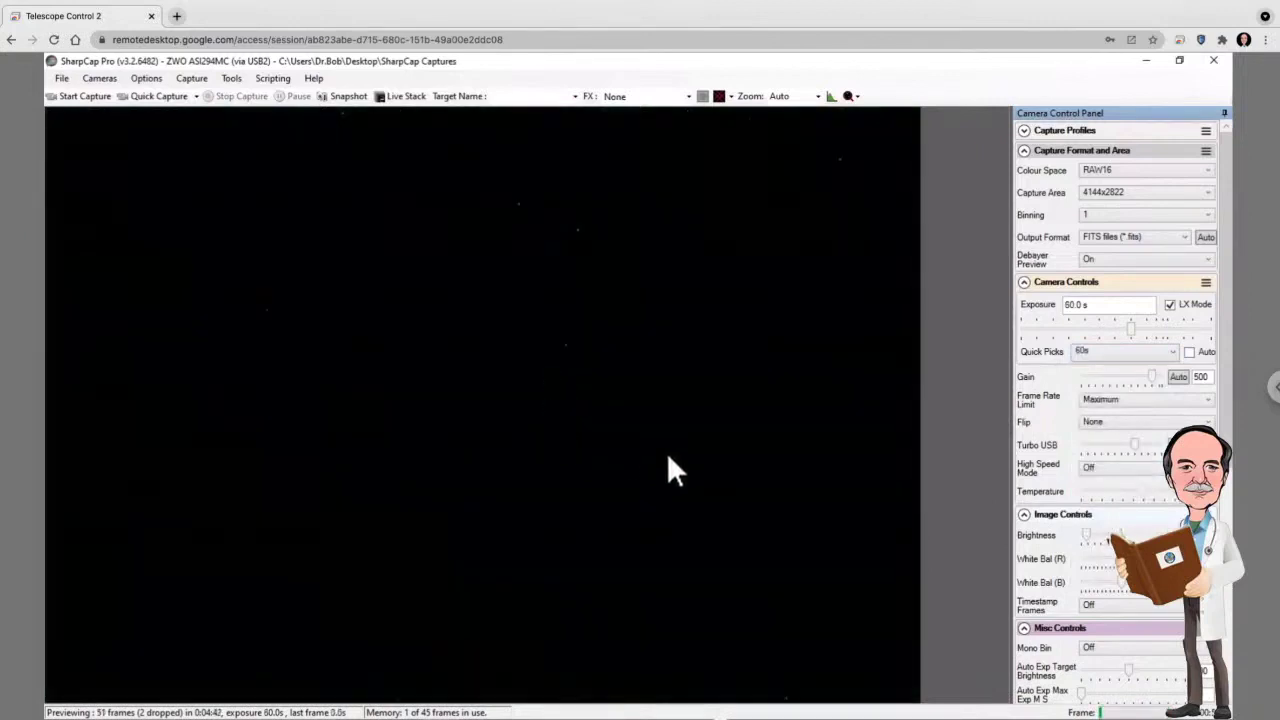
{"action": "mouse_move", "coordinate": [995, 715]}
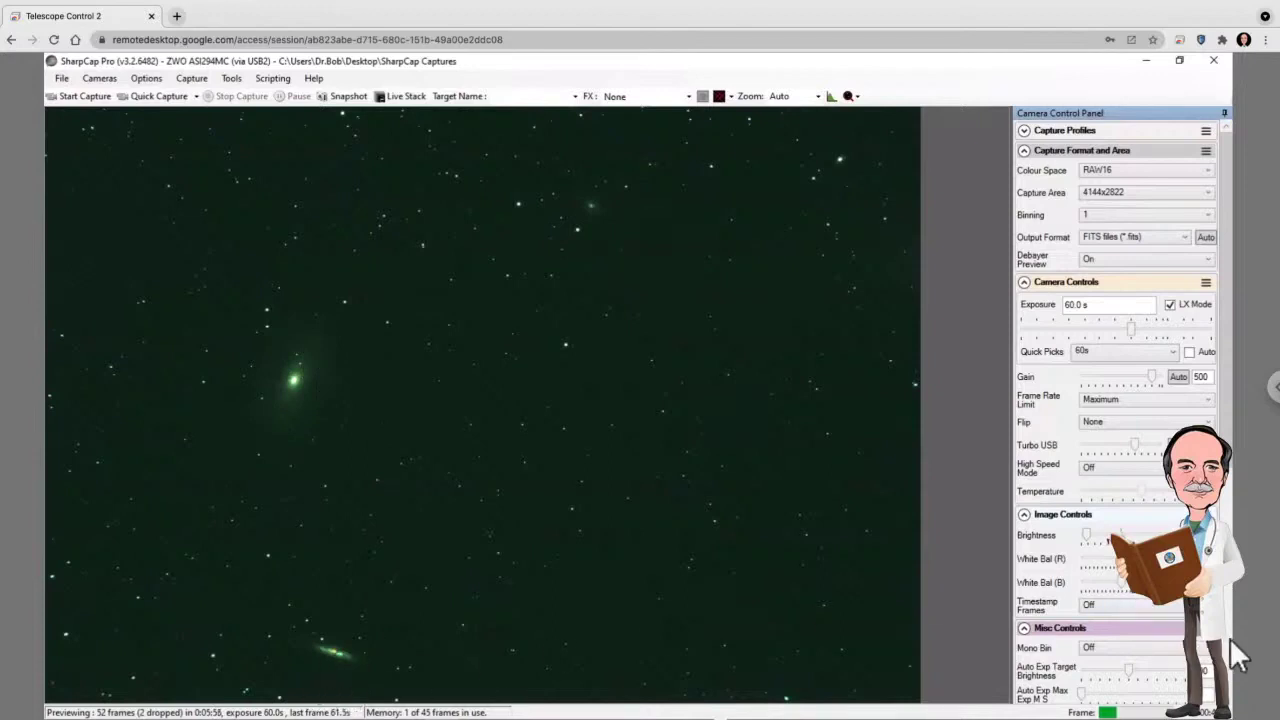
Step: Enter Bode Triplet as the target name and start live stacking
{"action": "scroll", "coordinate": [1231, 638], "scroll_direction": "down", "scroll_amount": 5}
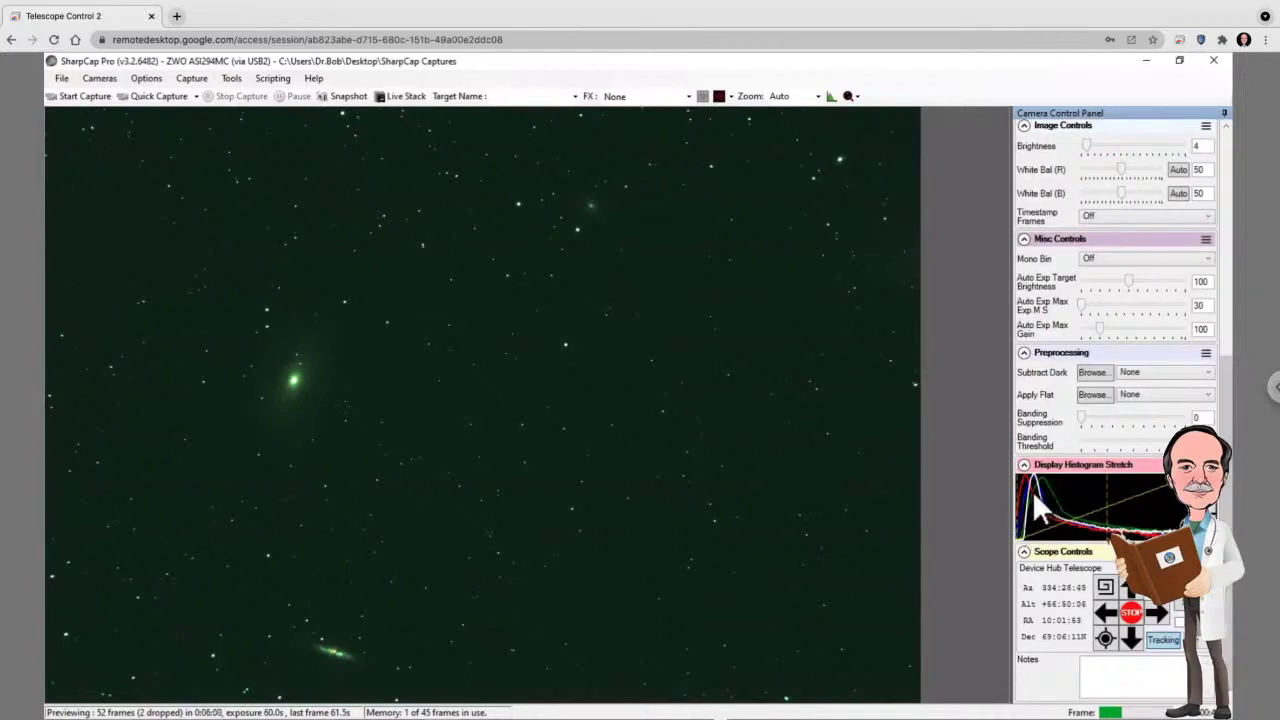
{"action": "left_click", "coordinate": [1220, 498]}
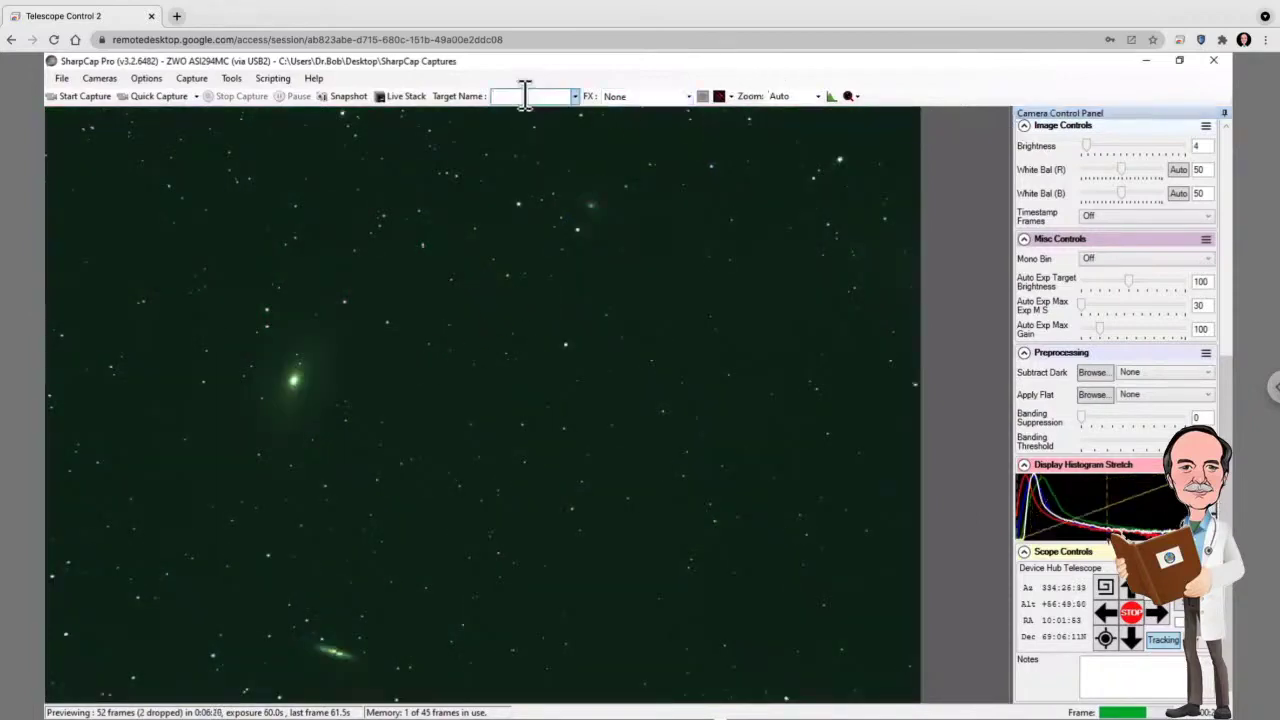
{"action": "type", "text": "de Triplet"}
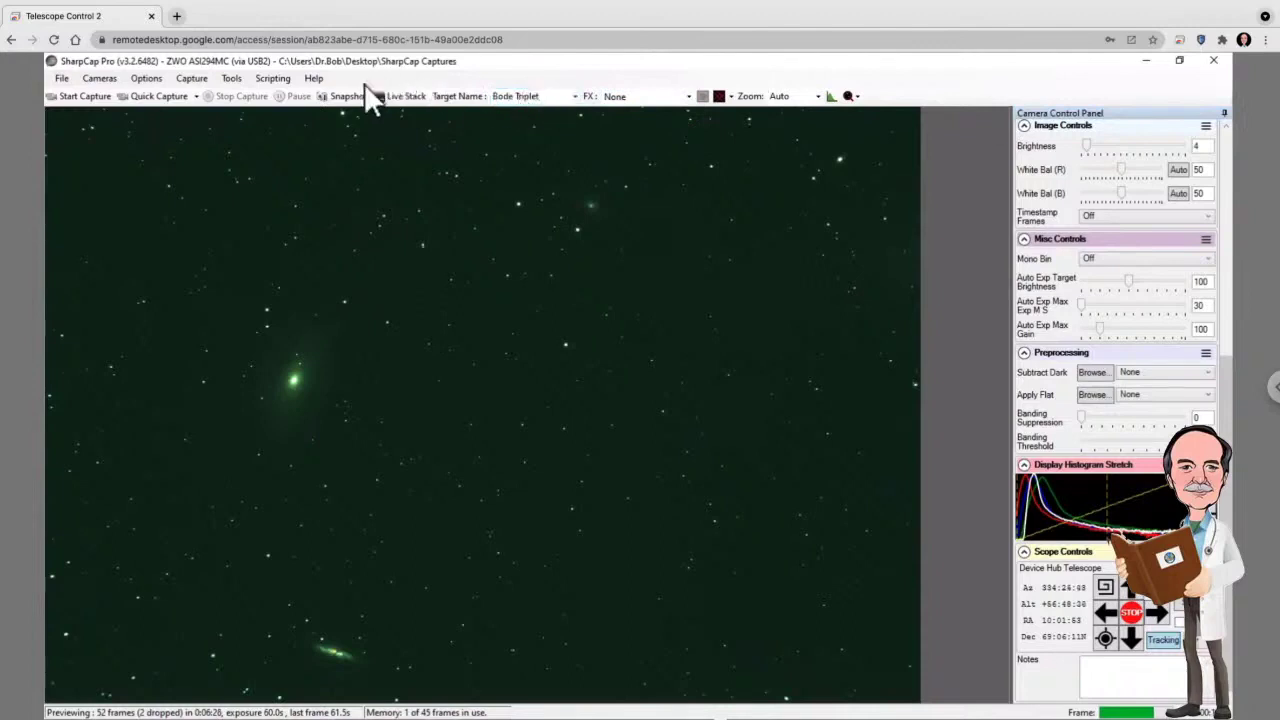
{"action": "left_click", "coordinate": [405, 96]}
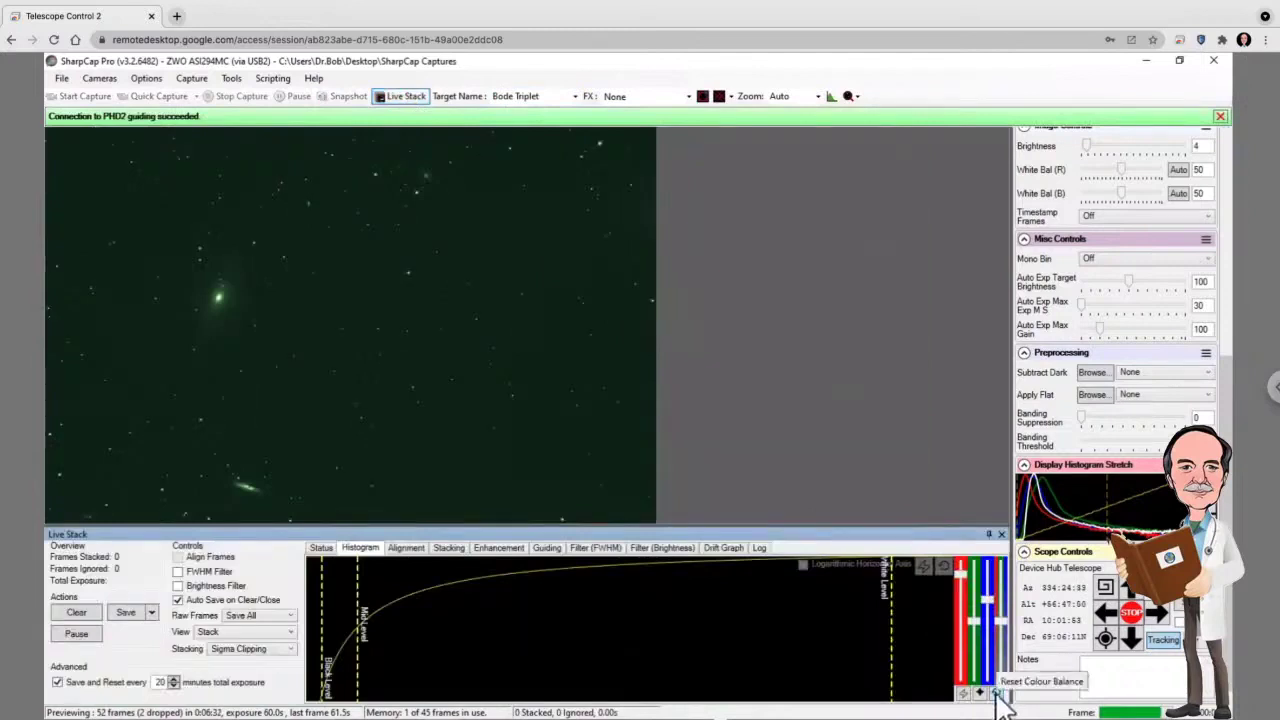
Step: Reset the live stack histogram levels and colour balance, and auto-balance the colours from the histogram peaks
{"action": "left_click", "coordinate": [943, 567]}
{"action": "left_click", "coordinate": [943, 563]}
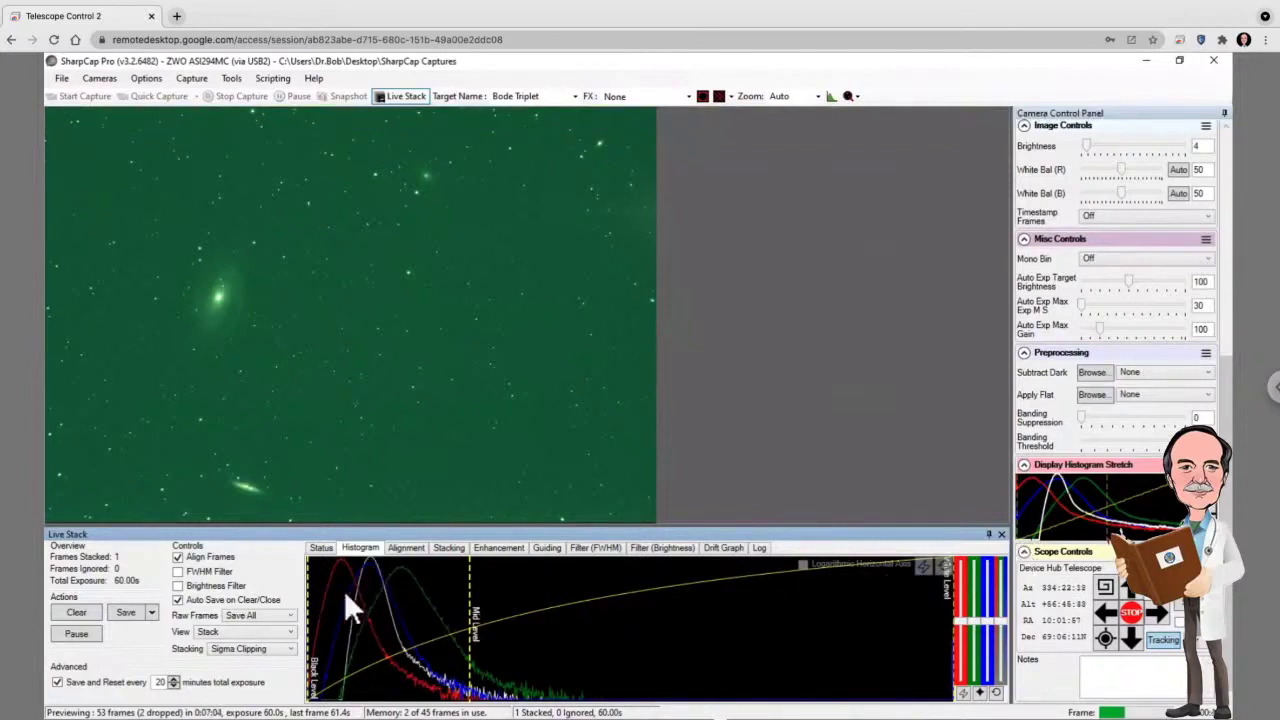
{"action": "mouse_move", "coordinate": [996, 706]}
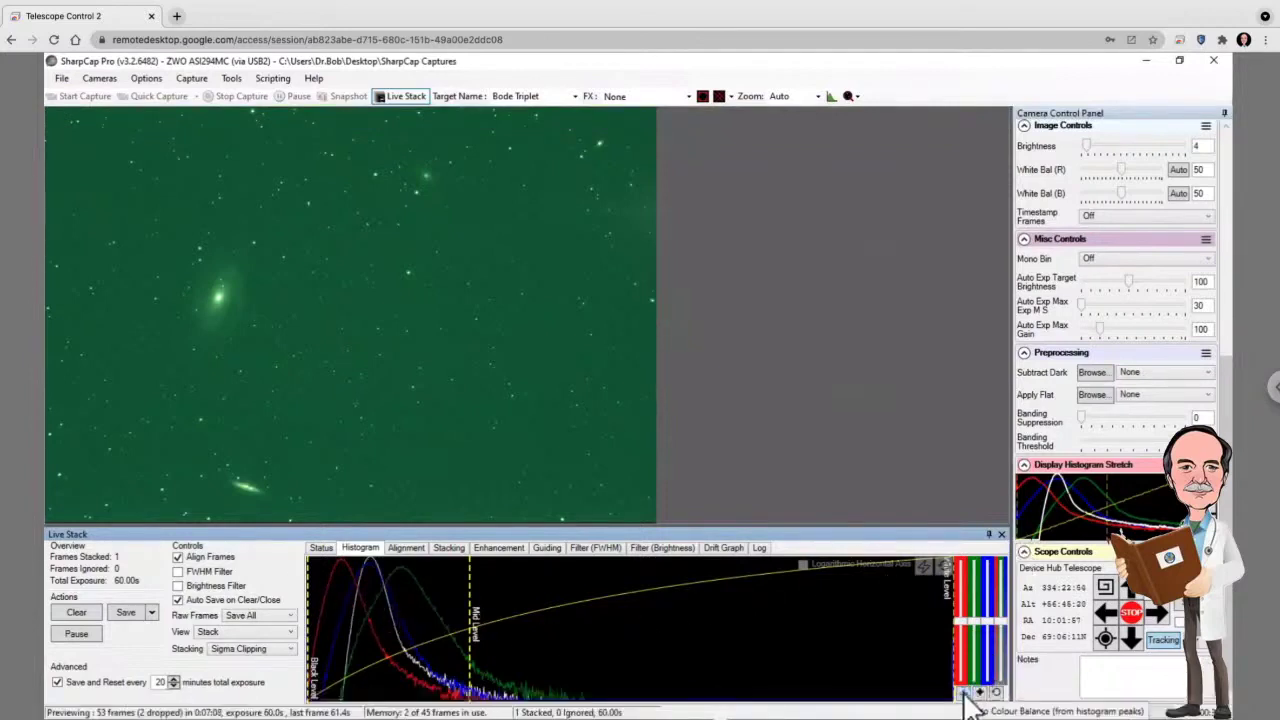
{"action": "left_click", "coordinate": [964, 692]}
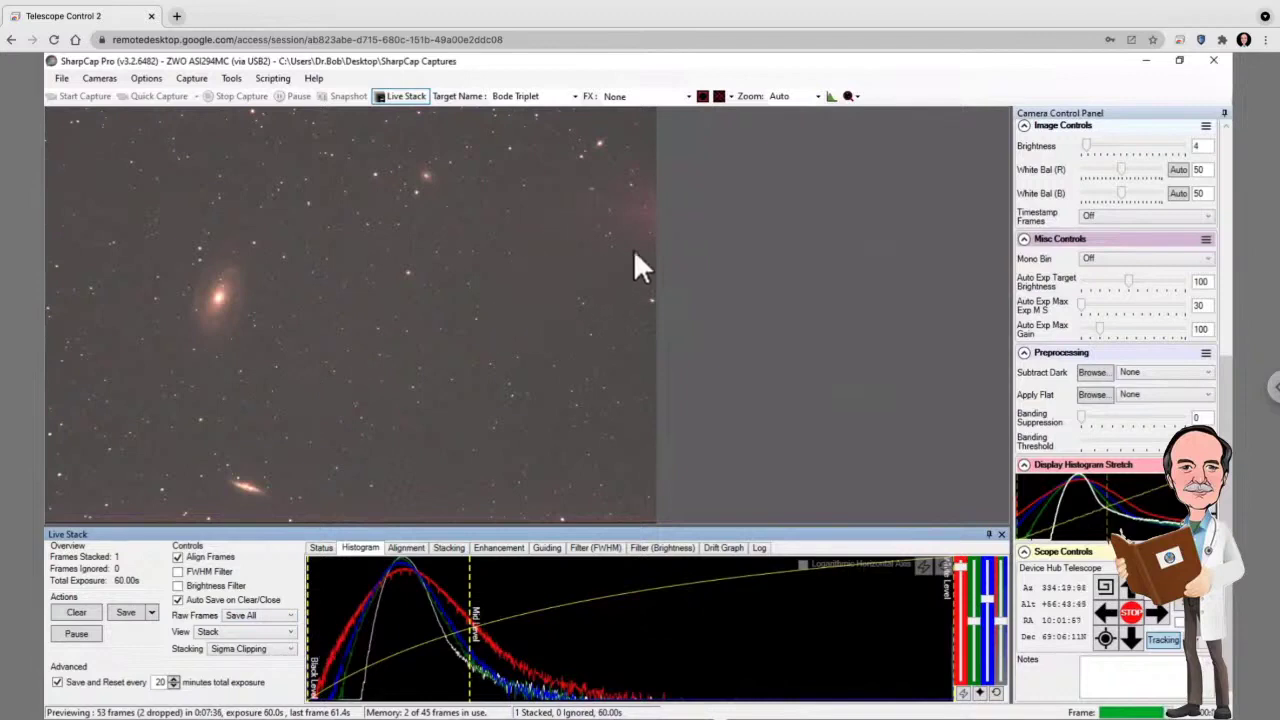
Step: Auto-stretch the live stack histogram, nudge the black level slightly closer to the peak and move the mid level well past it to darken the background
{"action": "left_click", "coordinate": [923, 565]}
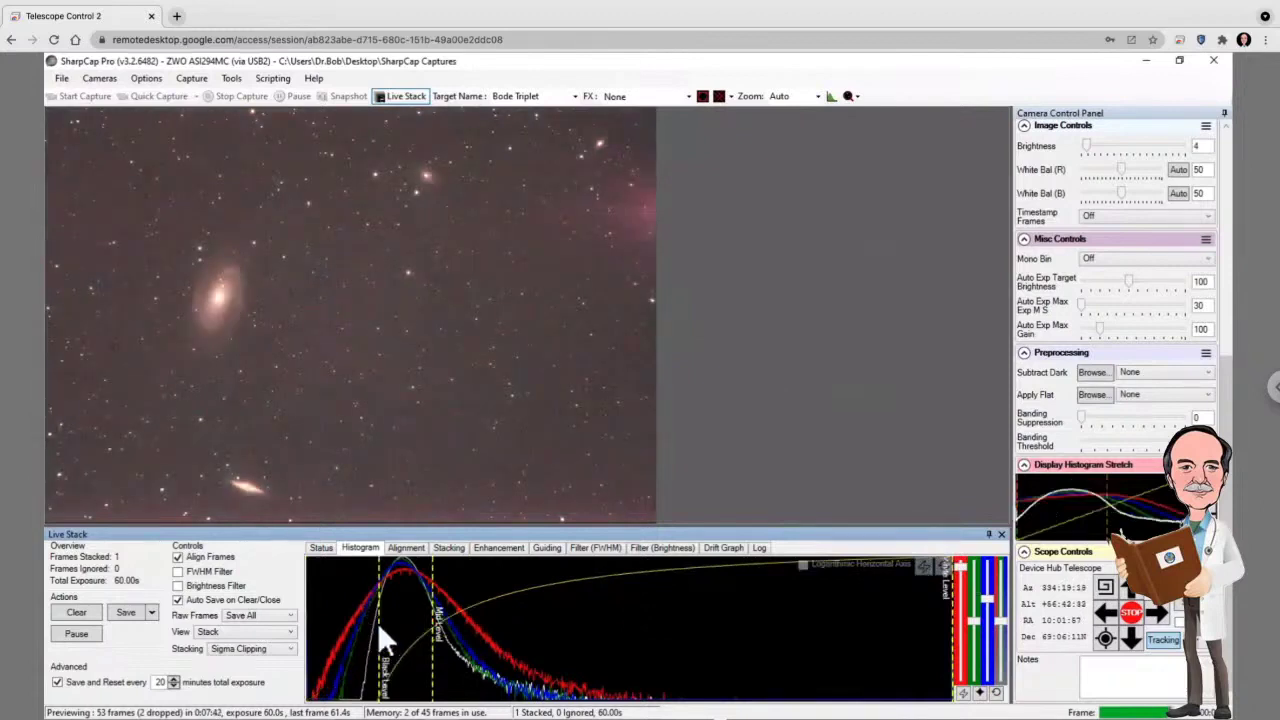
{"action": "left_click_drag", "start_coordinate": [380, 626], "coordinate": [386, 624]}
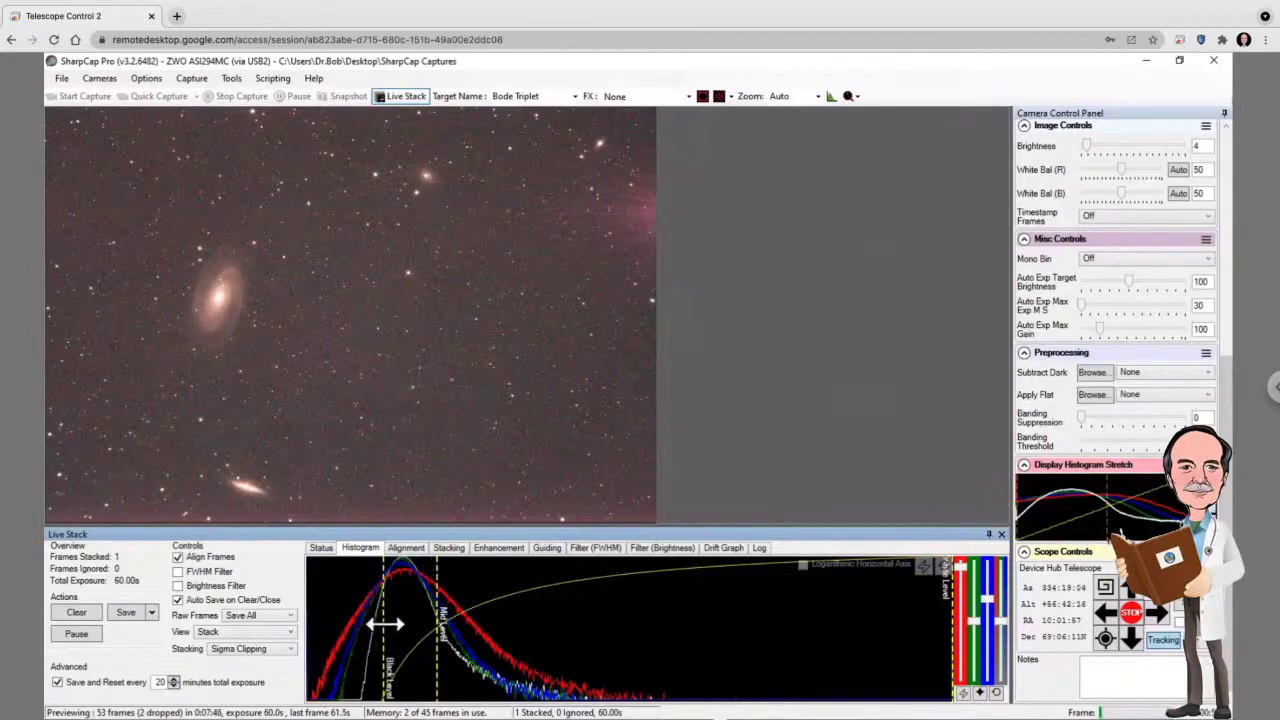
{"action": "left_click_drag", "start_coordinate": [384, 624], "coordinate": [381, 624]}
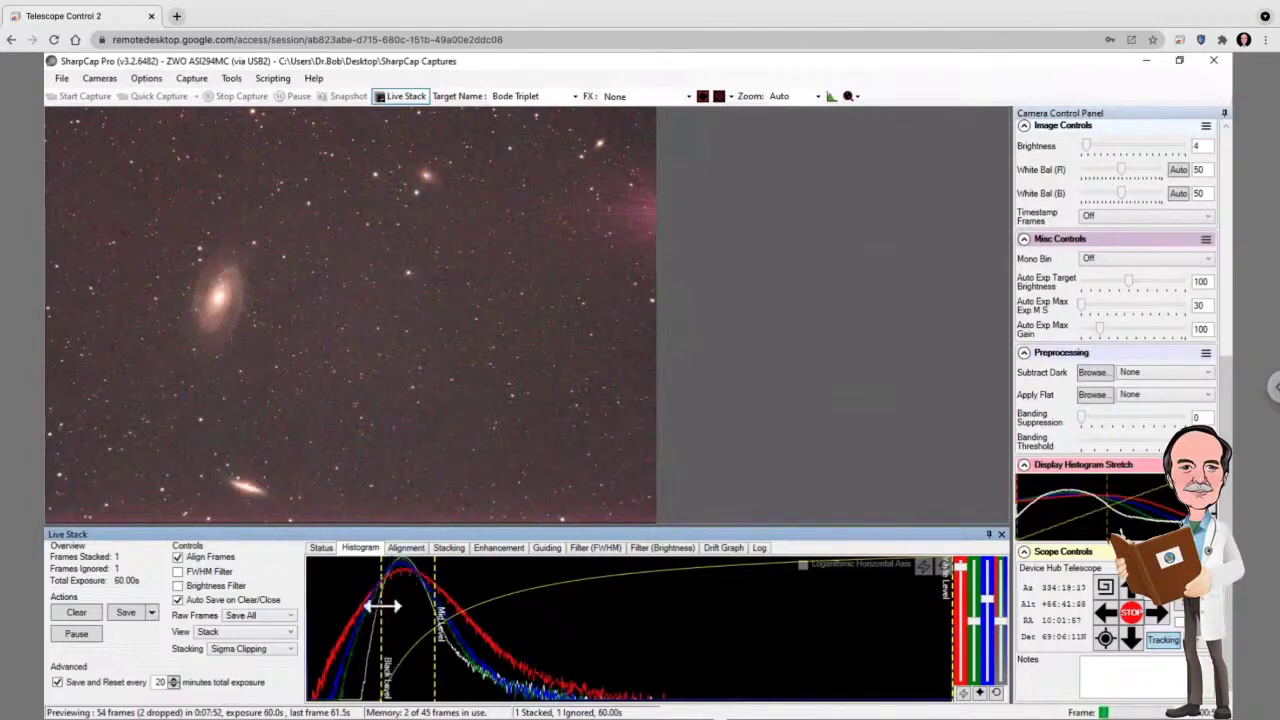
{"action": "left_click_drag", "start_coordinate": [381, 606], "coordinate": [390, 606]}
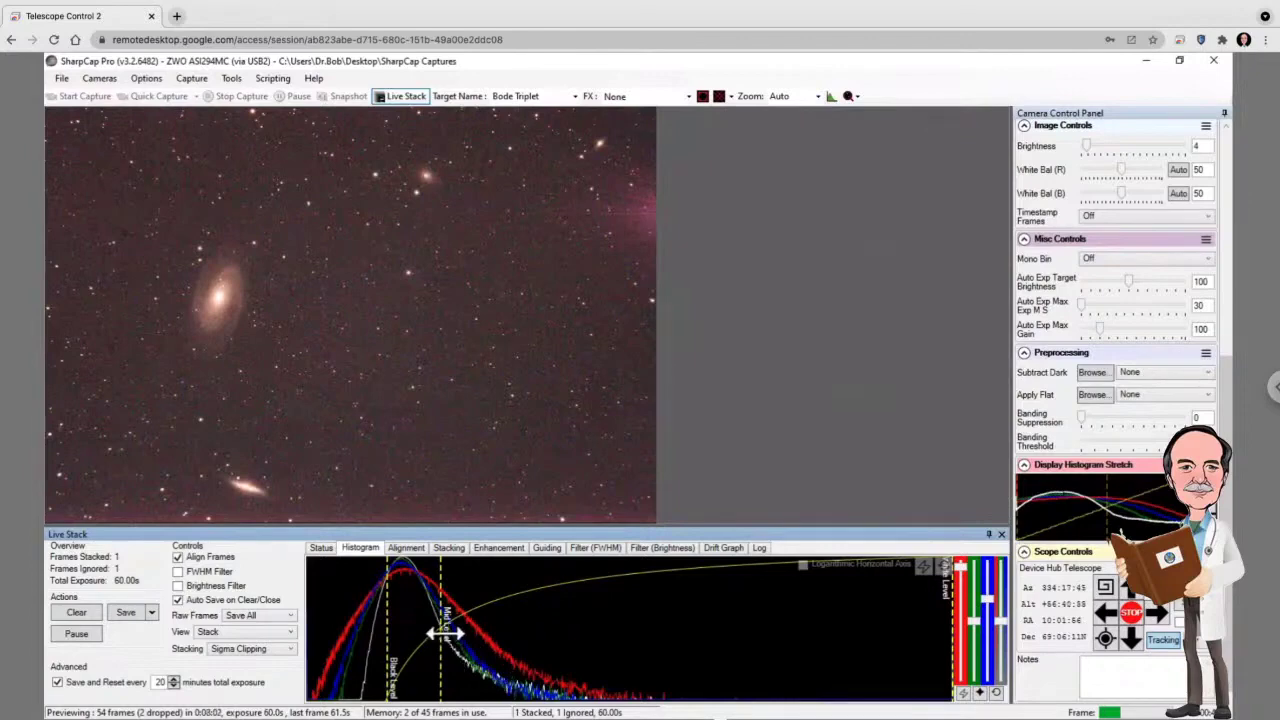
{"action": "left_click_drag", "start_coordinate": [441, 630], "coordinate": [505, 637]}
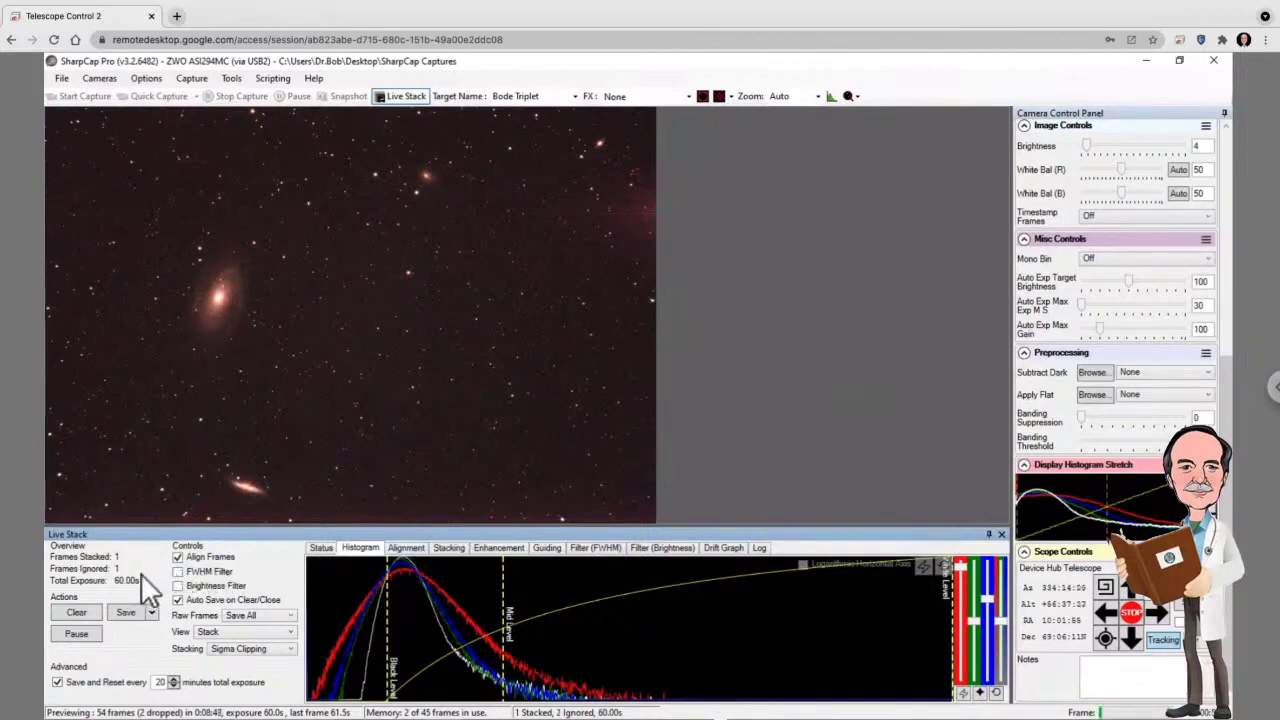
Step: Clear the live stack to start a new one and adjust its star detection black level threshold and noise reduction
{"action": "left_click", "coordinate": [403, 548]}
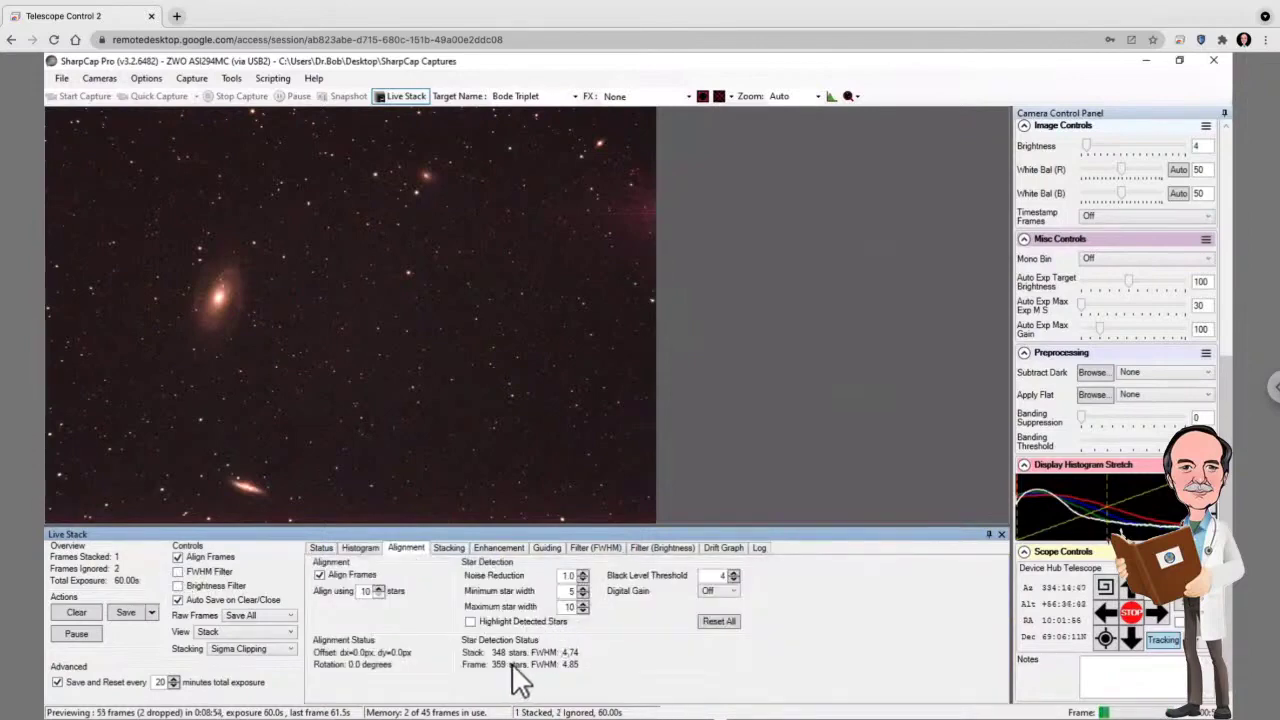
{"action": "left_click", "coordinate": [447, 549]}
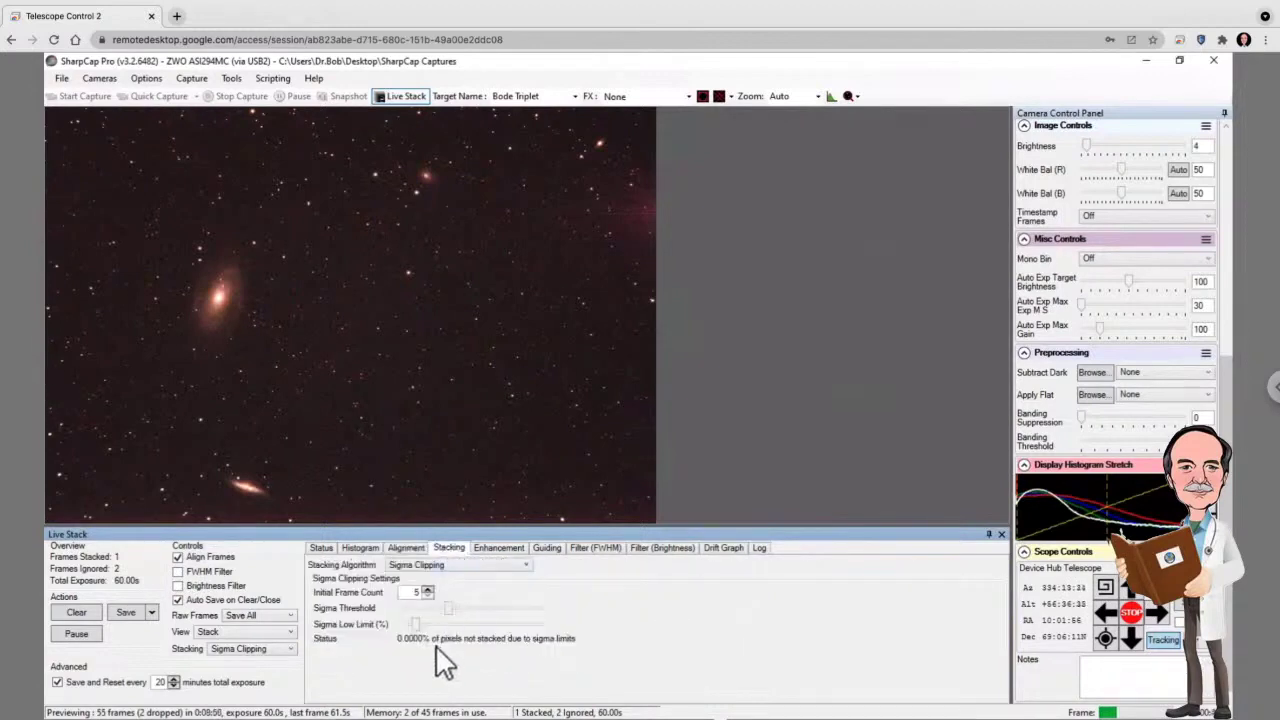
{"action": "left_click", "coordinate": [403, 547]}
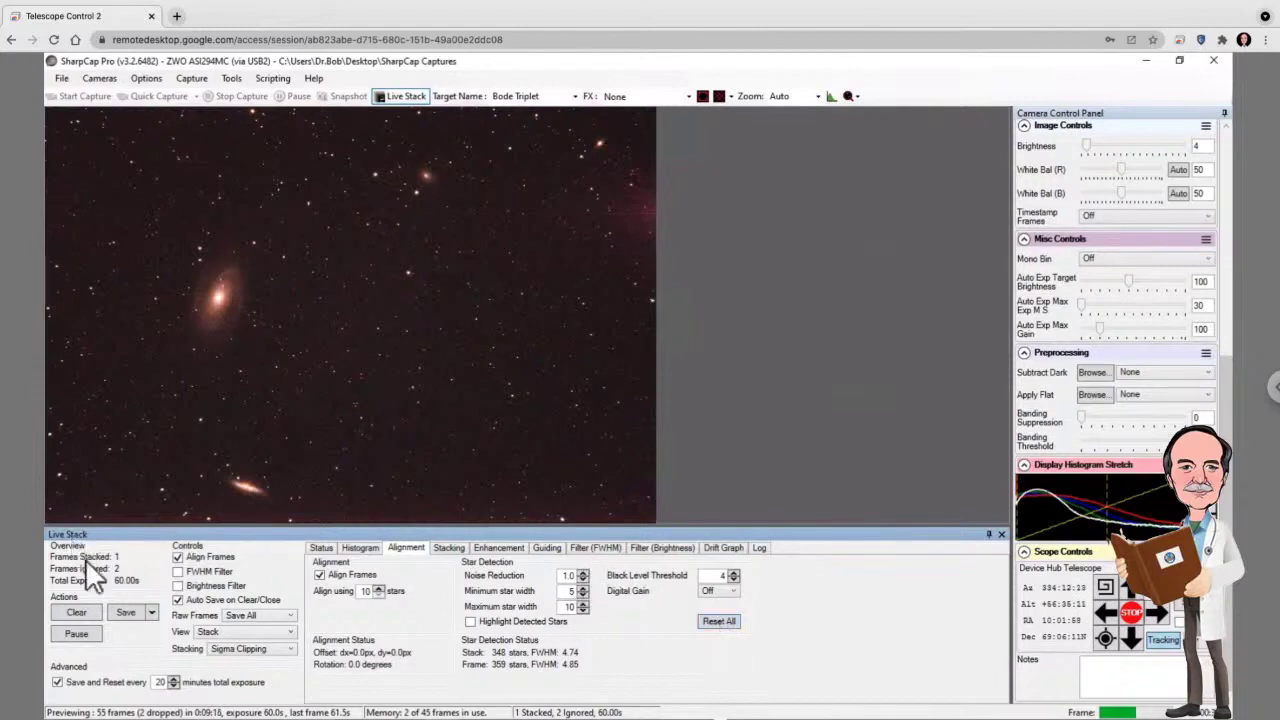
{"action": "left_click", "coordinate": [84, 612]}
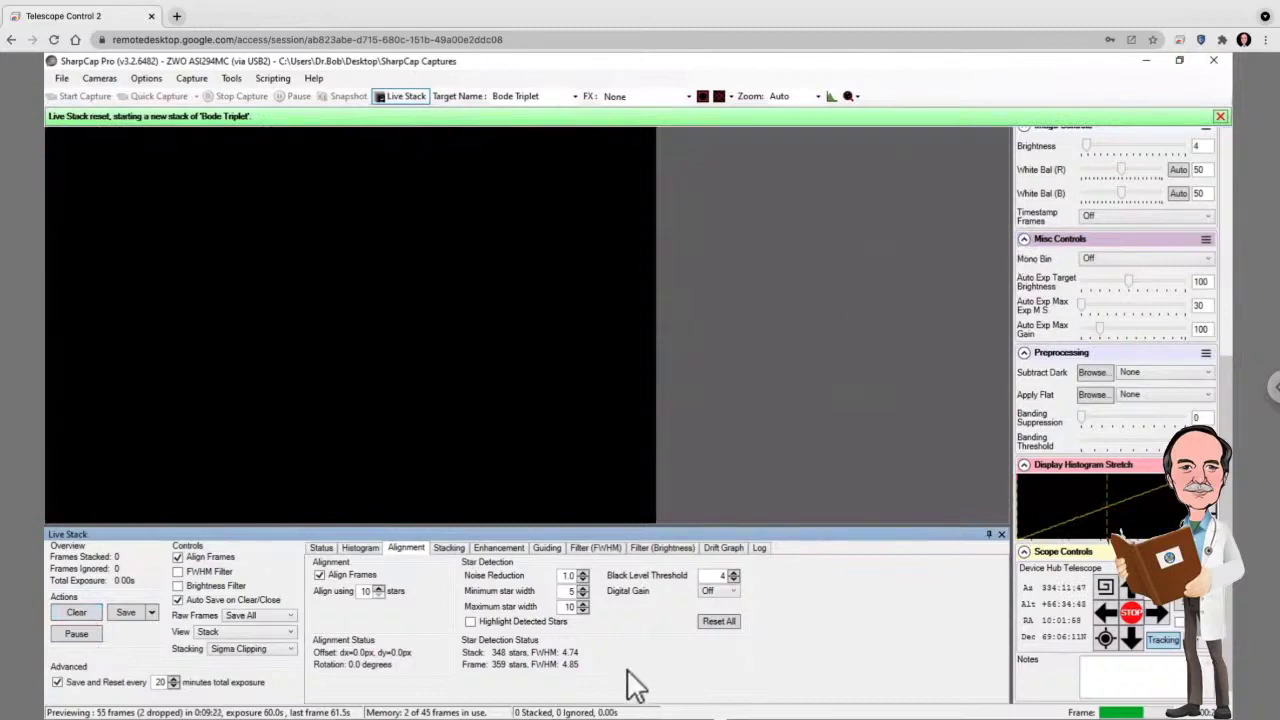
{"action": "left_click", "coordinate": [733, 576]}
{"action": "left_click", "coordinate": [583, 574]}
Step: Refine the new stack's histogram stretch by raising the black level slightly and moving the mid level closer to the peak
{"action": "left_click", "coordinate": [372, 550]}
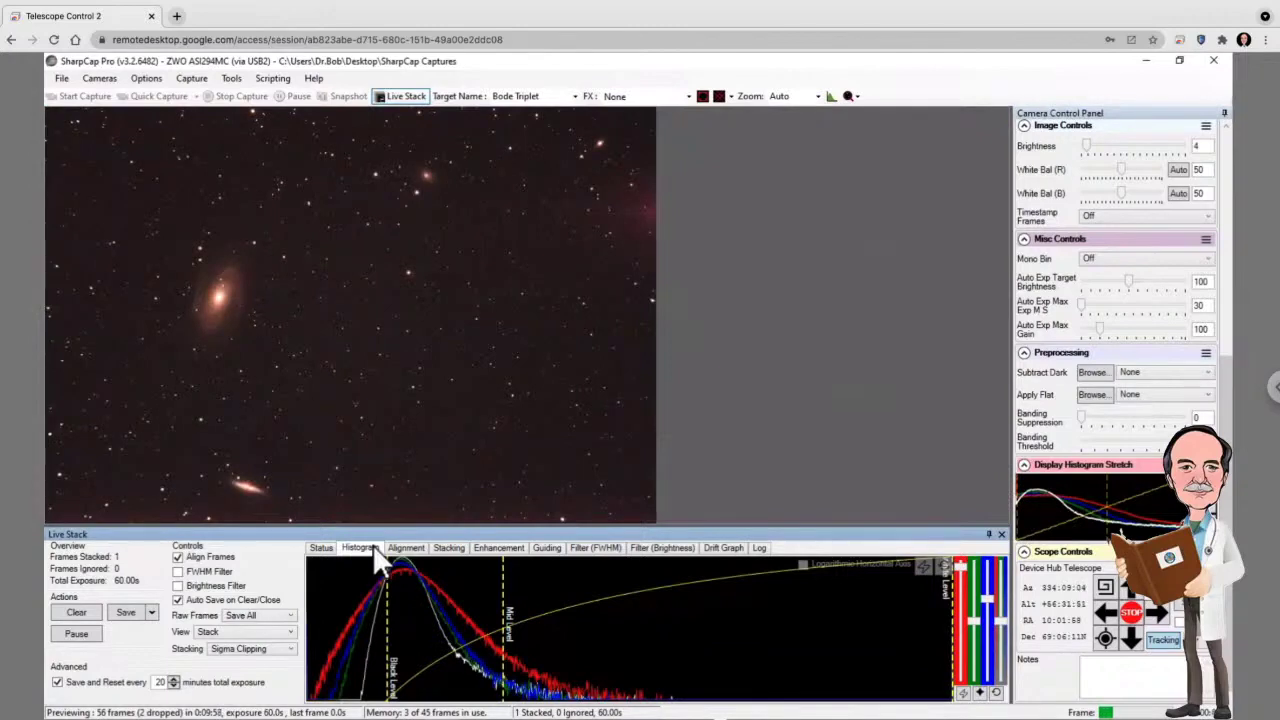
{"action": "mouse_move", "coordinate": [440, 710]}
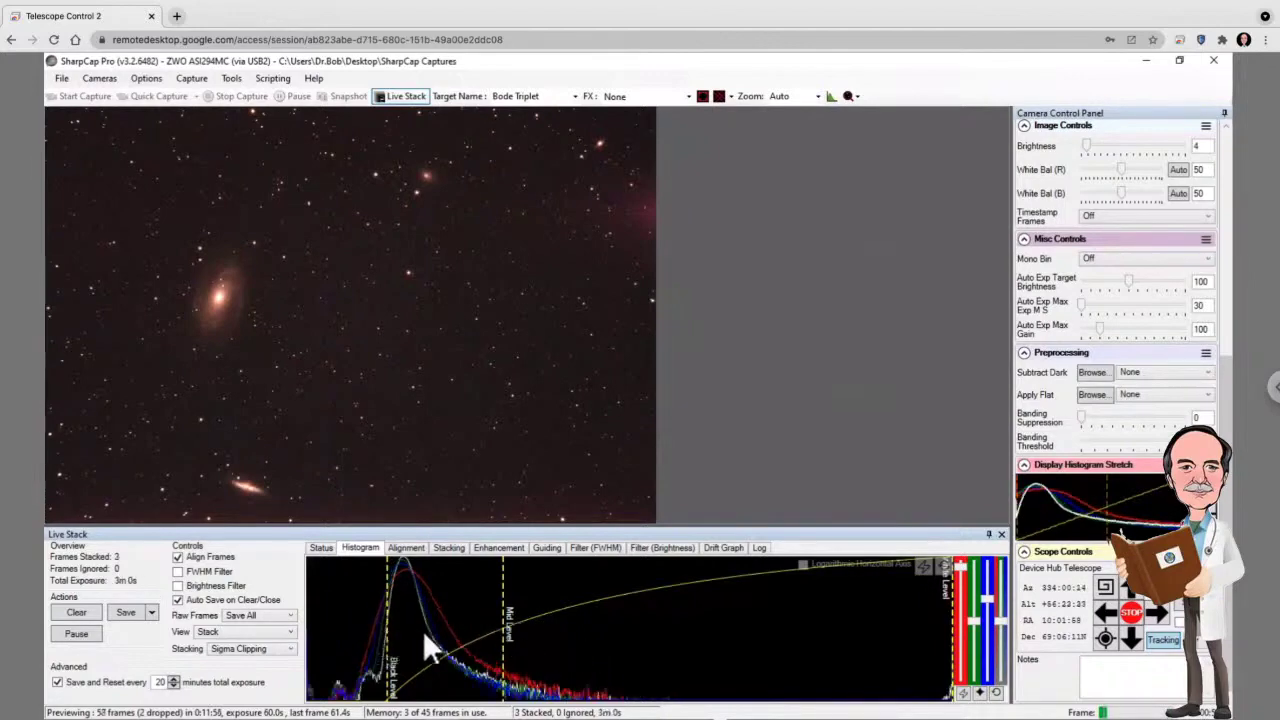
{"action": "left_click_drag", "start_coordinate": [388, 632], "coordinate": [393, 630]}
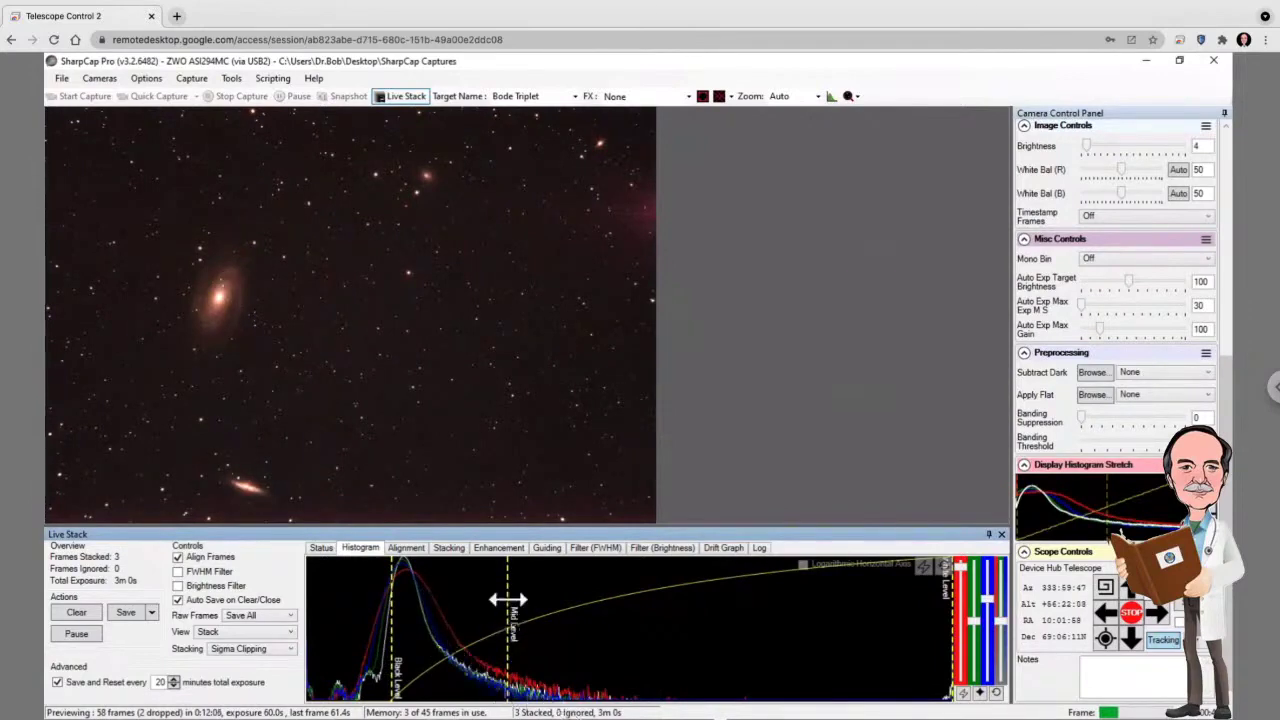
{"action": "left_click_drag", "start_coordinate": [507, 599], "coordinate": [486, 597]}
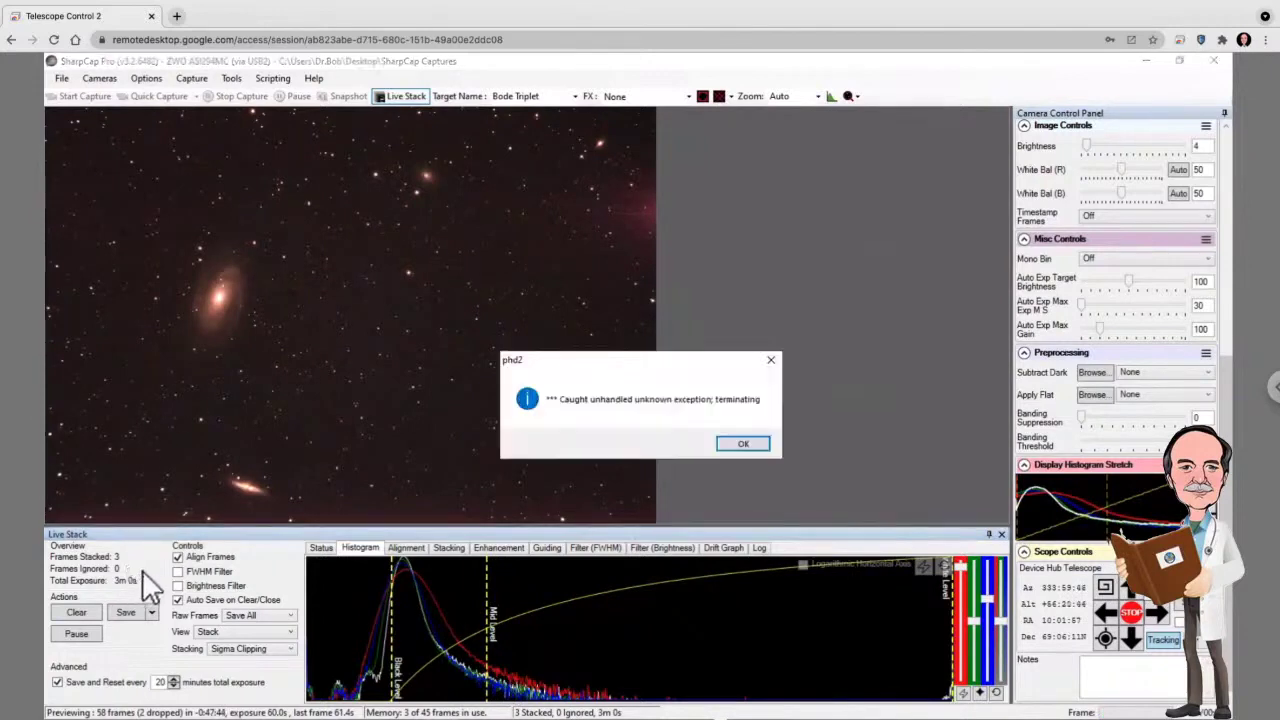
Step: Dismiss the PHD2 exception message, switch to the PHD2 window and close it
{"action": "left_click", "coordinate": [742, 443]}
{"action": "mouse_move", "coordinate": [440, 714]}
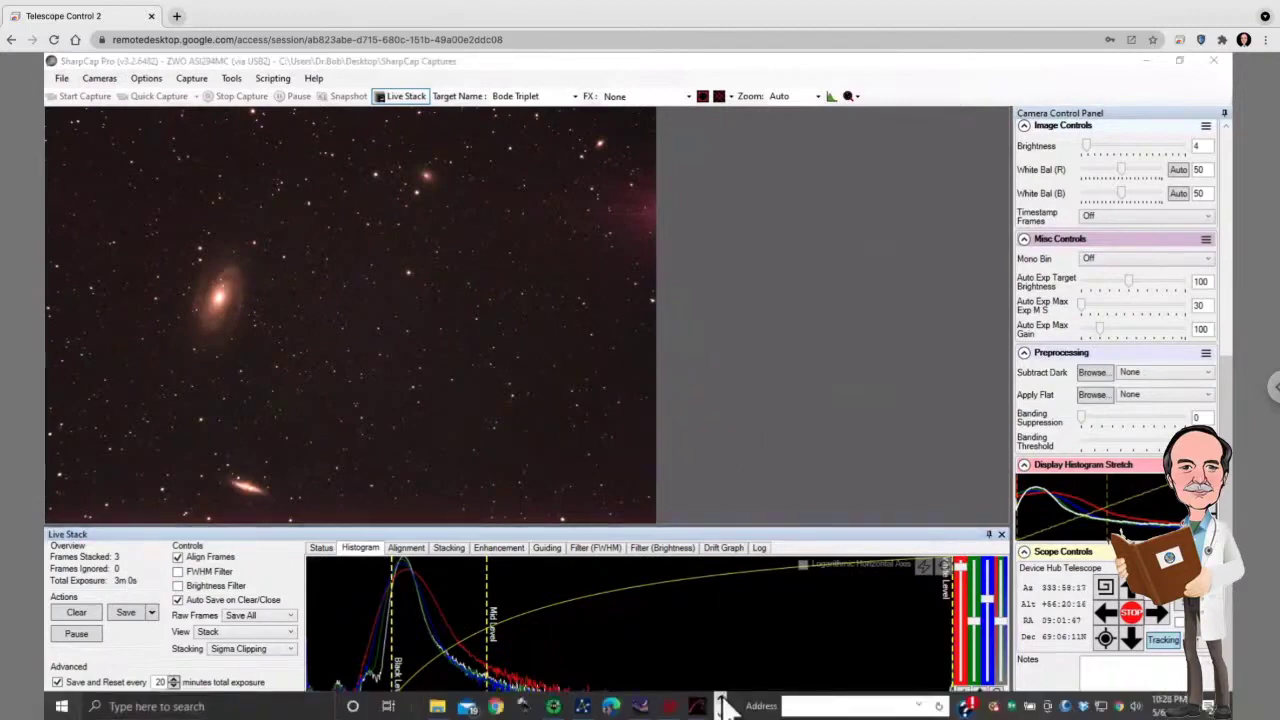
{"action": "left_click", "coordinate": [551, 707]}
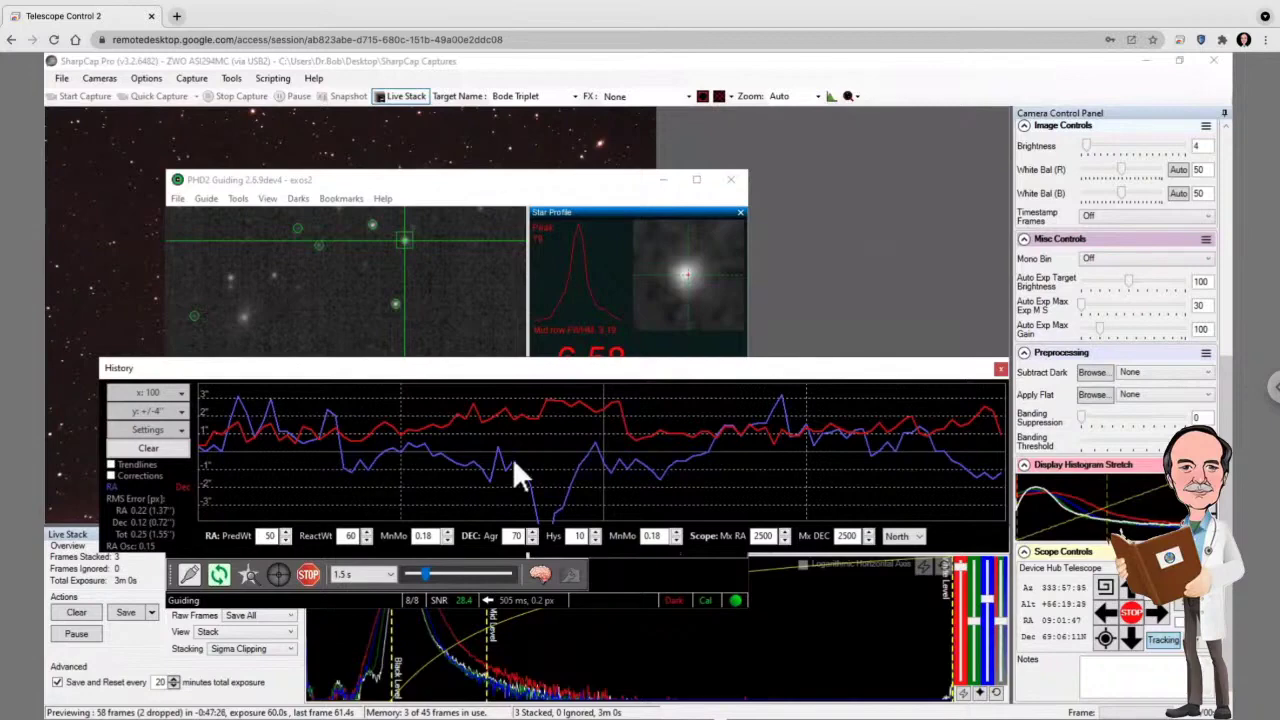
{"action": "right_click", "coordinate": [698, 180]}
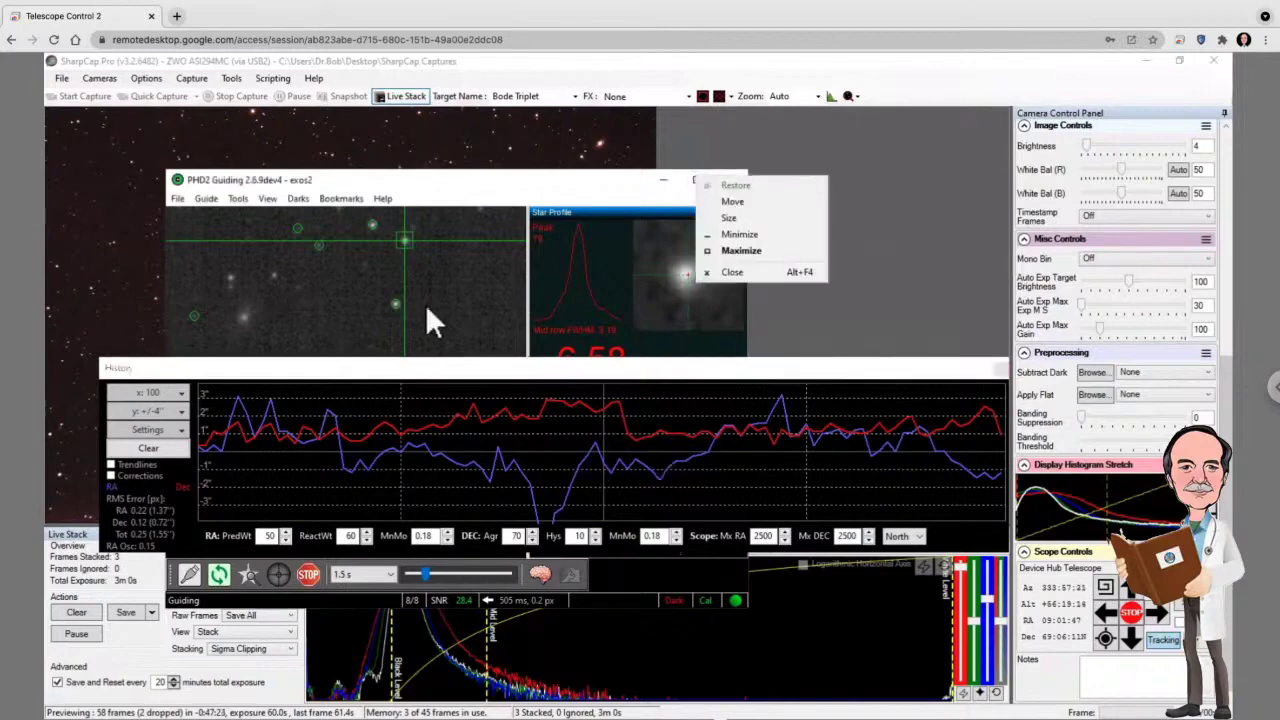
{"action": "left_click", "coordinate": [722, 266]}
Step: Relaunch PHD2 and connect all equipment of the exos2 profile, dismissing the dark library warning
{"action": "mouse_move", "coordinate": [440, 708]}
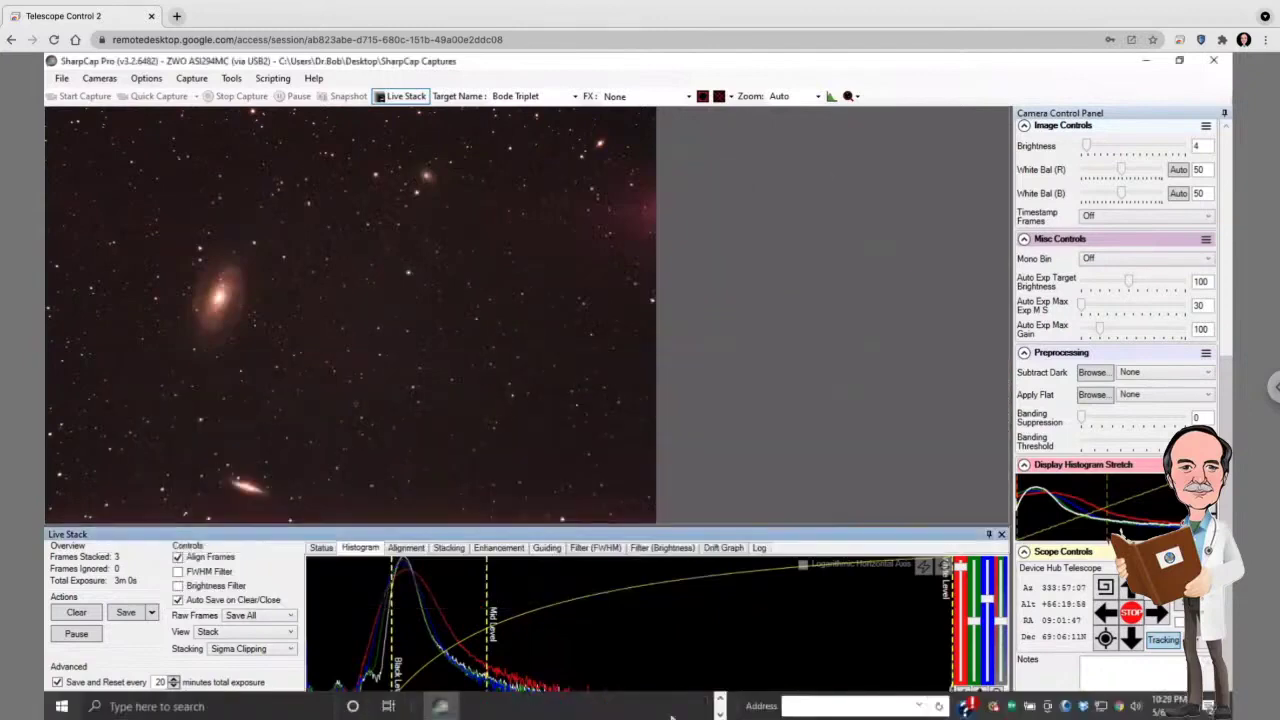
{"action": "left_click", "coordinate": [721, 700]}
{"action": "left_click", "coordinate": [580, 706]}
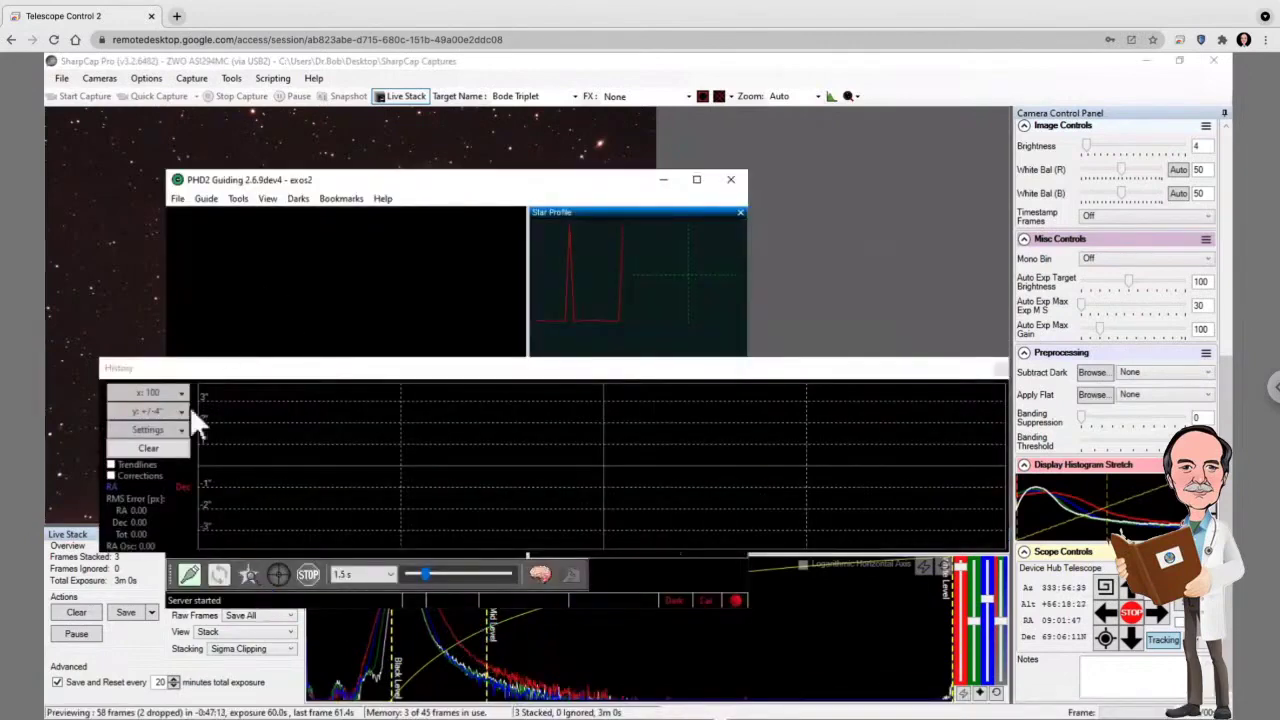
{"action": "left_click", "coordinate": [189, 572]}
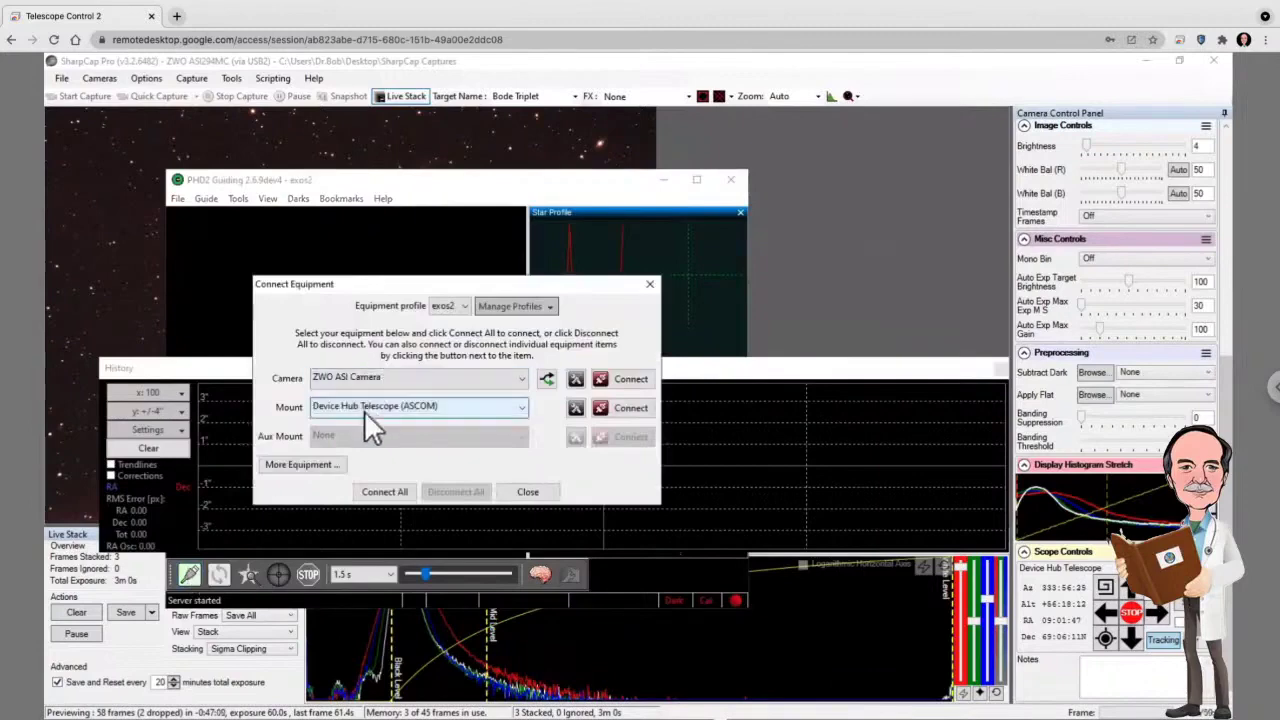
{"action": "left_click", "coordinate": [395, 493]}
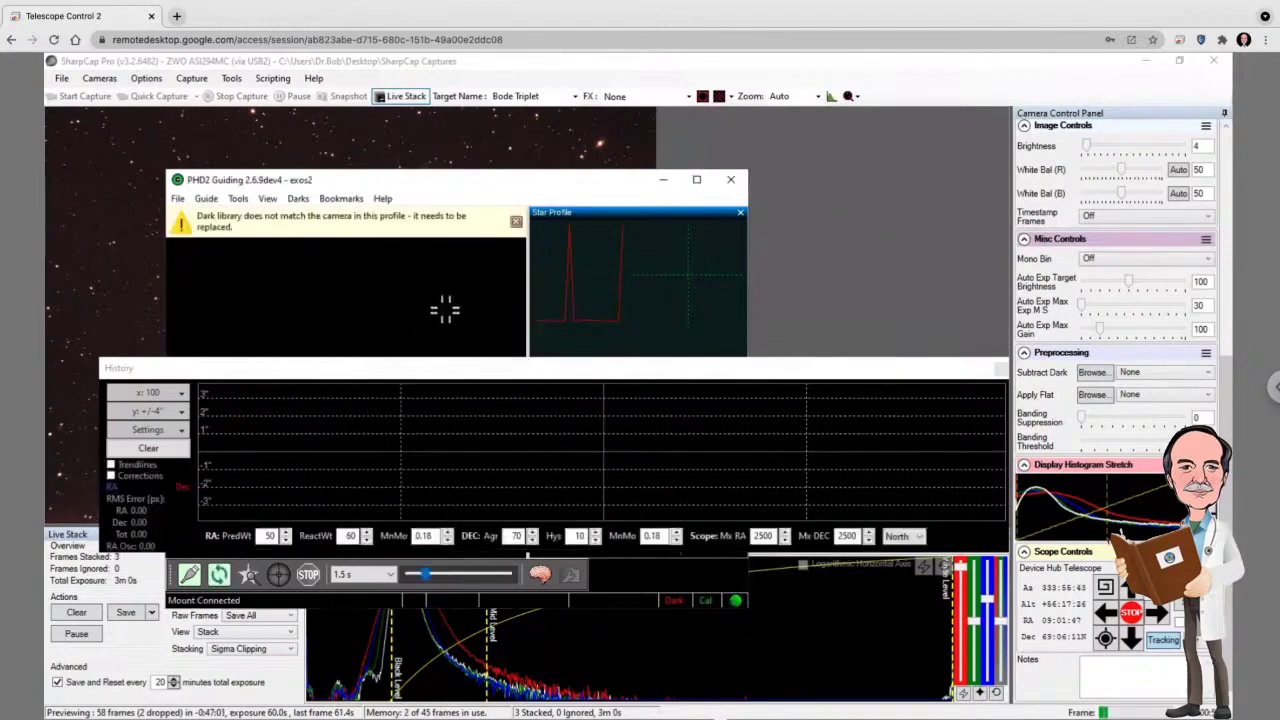
{"action": "left_click", "coordinate": [516, 221]}
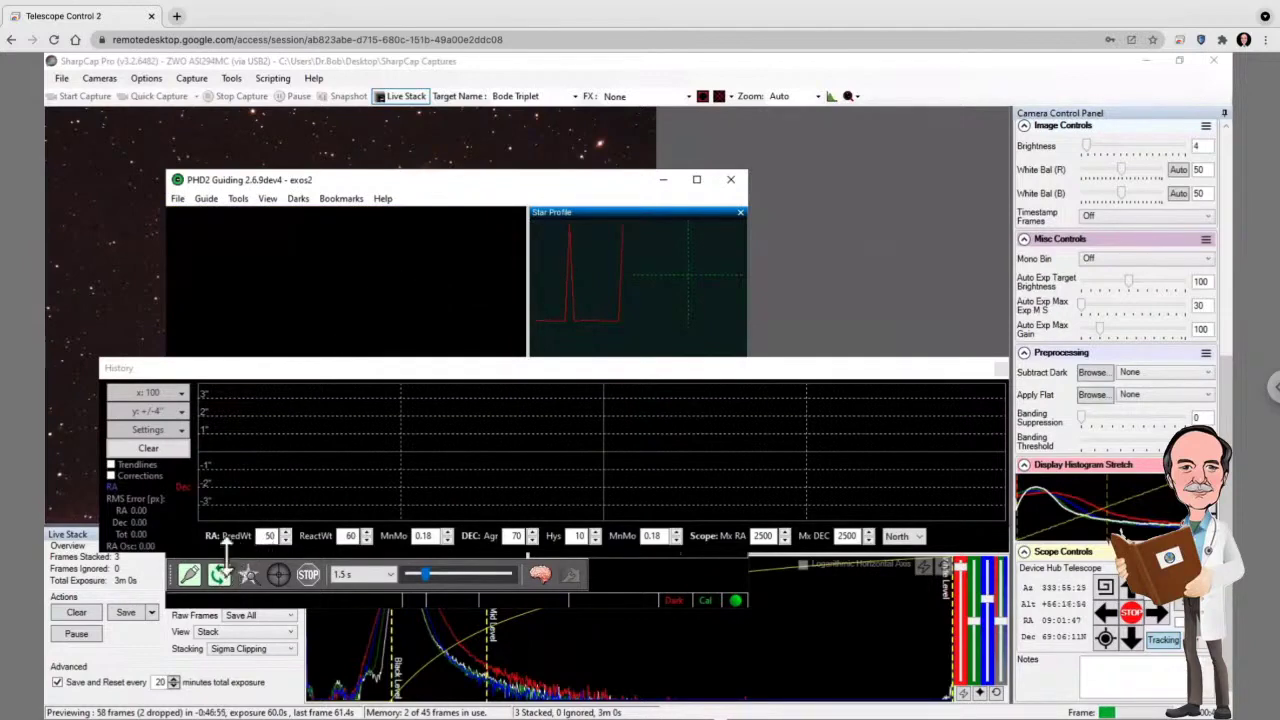
Step: Restart guiding in PHD2 by looping guide exposures, auto-selecting the guide stars and beginning to guide
{"action": "left_click", "coordinate": [218, 574]}
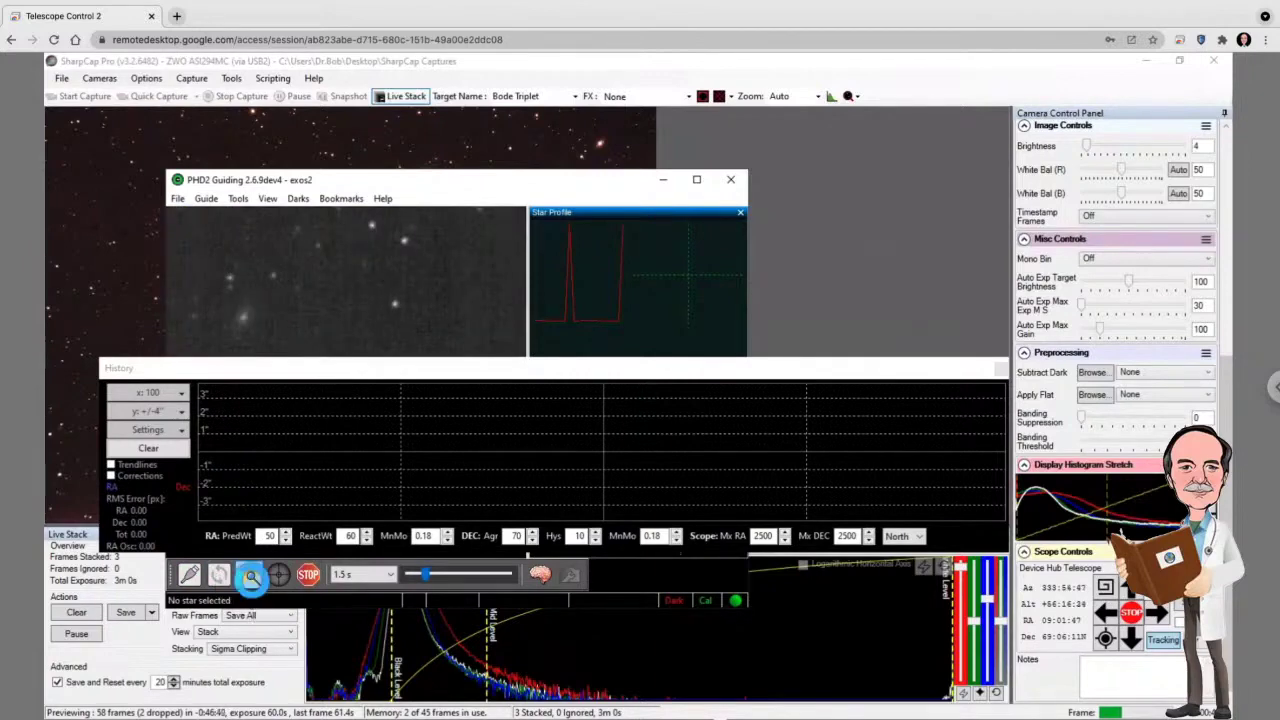
{"action": "left_click", "coordinate": [251, 577]}
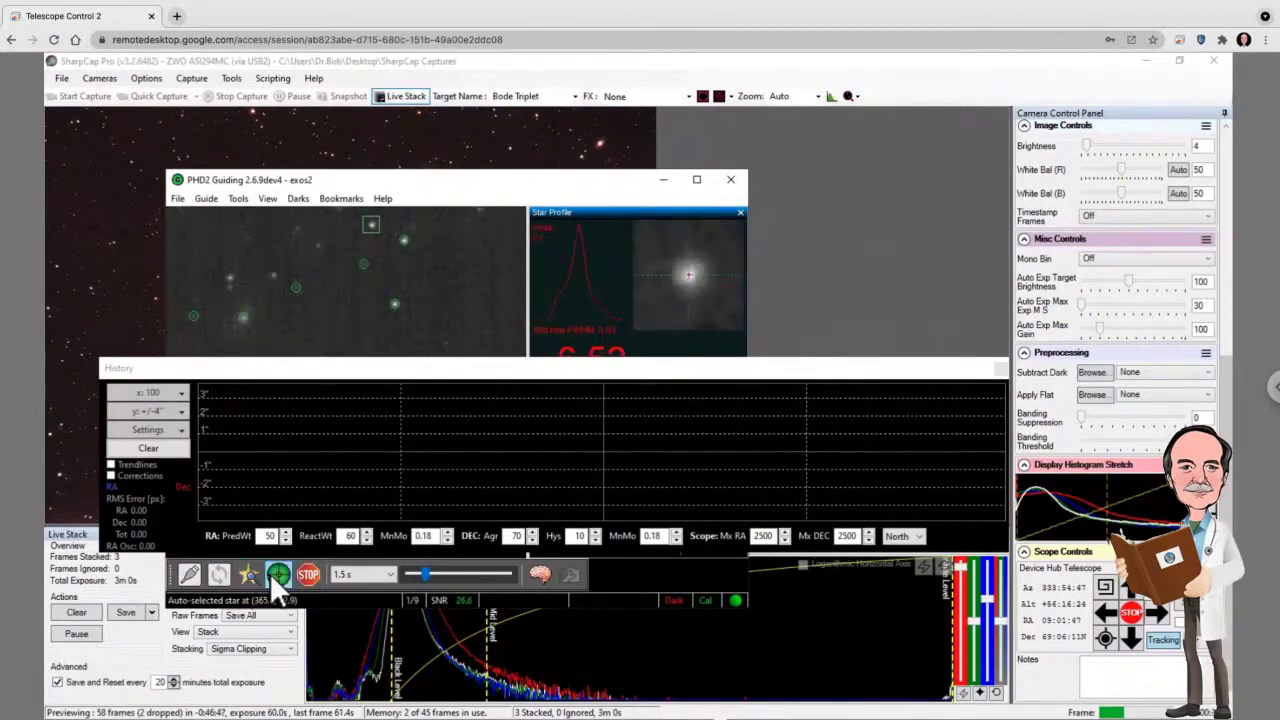
{"action": "left_click", "coordinate": [272, 575]}
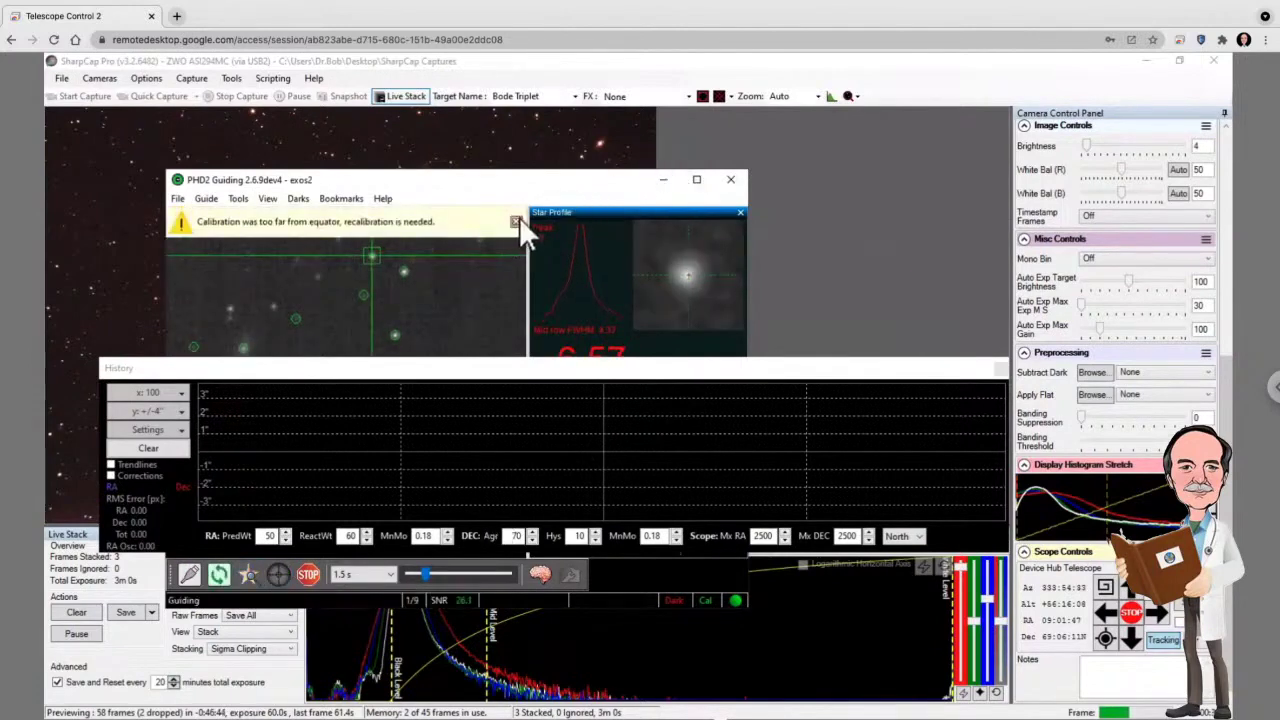
Step: Dismiss the recalibration warning in PHD2 and check the guiding history graph after viewing the SharpCap stack
{"action": "left_click", "coordinate": [516, 221]}
{"action": "left_click", "coordinate": [601, 67]}
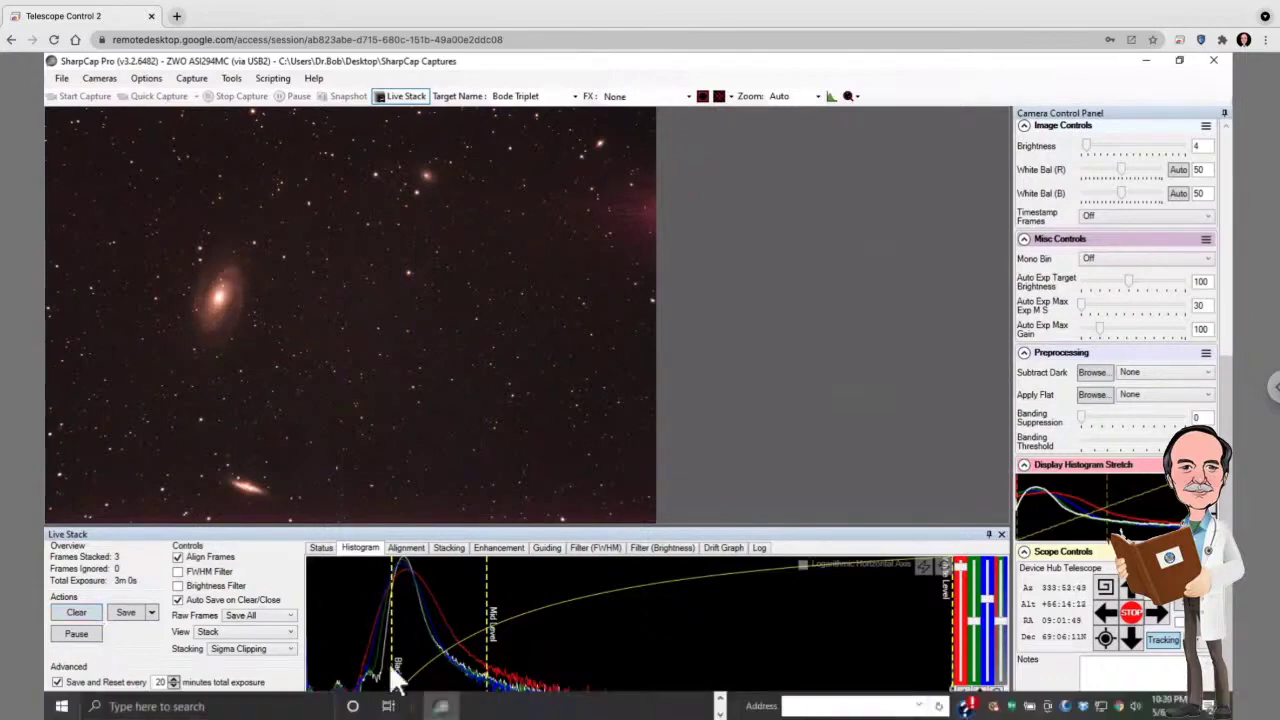
{"action": "mouse_move", "coordinate": [709, 704]}
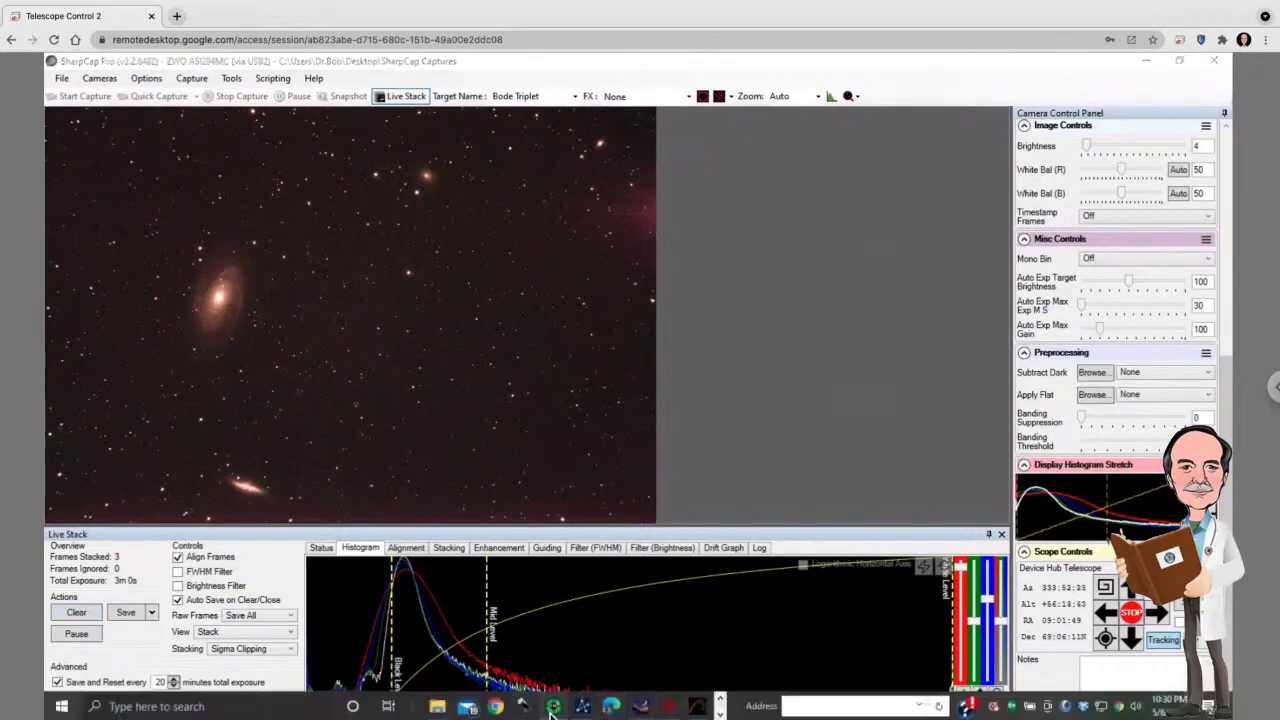
{"action": "left_click", "coordinate": [552, 708]}
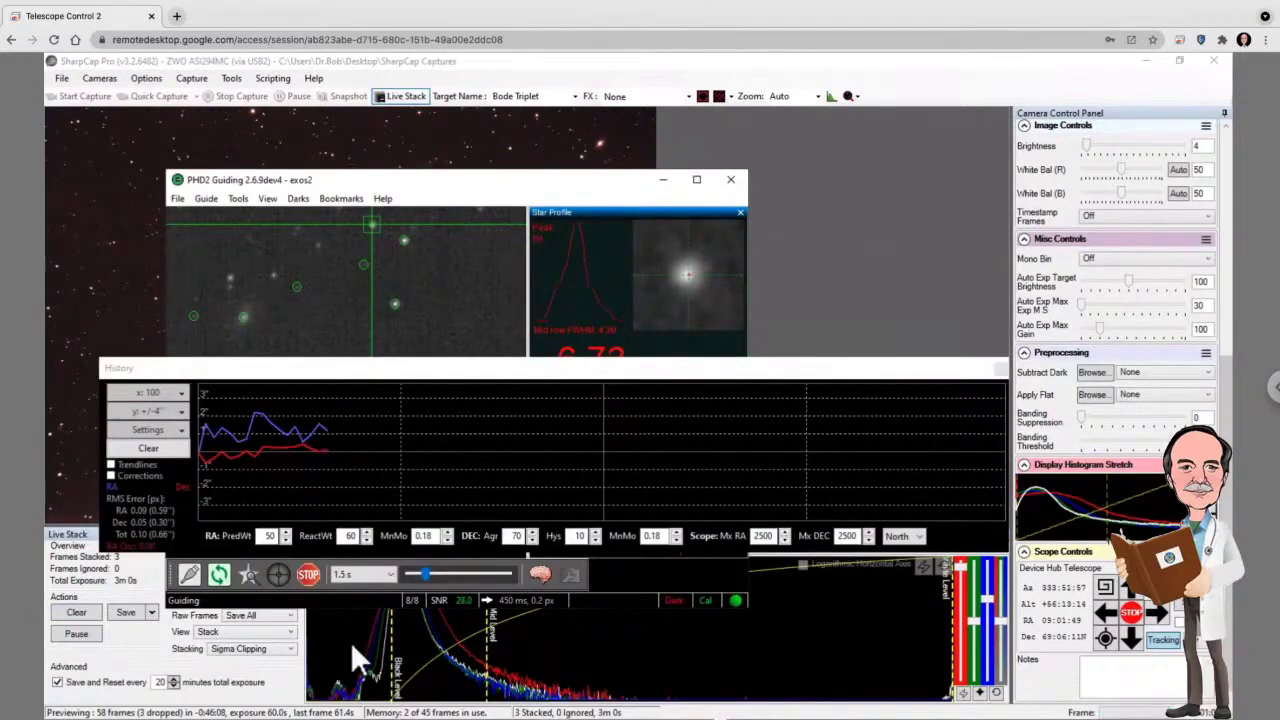
Step: Switch to Stellarium, select the Exos2 telescope marker and view the galaxies around it at a field of view of about 1.8°
{"action": "mouse_move", "coordinate": [420, 712]}
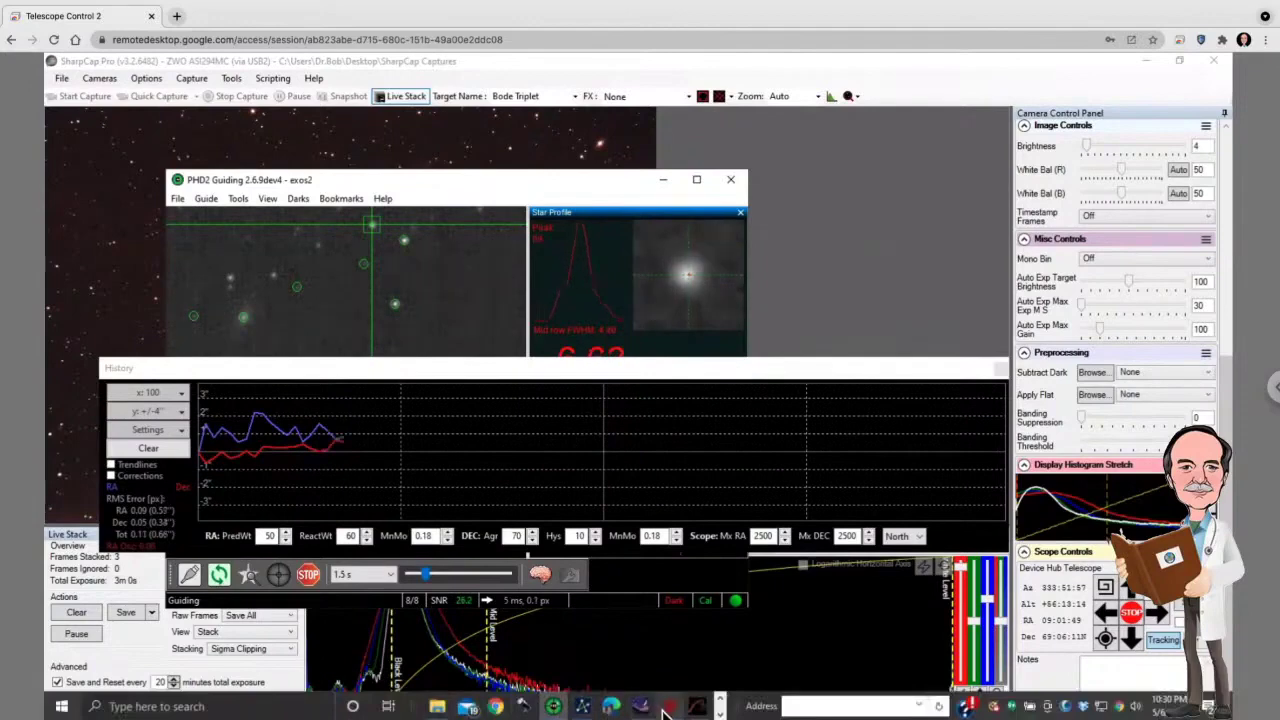
{"action": "left_click", "coordinate": [720, 712]}
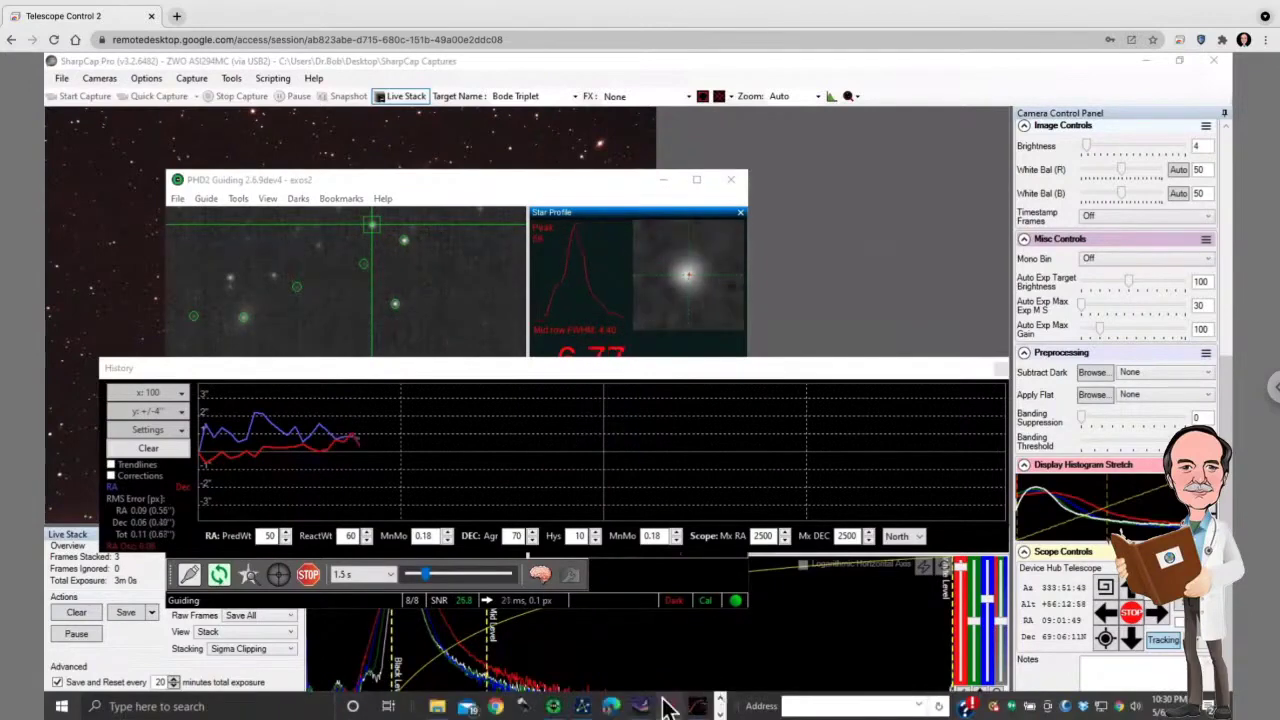
{"action": "left_click", "coordinate": [641, 706]}
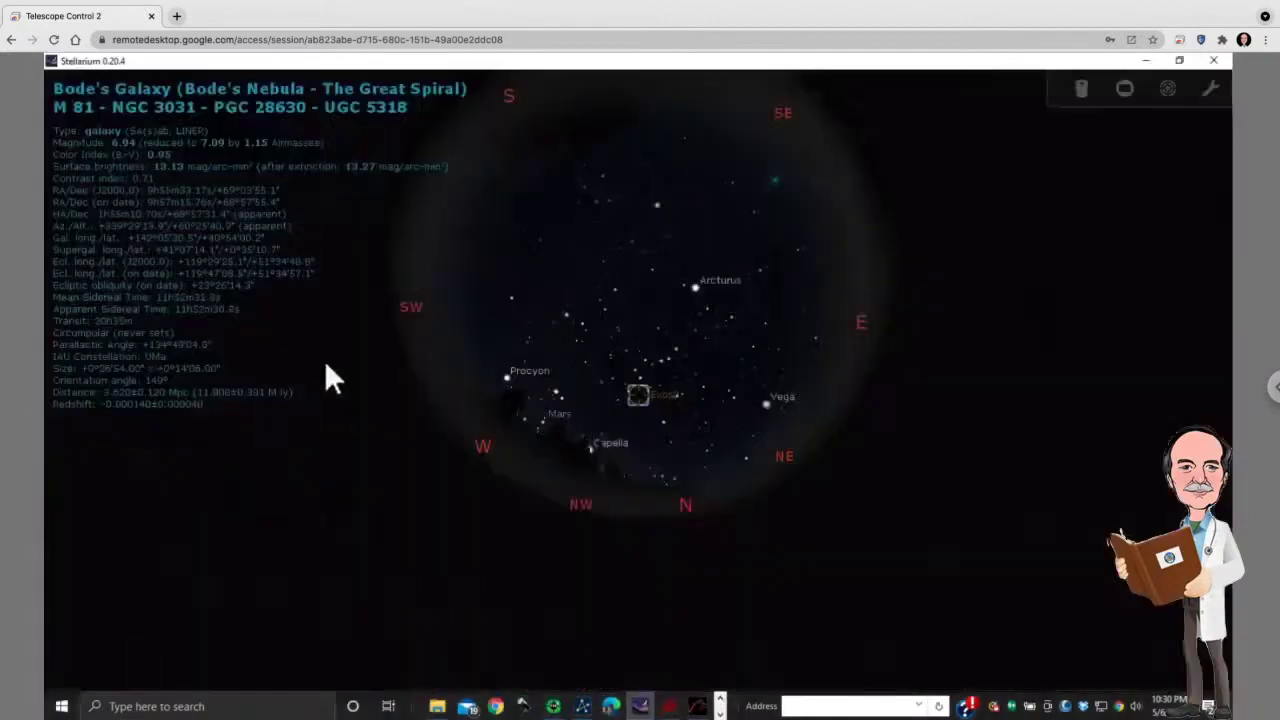
{"action": "left_click", "coordinate": [638, 391]}
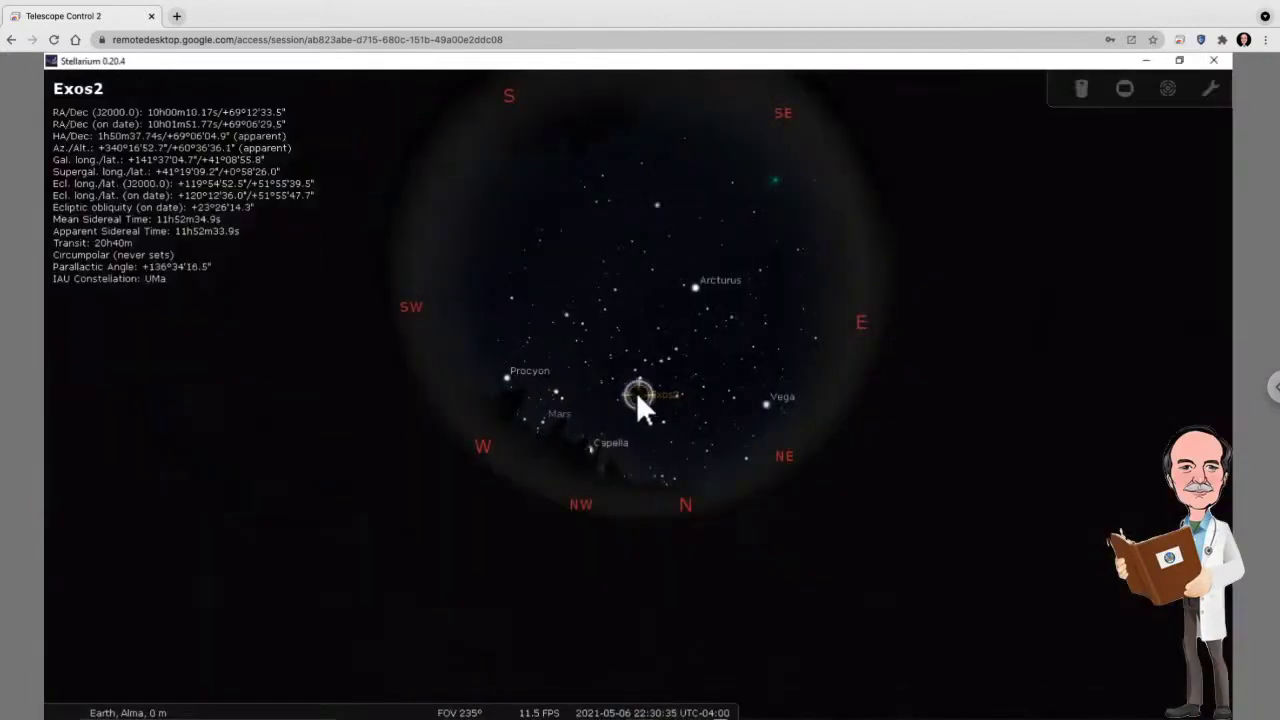
{"action": "scroll", "coordinate": [631, 391], "scroll_direction": "up", "scroll_amount": 5}
{"action": "scroll", "coordinate": [631, 392], "scroll_direction": "up", "scroll_amount": 5}
{"action": "scroll", "coordinate": [631, 394], "scroll_direction": "up", "scroll_amount": 2}
{"action": "scroll", "coordinate": [631, 394], "scroll_direction": "up", "scroll_amount": 1}
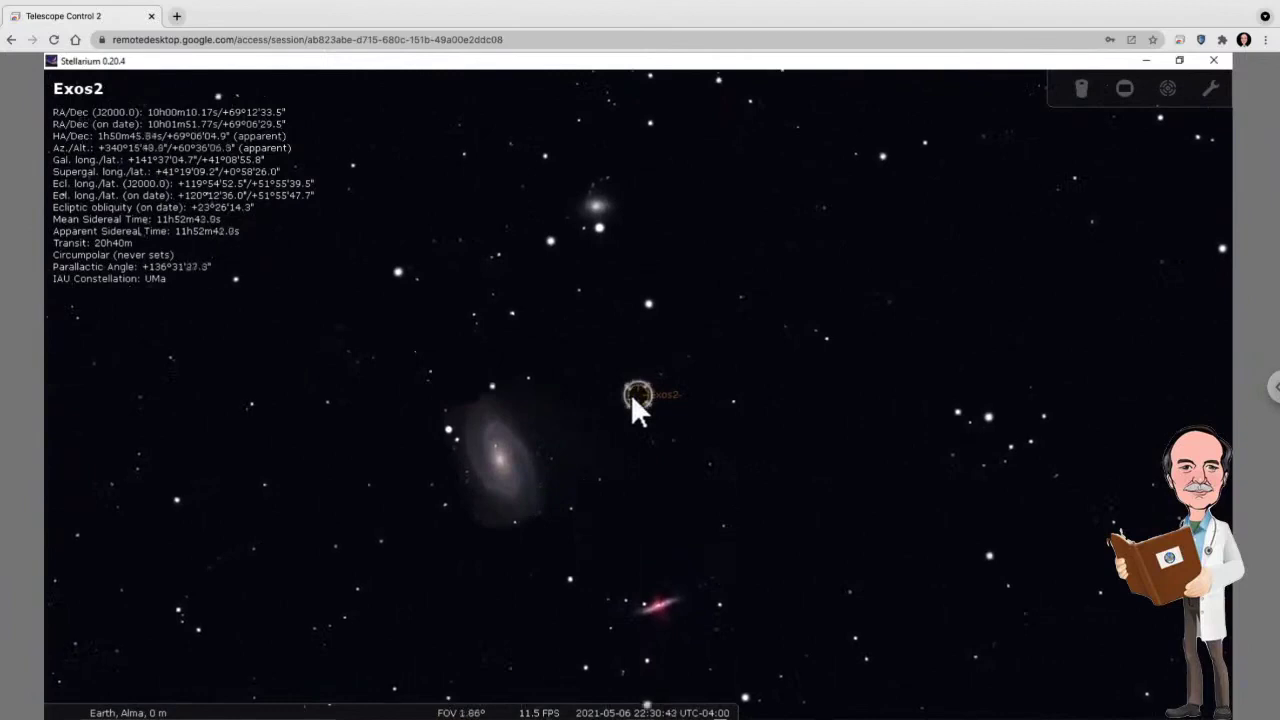
{"action": "scroll", "coordinate": [631, 394], "scroll_direction": "up", "scroll_amount": 1}
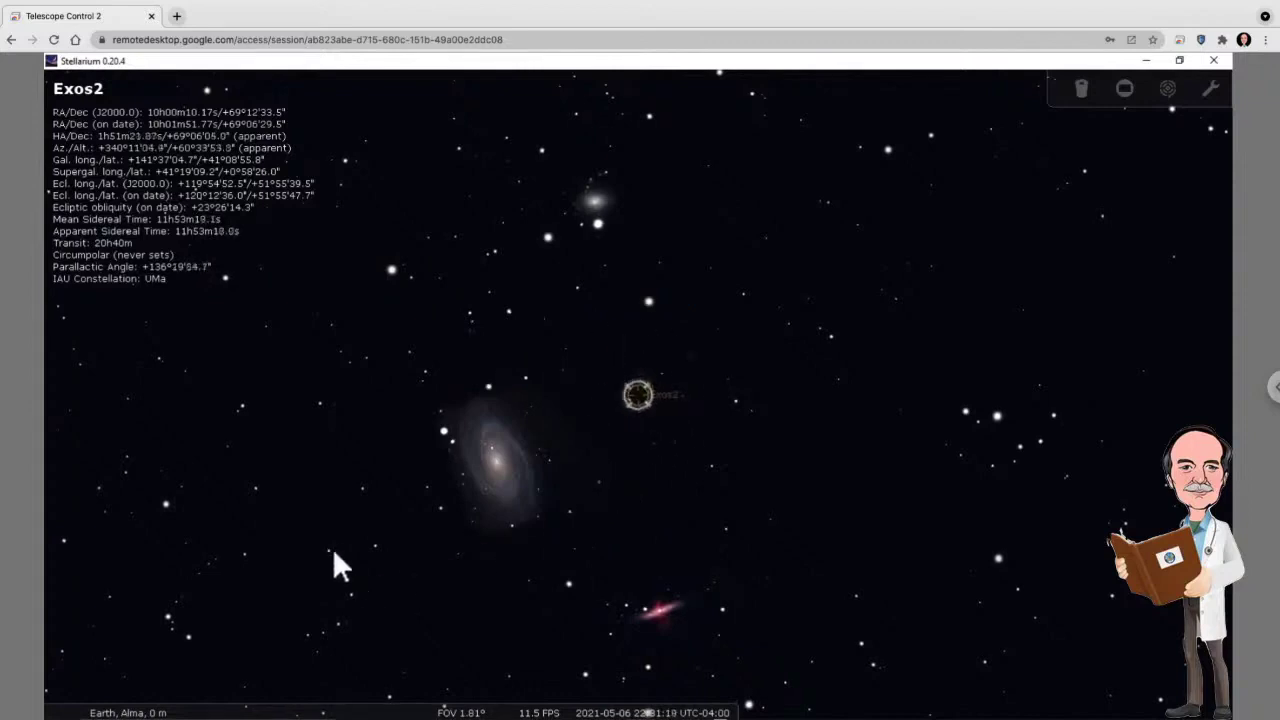
Step: Return to SharpCap and move the live stack histogram's mid level slightly farther from the peak
{"action": "mouse_move", "coordinate": [406, 712]}
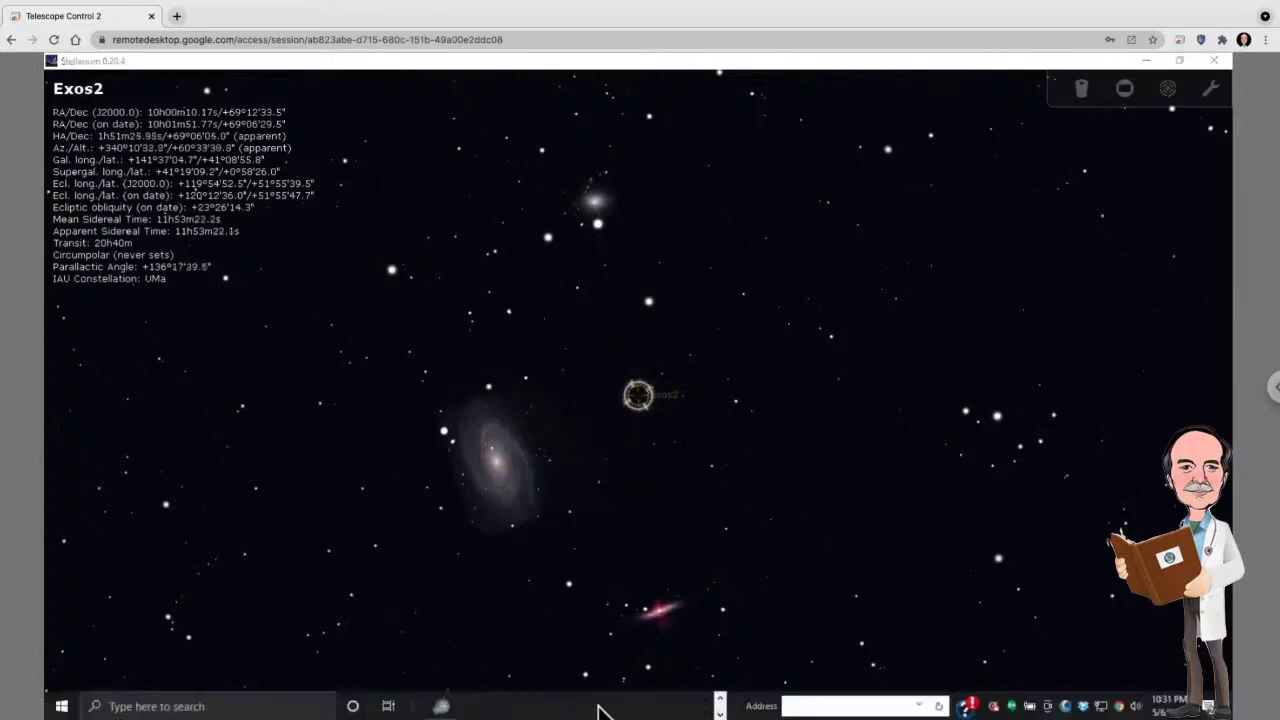
{"action": "left_click", "coordinate": [443, 706]}
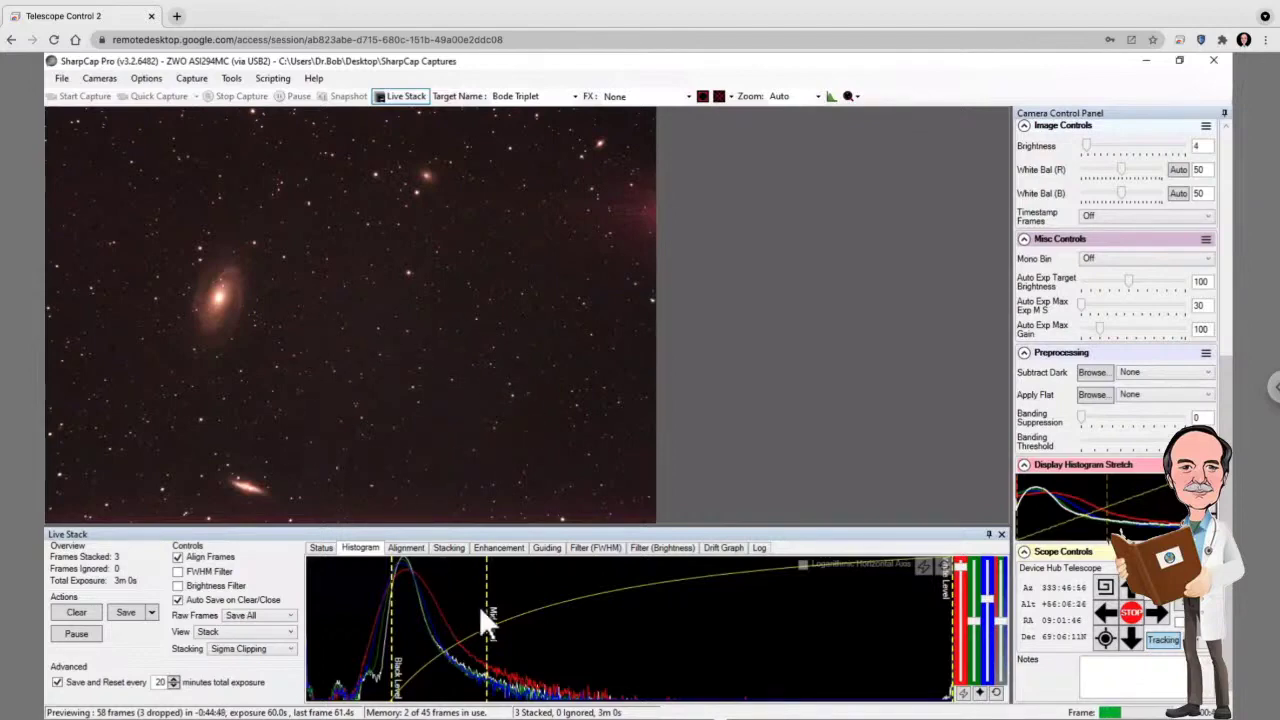
{"action": "left_click_drag", "start_coordinate": [487, 605], "coordinate": [498, 607]}
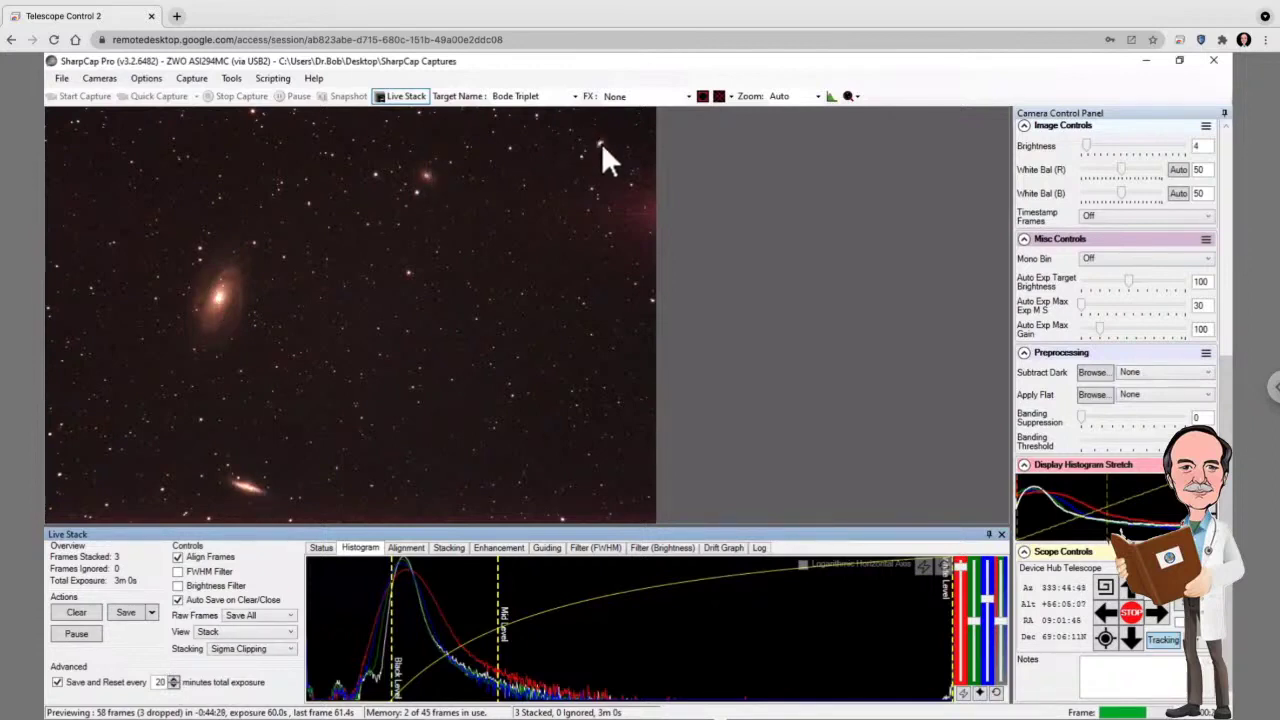
{"action": "mouse_move", "coordinate": [505, 716]}
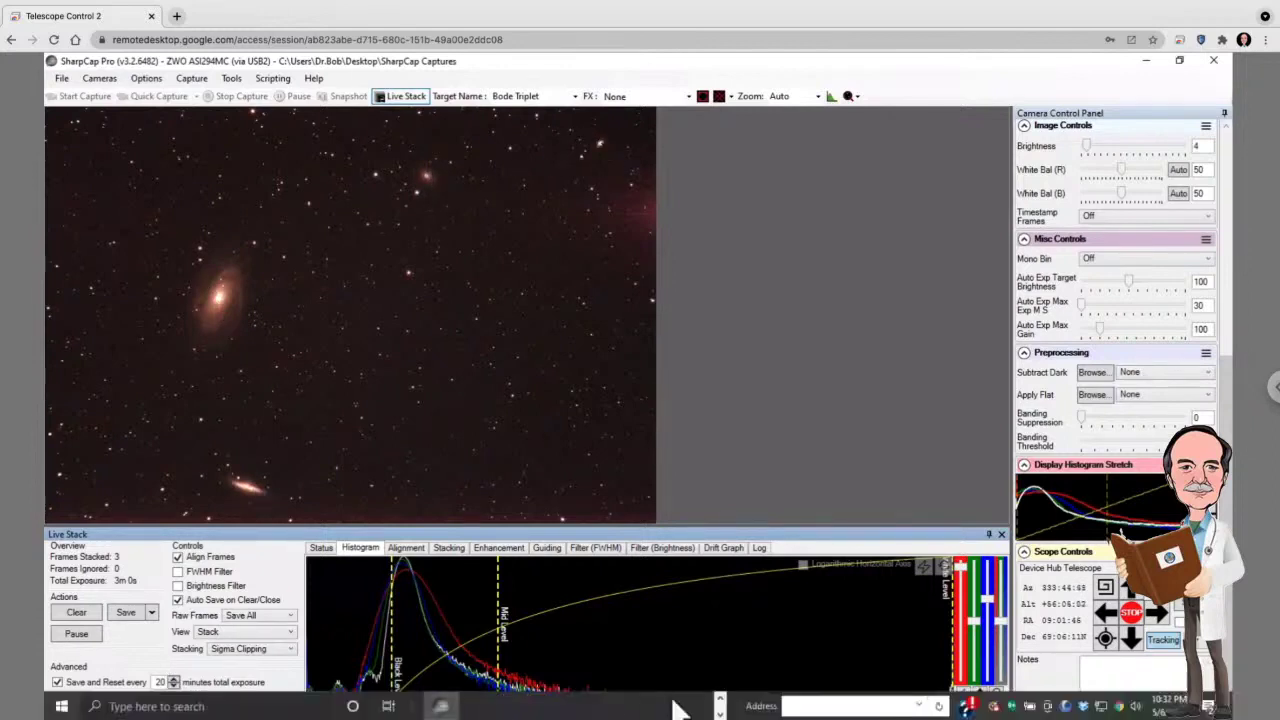
{"action": "left_click", "coordinate": [720, 698]}
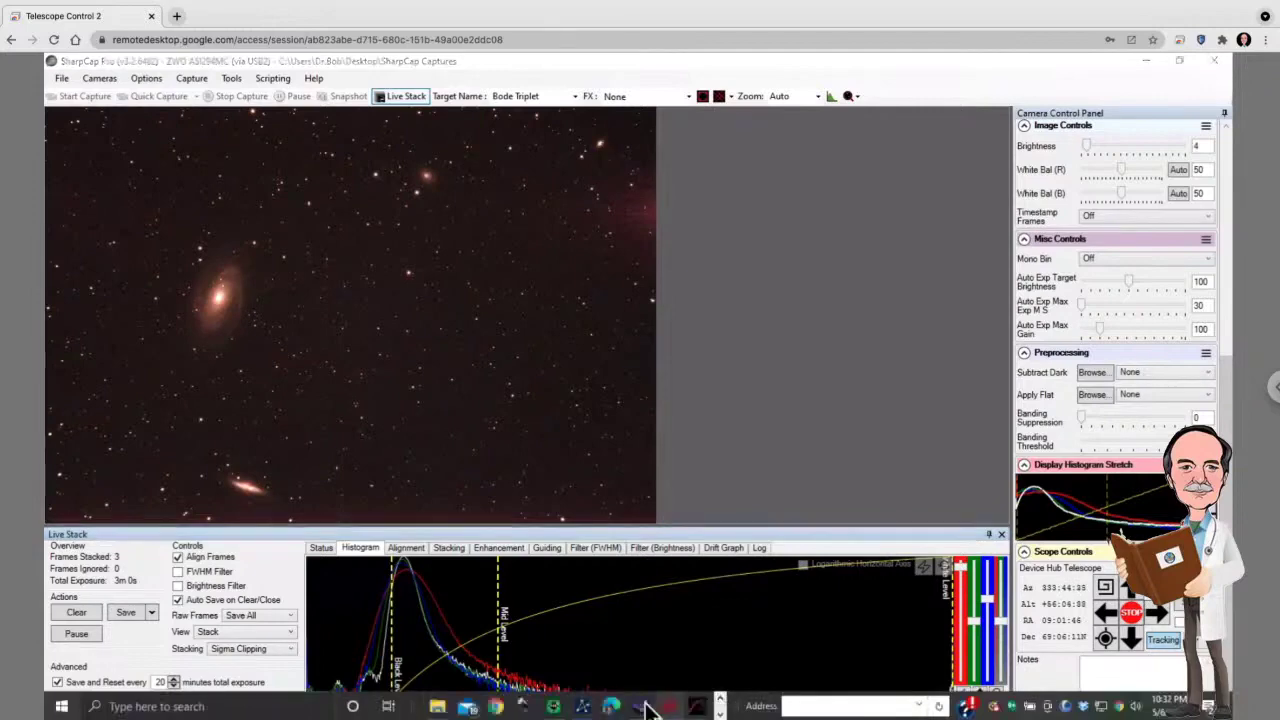
{"action": "left_click", "coordinate": [640, 708]}
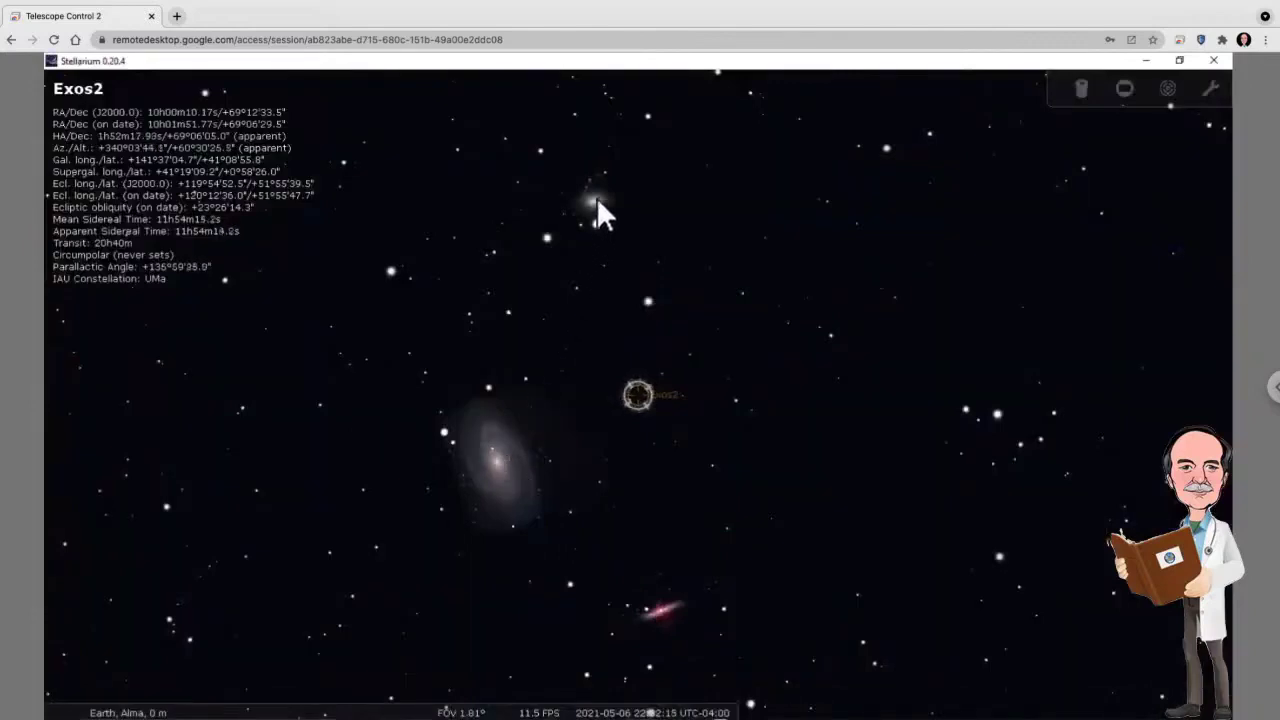
{"action": "left_click_drag", "start_coordinate": [706, 177], "coordinate": [575, 295]}
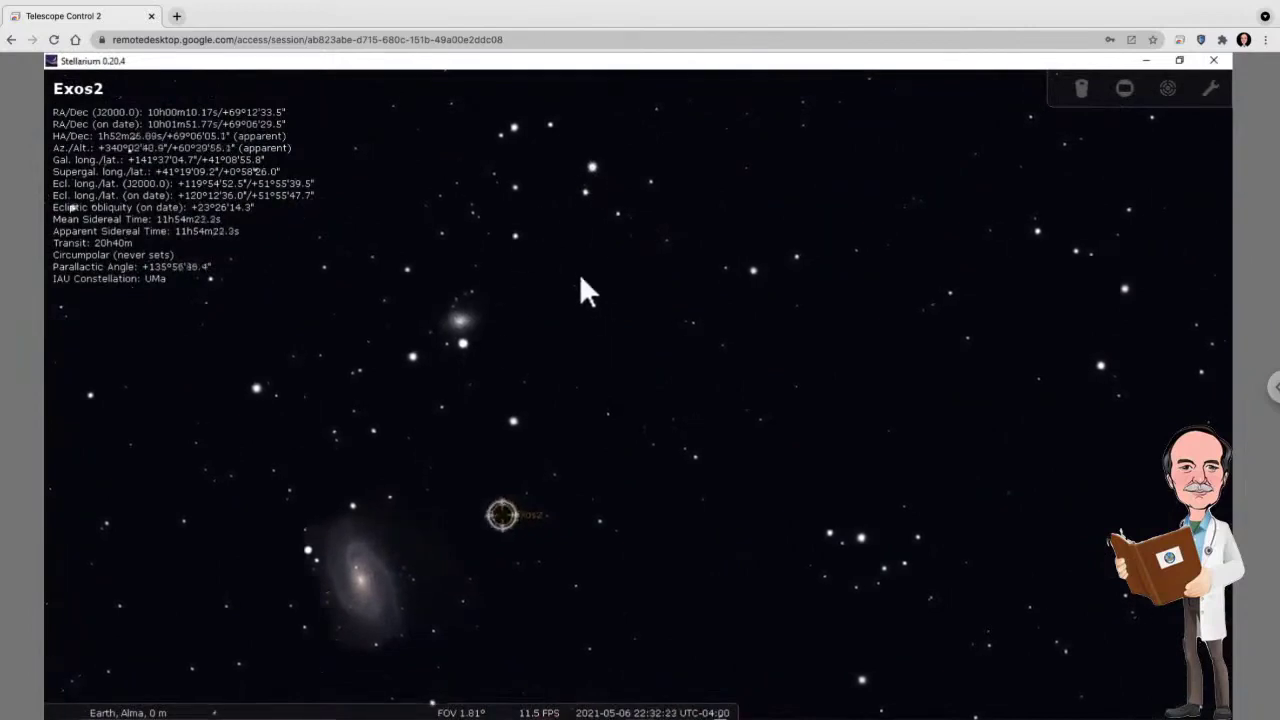
{"action": "mouse_move", "coordinate": [590, 312]}
{"action": "left_mouse_down"}
{"action": "mouse_move", "coordinate": [606, 408]}
{"action": "mouse_move", "coordinate": [597, 327]}
{"action": "left_mouse_up"}
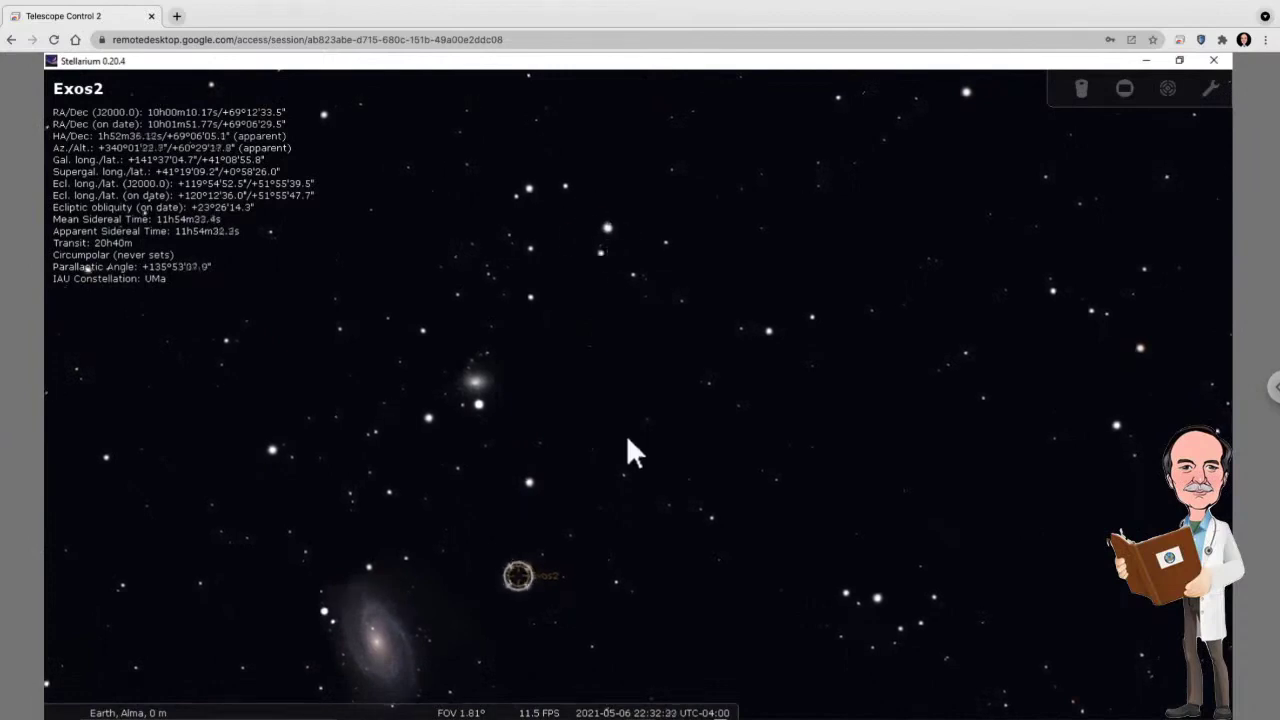
{"action": "left_click_drag", "start_coordinate": [612, 357], "coordinate": [637, 299]}
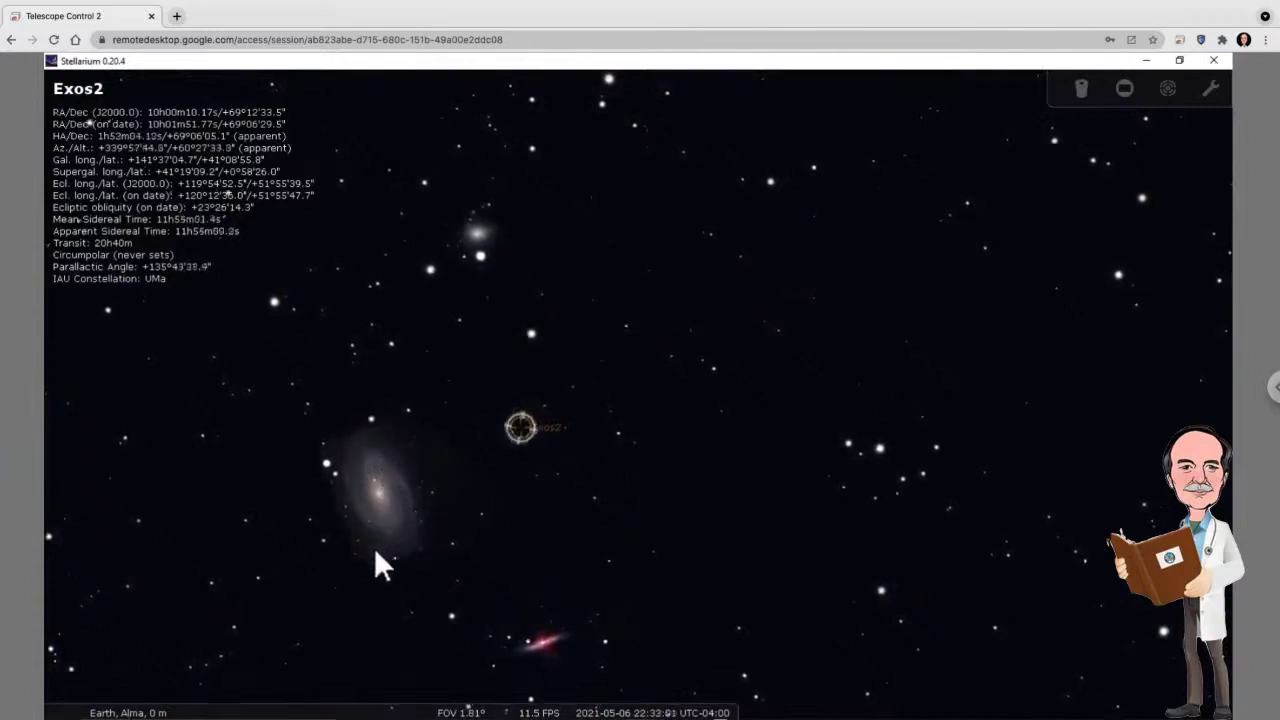
Step: Back in SharpCap, lower the live stack's red colour balance to about 7.1 and hide the Live Stack panel to enlarge the image
{"action": "mouse_move", "coordinate": [620, 712]}
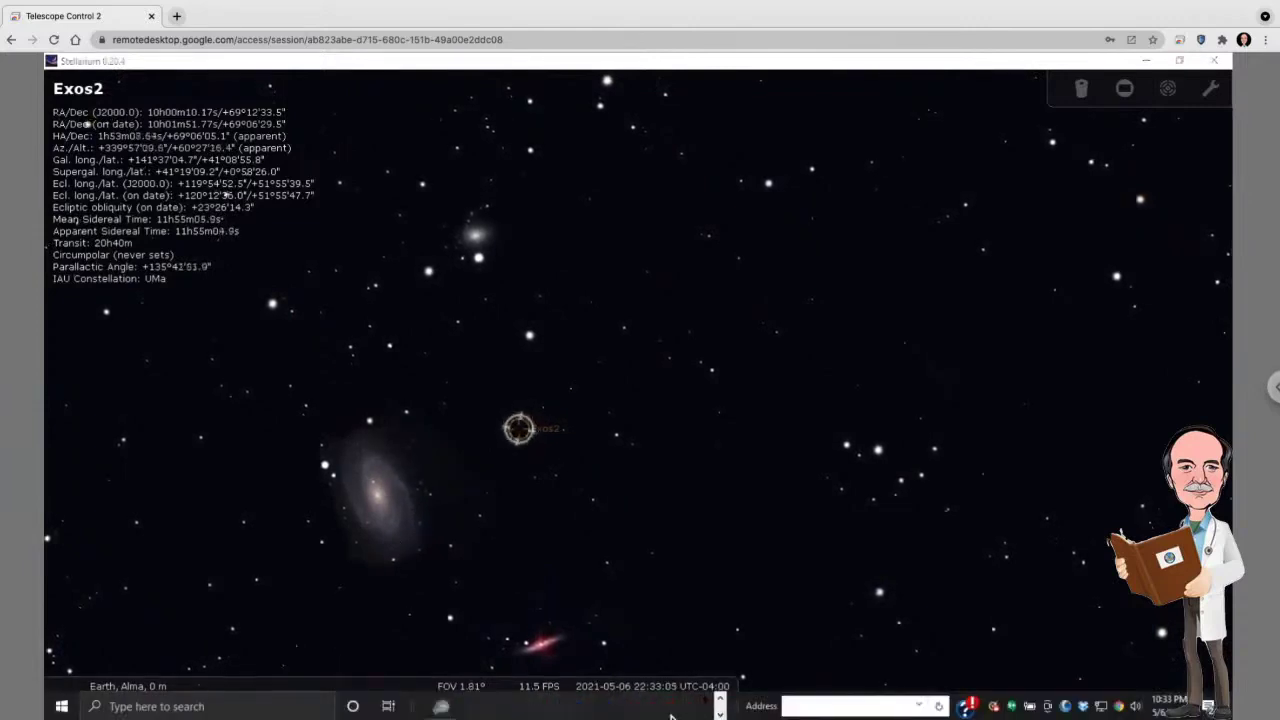
{"action": "left_click", "coordinate": [447, 708]}
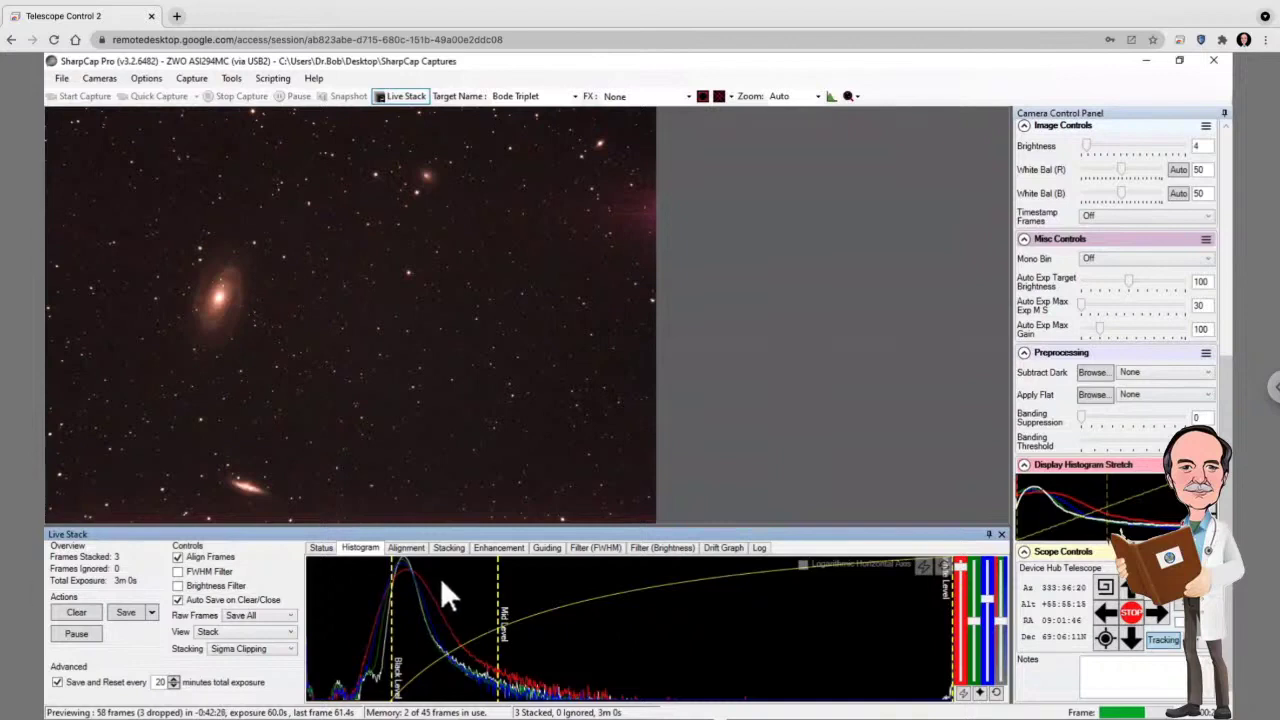
{"action": "mouse_move", "coordinate": [960, 565]}
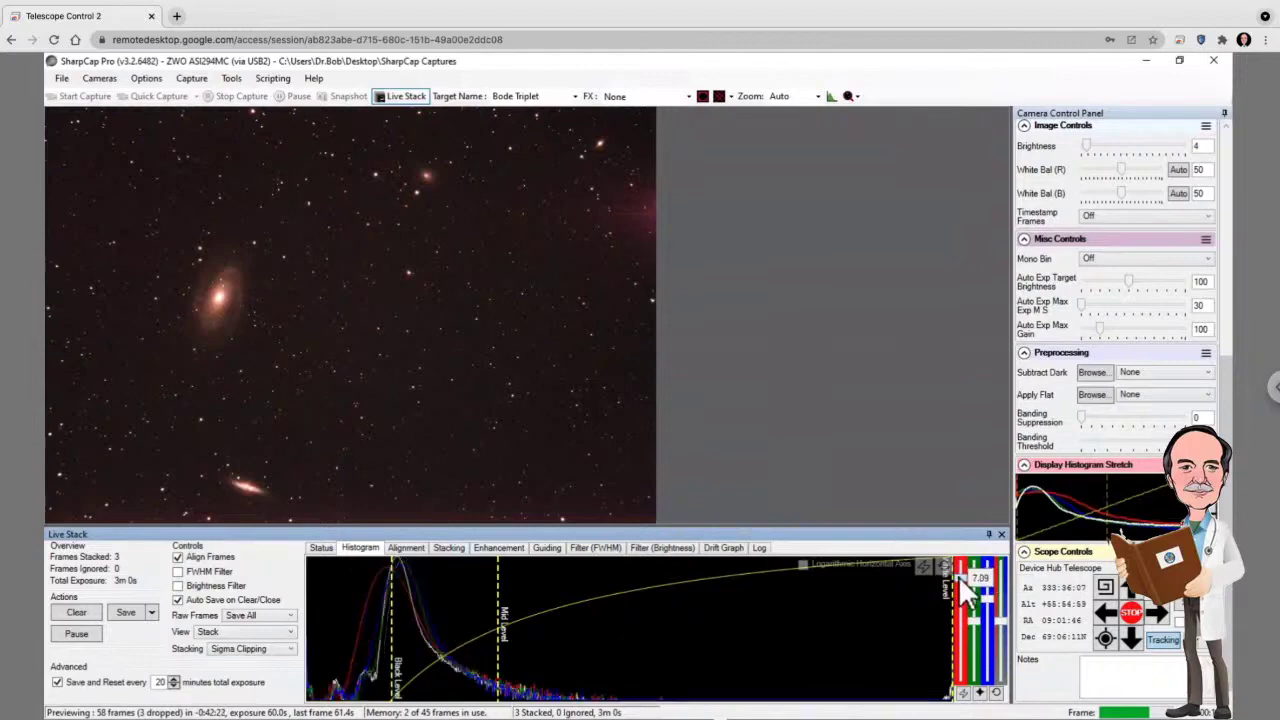
{"action": "left_click_drag", "start_coordinate": [958, 576], "coordinate": [956, 575]}
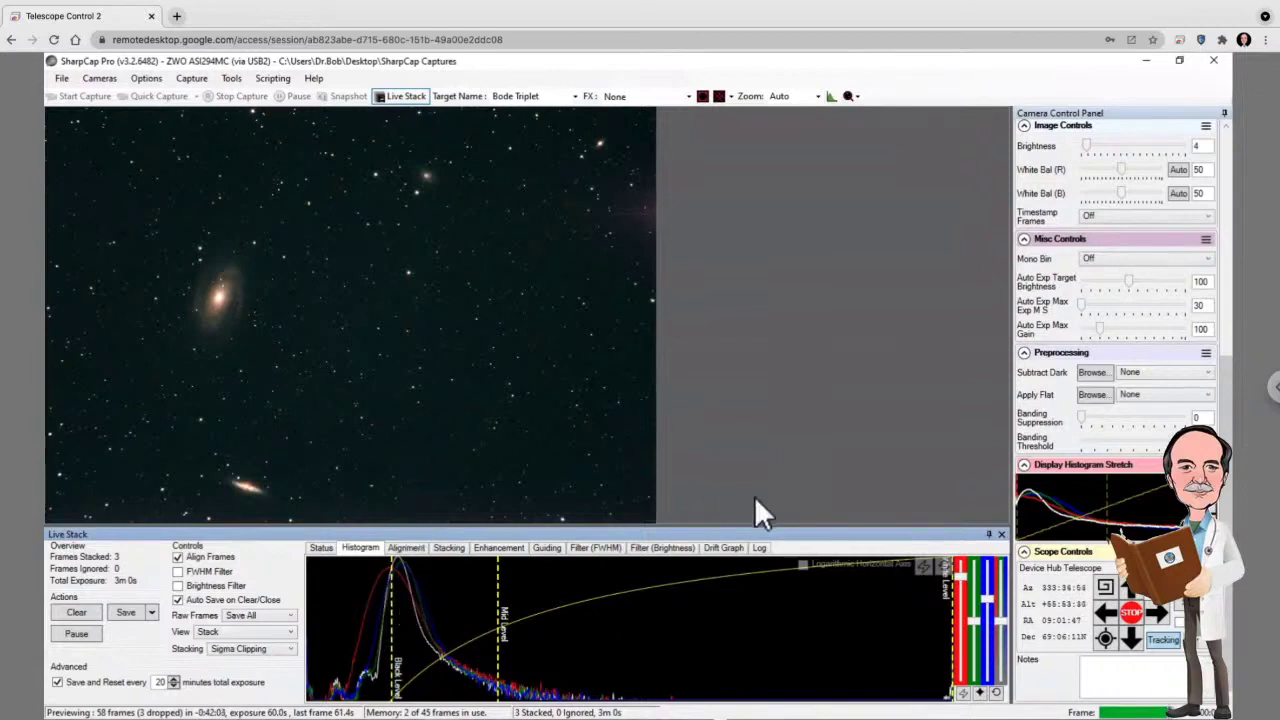
{"action": "left_click", "coordinate": [1000, 533]}
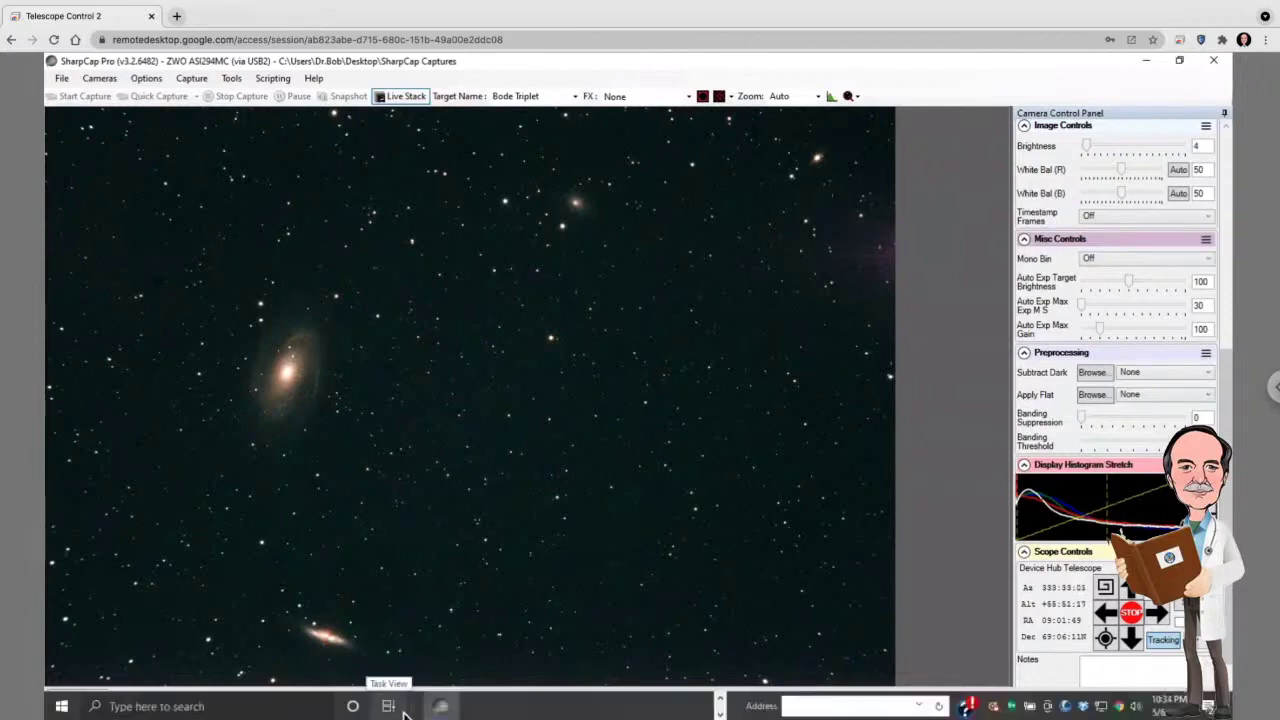
Step: In Stellarium, overlay the image sensor frame and select the star HIP 49765 inside its upper corner, and return to SharpCap
{"action": "mouse_move", "coordinate": [723, 706]}
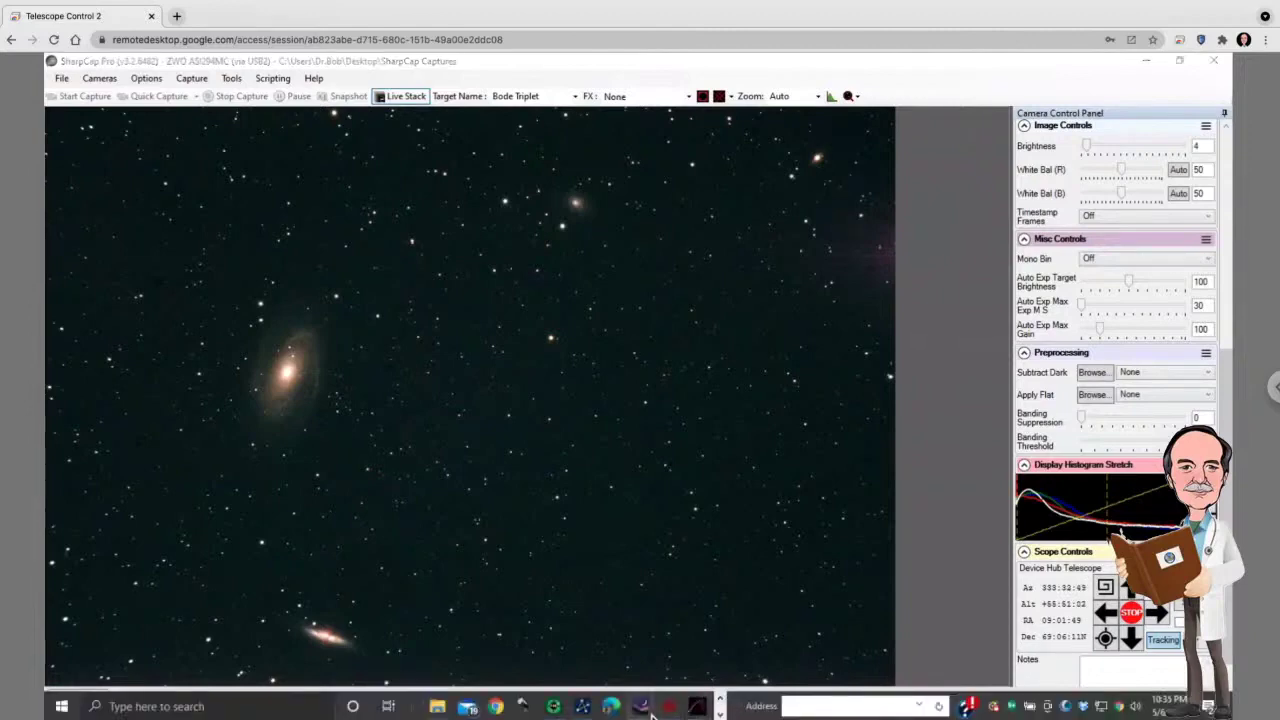
{"action": "mouse_move", "coordinate": [674, 710]}
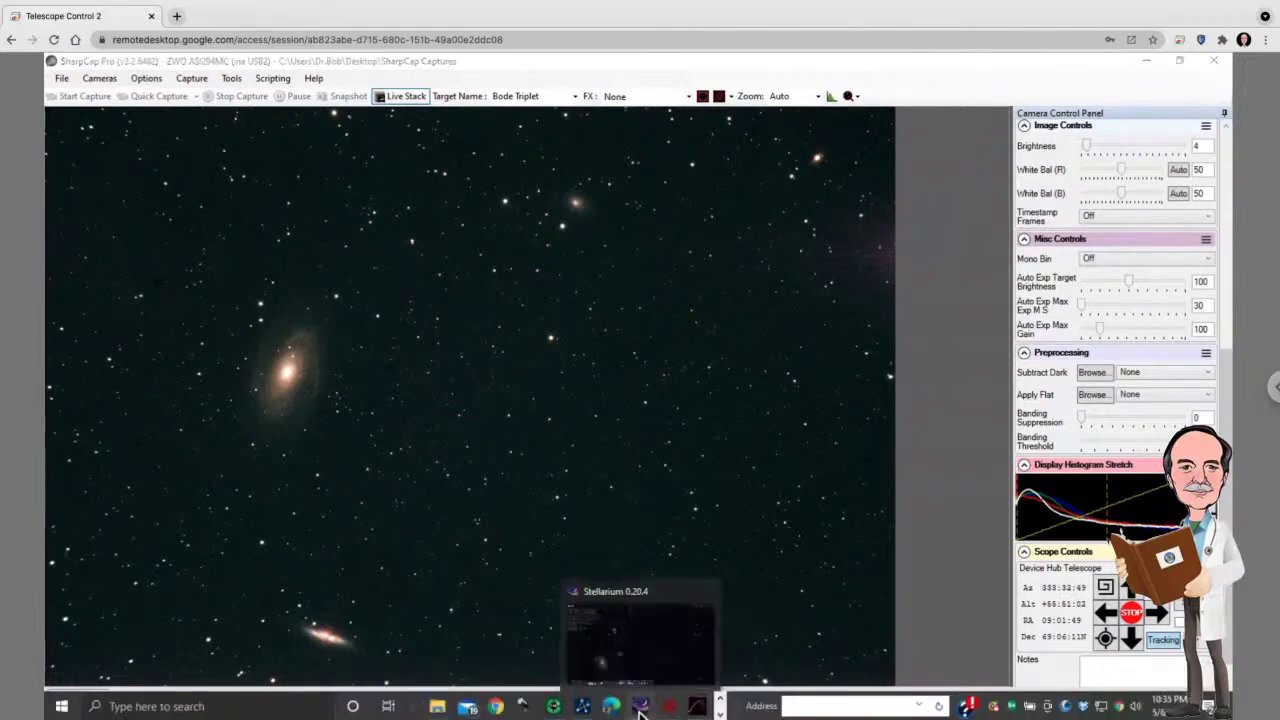
{"action": "left_click", "coordinate": [640, 706]}
{"action": "scroll", "coordinate": [510, 438], "scroll_direction": "down", "scroll_amount": 3}
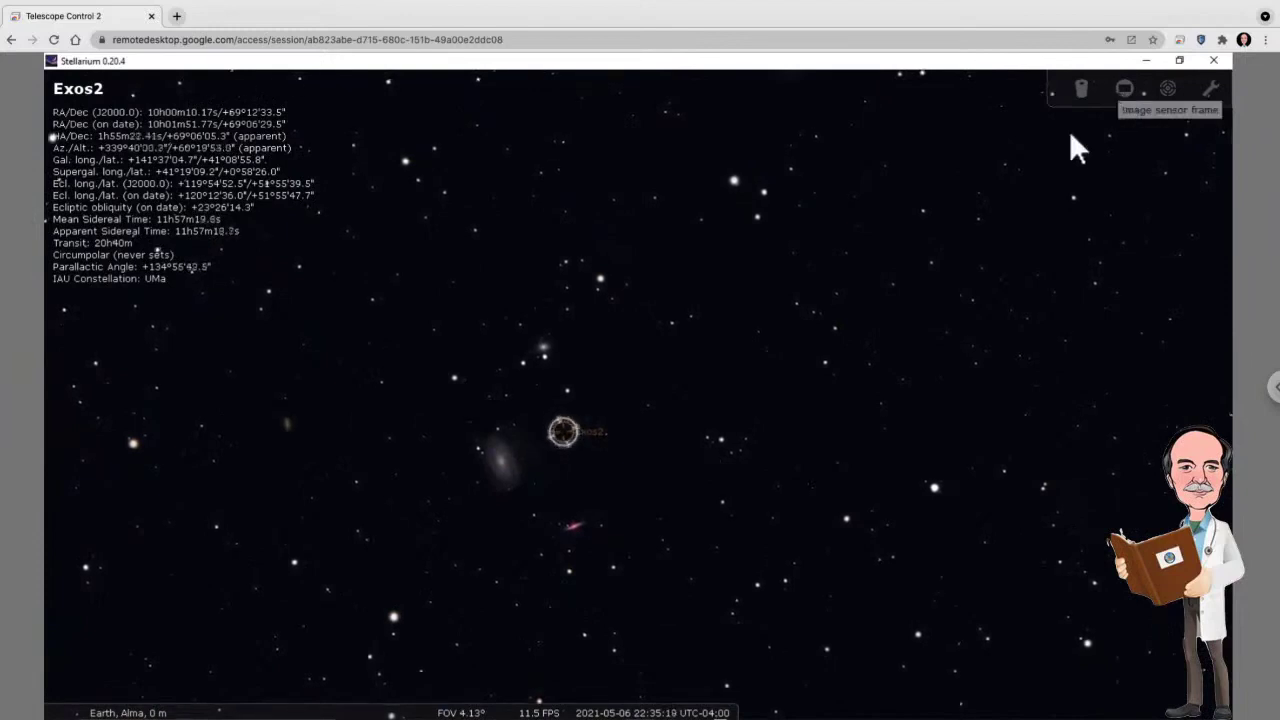
{"action": "left_click", "coordinate": [1126, 85]}
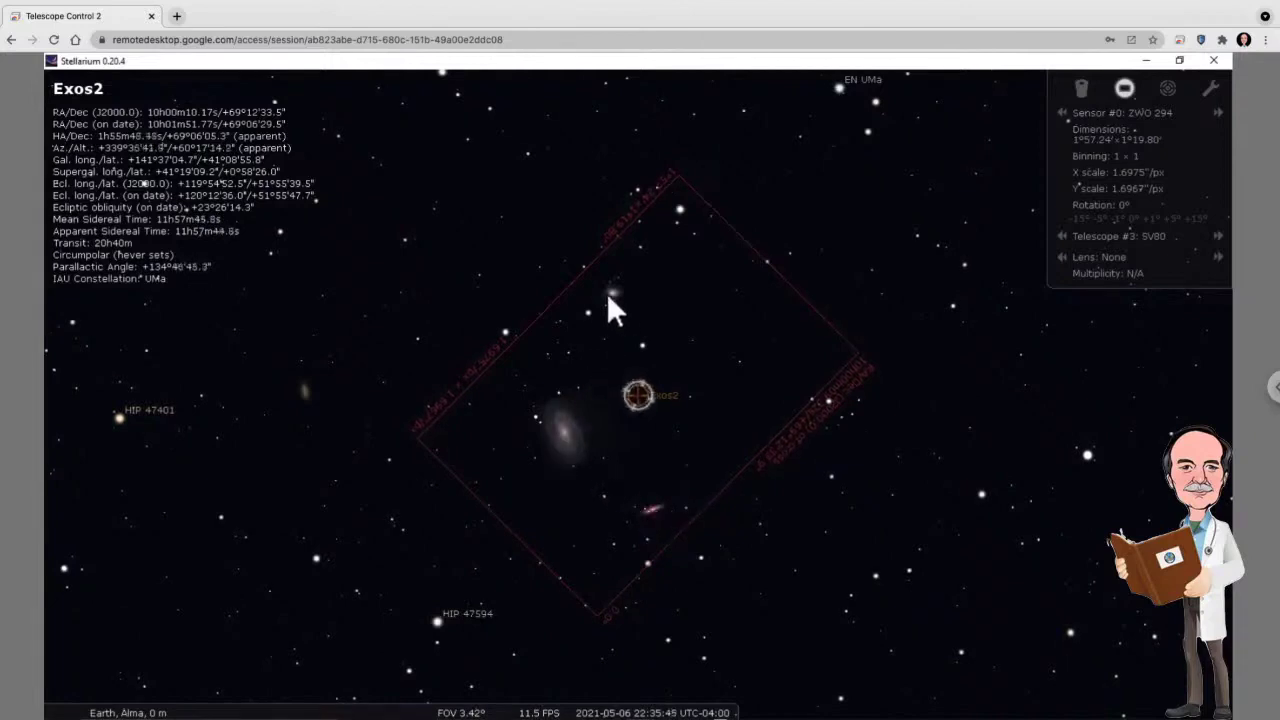
{"action": "left_click", "coordinate": [679, 209]}
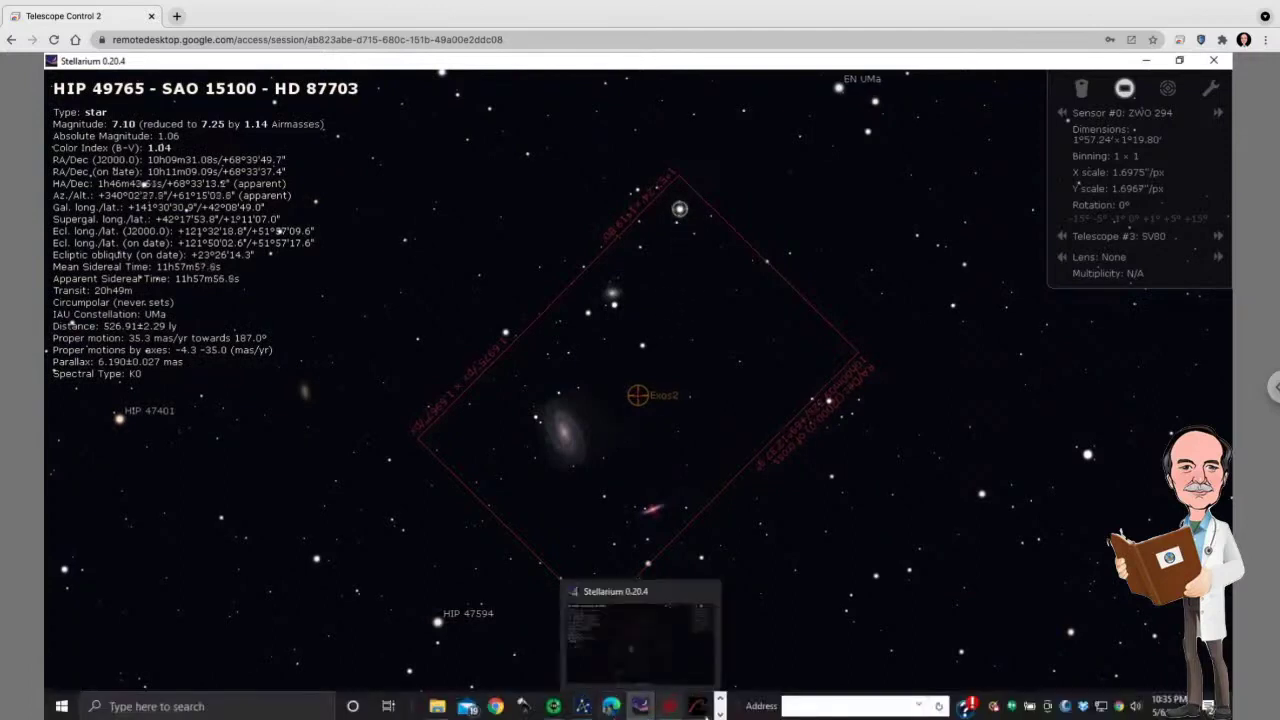
{"action": "left_click", "coordinate": [640, 706]}
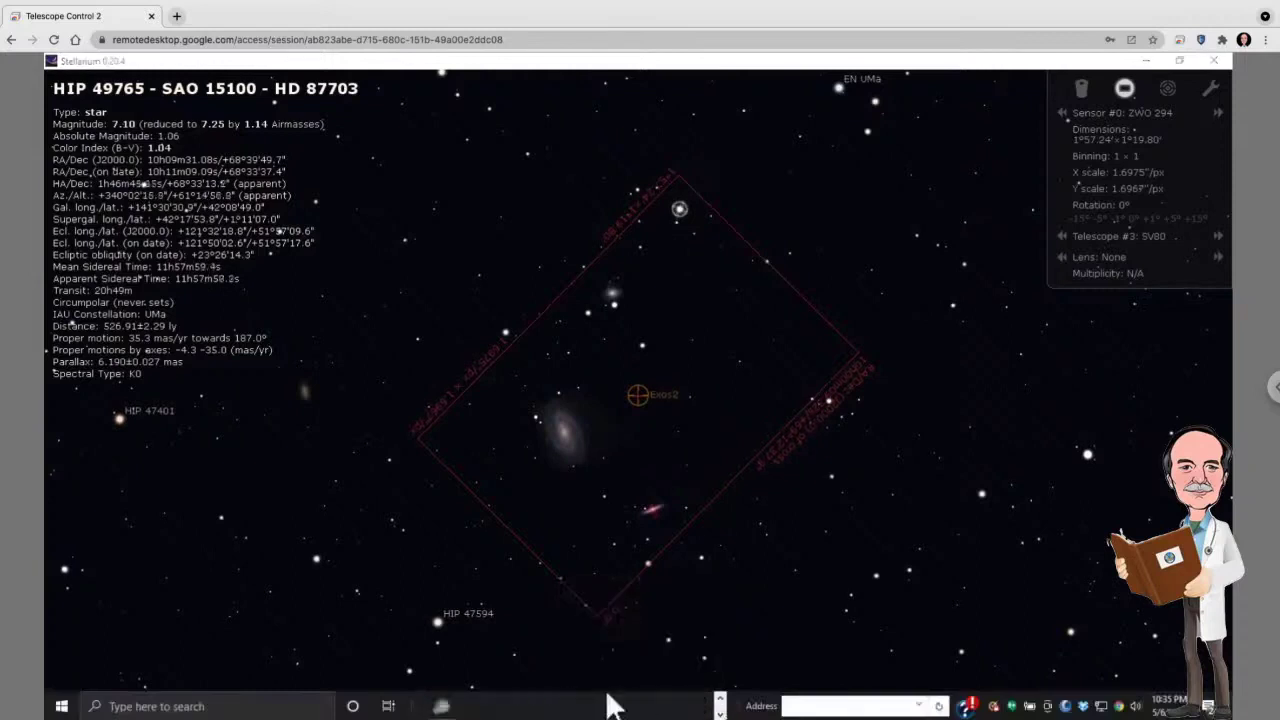
{"action": "left_click", "coordinate": [443, 706]}
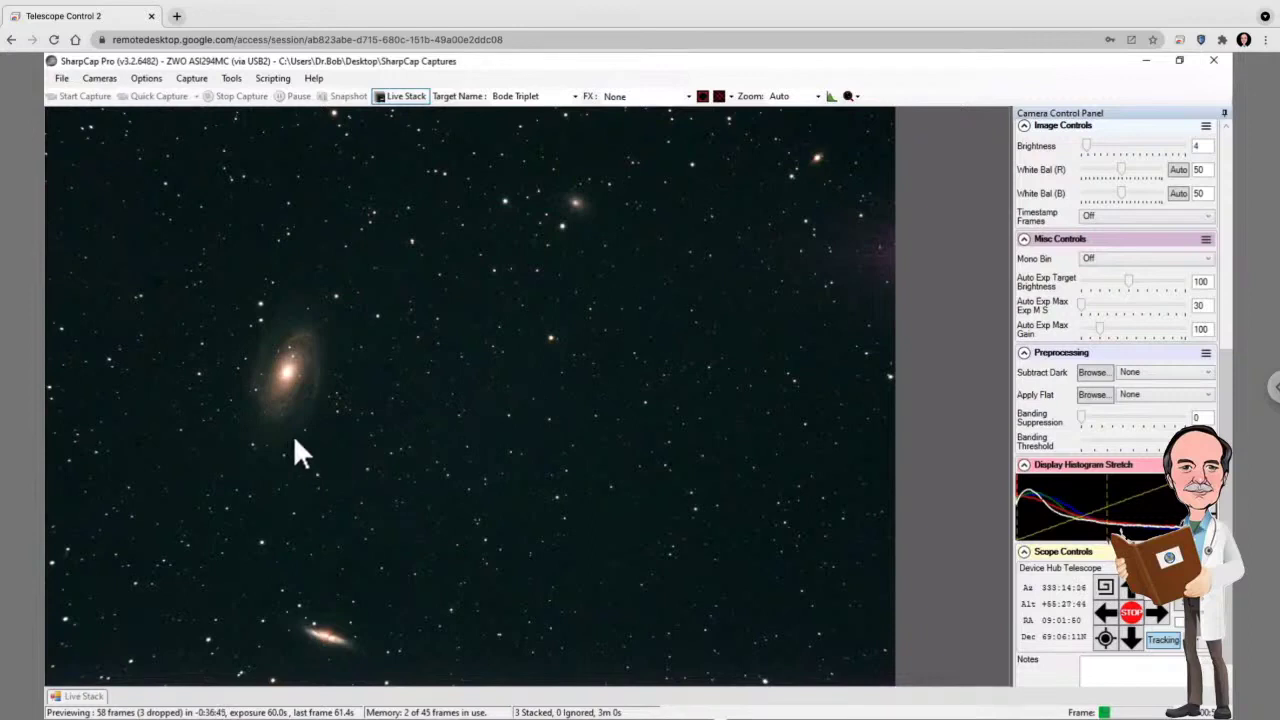
{"action": "mouse_move", "coordinate": [410, 712]}
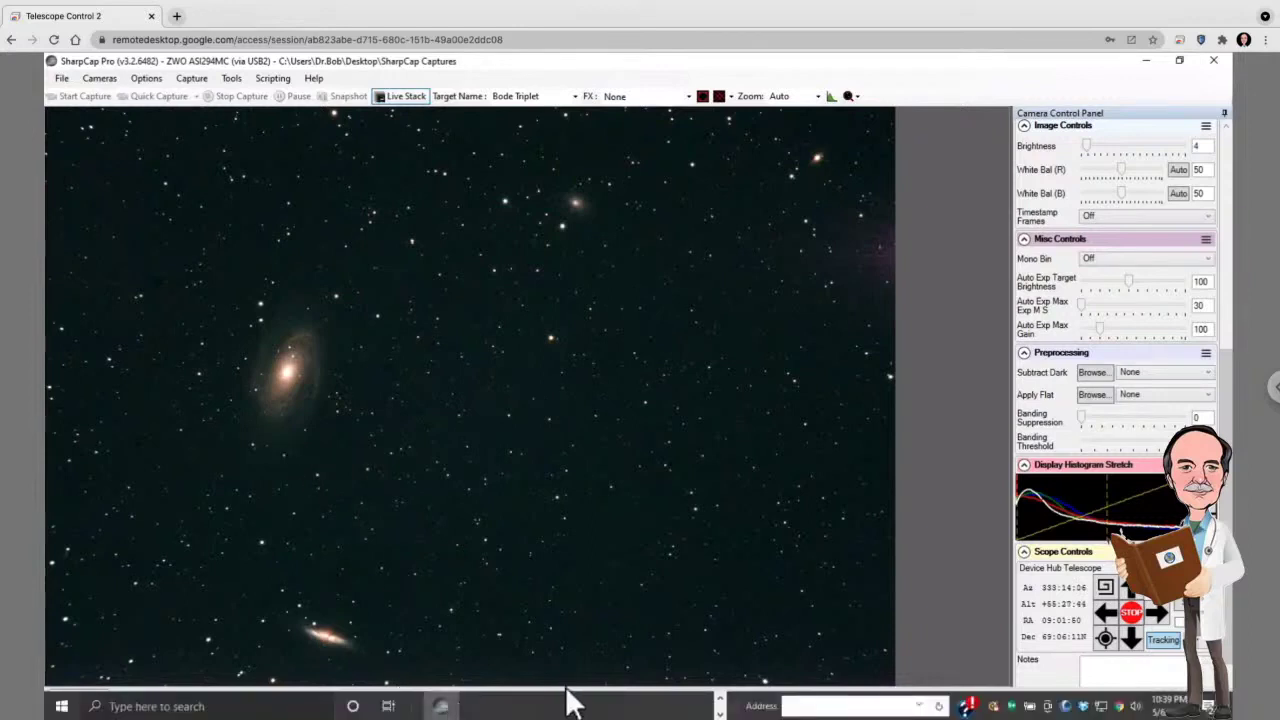
{"action": "mouse_move", "coordinate": [714, 711]}
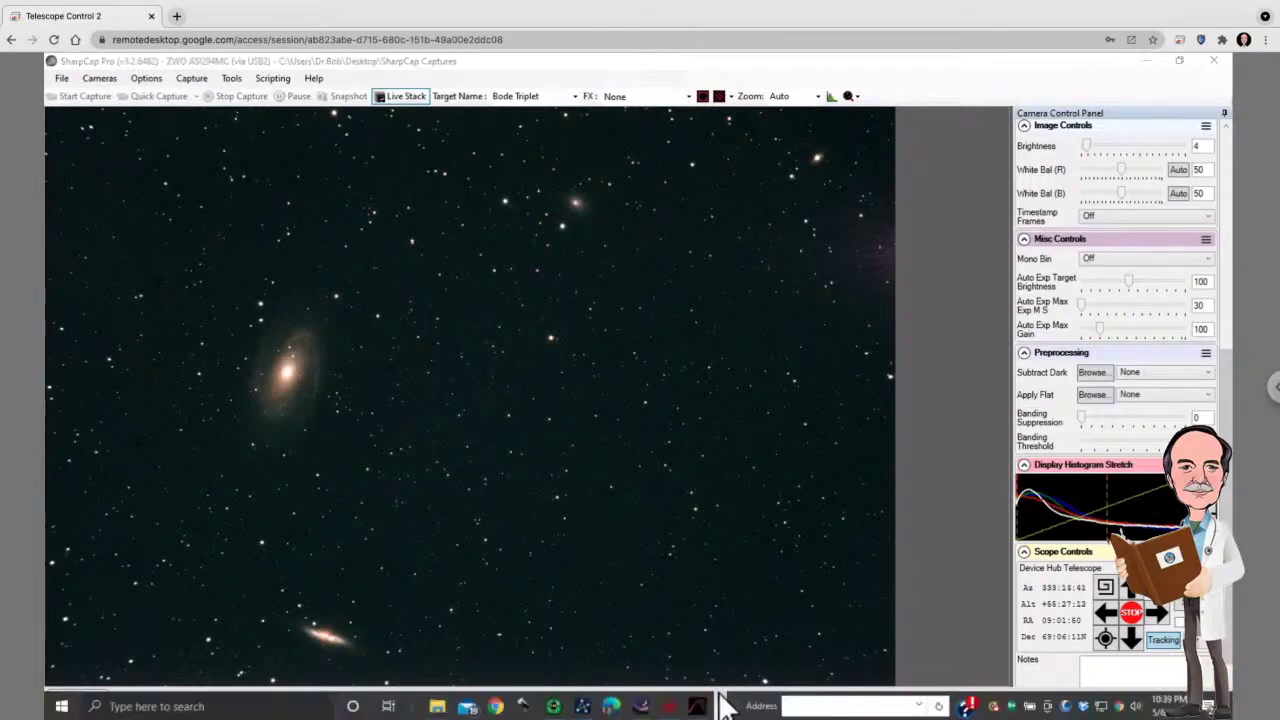
{"action": "left_click", "coordinate": [719, 714]}
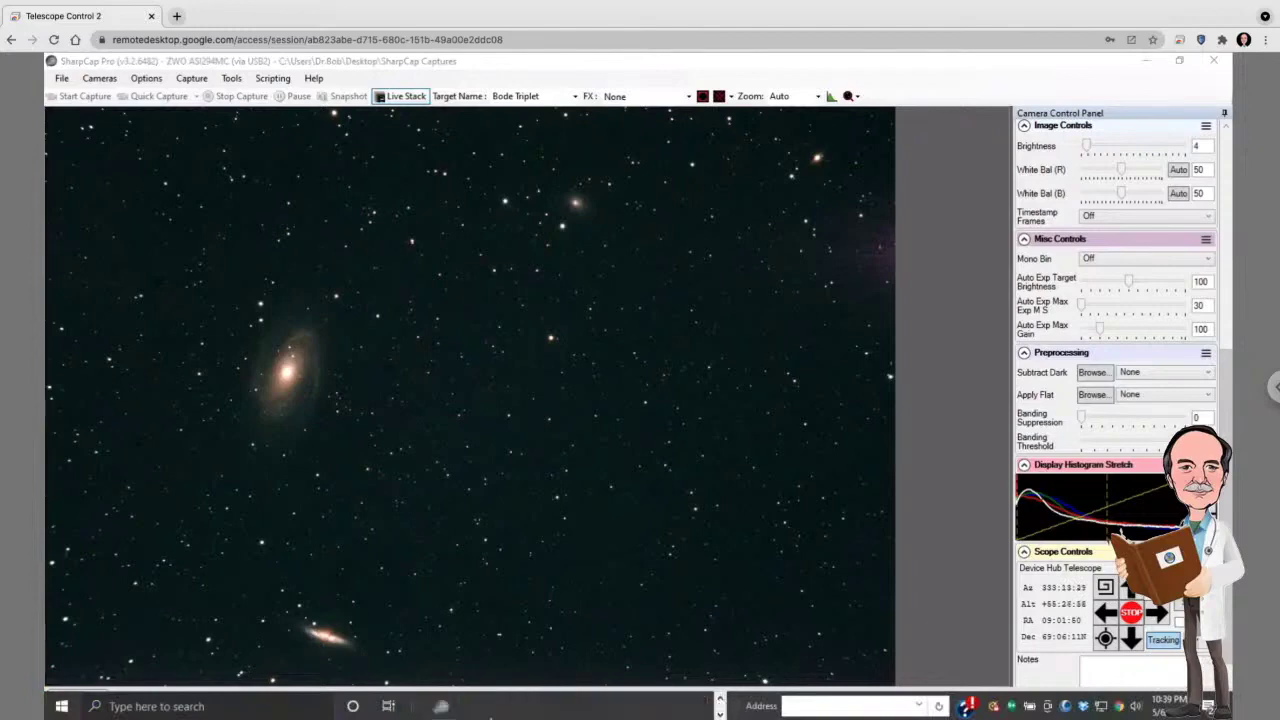
{"action": "left_click", "coordinate": [445, 708]}
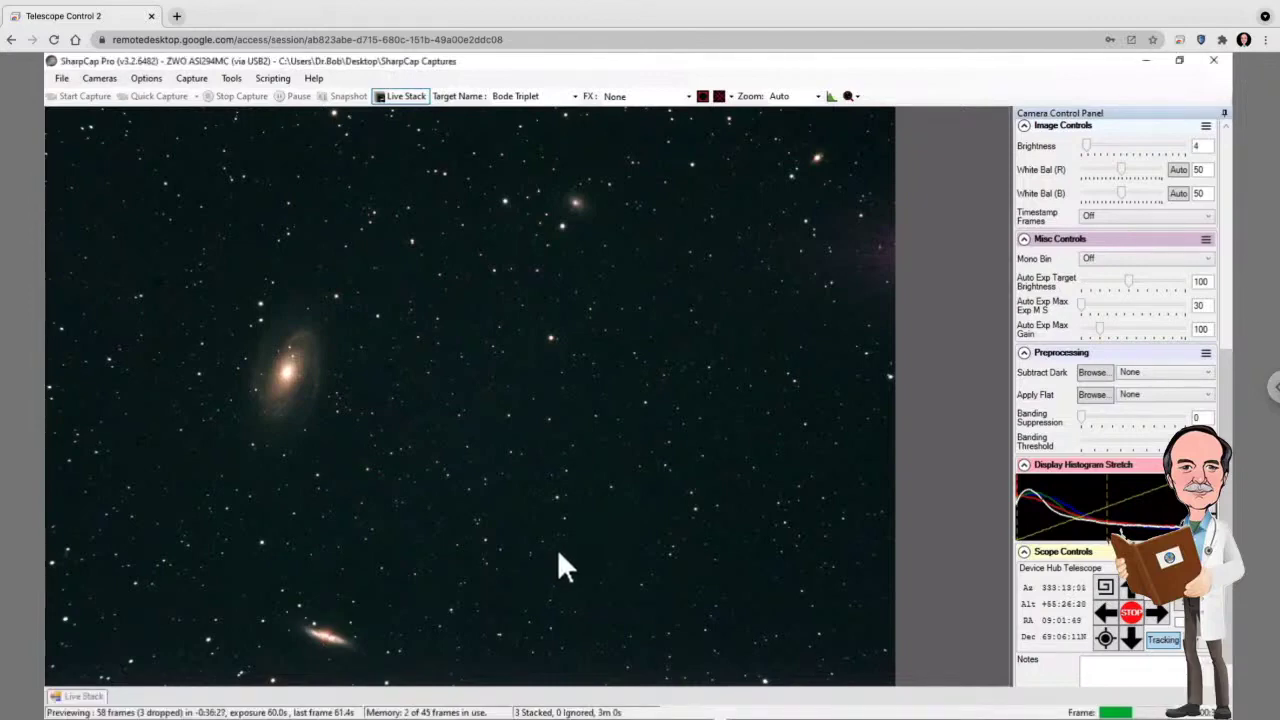
Step: Reveal the hidden Live Stack panel to check the stacked frame count and total exposure
{"action": "mouse_move", "coordinate": [615, 716]}
{"action": "mouse_move", "coordinate": [85, 703]}
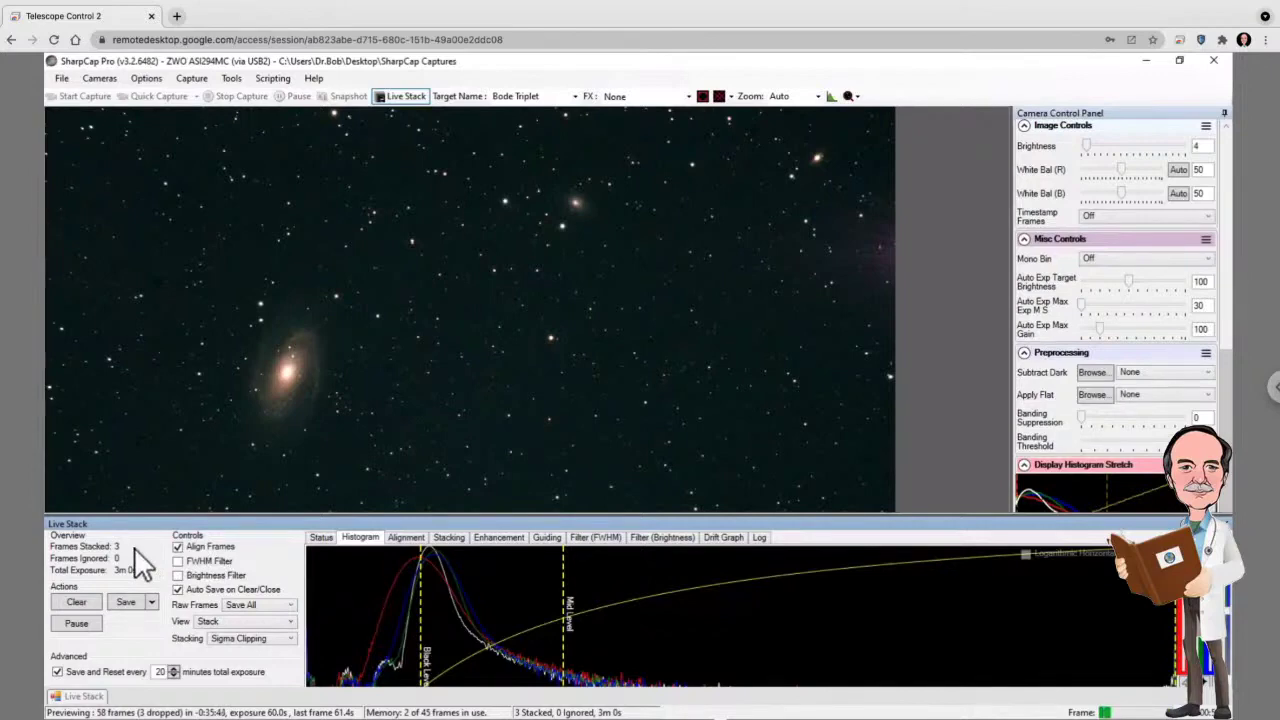
Step: Save the live stack exactly as seen, view the saved PNG, and close the viewer and the snapshot notice
{"action": "left_click", "coordinate": [151, 602]}
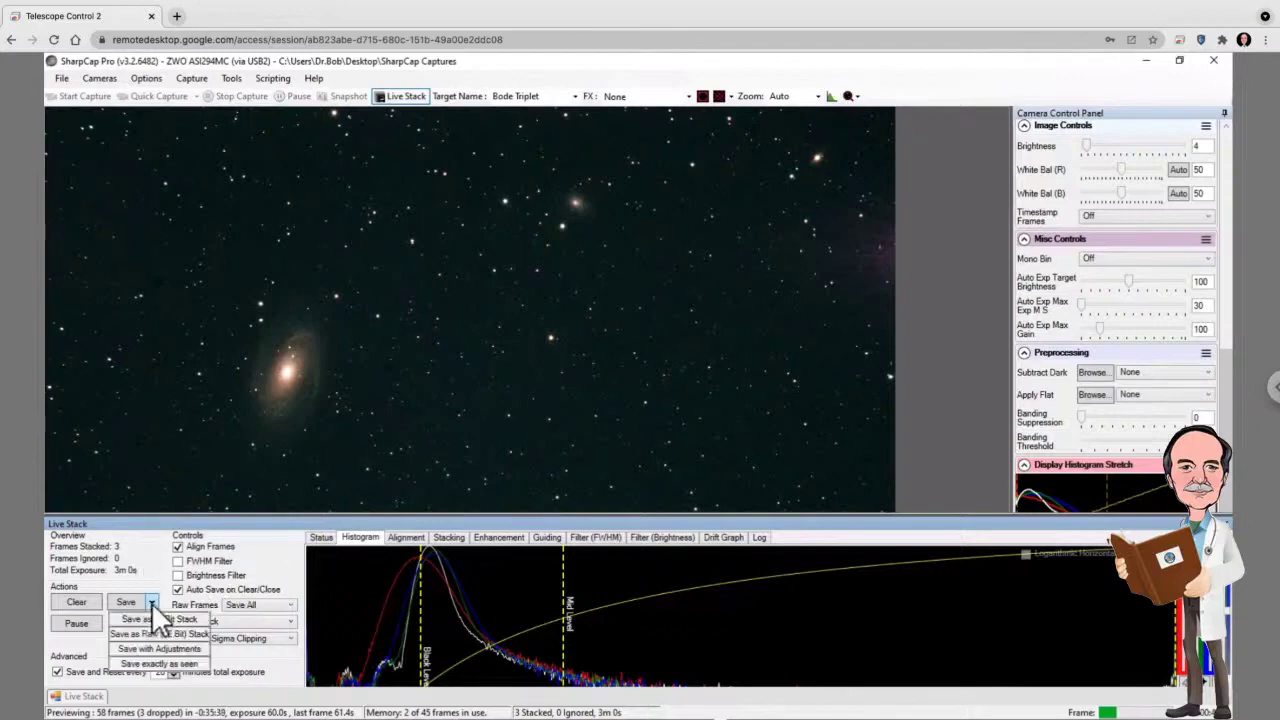
{"action": "left_click", "coordinate": [152, 665]}
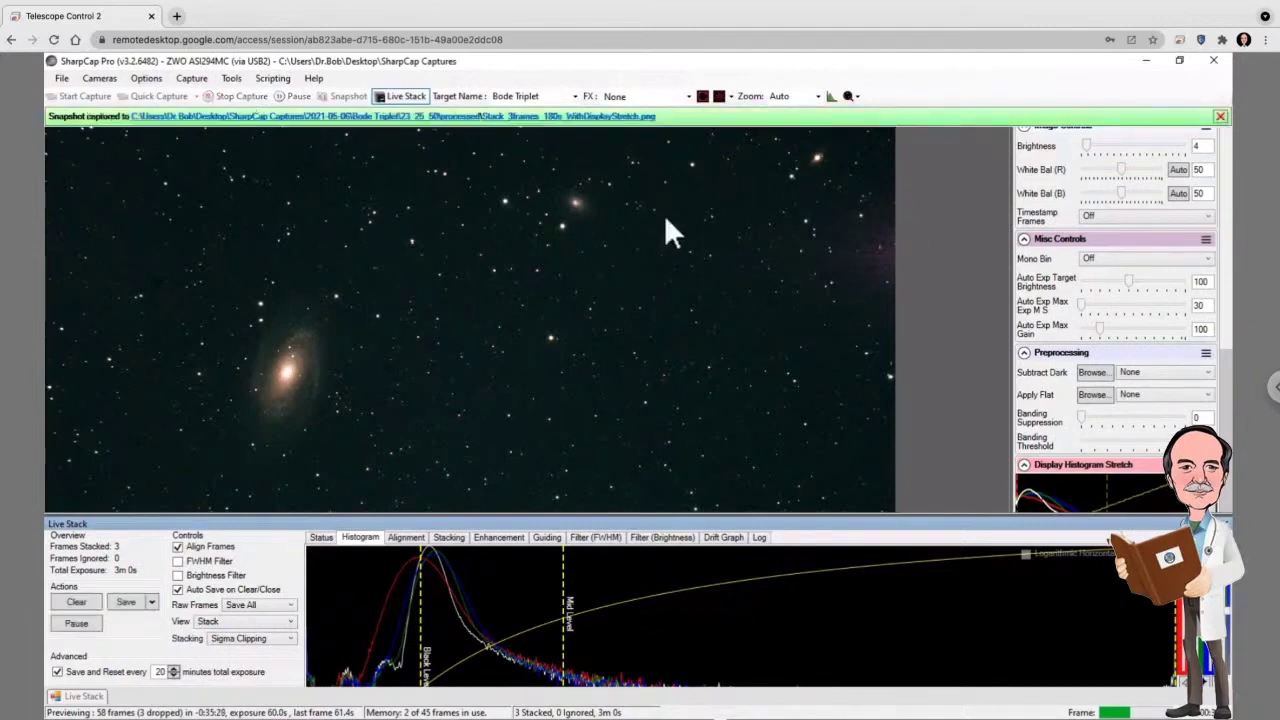
{"action": "left_click", "coordinate": [558, 125]}
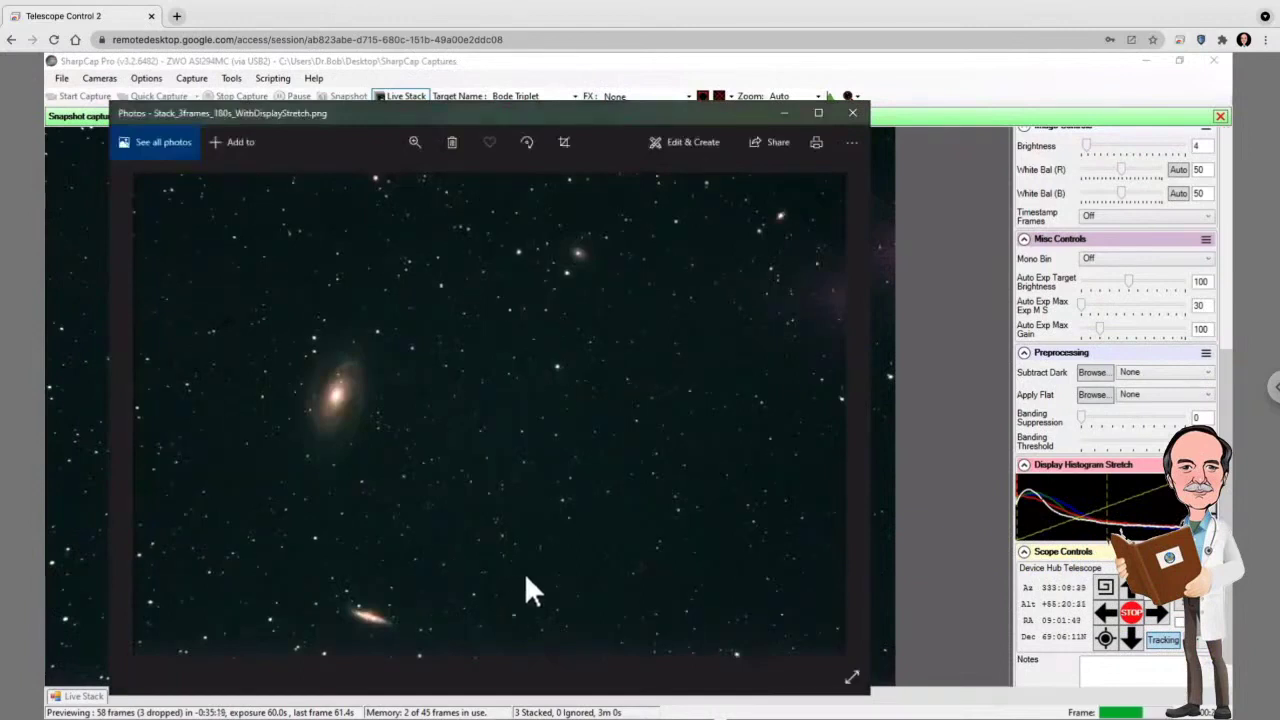
{"action": "left_click", "coordinate": [852, 113]}
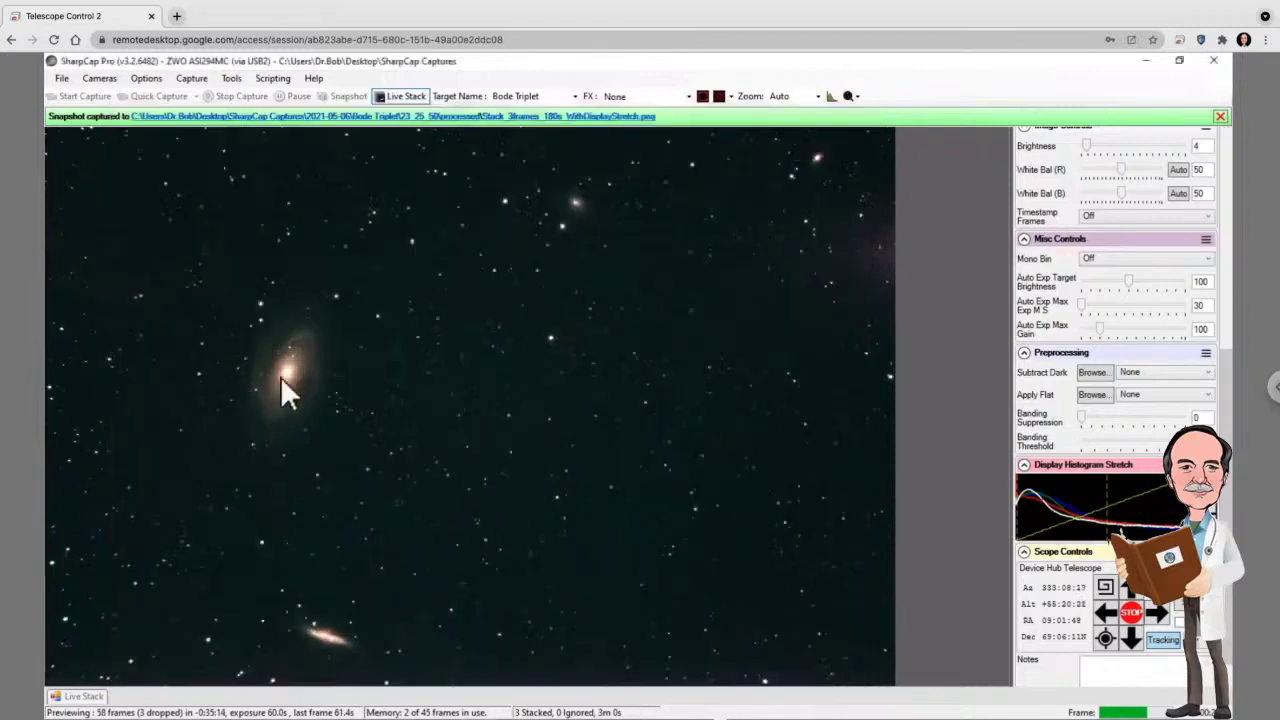
{"action": "left_click", "coordinate": [1220, 117]}
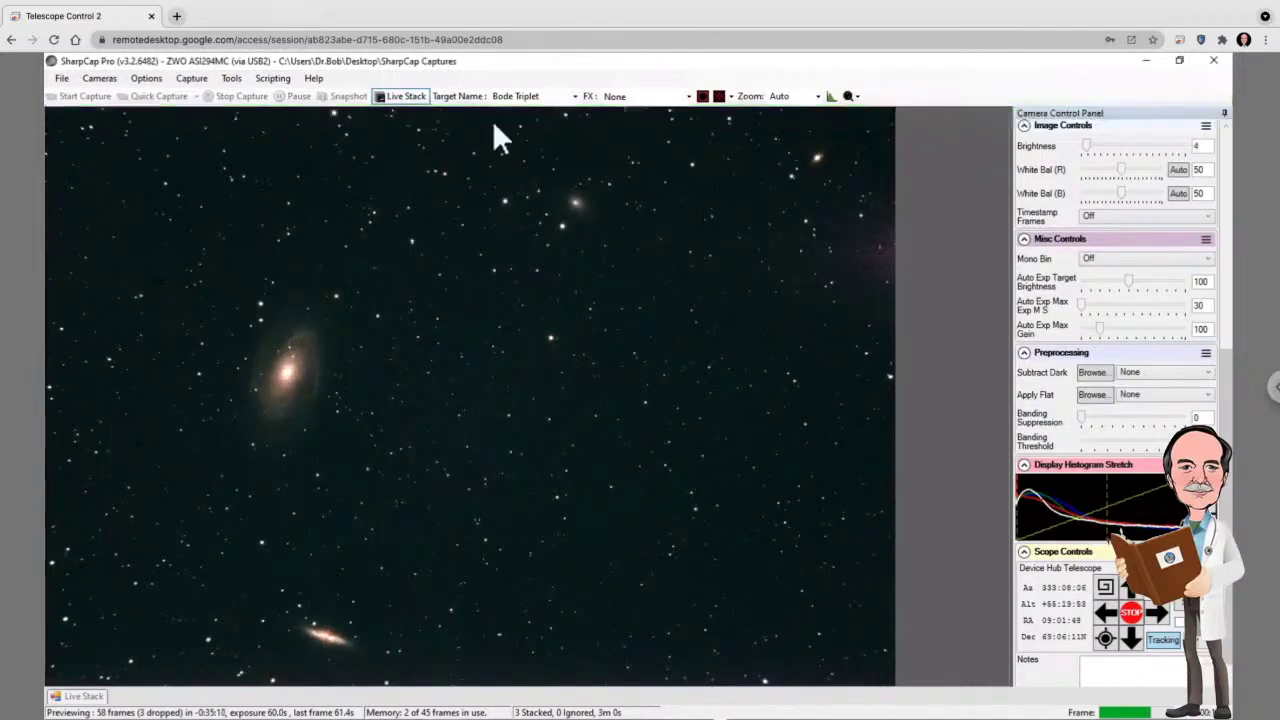
Step: Pause live stacking and set the camera exposure to 8 s
{"action": "left_click", "coordinate": [410, 95]}
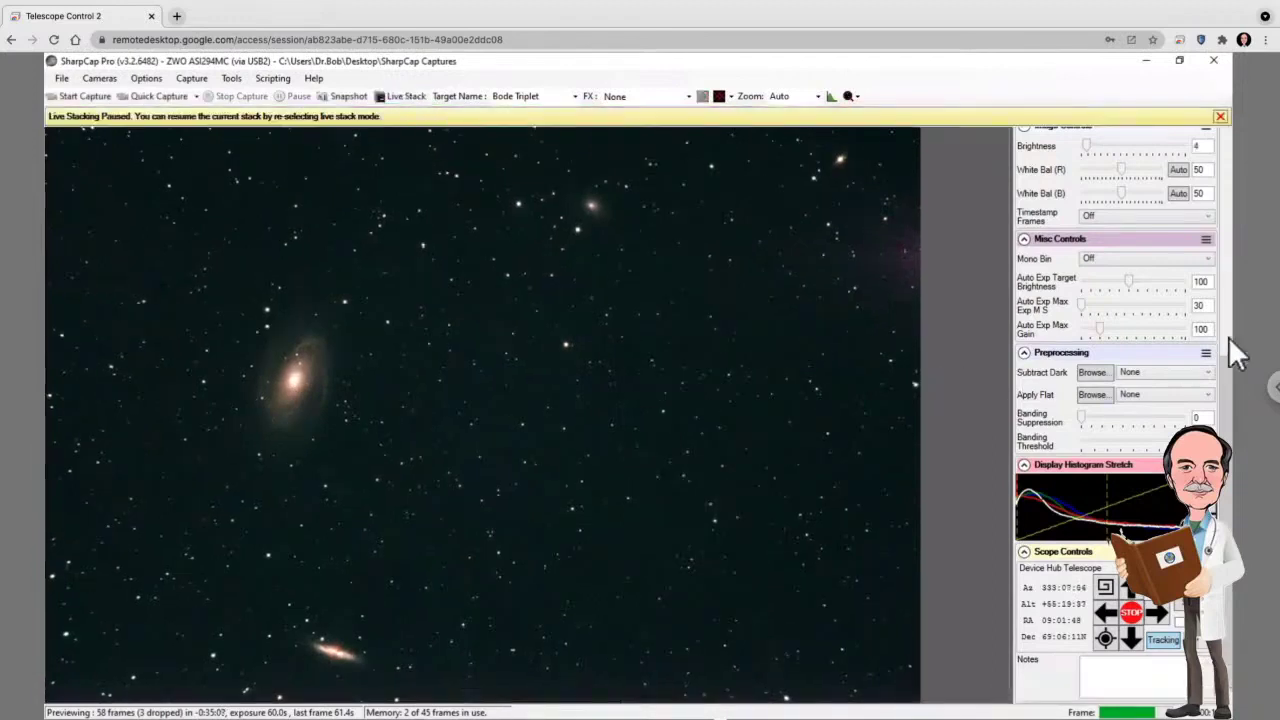
{"action": "scroll", "coordinate": [1228, 334], "scroll_direction": "up", "scroll_amount": 5}
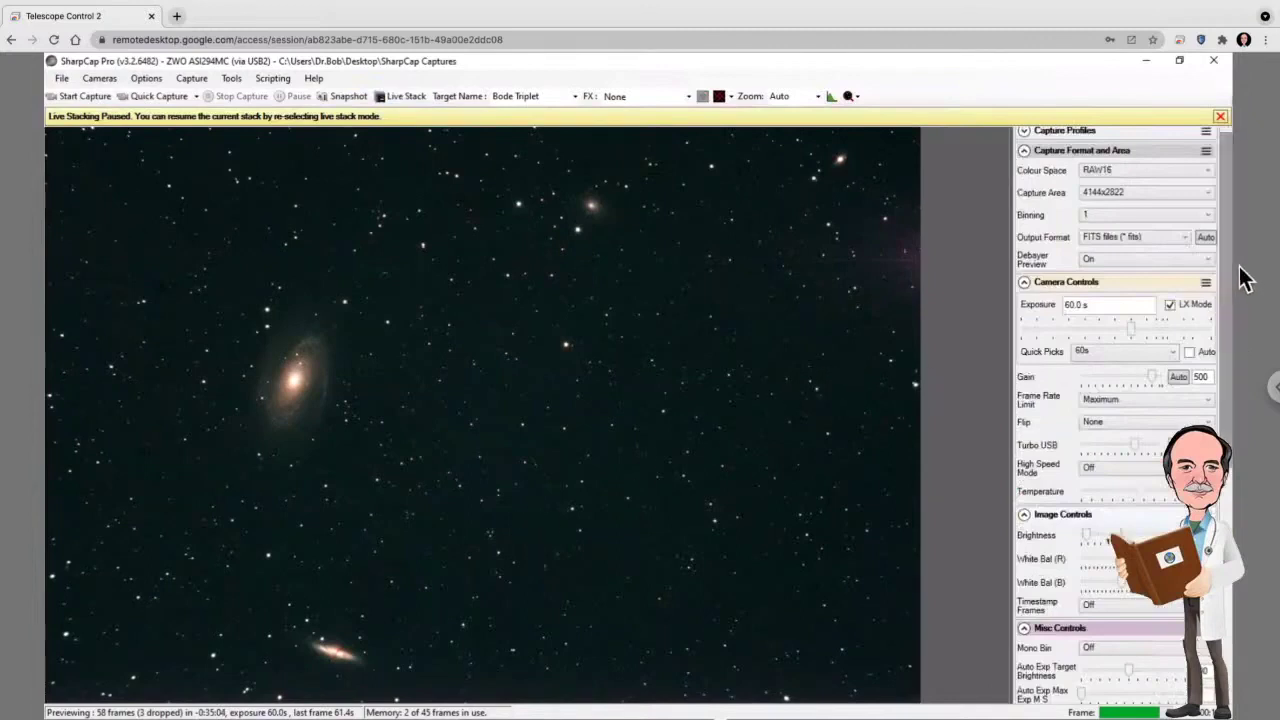
{"action": "left_click", "coordinate": [1106, 350]}
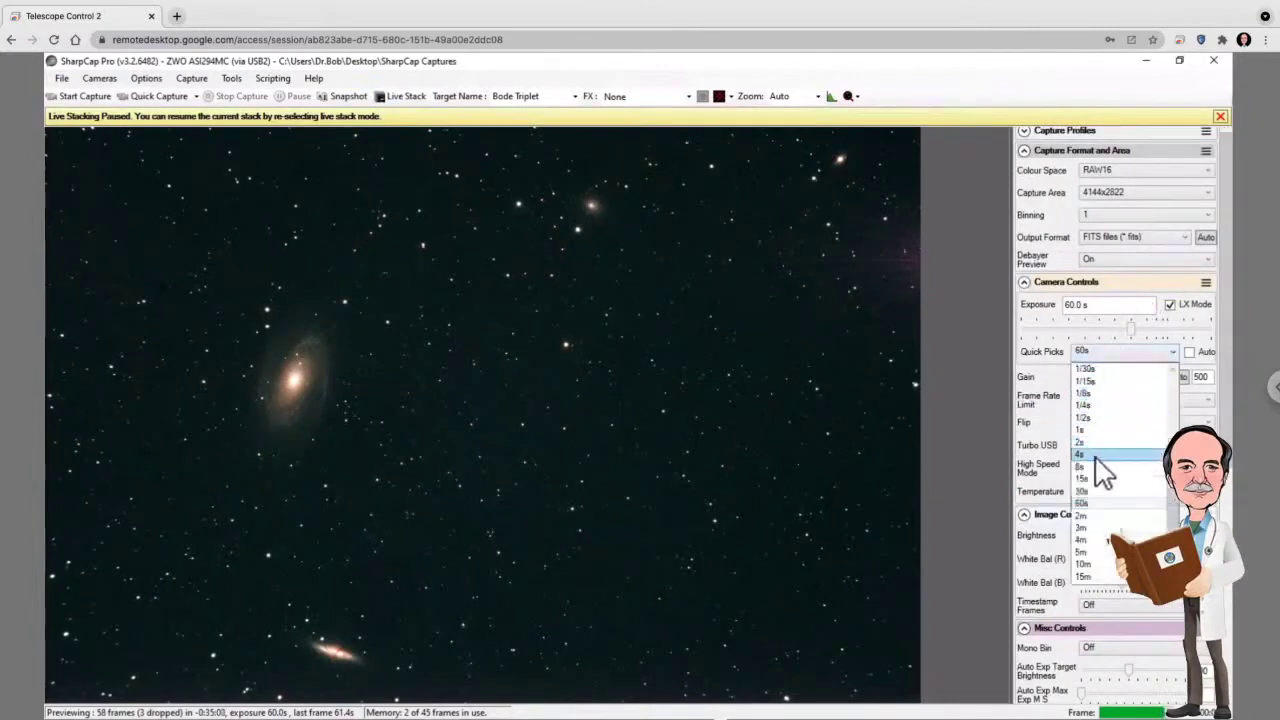
{"action": "left_click", "coordinate": [1095, 467]}
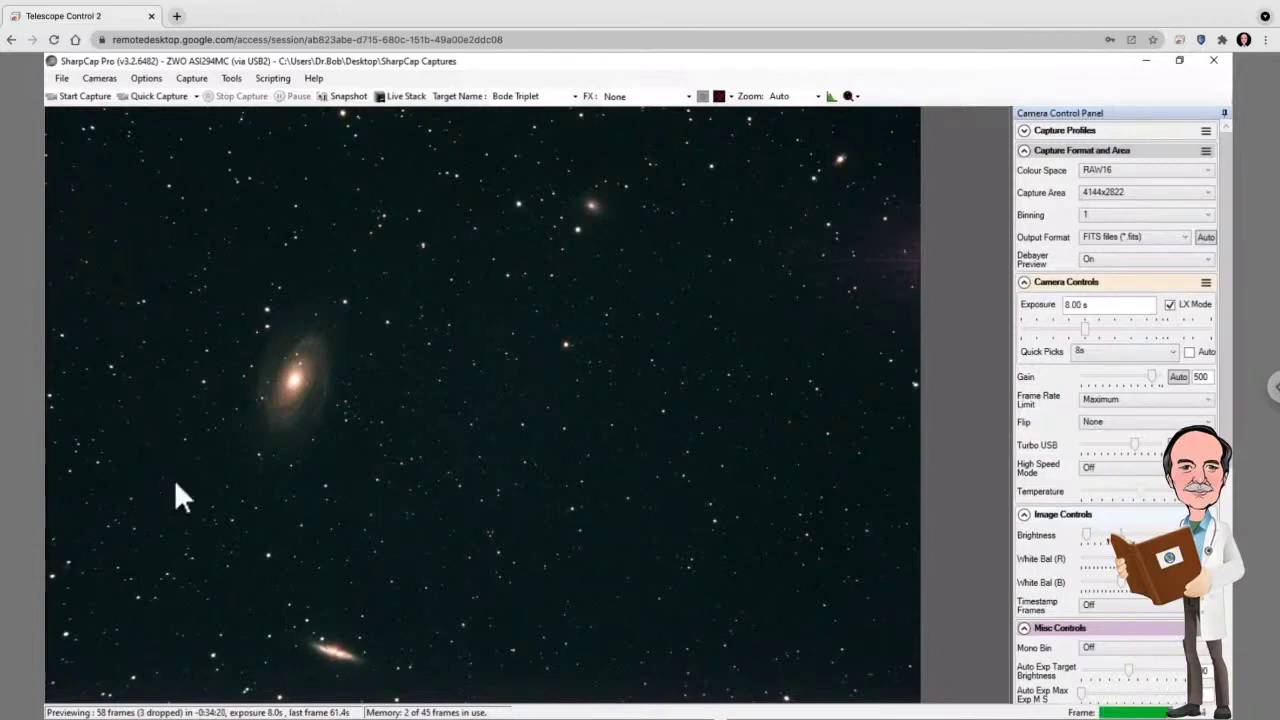
Step: Switch to Stellarium, search for "mar", and go to Markarian's Chain
{"action": "mouse_move", "coordinate": [540, 715]}
{"action": "mouse_move", "coordinate": [708, 710]}
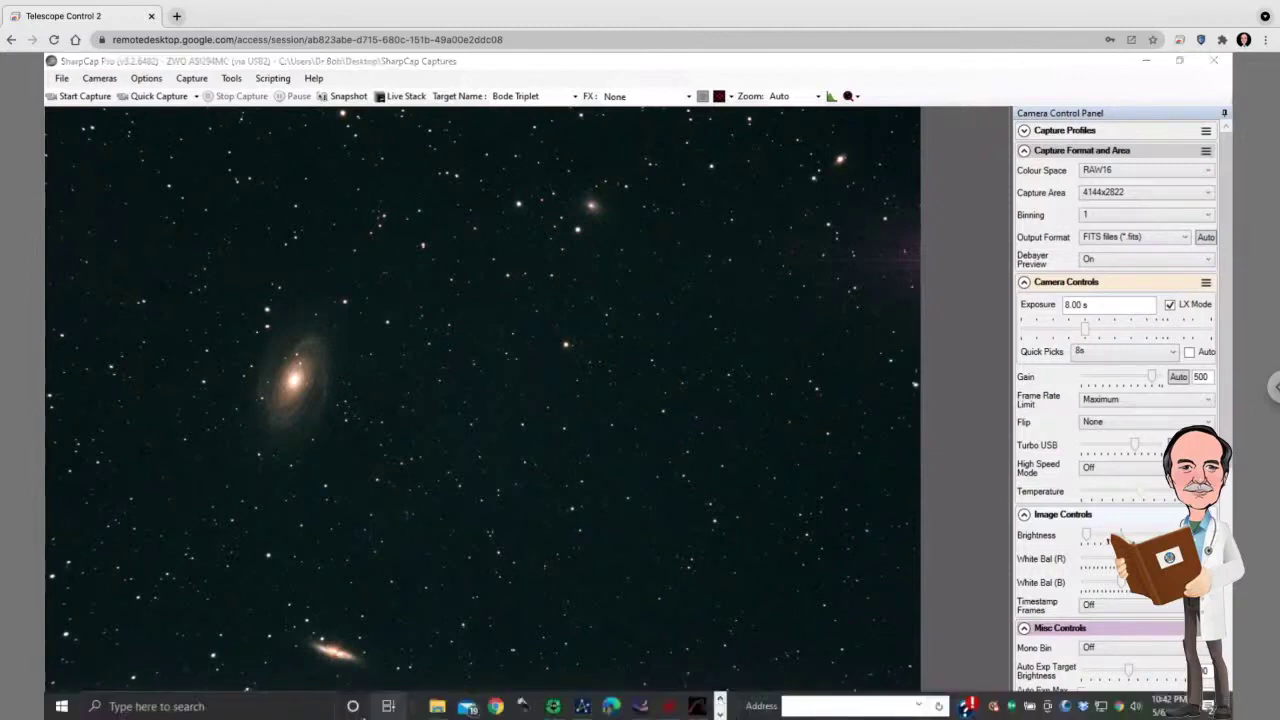
{"action": "left_click", "coordinate": [641, 707]}
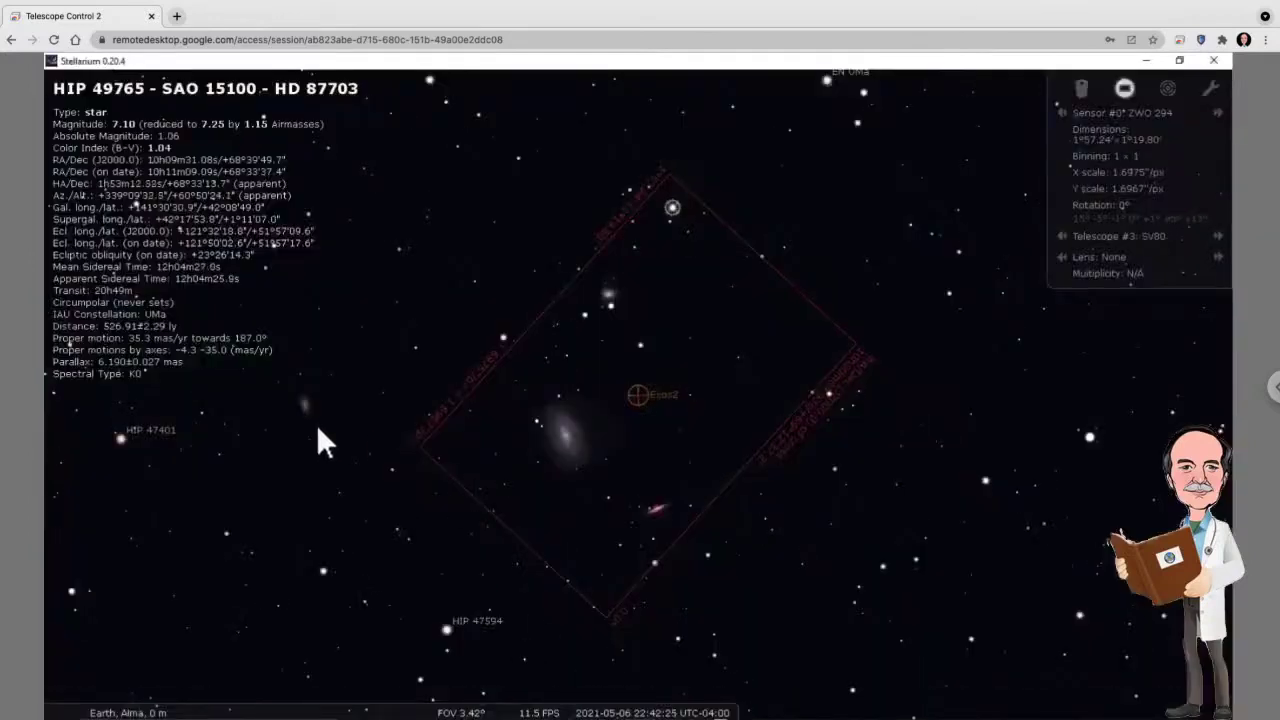
{"action": "mouse_move", "coordinate": [28, 500]}
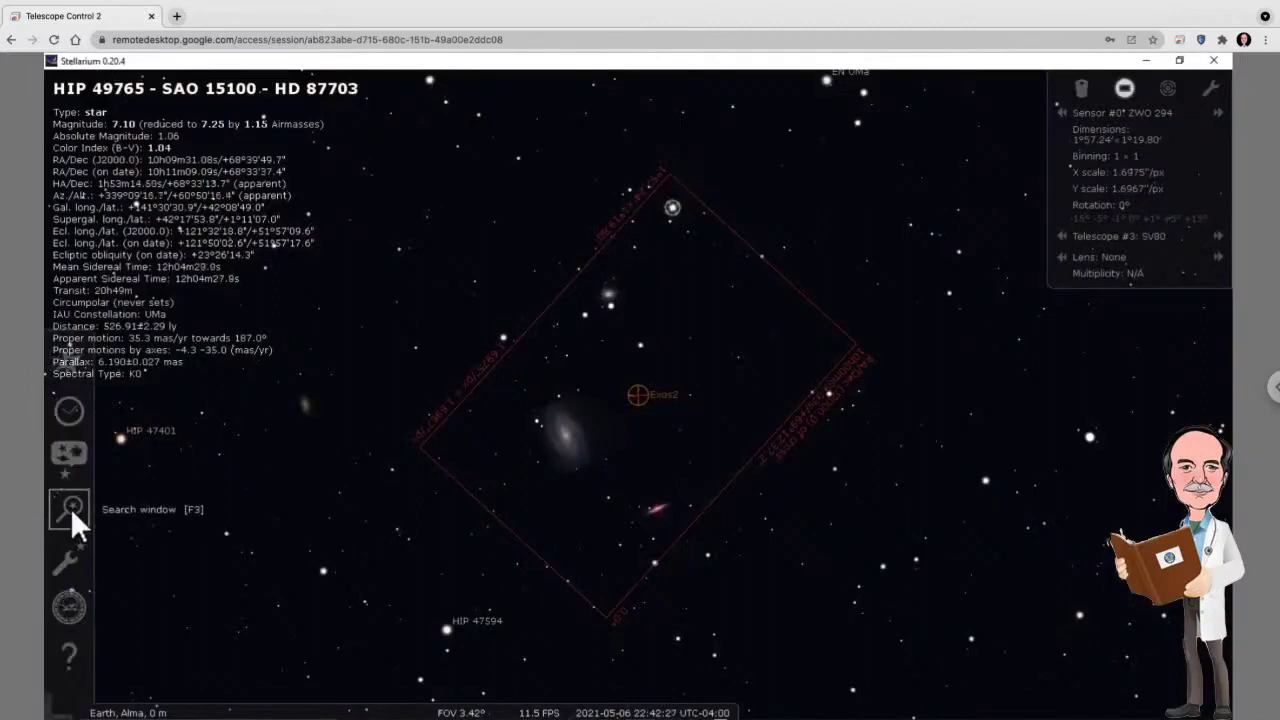
{"action": "left_click", "coordinate": [70, 507]}
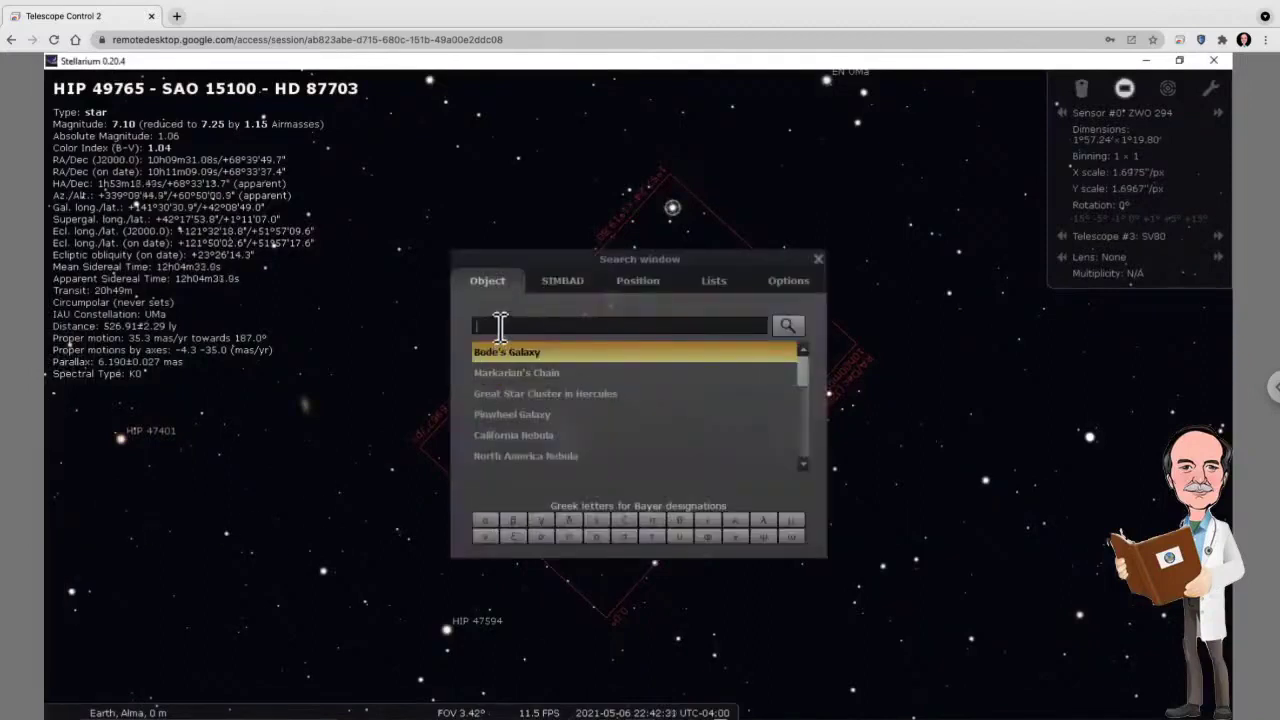
{"action": "type", "text": "mar"}
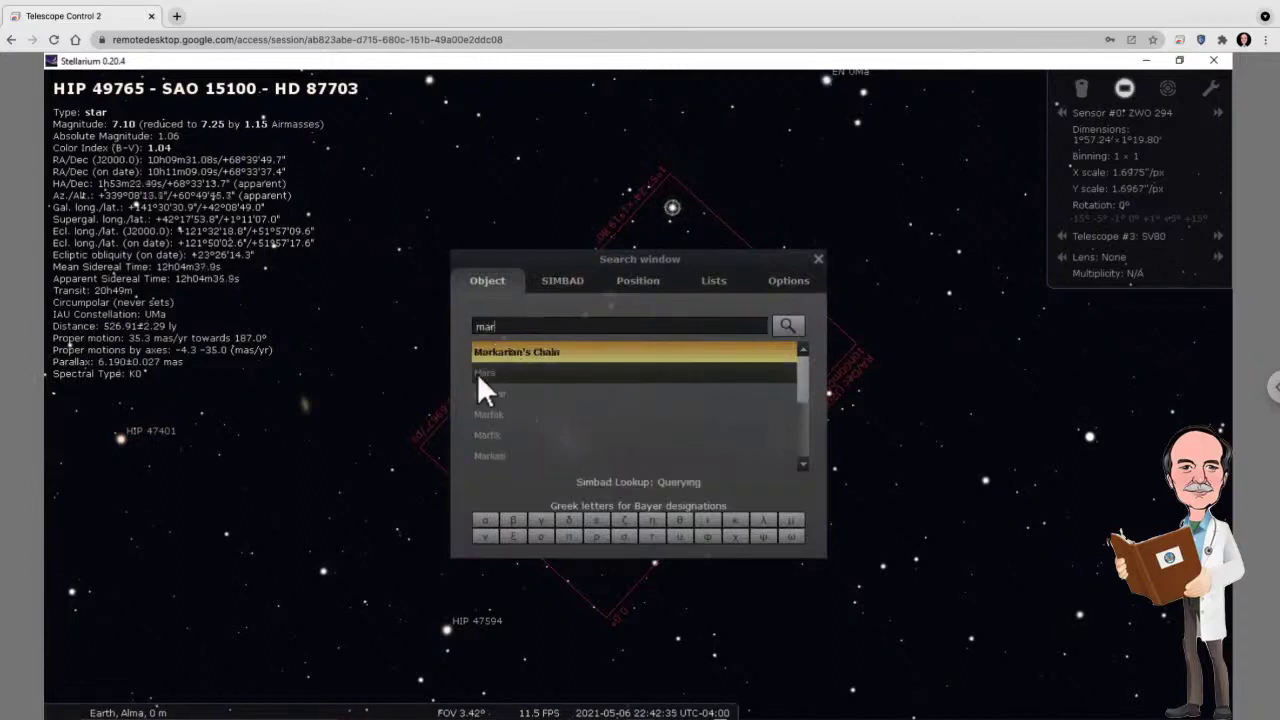
{"action": "left_click", "coordinate": [582, 346]}
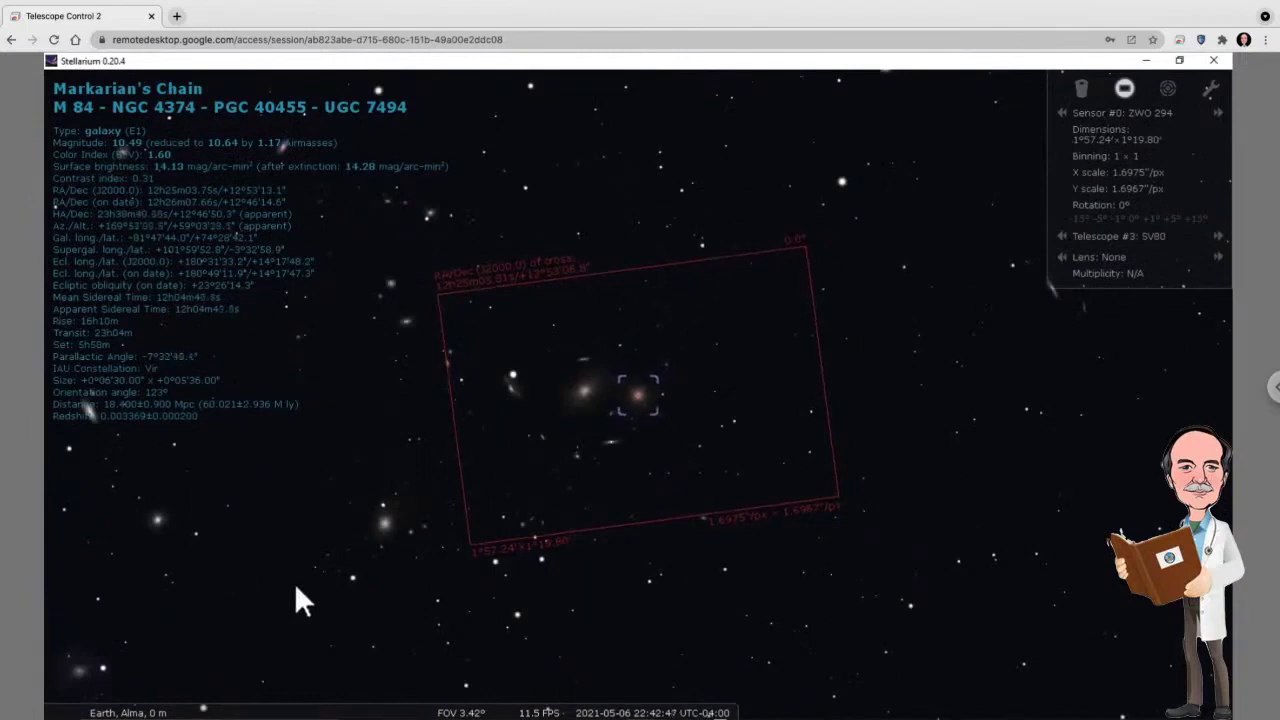
Step: Select the star 6 Com near Markarian's Chain in the wide sky view and centre the view on it
{"action": "scroll", "coordinate": [401, 596], "scroll_direction": "down", "scroll_amount": 5}
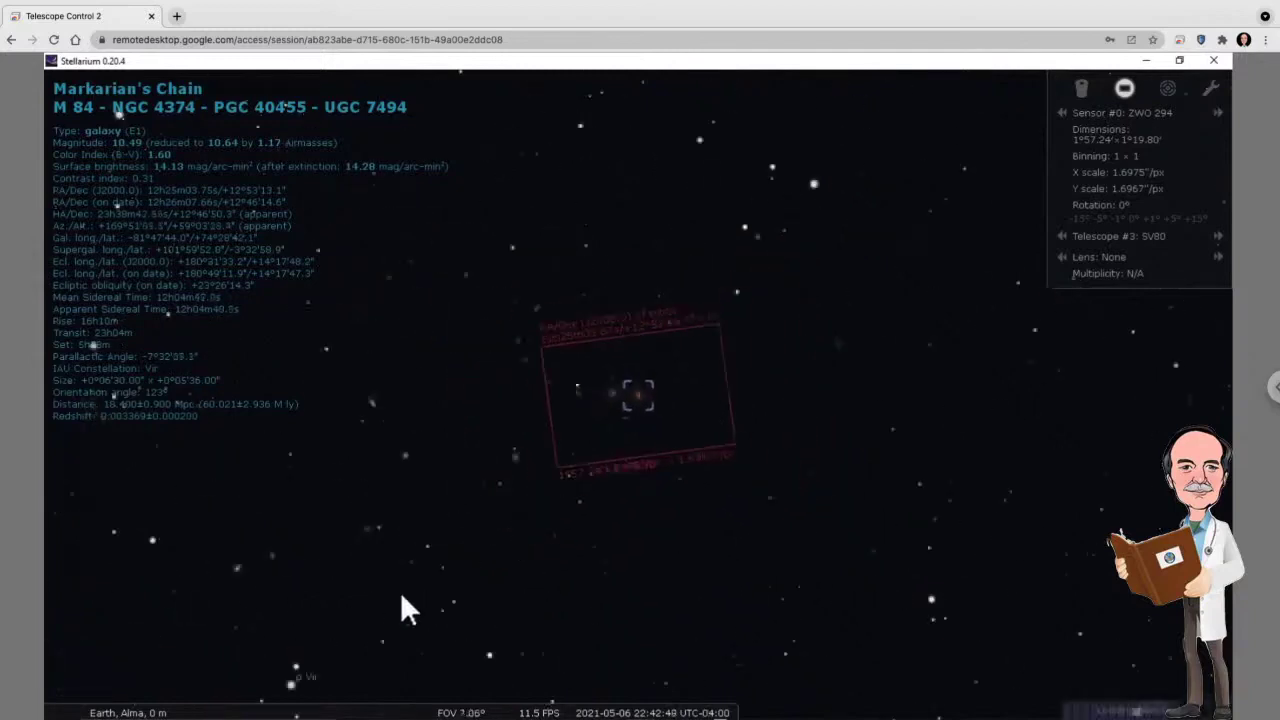
{"action": "scroll", "coordinate": [401, 597], "scroll_direction": "down", "scroll_amount": 5}
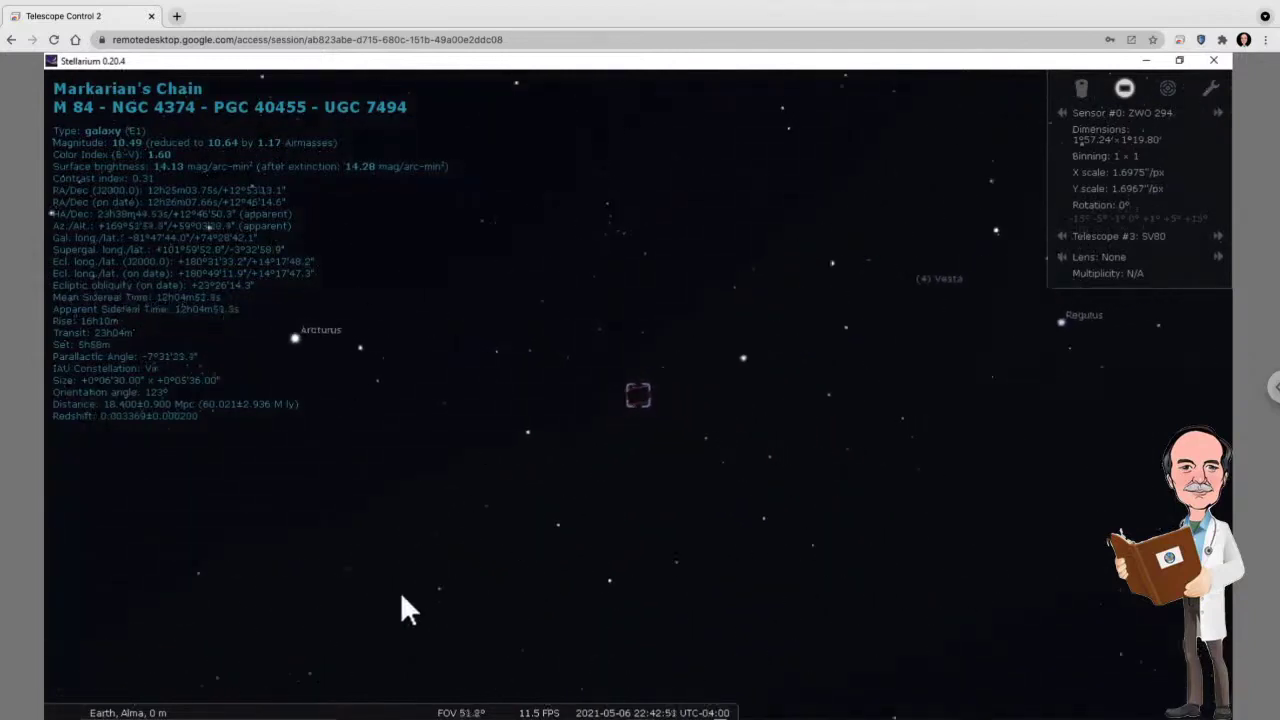
{"action": "scroll", "coordinate": [401, 598], "scroll_direction": "down", "scroll_amount": 4}
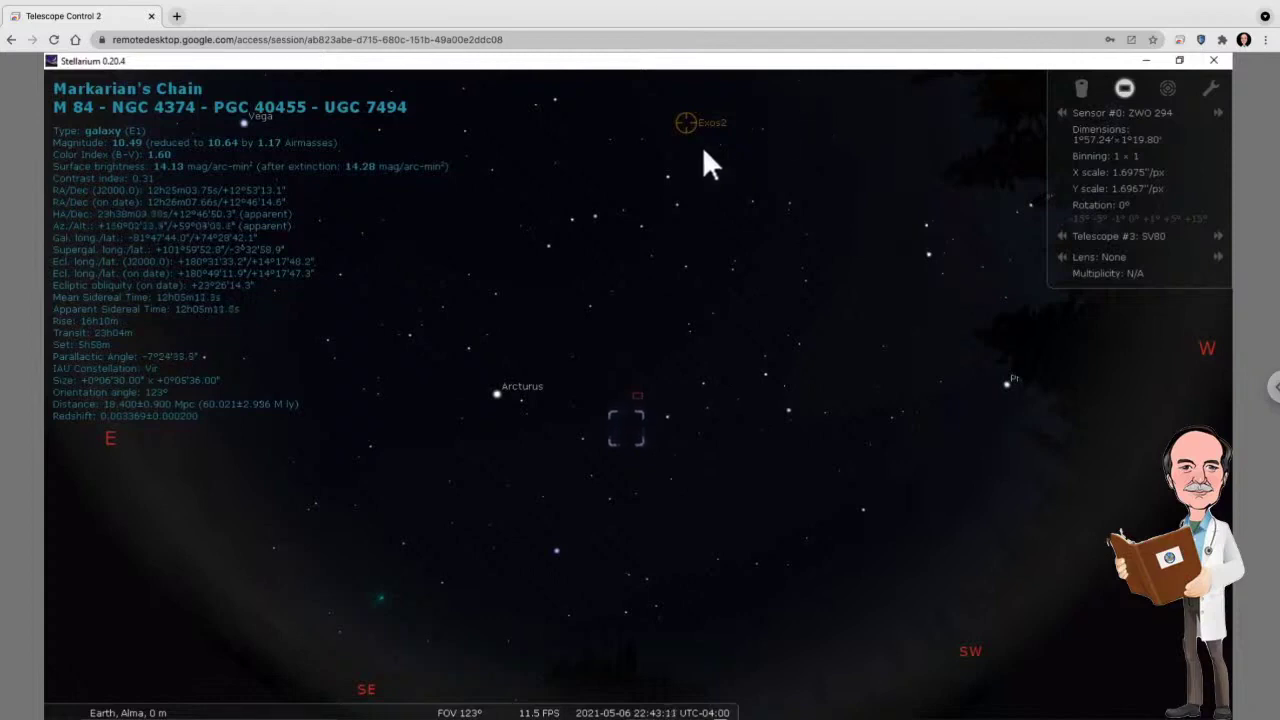
{"action": "left_click", "coordinate": [627, 431]}
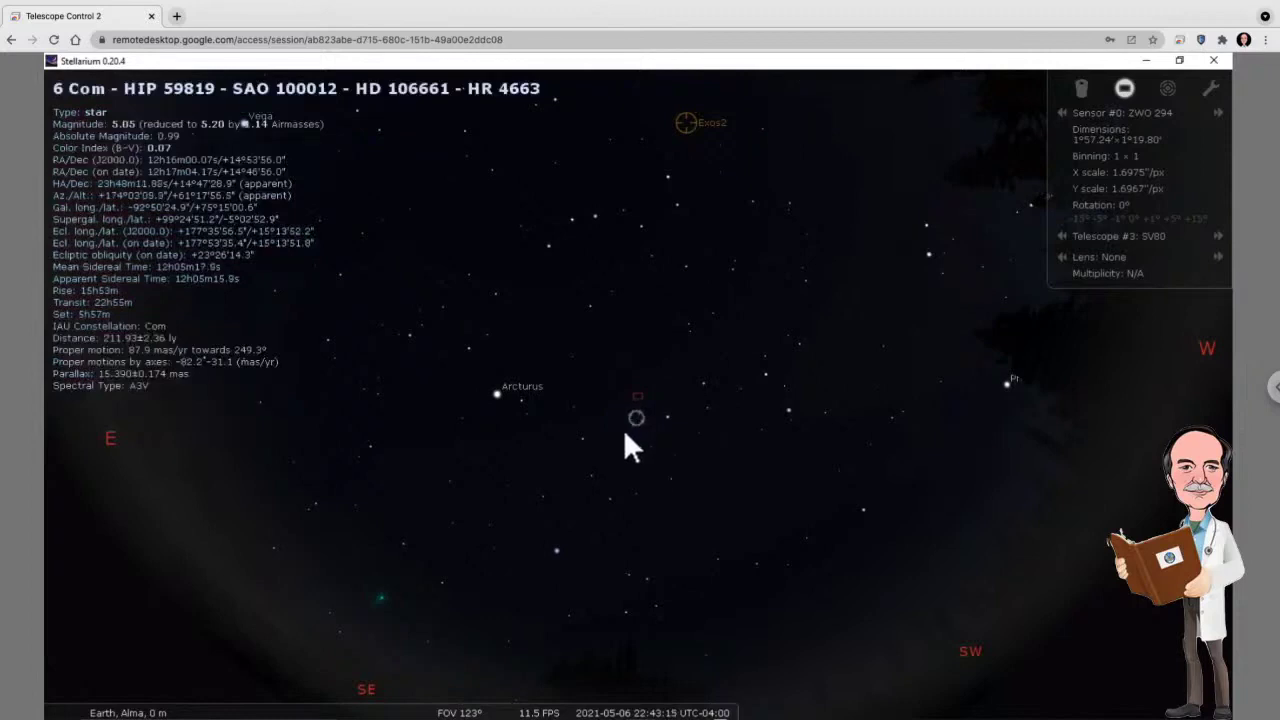
{"action": "key", "text": "space"}
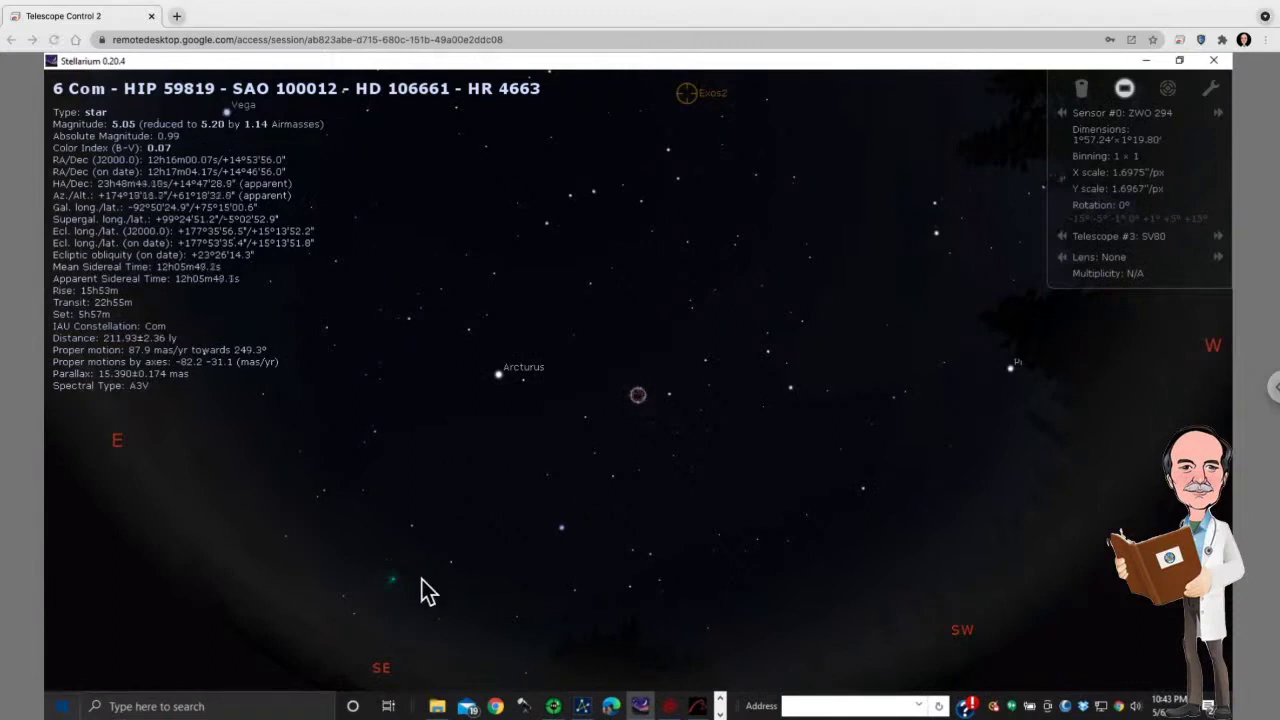
Step: Switch to SkyTrack and download the Geostationary Satellites TLE file, acknowledging the notice about satellite passes
{"action": "left_click", "coordinate": [672, 708]}
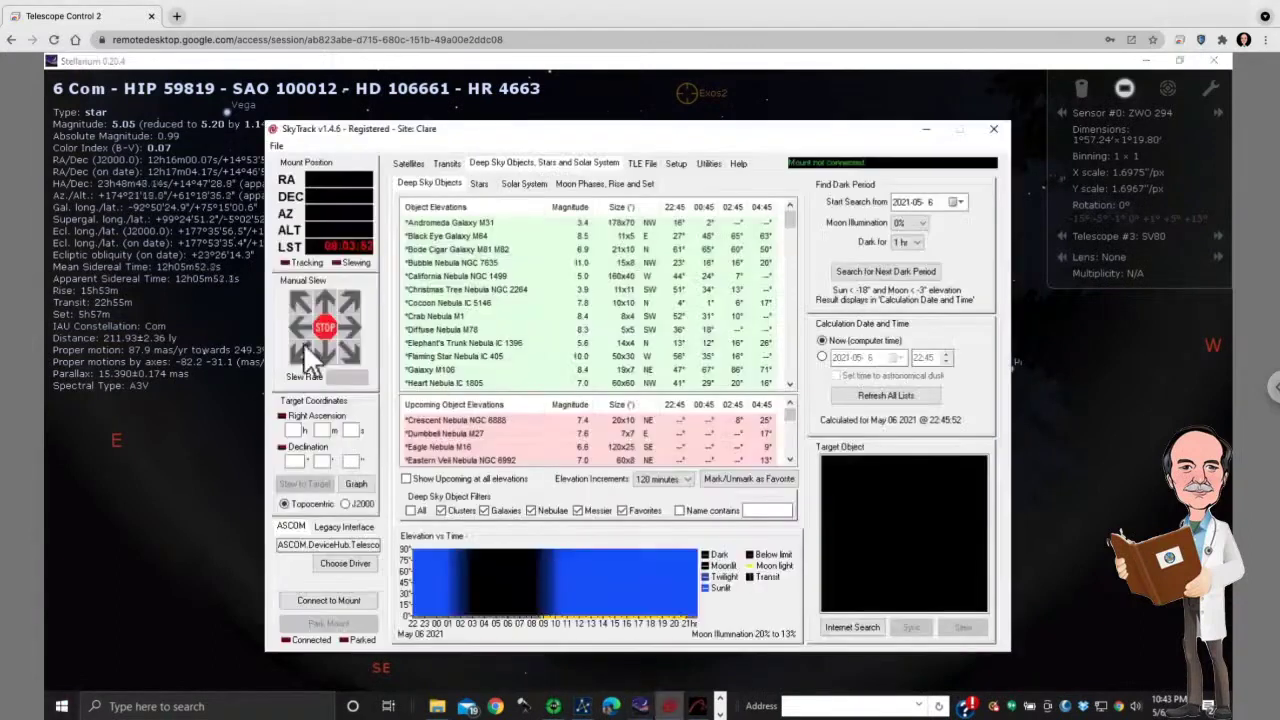
{"action": "left_click", "coordinate": [640, 164]}
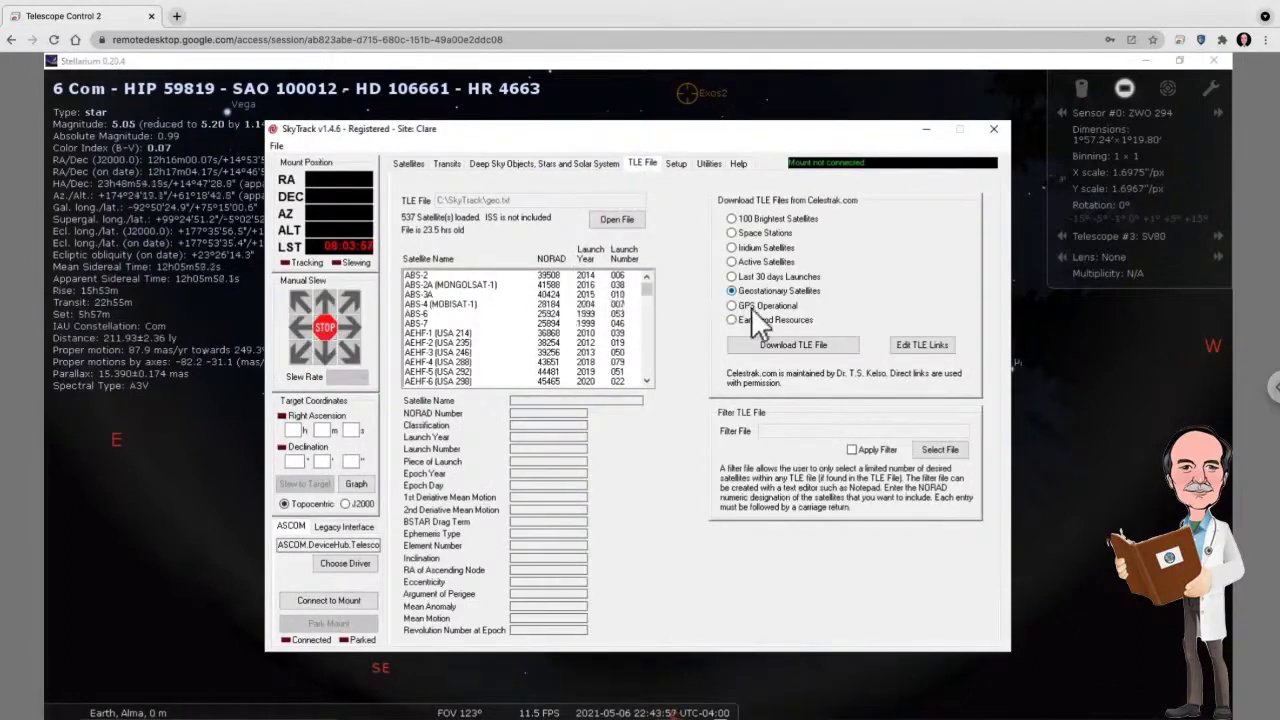
{"action": "left_click", "coordinate": [771, 340]}
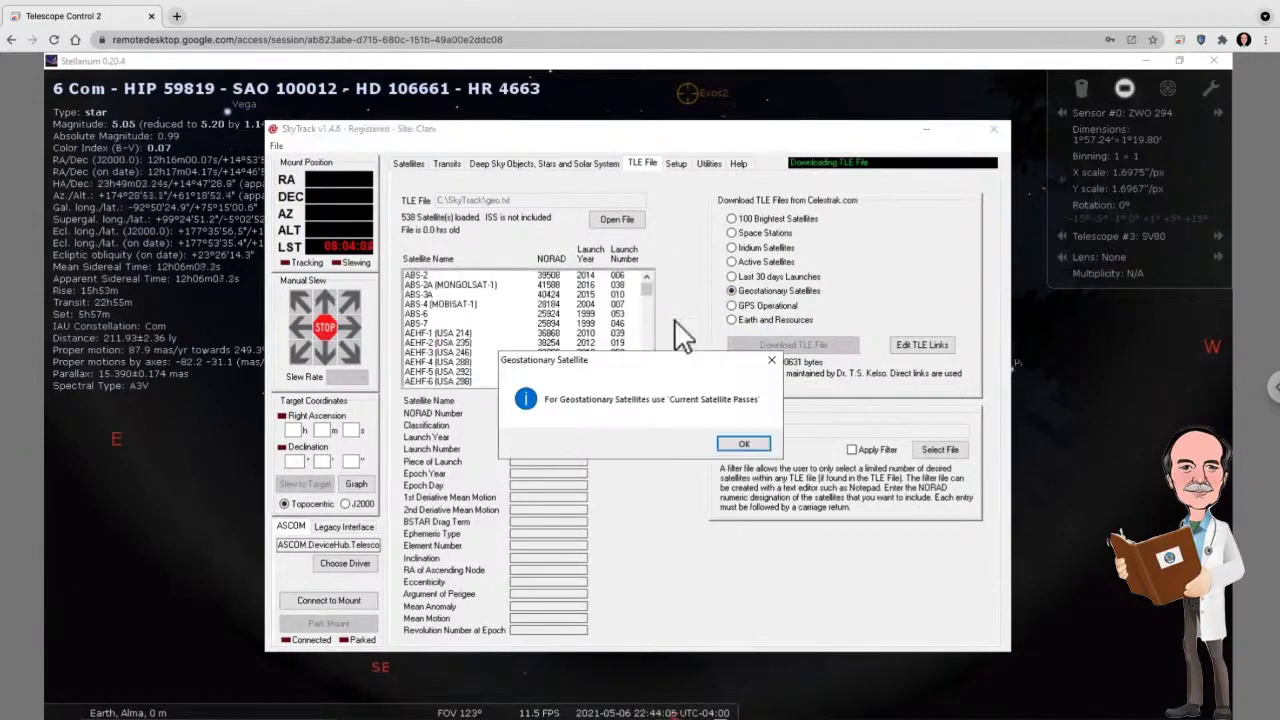
{"action": "left_click", "coordinate": [744, 442]}
Step: Show the current visible satellites, connect SkyTrack to the mount, and dismiss the UTC offset warning
{"action": "left_click", "coordinate": [406, 163]}
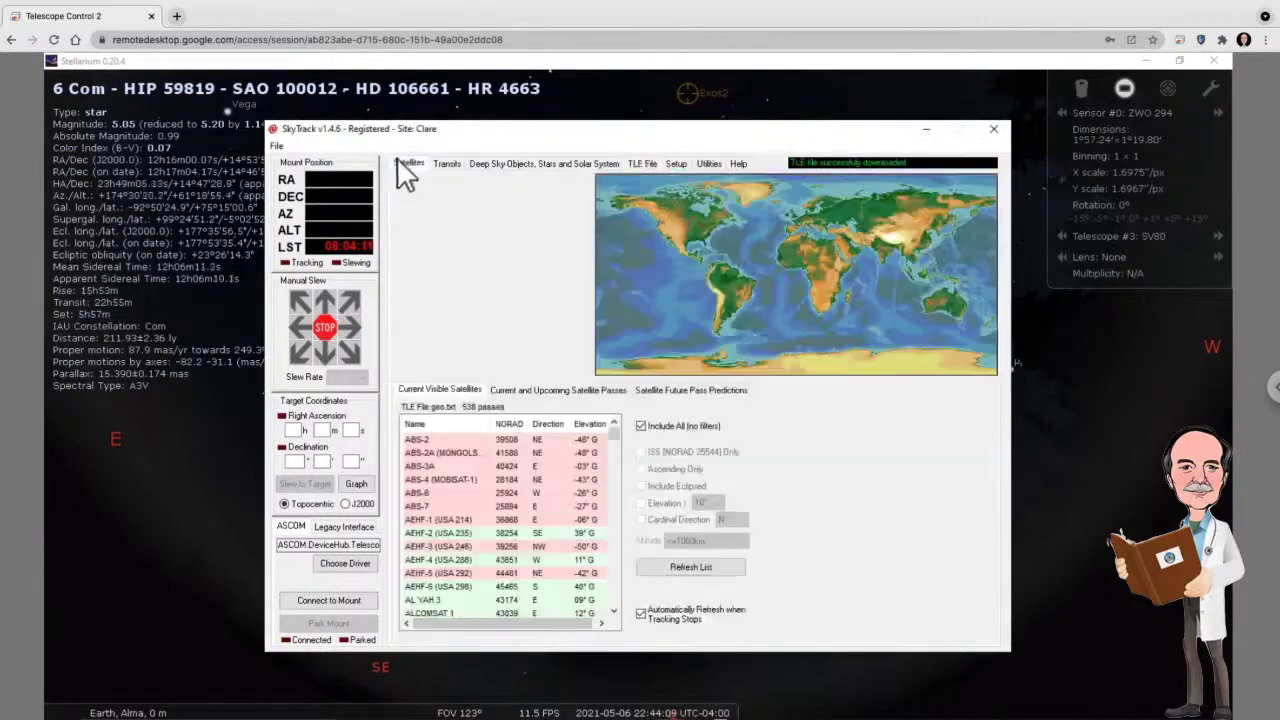
{"action": "left_click", "coordinate": [613, 572]}
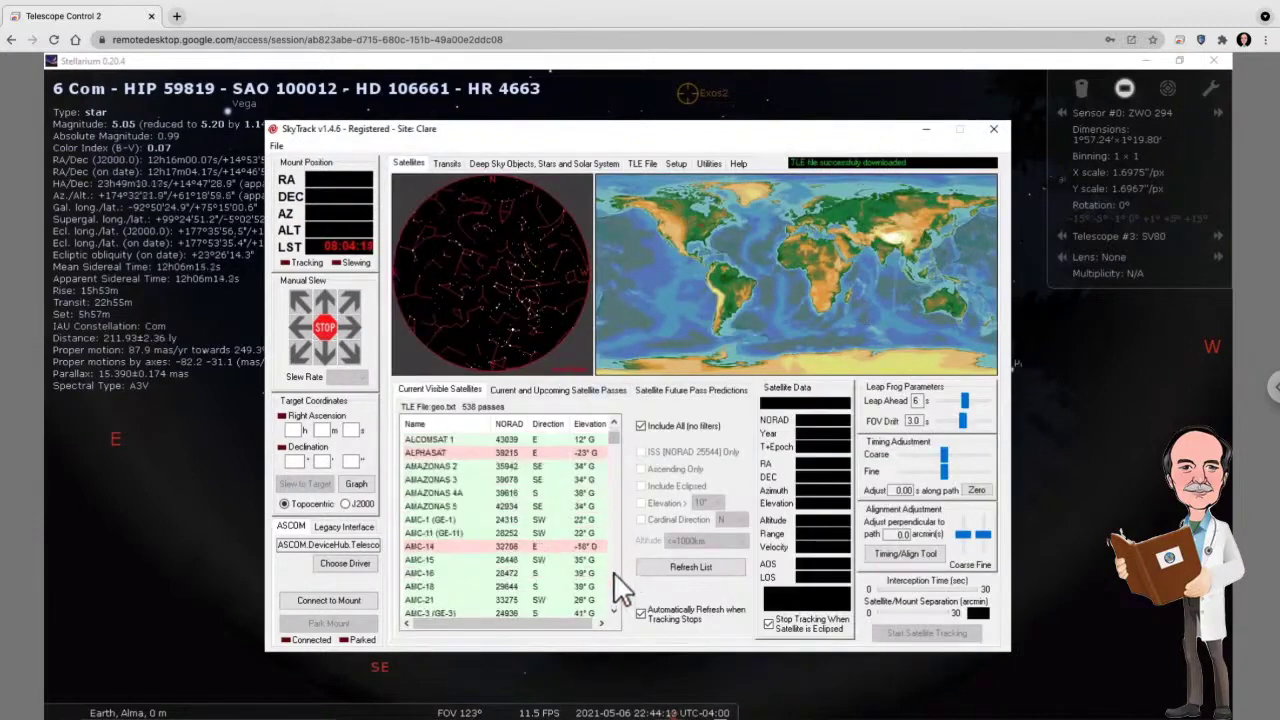
{"action": "left_click", "coordinate": [330, 601]}
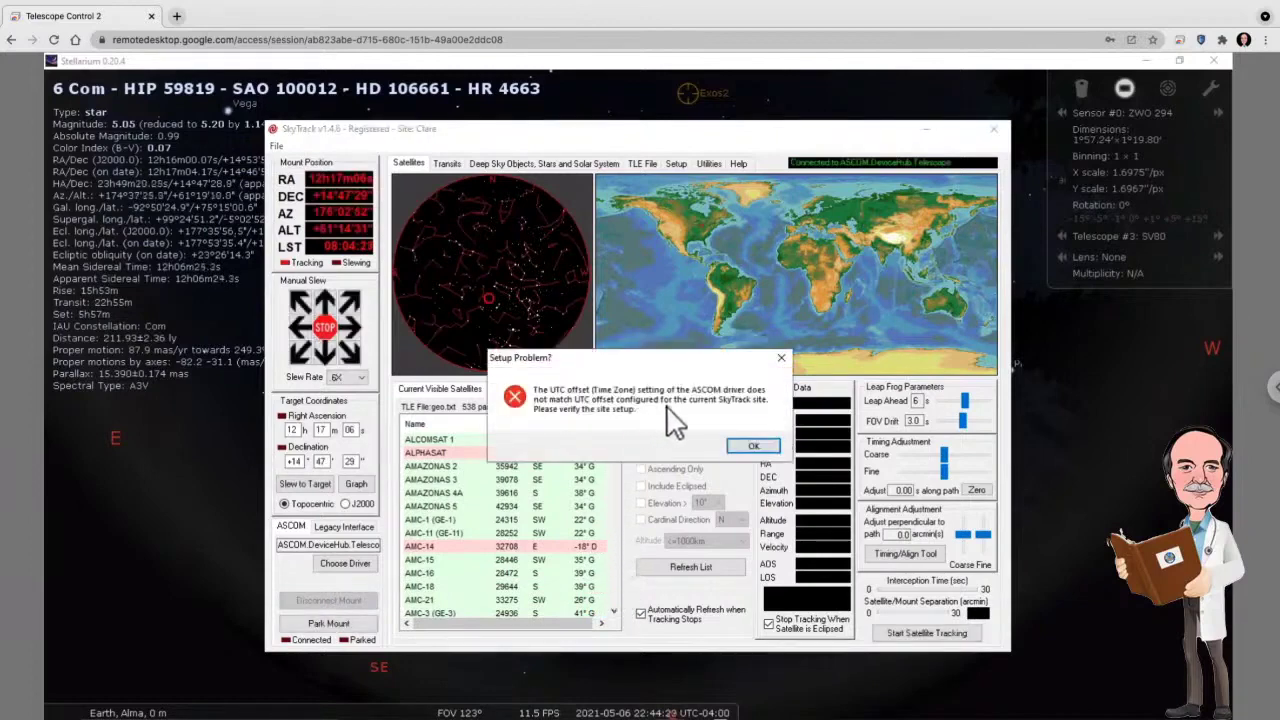
{"action": "left_click", "coordinate": [742, 445]}
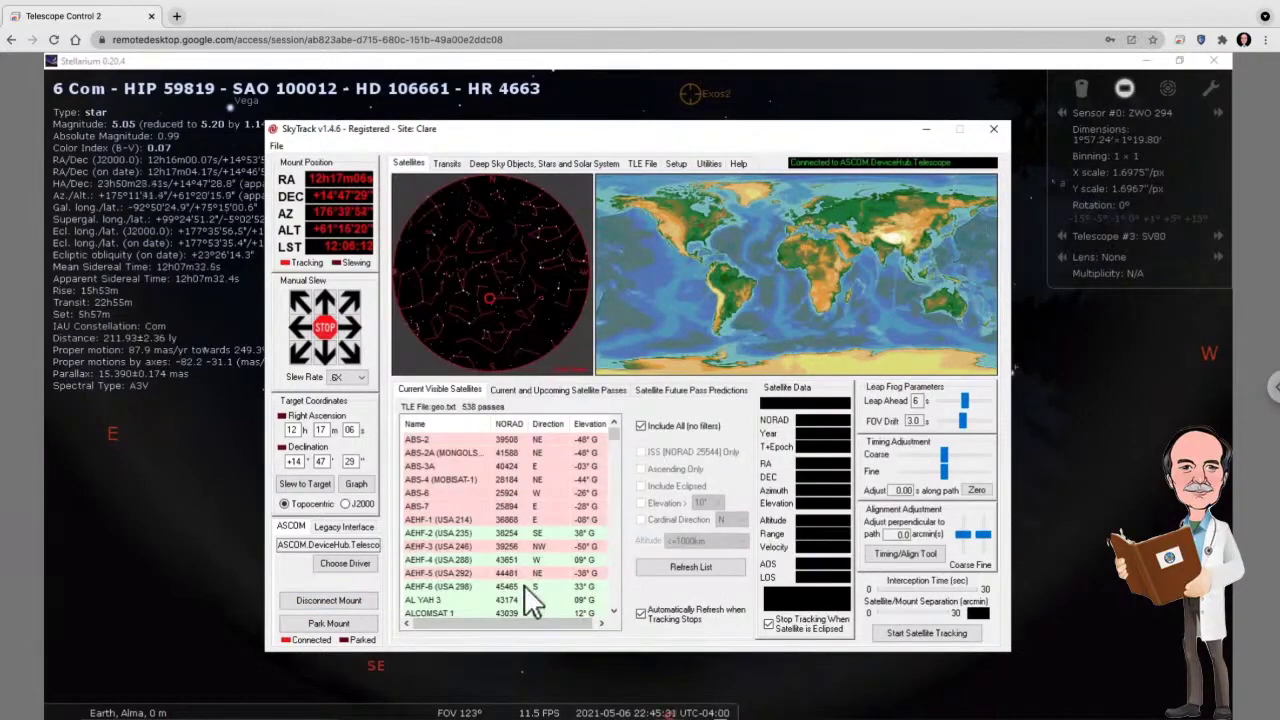
Step: Select the AMAZONAS 5 satellite in the visible satellites list and start tracking it with the mount
{"action": "left_click", "coordinate": [616, 589]}
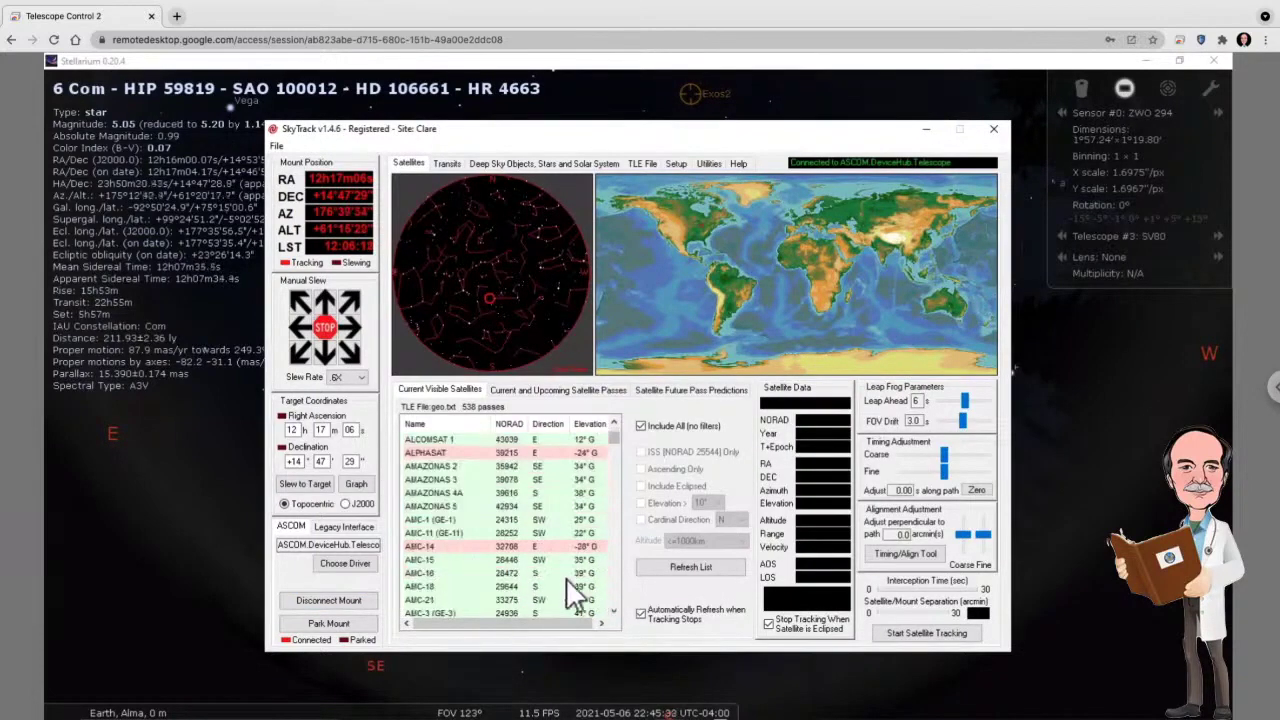
{"action": "left_click", "coordinate": [409, 507]}
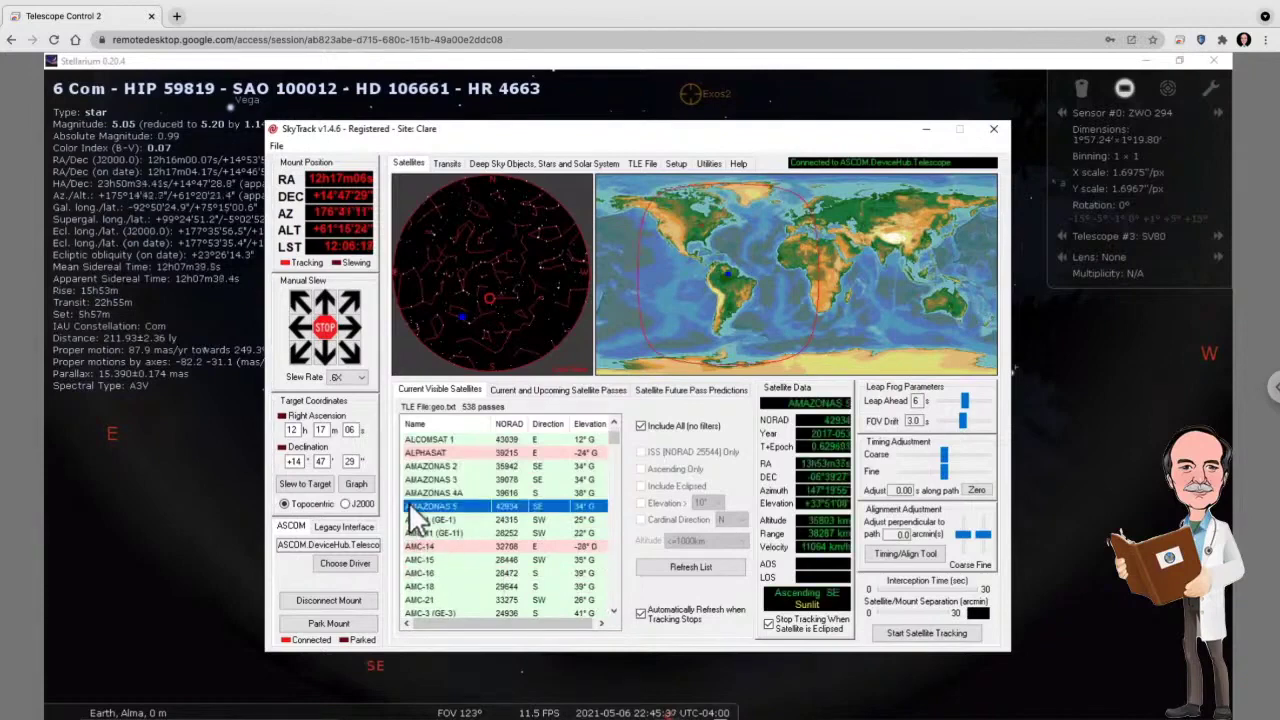
{"action": "left_click", "coordinate": [908, 633]}
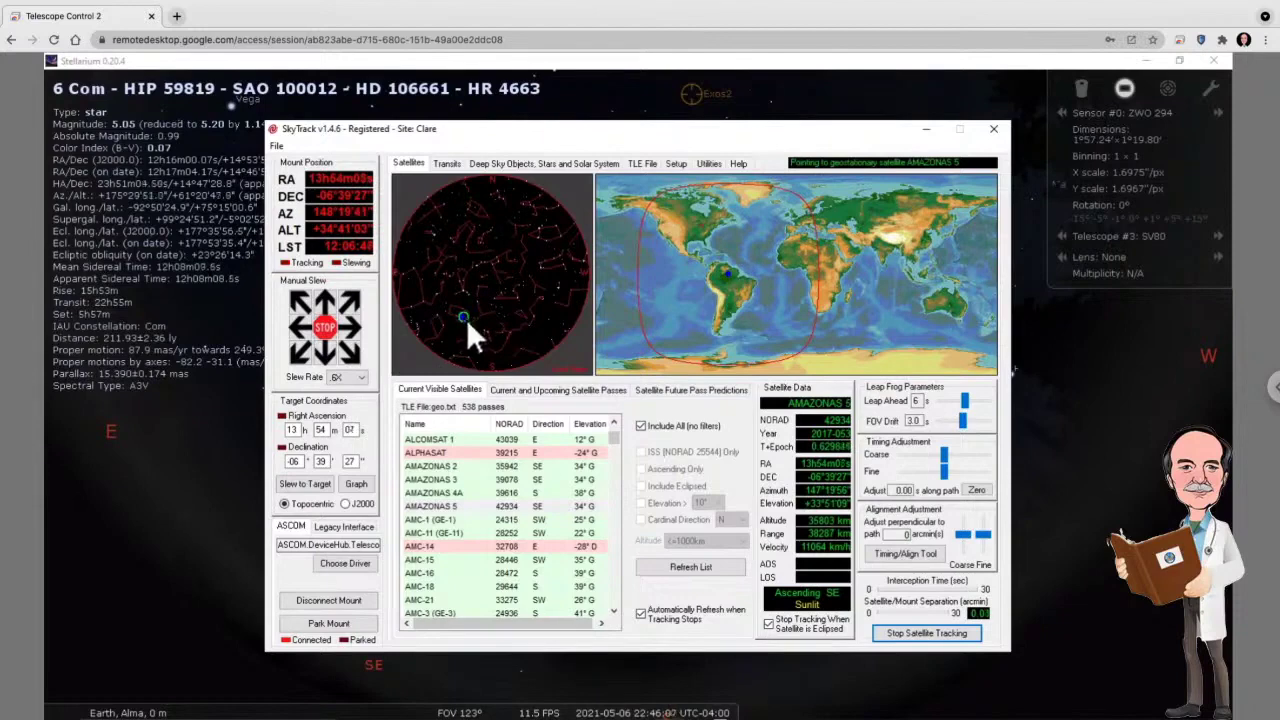
Step: Switch back to SharpCap and set the camera exposure to 15 s
{"action": "mouse_move", "coordinate": [593, 707]}
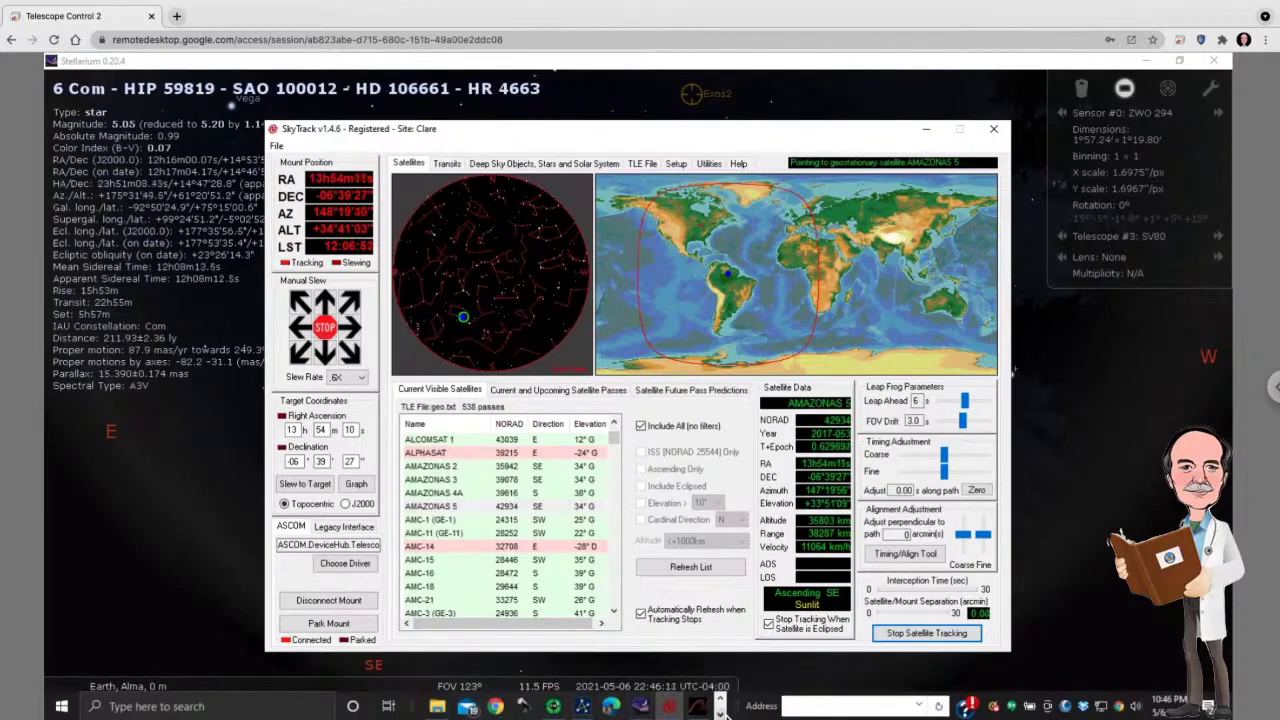
{"action": "left_click", "coordinate": [669, 706]}
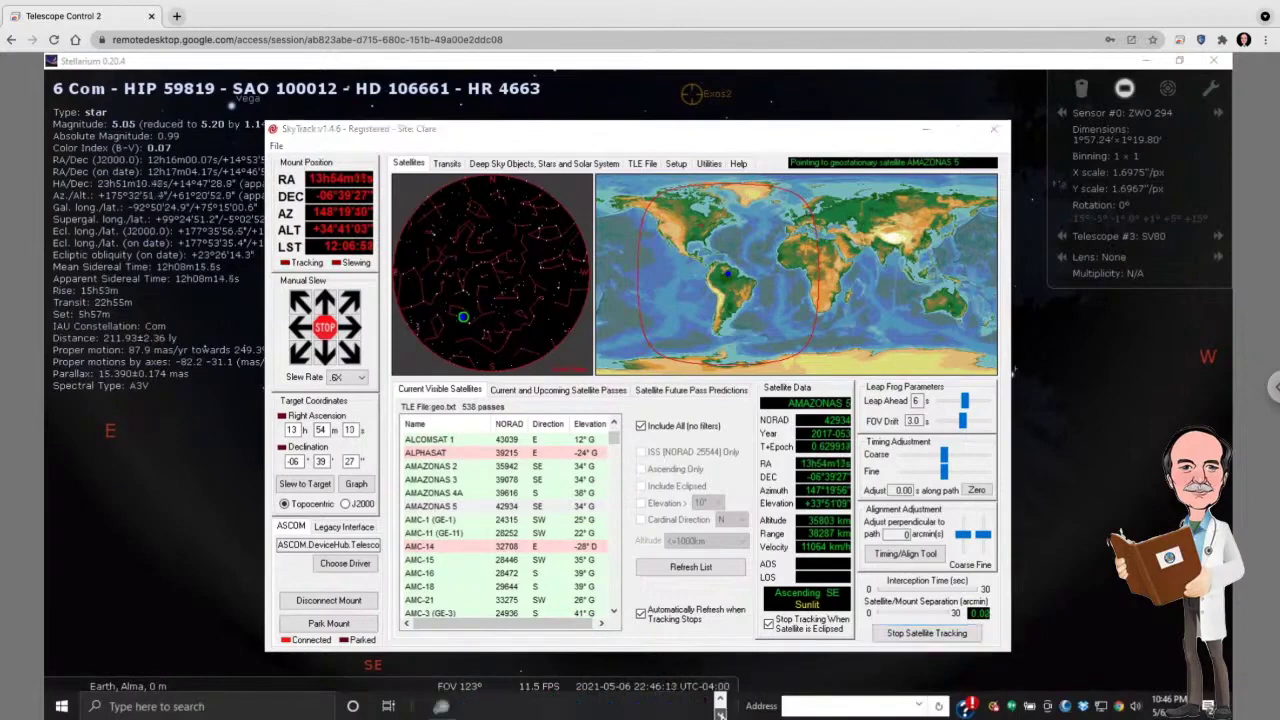
{"action": "left_click", "coordinate": [443, 708]}
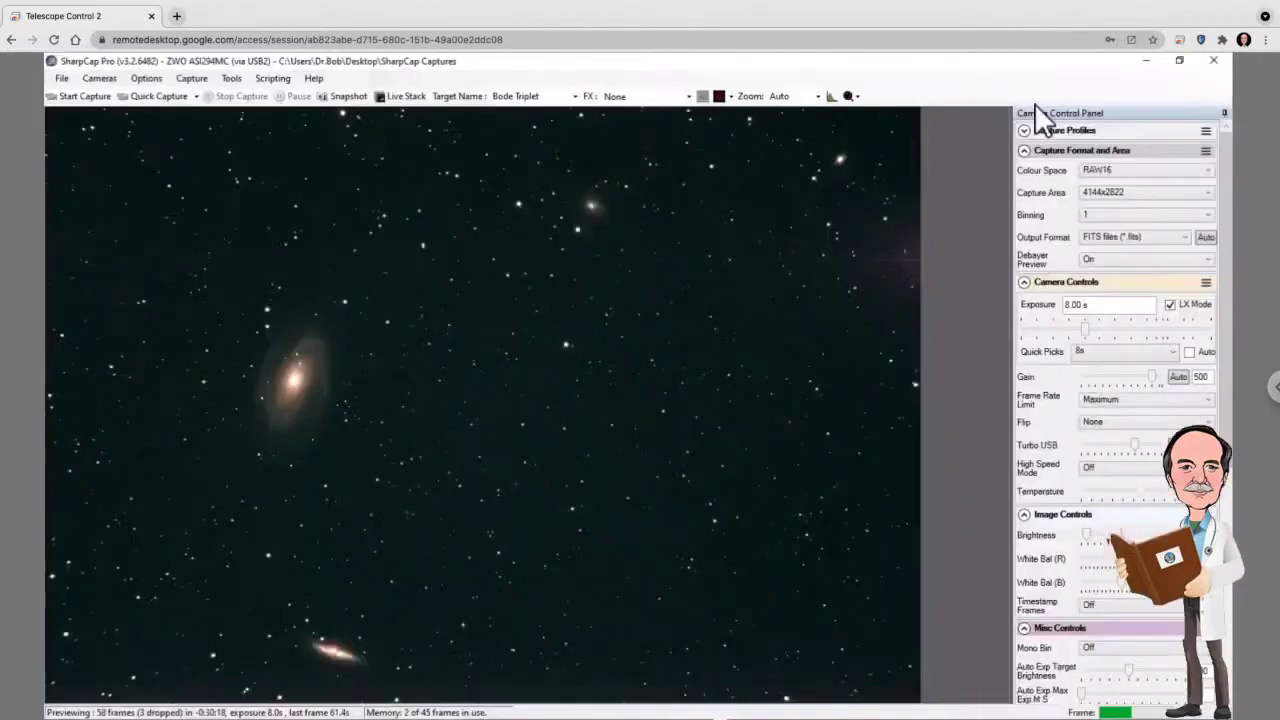
{"action": "left_click", "coordinate": [1097, 352]}
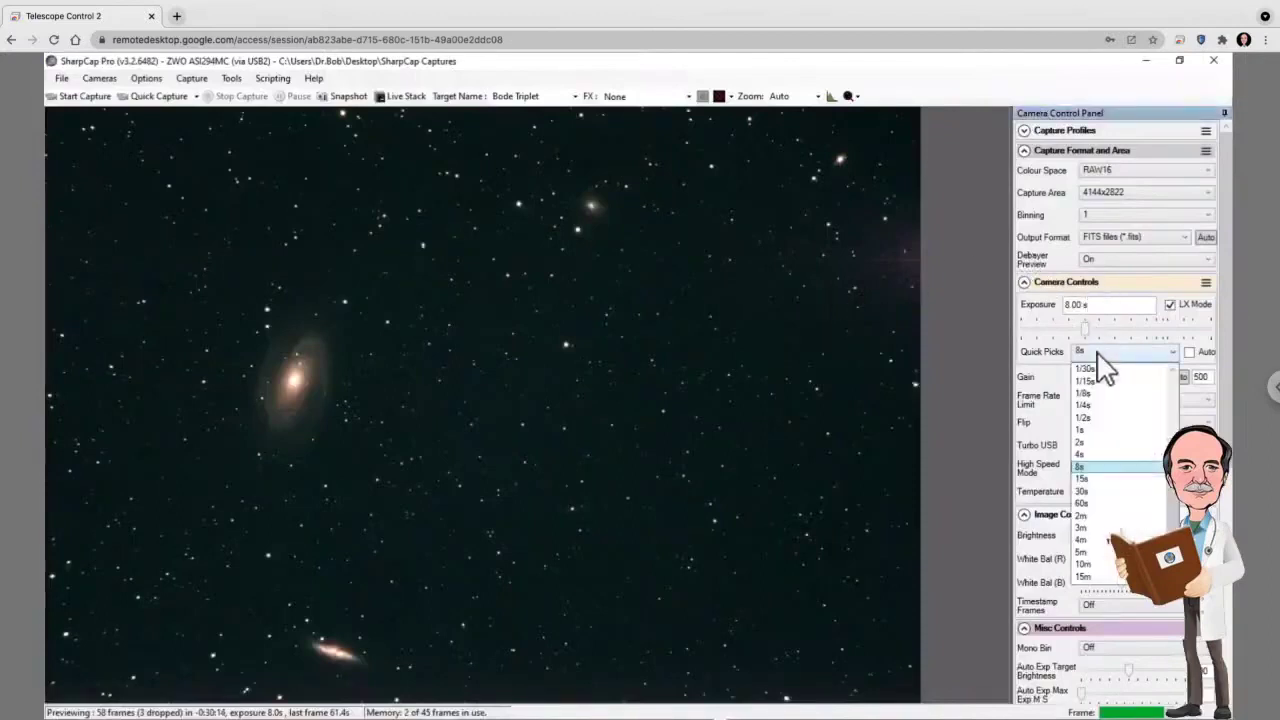
{"action": "left_click", "coordinate": [1100, 482]}
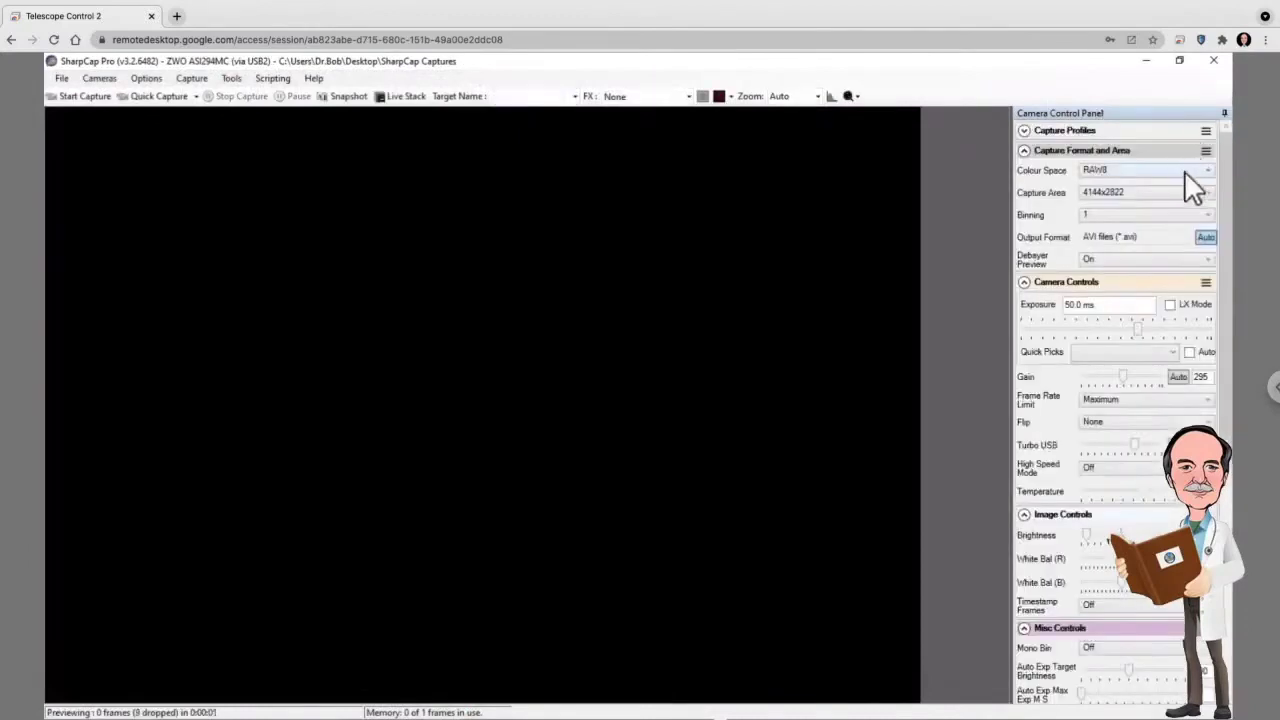
Step: Set the camera's colour space to RAW16 and its output format to FITS files
{"action": "left_click", "coordinate": [1181, 172]}
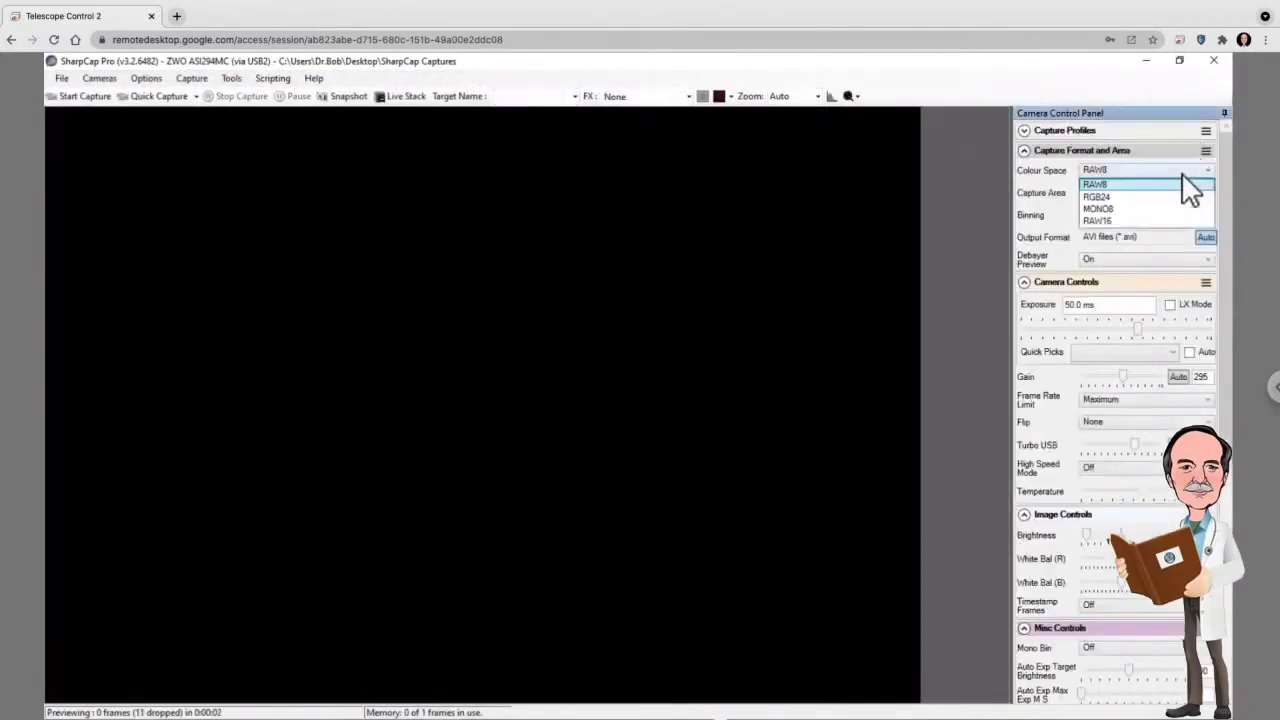
{"action": "left_click", "coordinate": [1139, 222]}
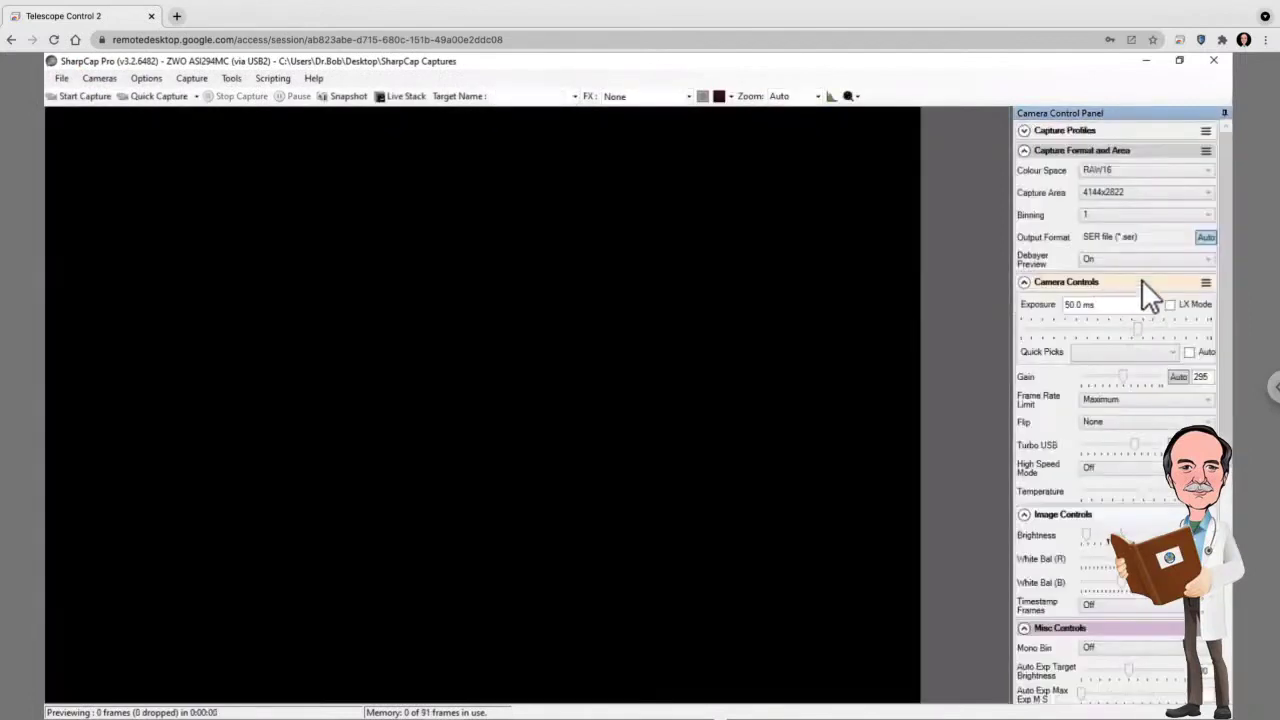
{"action": "left_click", "coordinate": [1187, 237]}
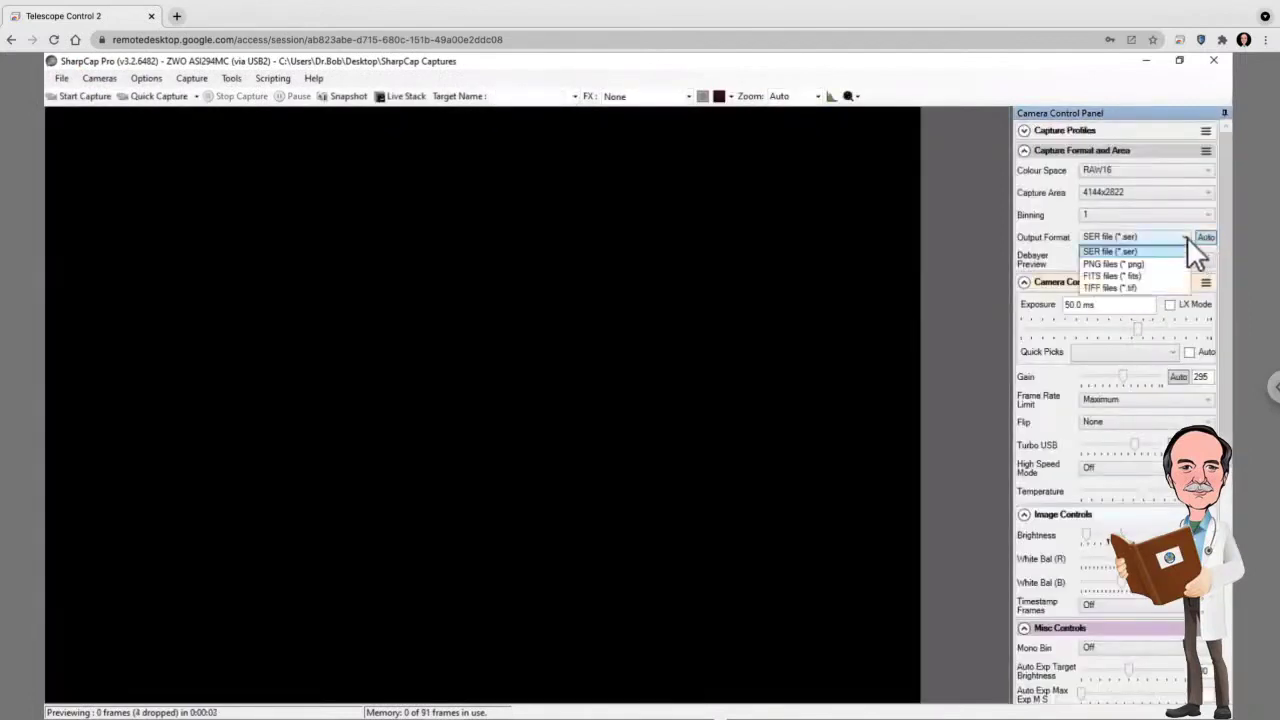
{"action": "left_click", "coordinate": [1135, 277]}
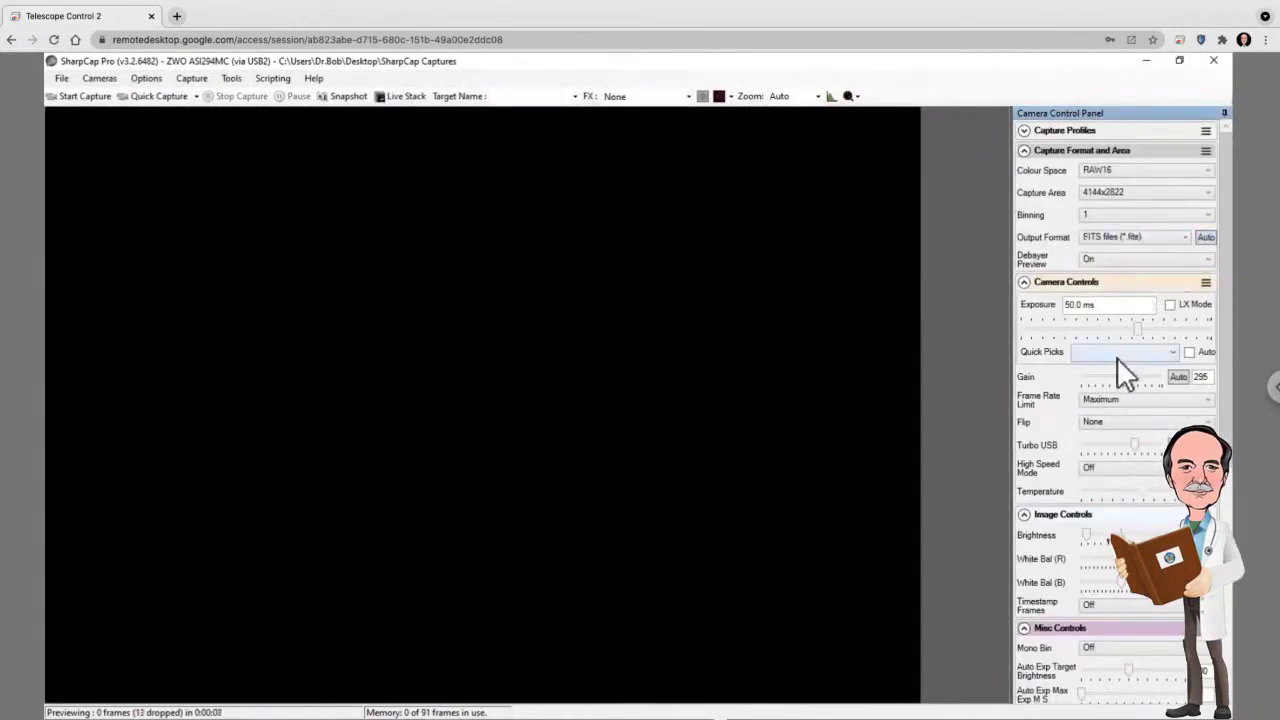
Step: Choose a preset camera exposure from the quick picks
{"action": "left_click", "coordinate": [1117, 355]}
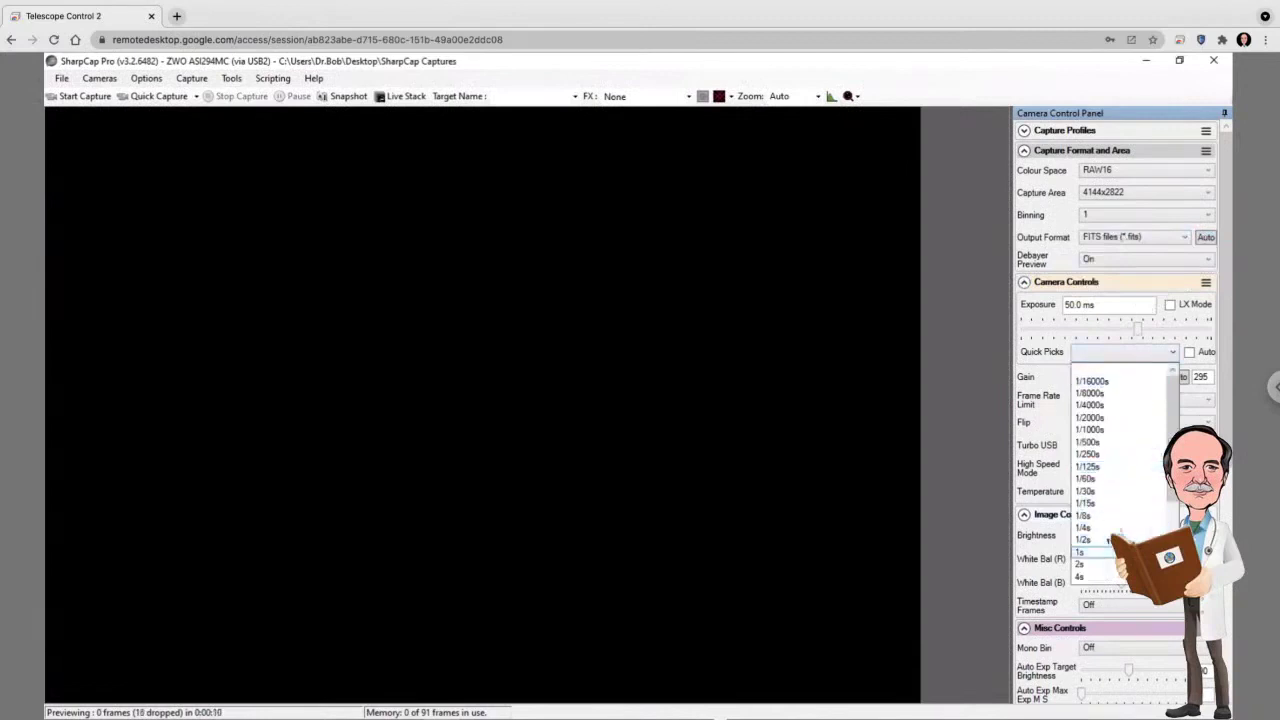
{"action": "scroll", "coordinate": [1100, 470], "scroll_direction": "down", "scroll_amount": 3}
{"action": "left_click", "coordinate": [1082, 480]}
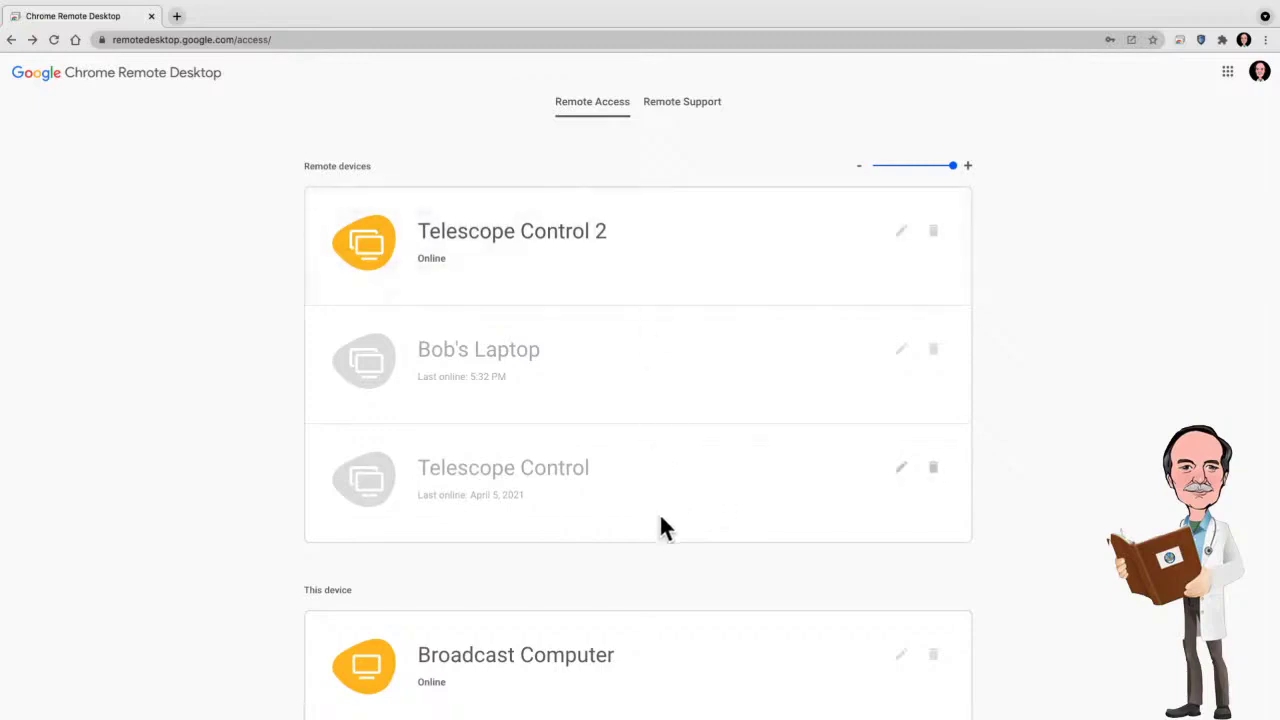
Step: Connect to the Telescope Control 2 remote computer and open the Telescope folder on its desktop
{"action": "left_click", "coordinate": [647, 259]}
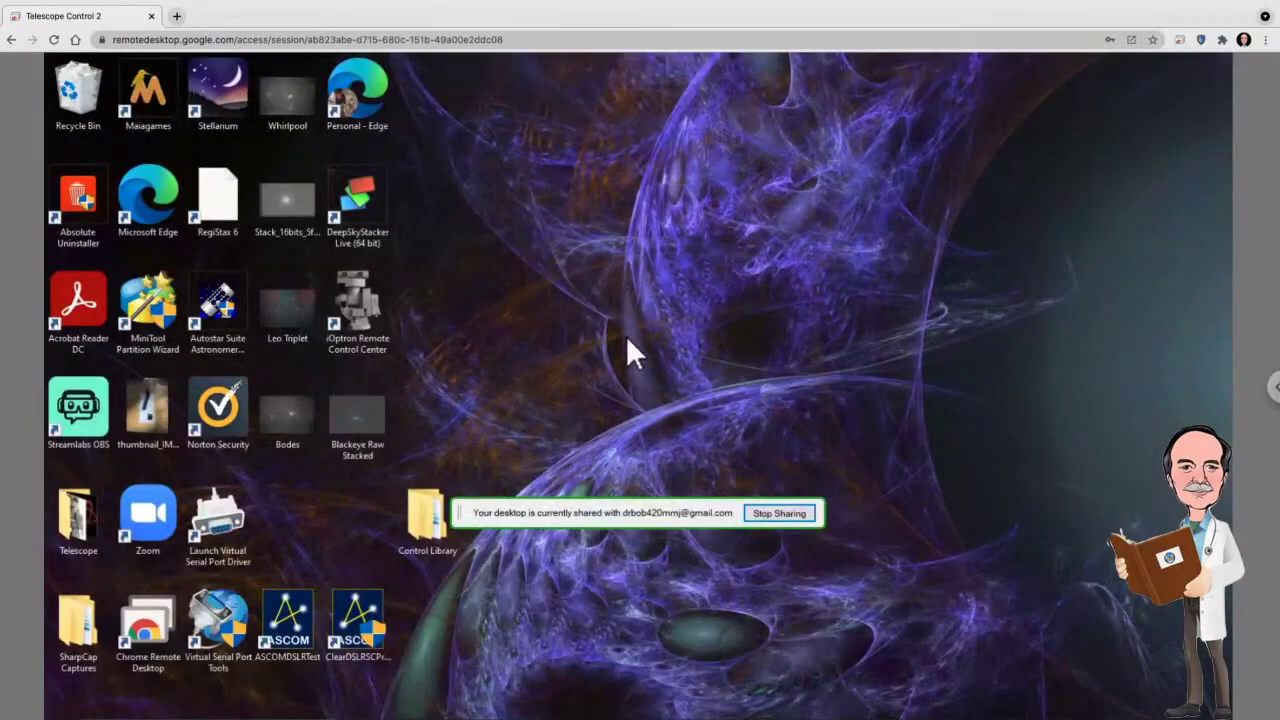
{"action": "left_click", "coordinate": [85, 503]}
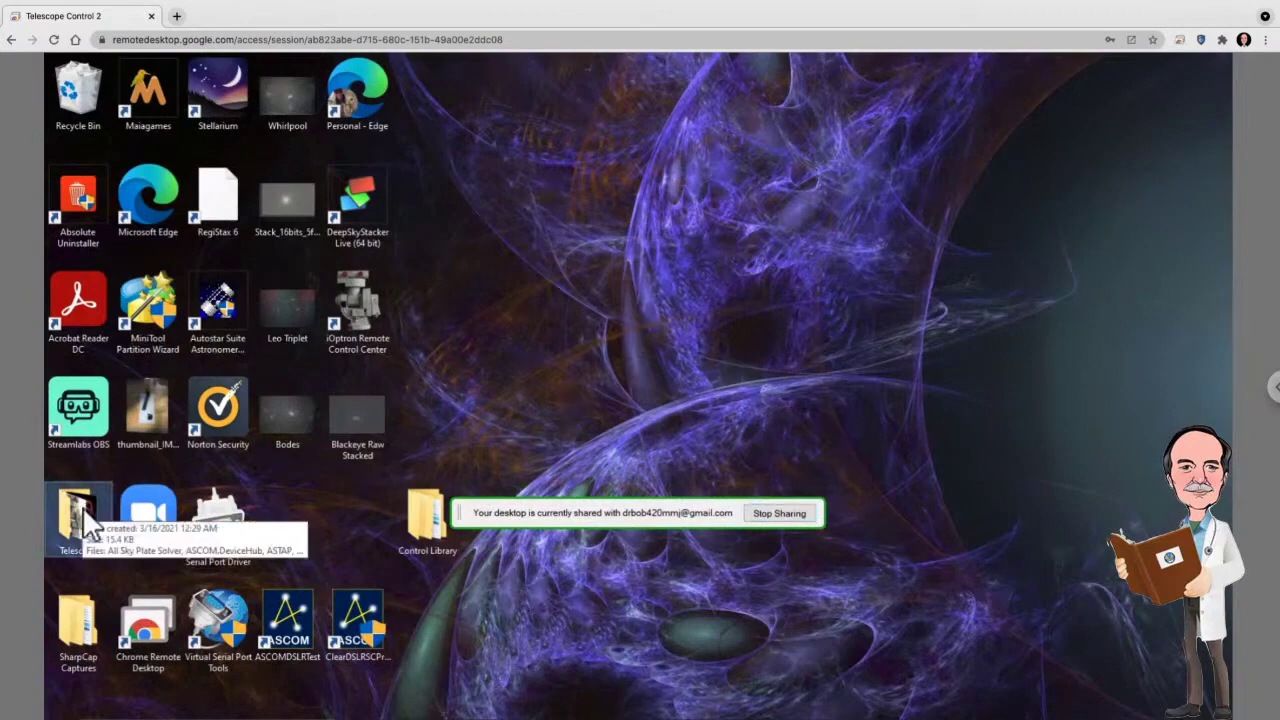
{"action": "double_click", "coordinate": [84, 506]}
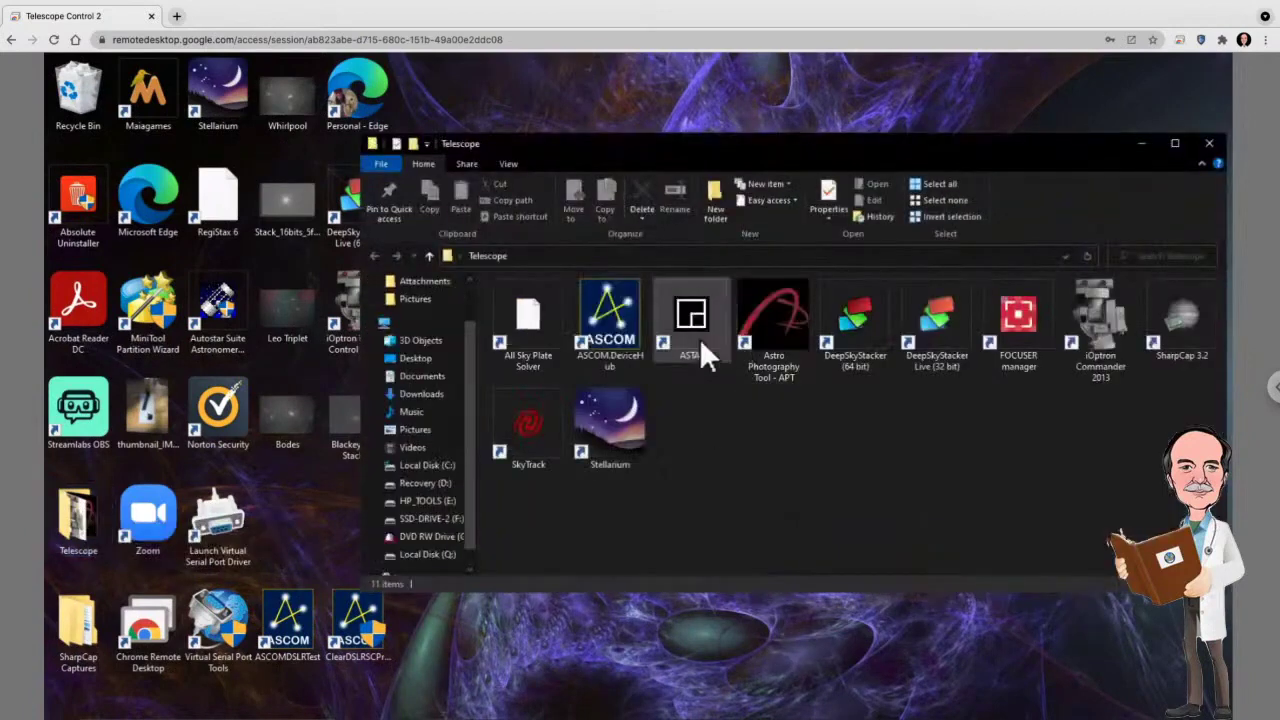
Step: Launch ASCOM Device Hub, connect the ESPMC8 telescope, dismissing any connection errors, and unpark the mount
{"action": "double_click", "coordinate": [613, 328]}
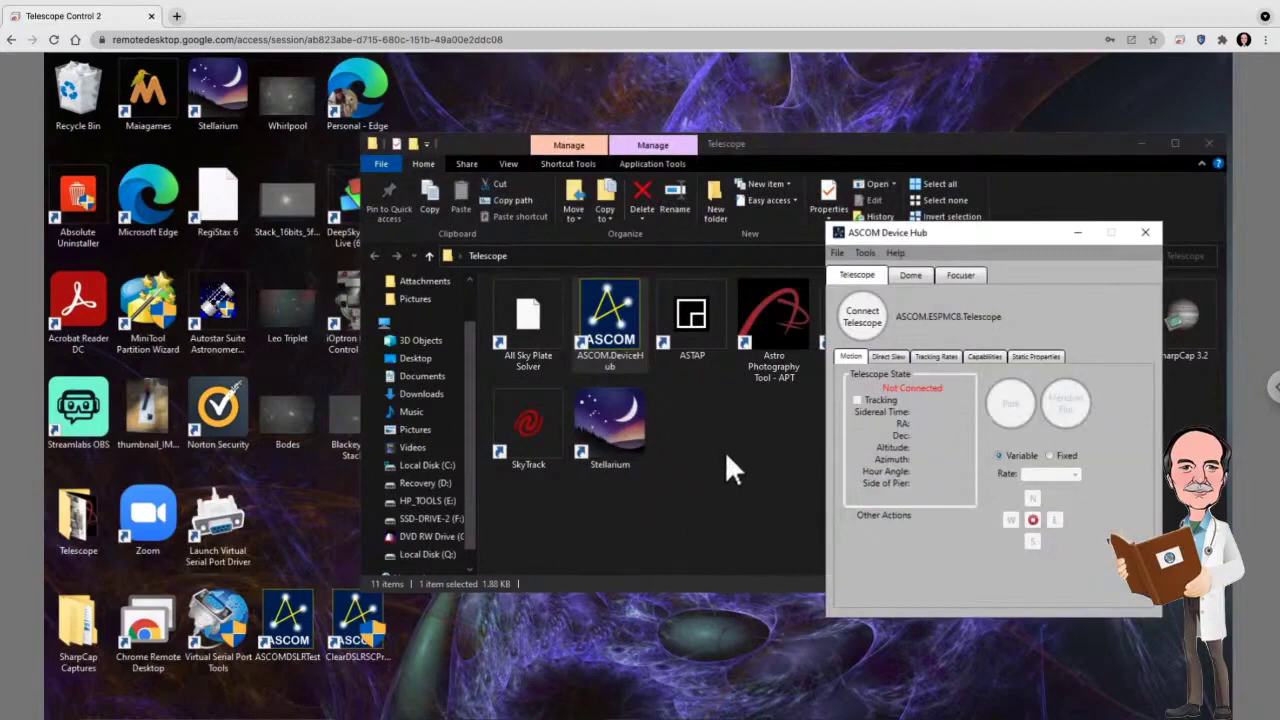
{"action": "left_click", "coordinate": [857, 316]}
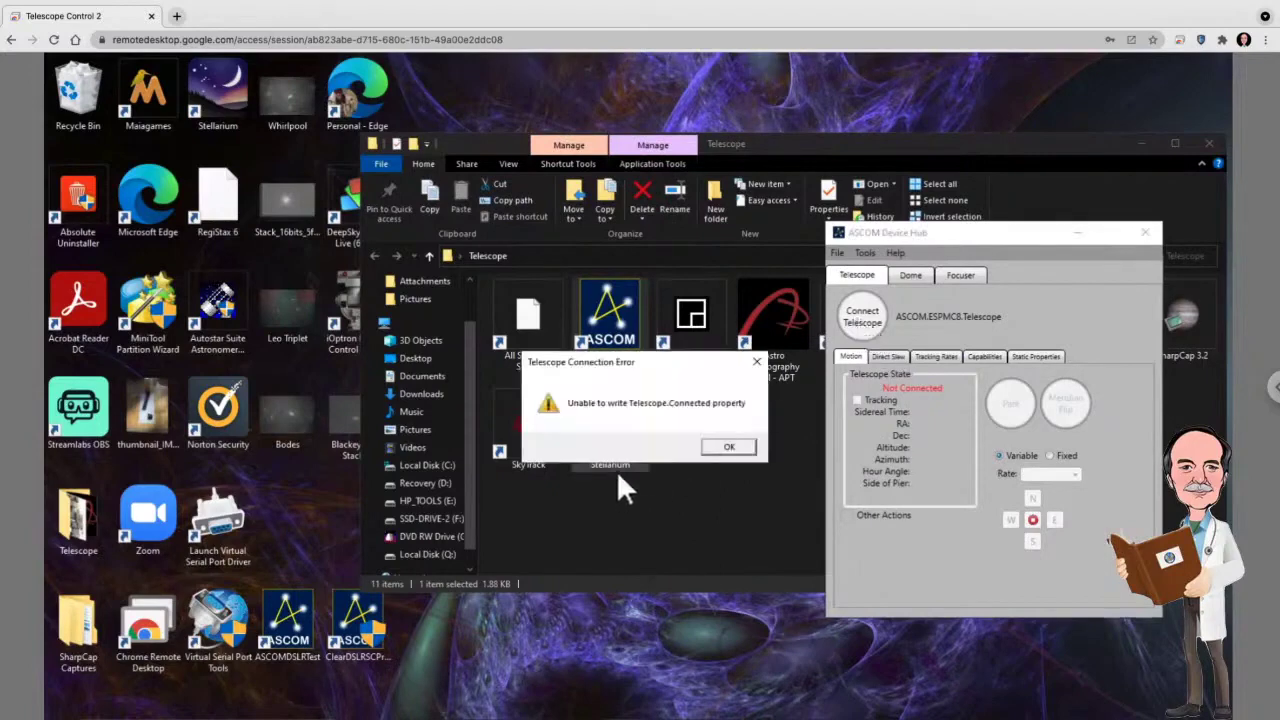
{"action": "left_click", "coordinate": [723, 441]}
{"action": "left_click", "coordinate": [847, 316]}
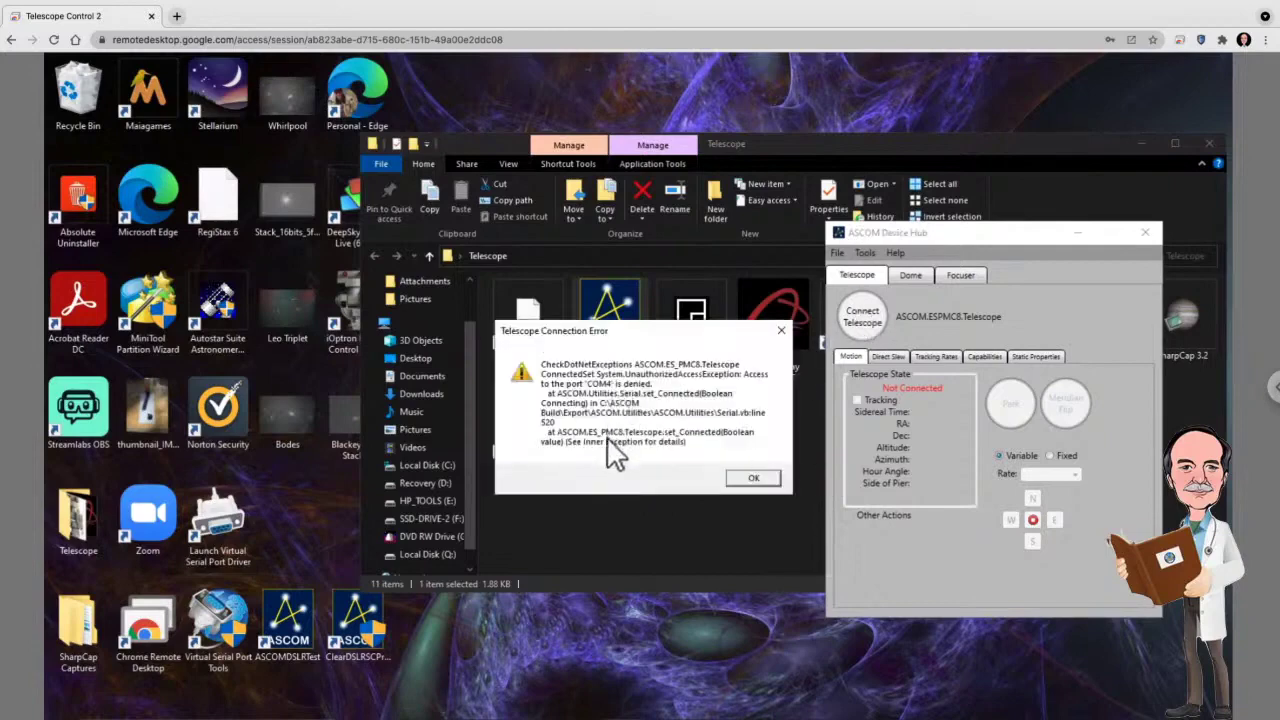
{"action": "left_click", "coordinate": [755, 479]}
{"action": "left_click", "coordinate": [868, 318]}
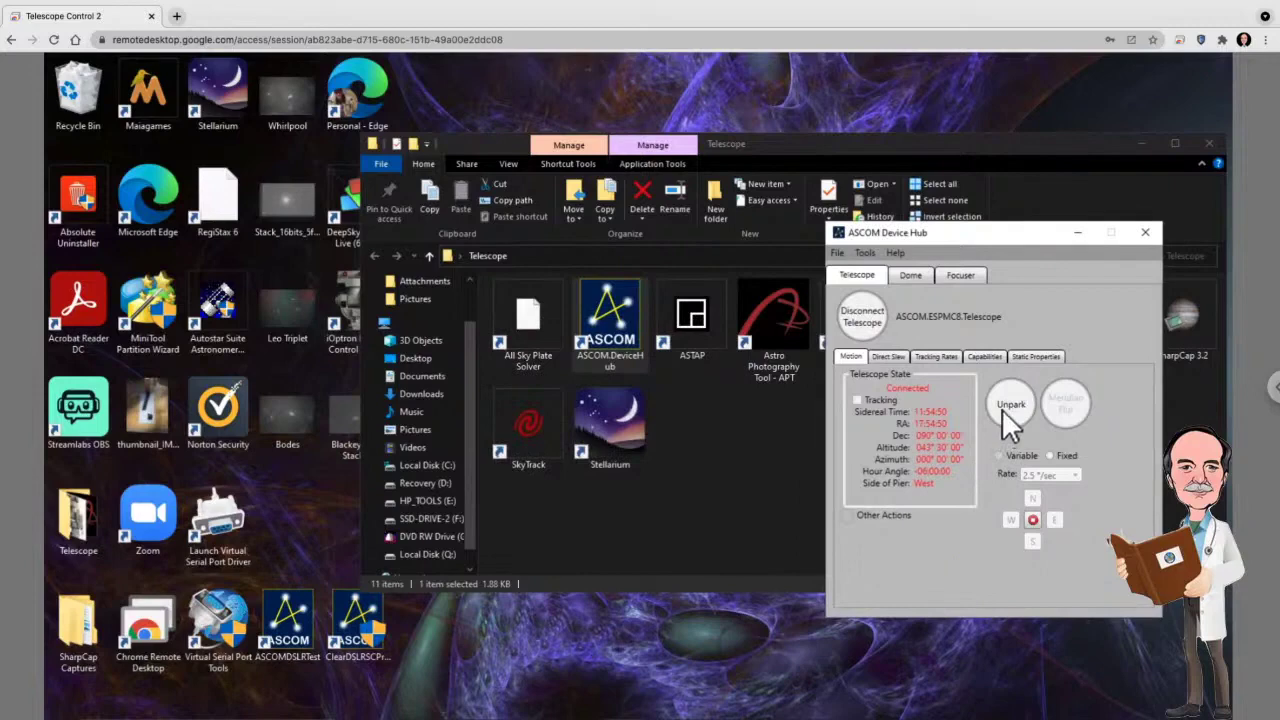
{"action": "left_click", "coordinate": [1004, 409]}
Step: Return to the Telescope folder and launch Stellarium, SharpCap 3.2 and Astro Photography Tool
{"action": "left_click", "coordinate": [770, 508]}
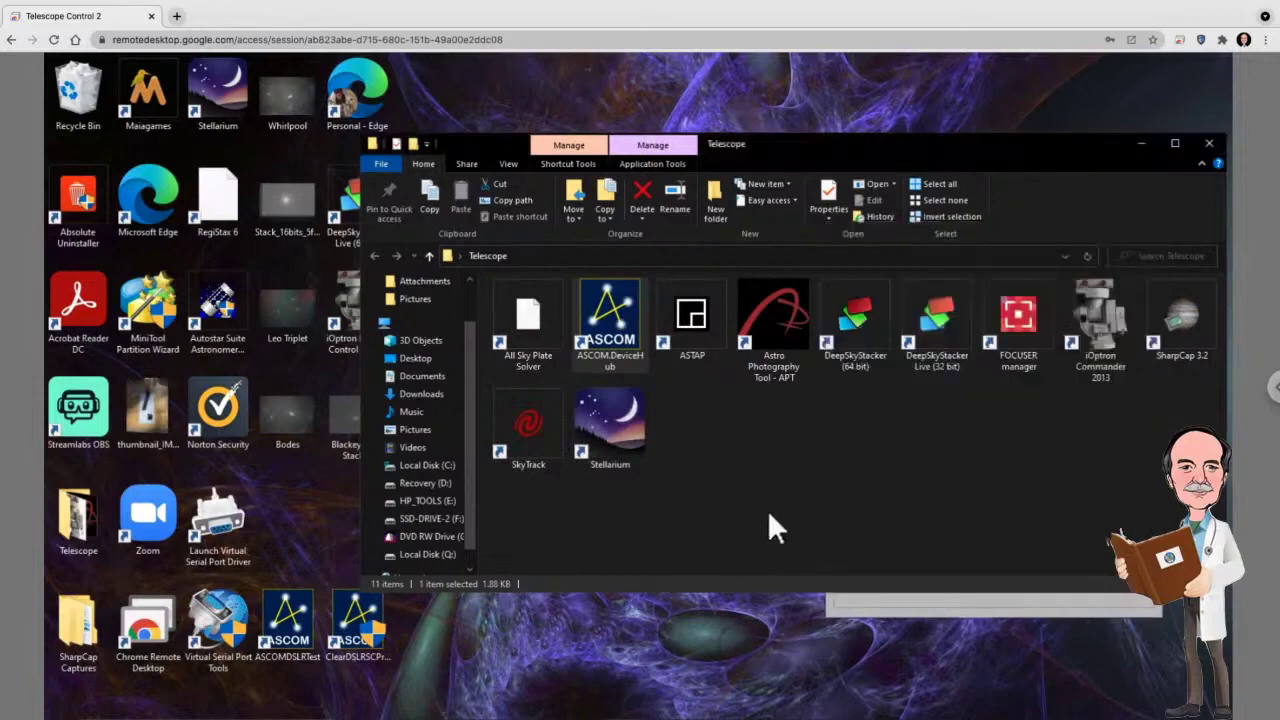
{"action": "left_click", "coordinate": [768, 510]}
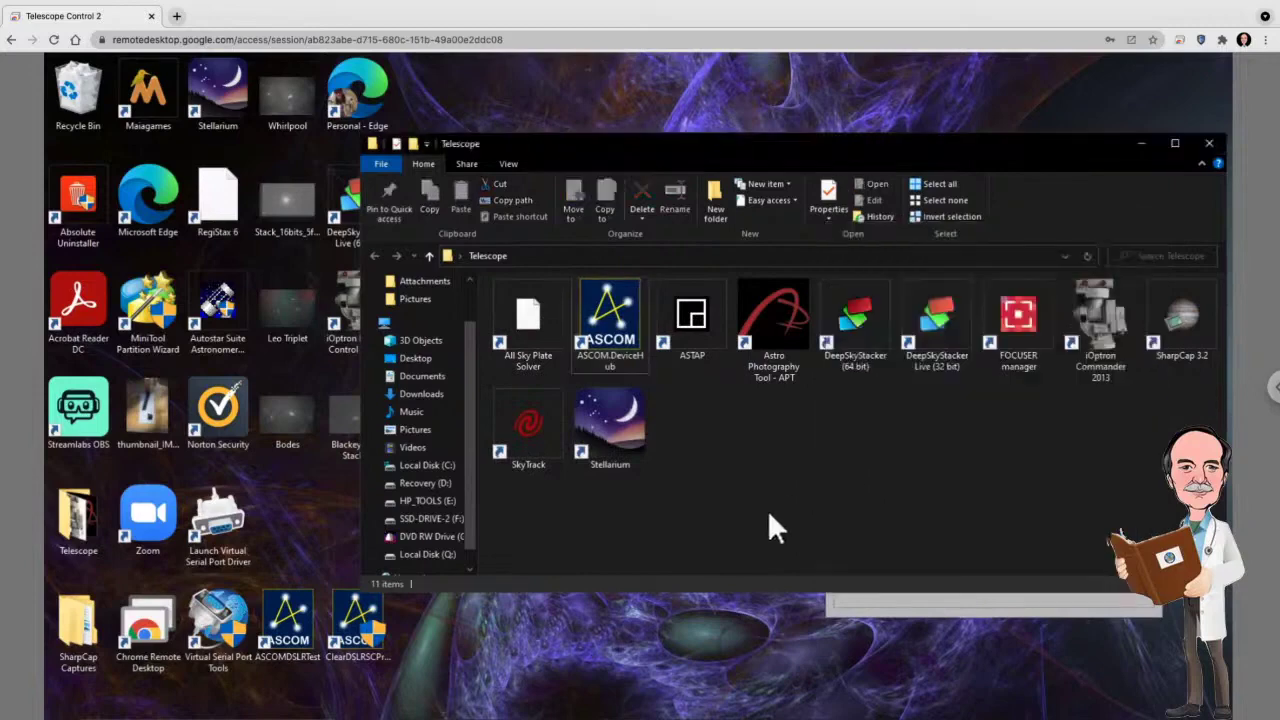
{"action": "double_click", "coordinate": [609, 431]}
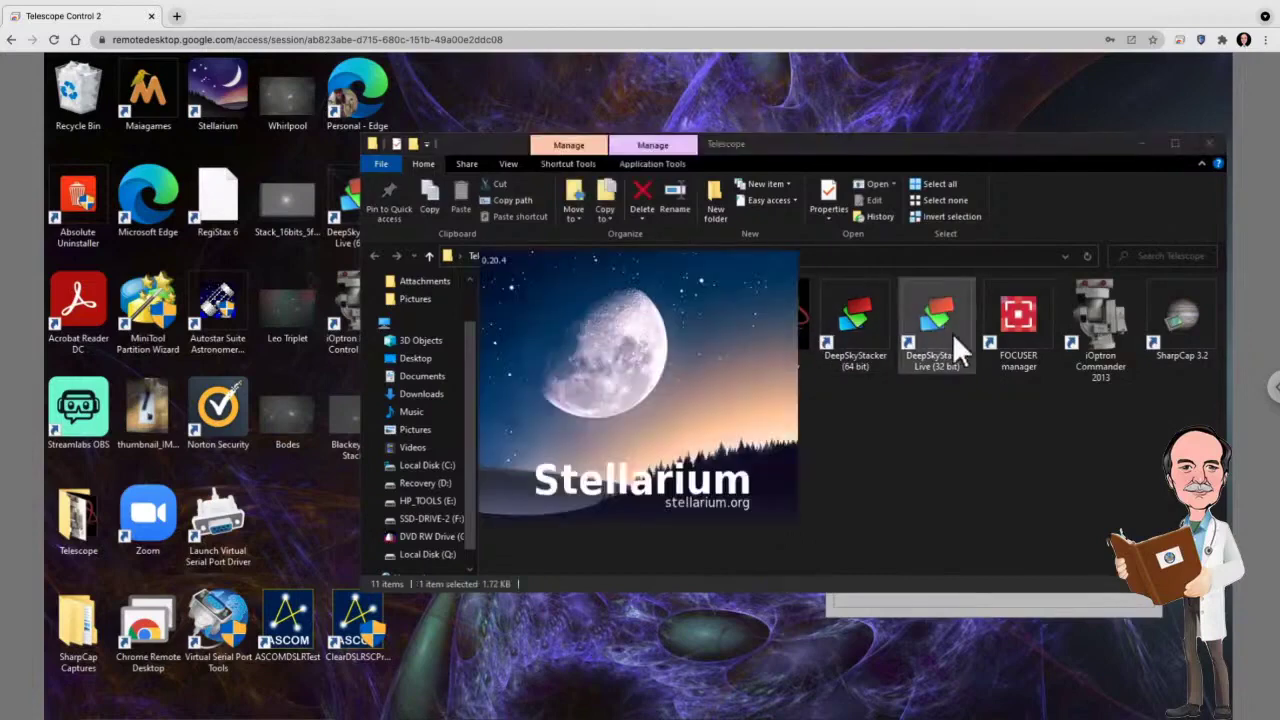
{"action": "left_click", "coordinate": [1180, 315]}
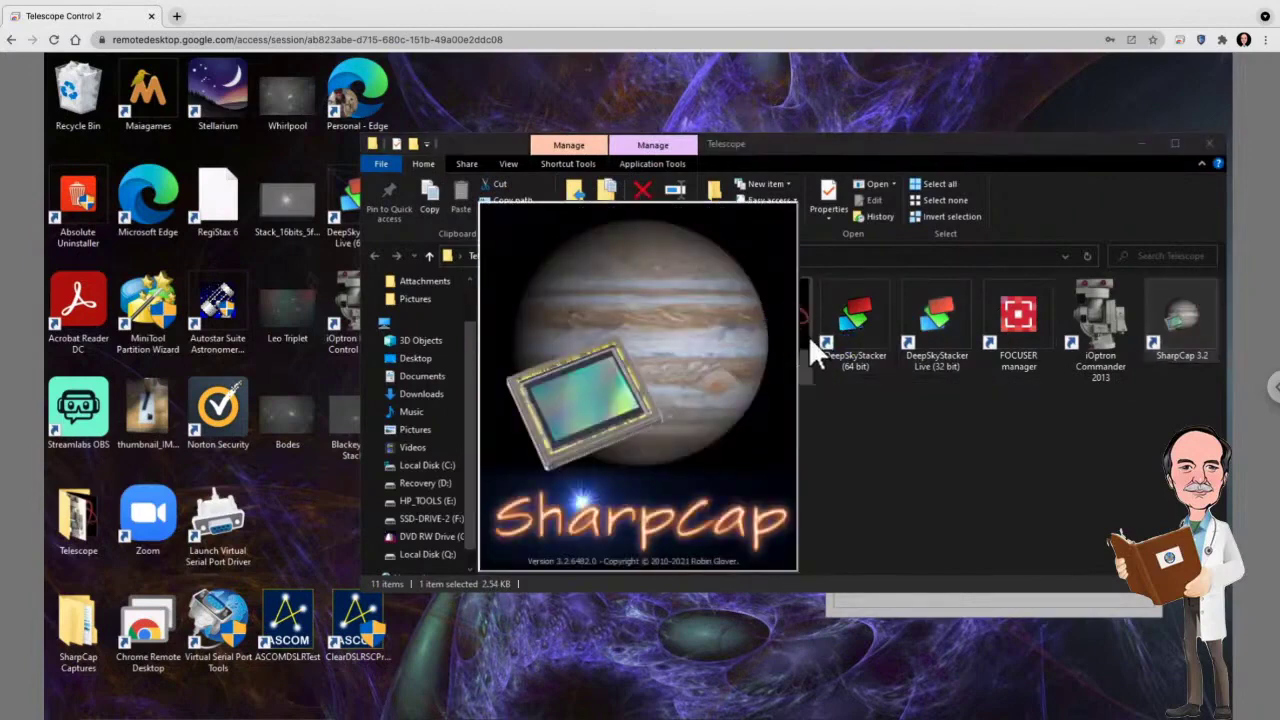
{"action": "left_click", "coordinate": [800, 330]}
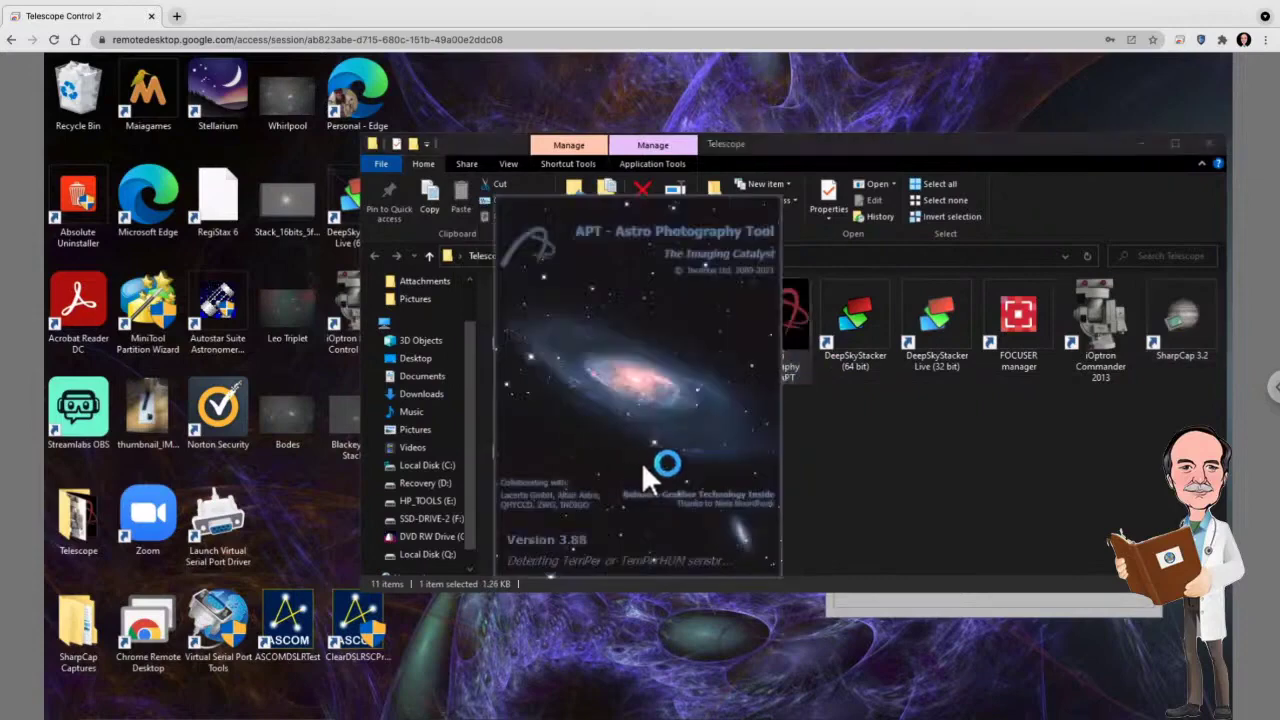
{"action": "left_click", "coordinate": [782, 424]}
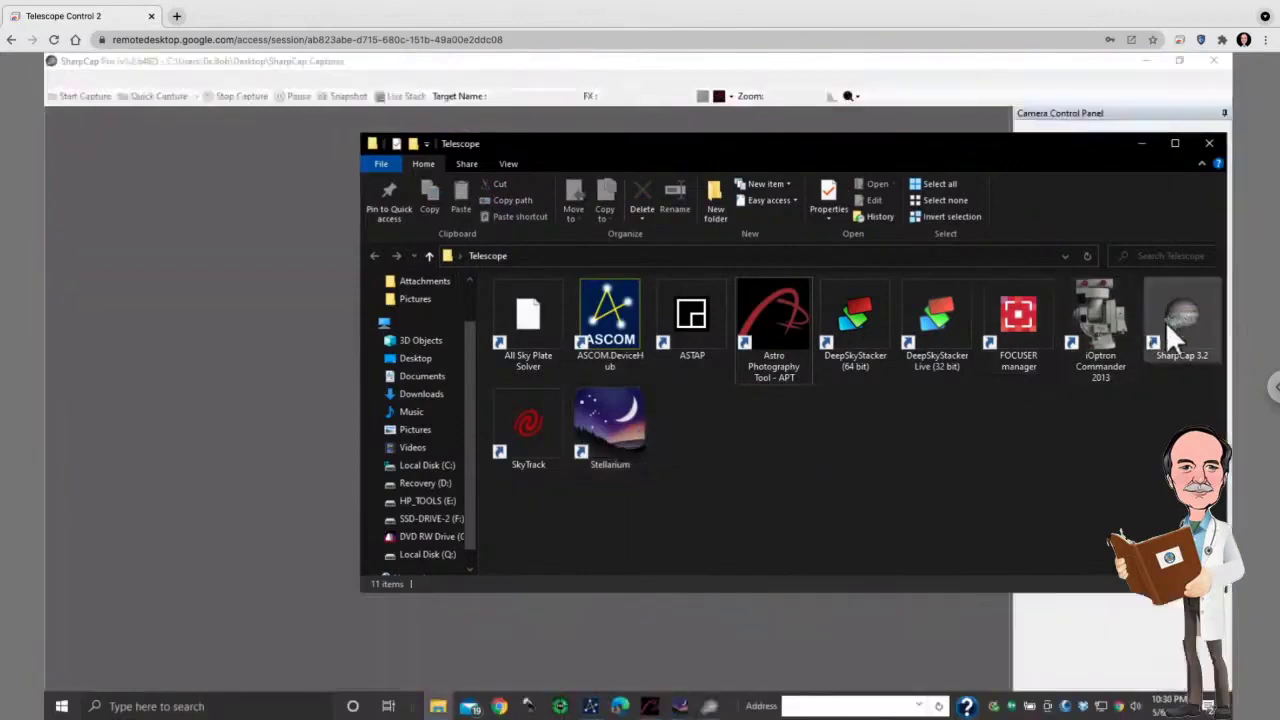
{"action": "double_click", "coordinate": [769, 380]}
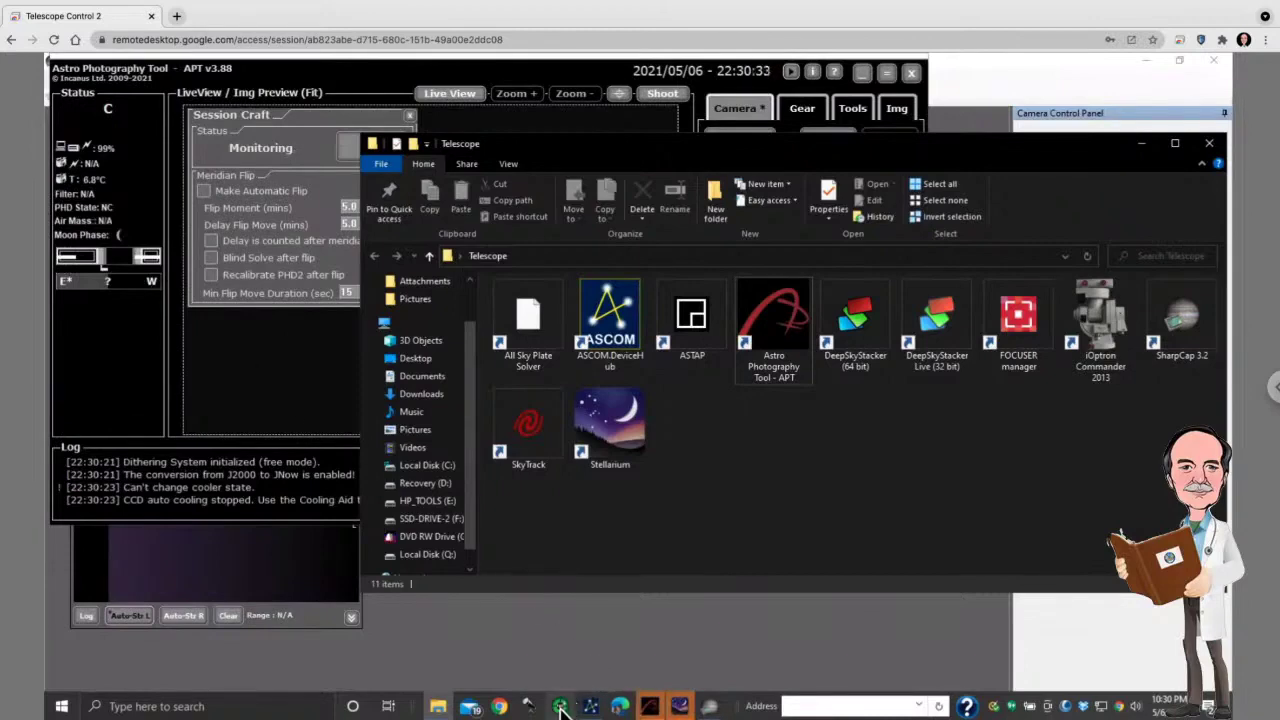
Step: Switch to Stellarium and open the configuration of its Telescope Control plugin
{"action": "left_click", "coordinate": [521, 632]}
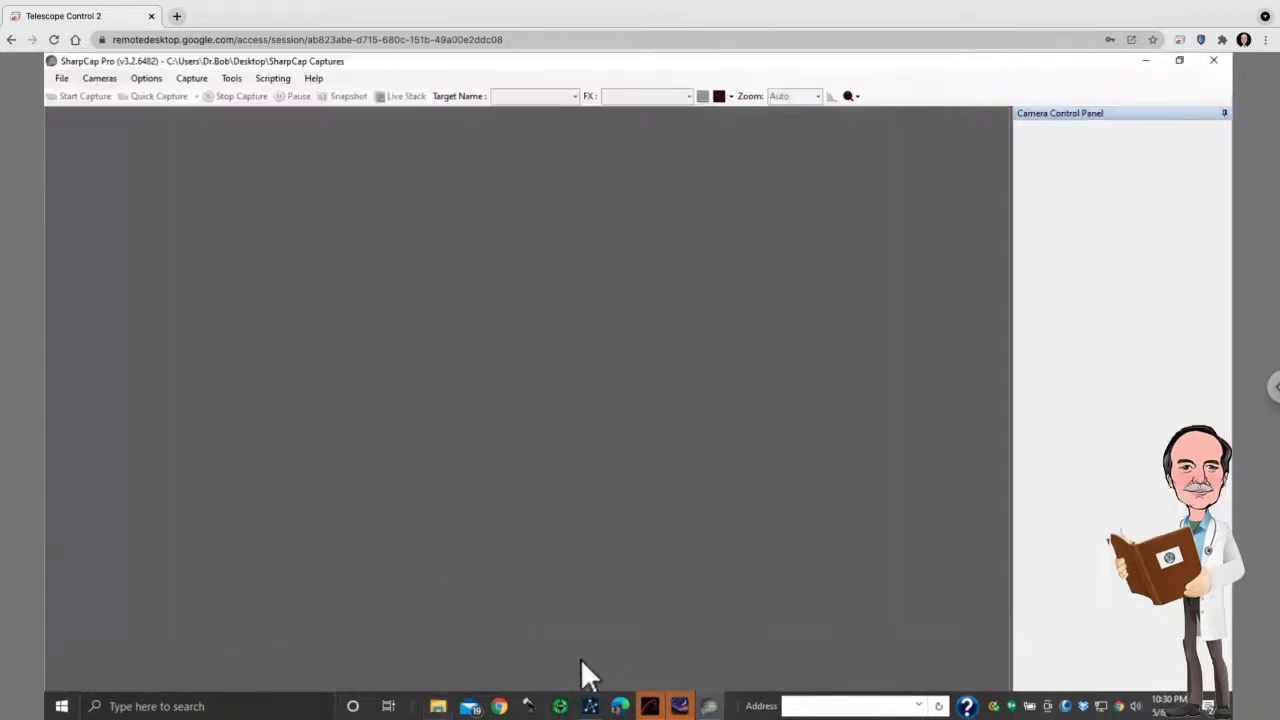
{"action": "left_click", "coordinate": [677, 705]}
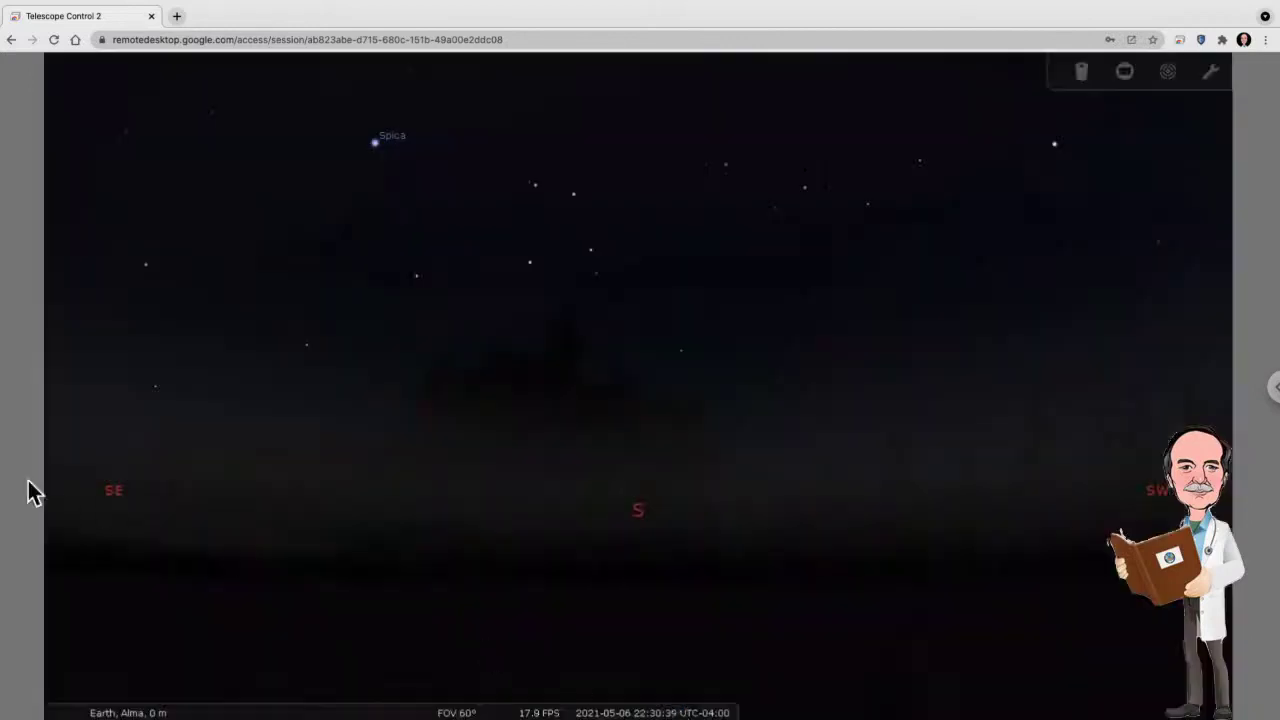
{"action": "mouse_move", "coordinate": [80, 473]}
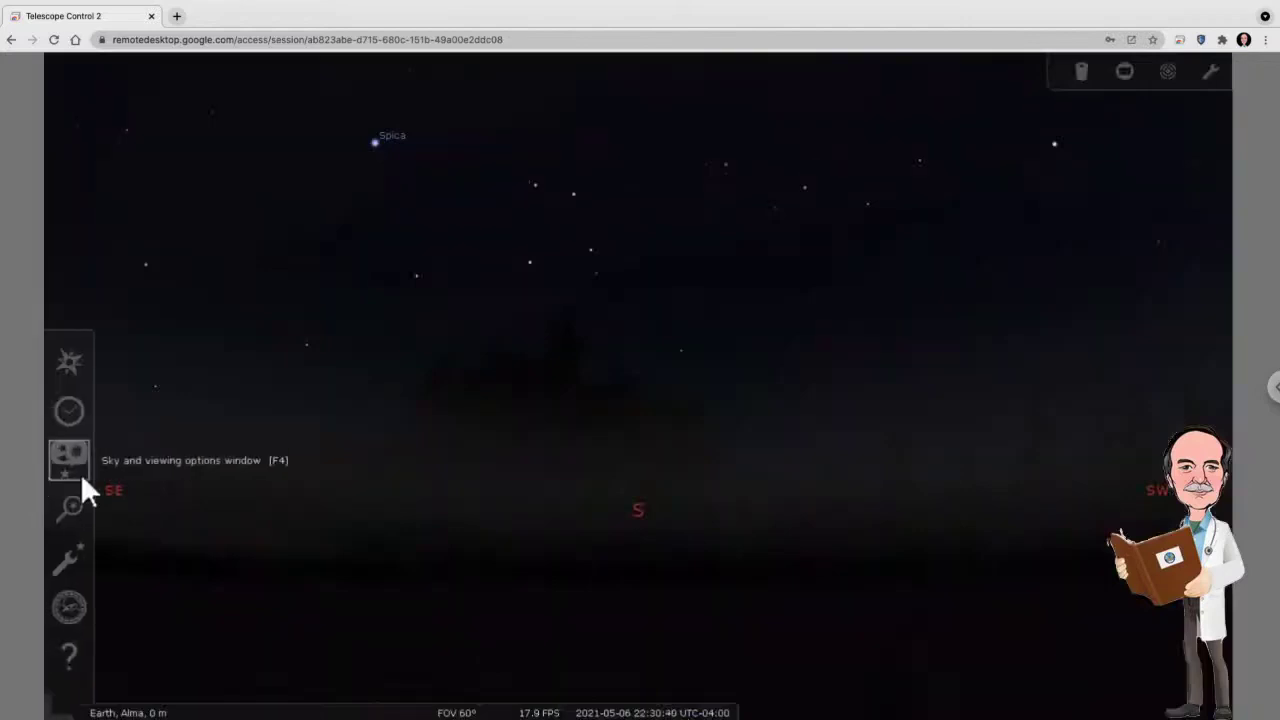
{"action": "left_click", "coordinate": [70, 558]}
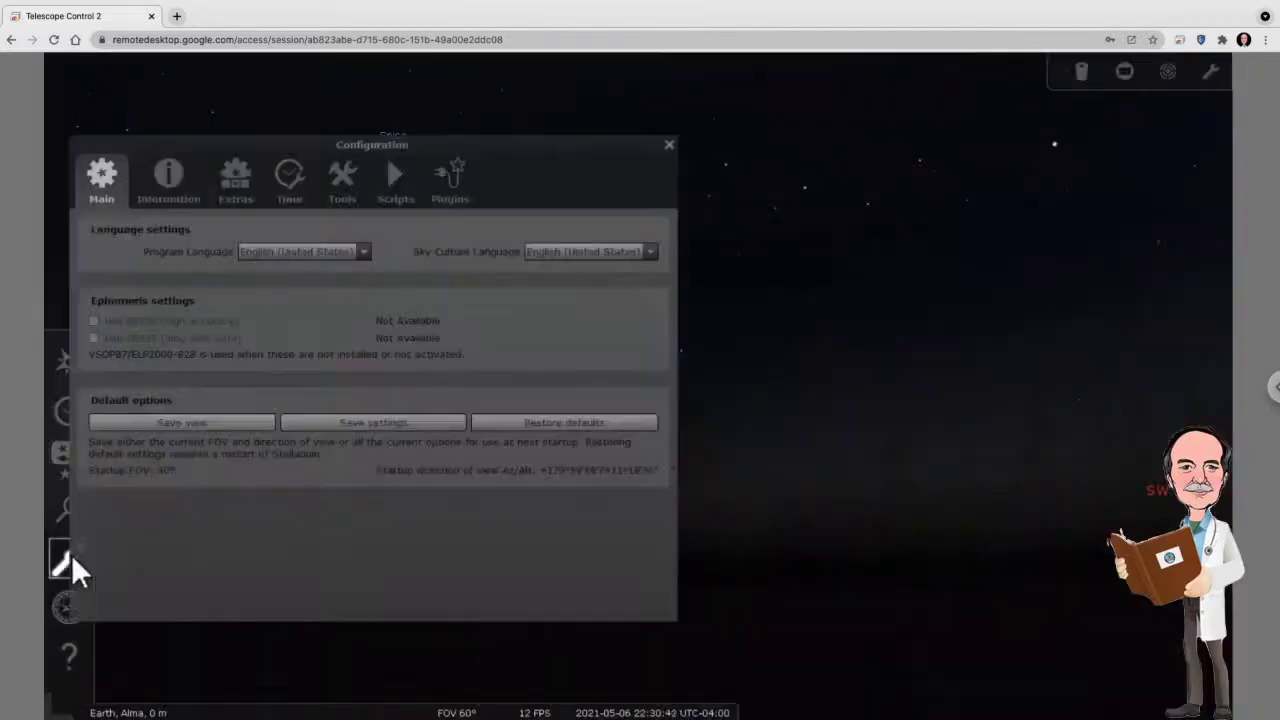
{"action": "left_click", "coordinate": [455, 169]}
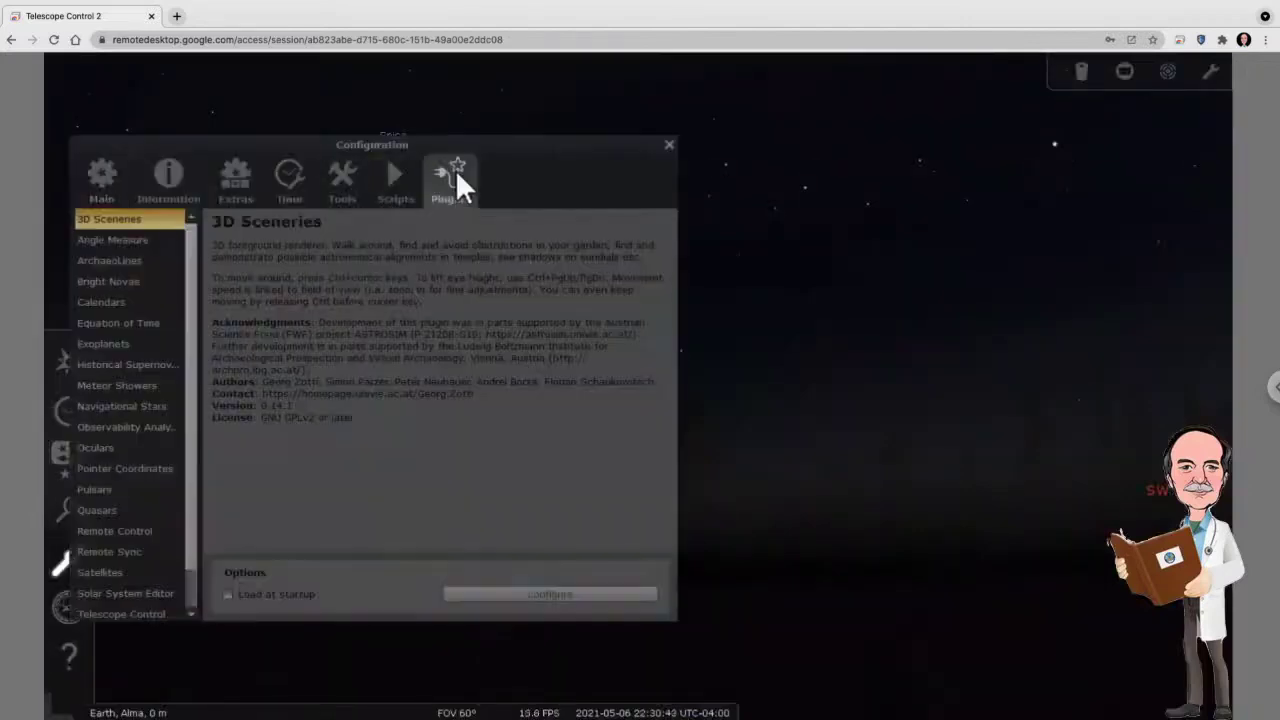
{"action": "left_click", "coordinate": [108, 612]}
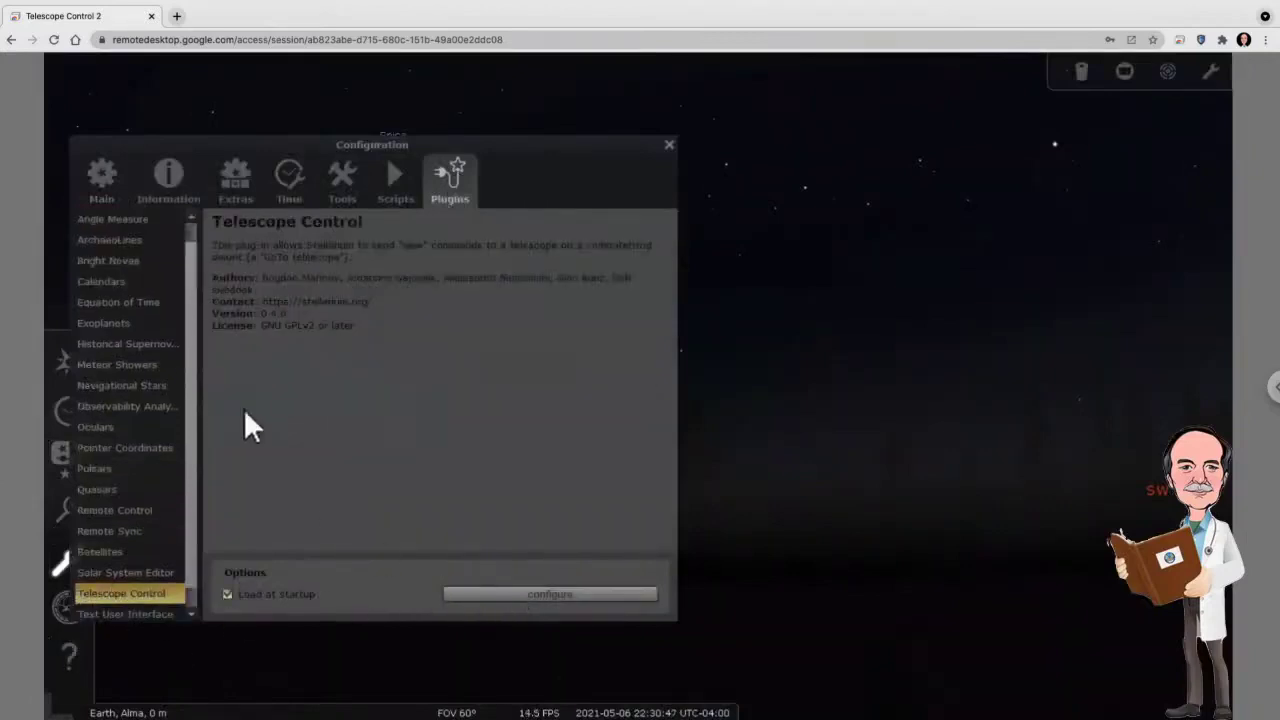
{"action": "left_click", "coordinate": [476, 593]}
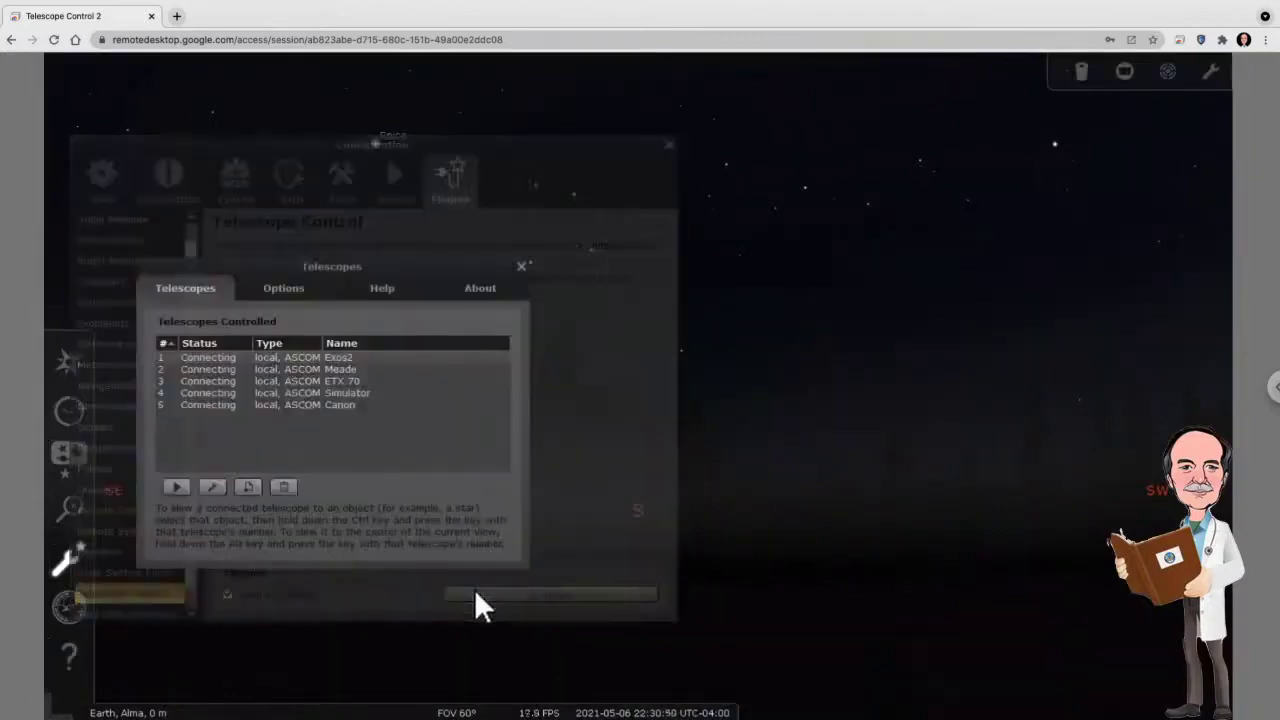
Step: Connect the Exos2 telescope and close the Telescopes and Configuration windows
{"action": "left_click", "coordinate": [228, 358]}
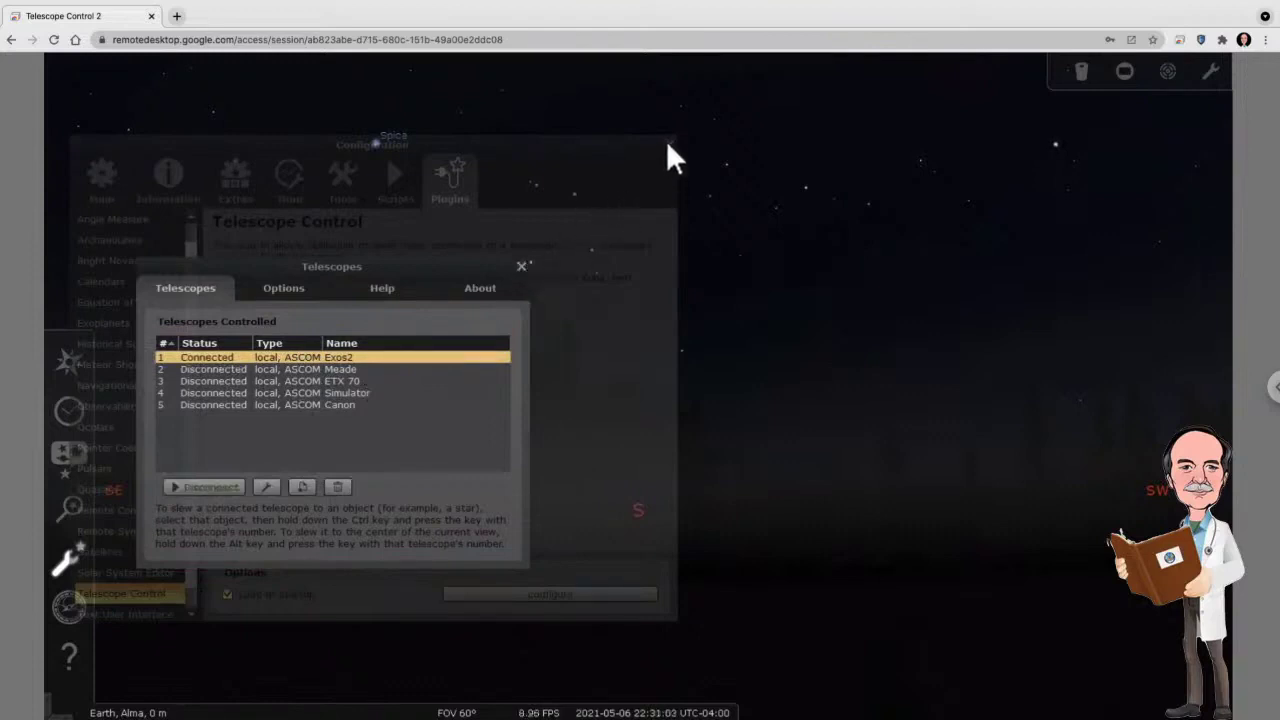
{"action": "left_click", "coordinate": [521, 265]}
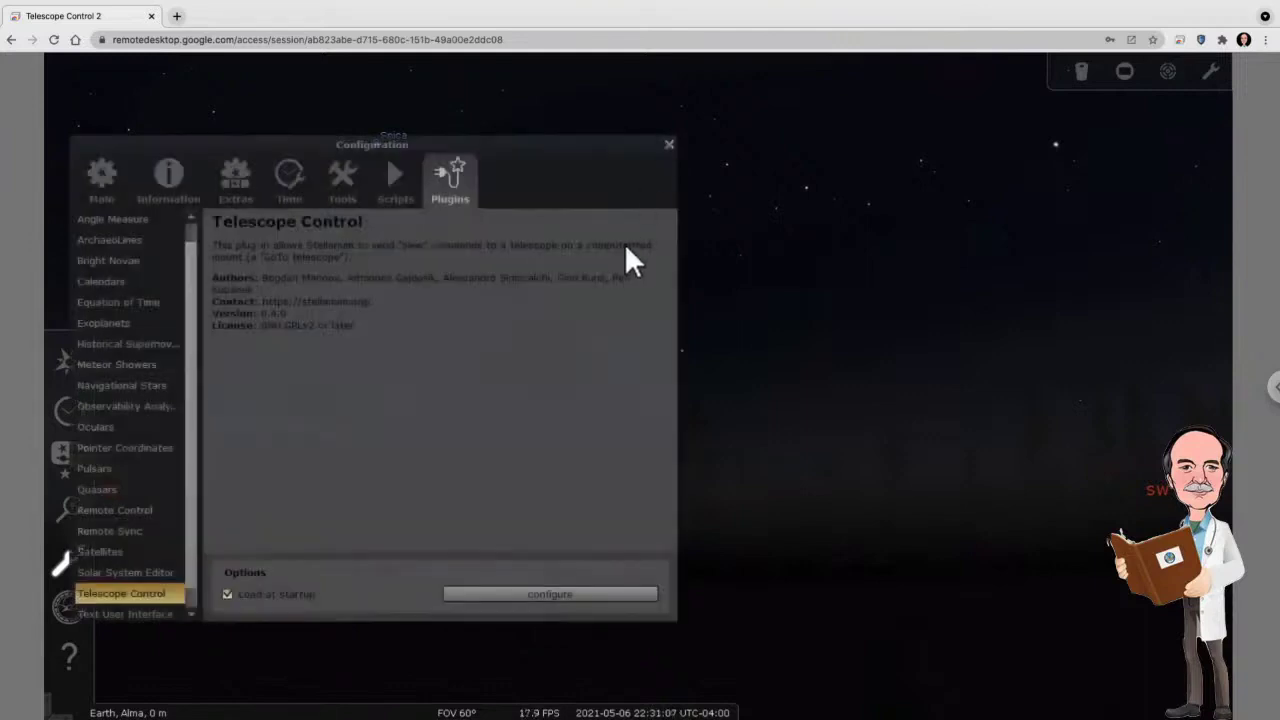
{"action": "left_click", "coordinate": [669, 145]}
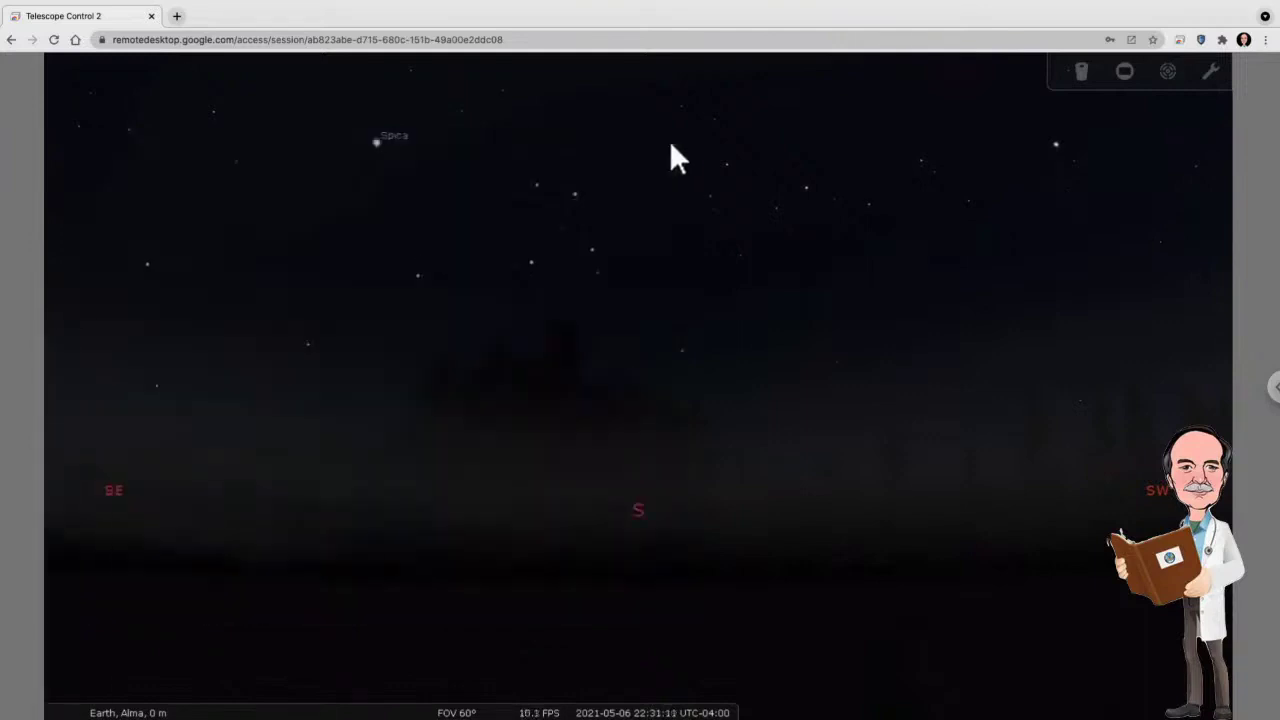
Step: Examine the sky around the Exos2 telescope marker and the western horizon, dismissing the Norton Autofix notice
{"action": "scroll", "coordinate": [628, 435], "scroll_direction": "down", "scroll_amount": 5}
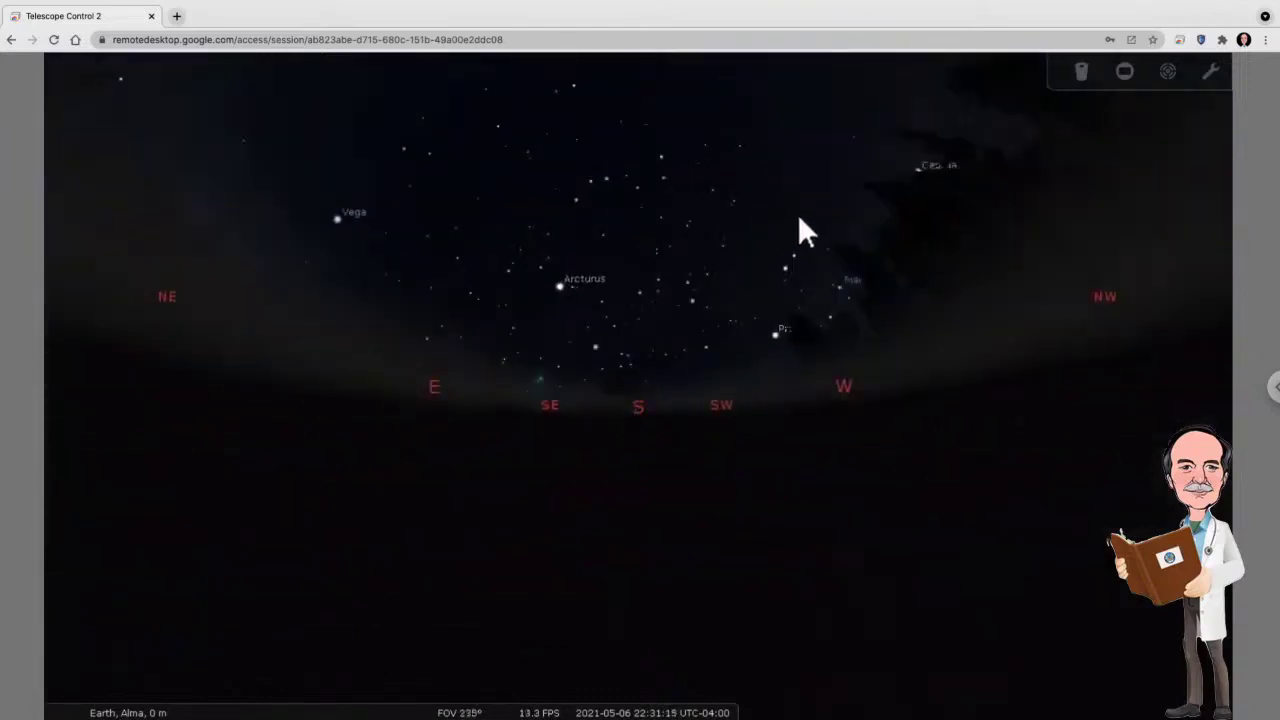
{"action": "left_click_drag", "start_coordinate": [797, 221], "coordinate": [663, 356]}
{"action": "left_click", "coordinate": [664, 360]}
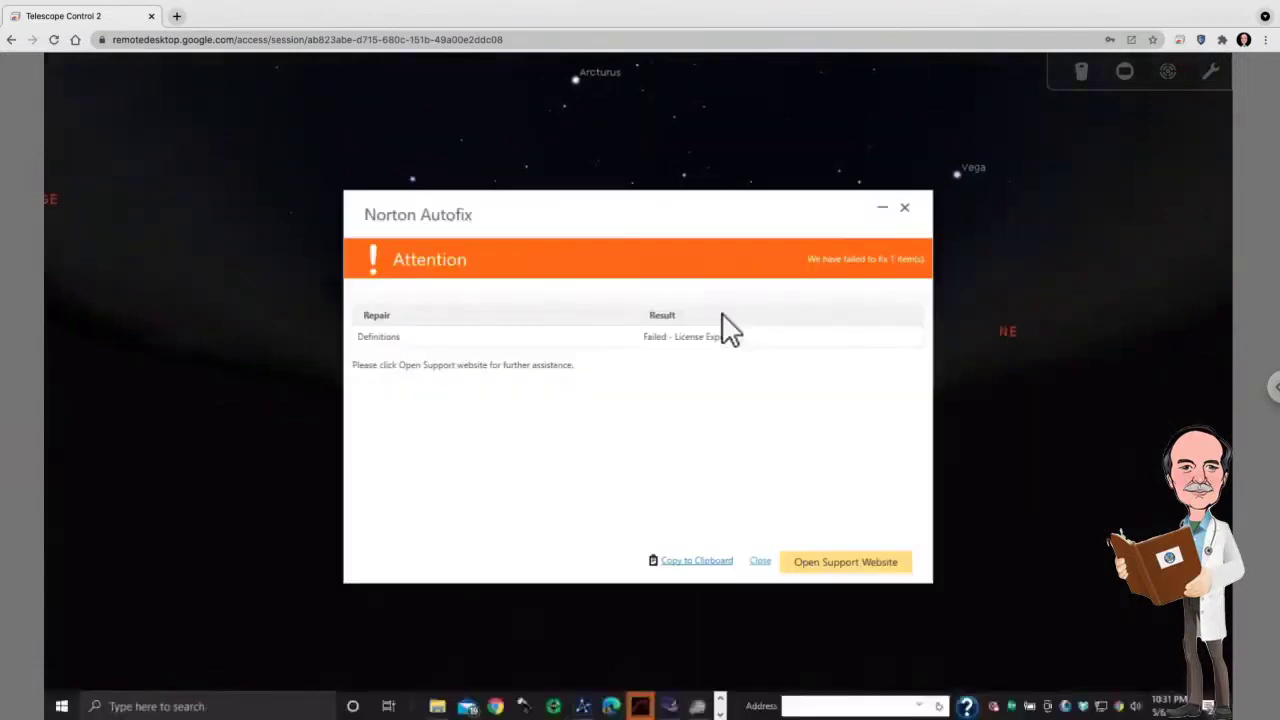
{"action": "left_click", "coordinate": [904, 208]}
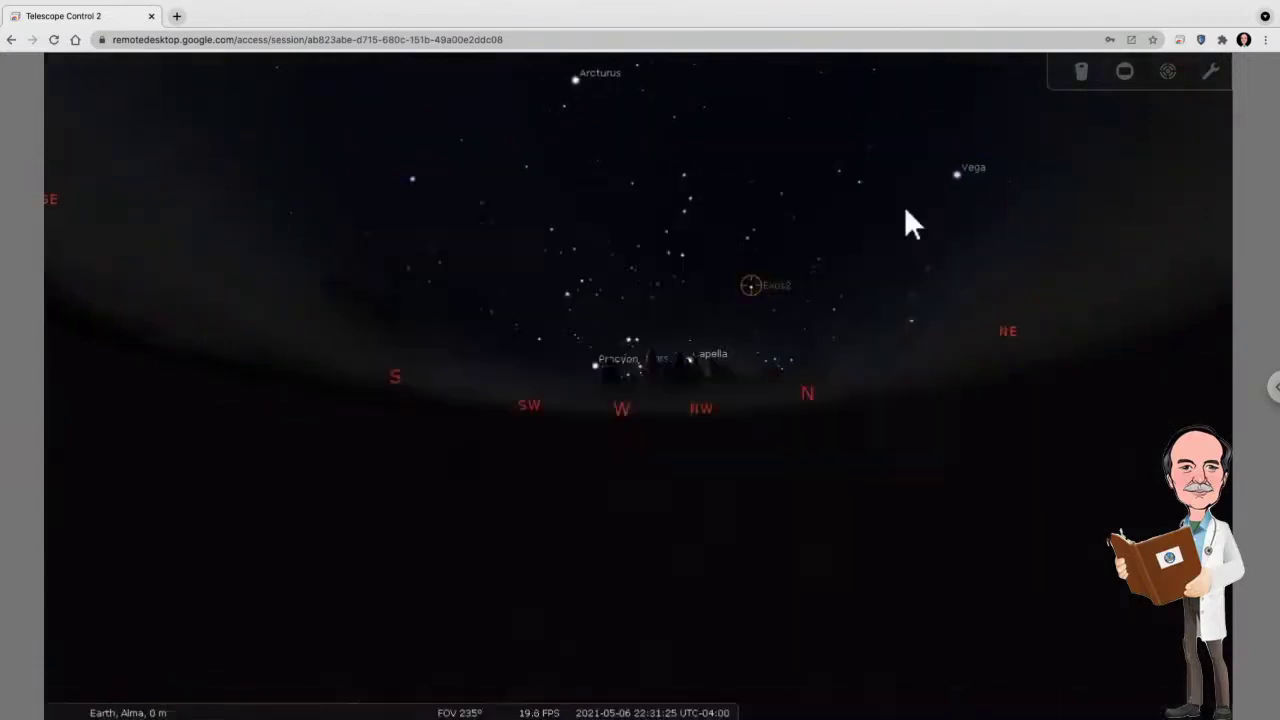
{"action": "scroll", "coordinate": [685, 354], "scroll_direction": "up", "scroll_amount": 5}
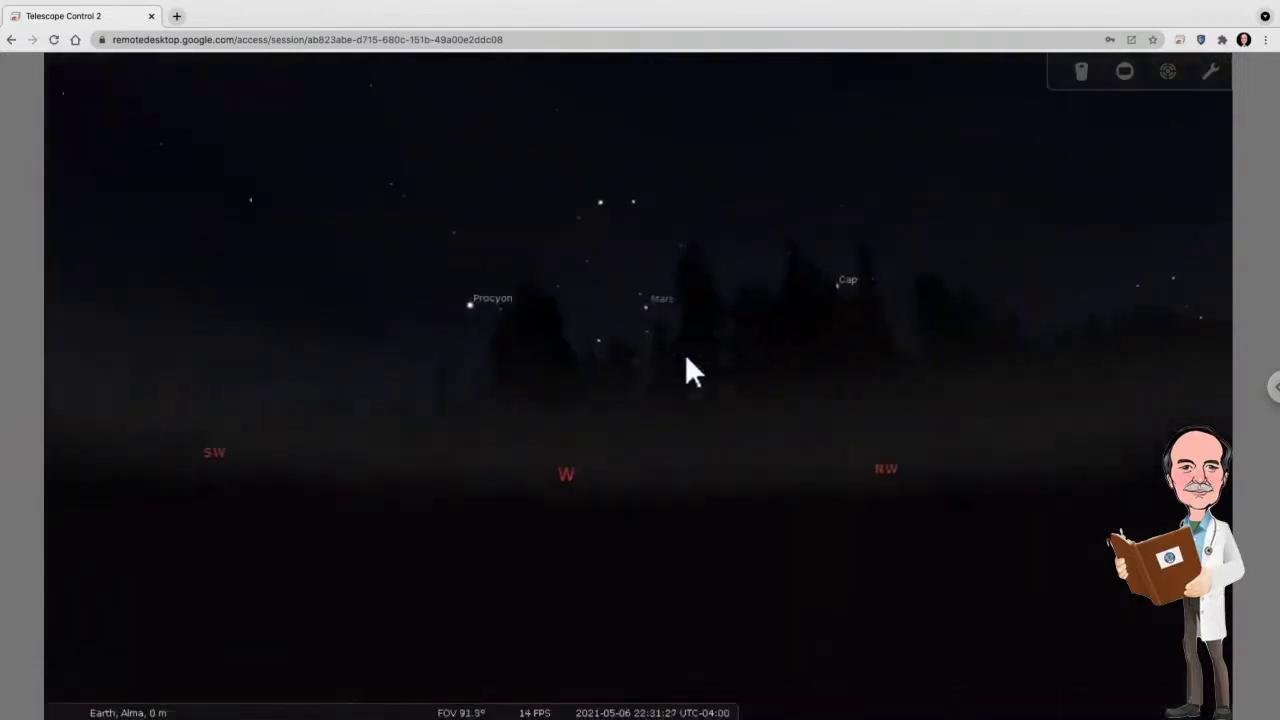
{"action": "mouse_move", "coordinate": [705, 350]}
{"action": "left_mouse_down"}
{"action": "mouse_move", "coordinate": [730, 151]}
{"action": "mouse_move", "coordinate": [724, 360]}
{"action": "left_mouse_up"}
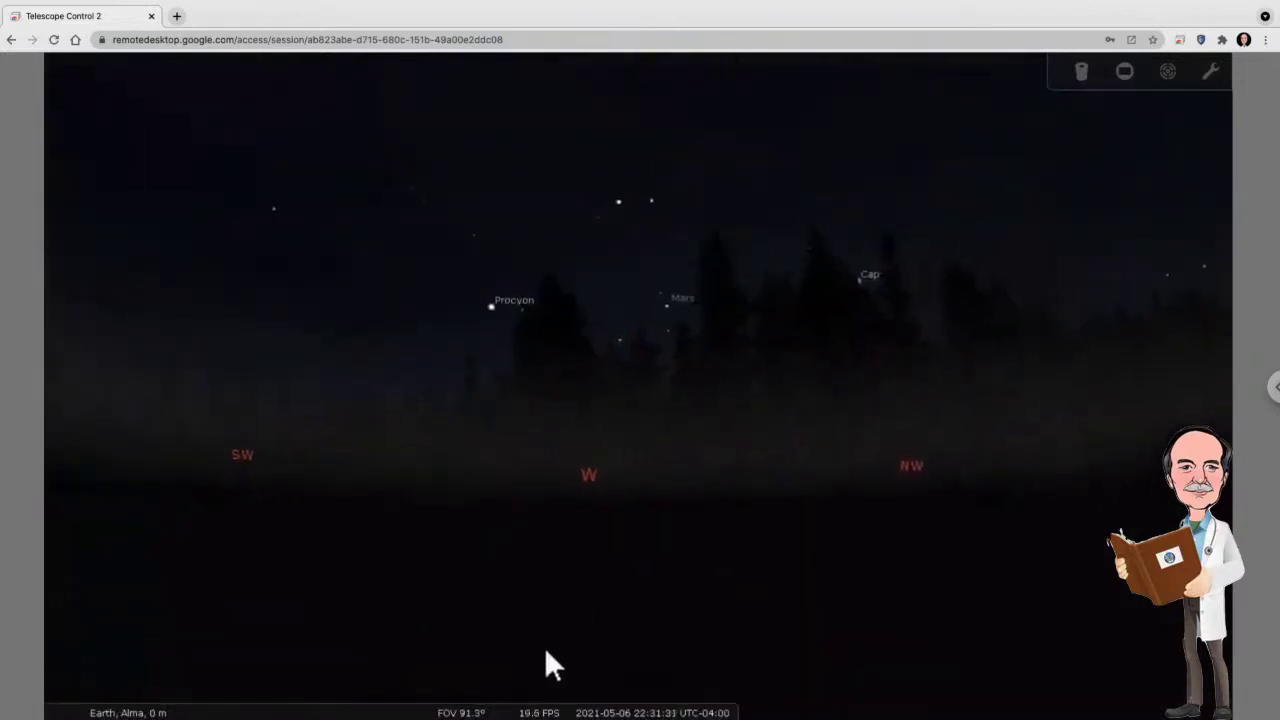
Step: Take Stellarium out of full-screen mode, minimize it and open the ZWO ASI294MC camera in SharpCap
{"action": "mouse_move", "coordinate": [535, 714]}
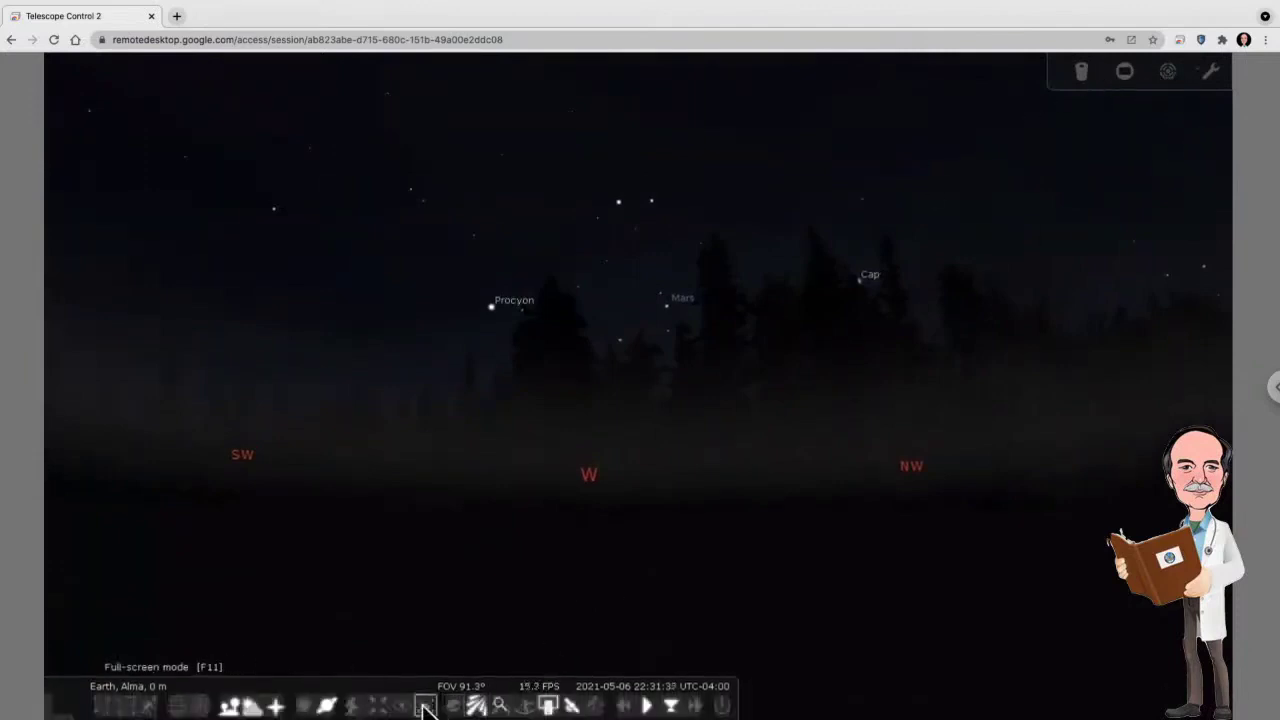
{"action": "left_click", "coordinate": [423, 704]}
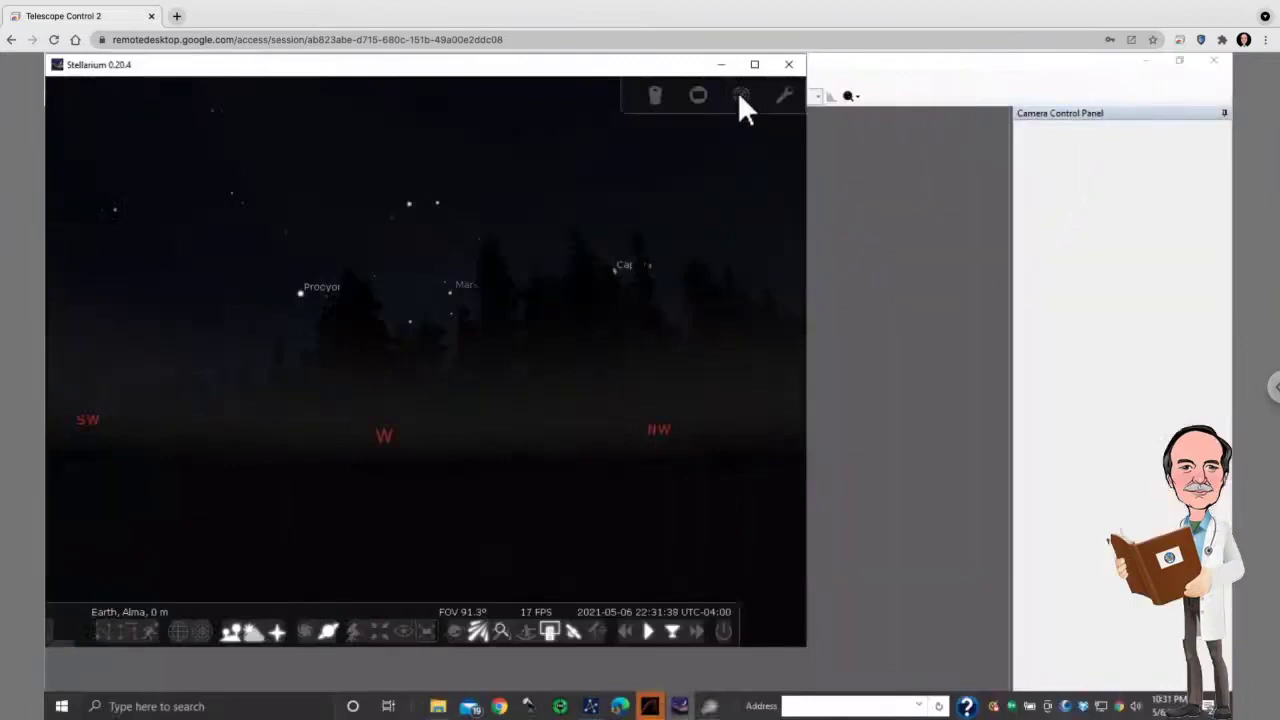
{"action": "left_click", "coordinate": [721, 66]}
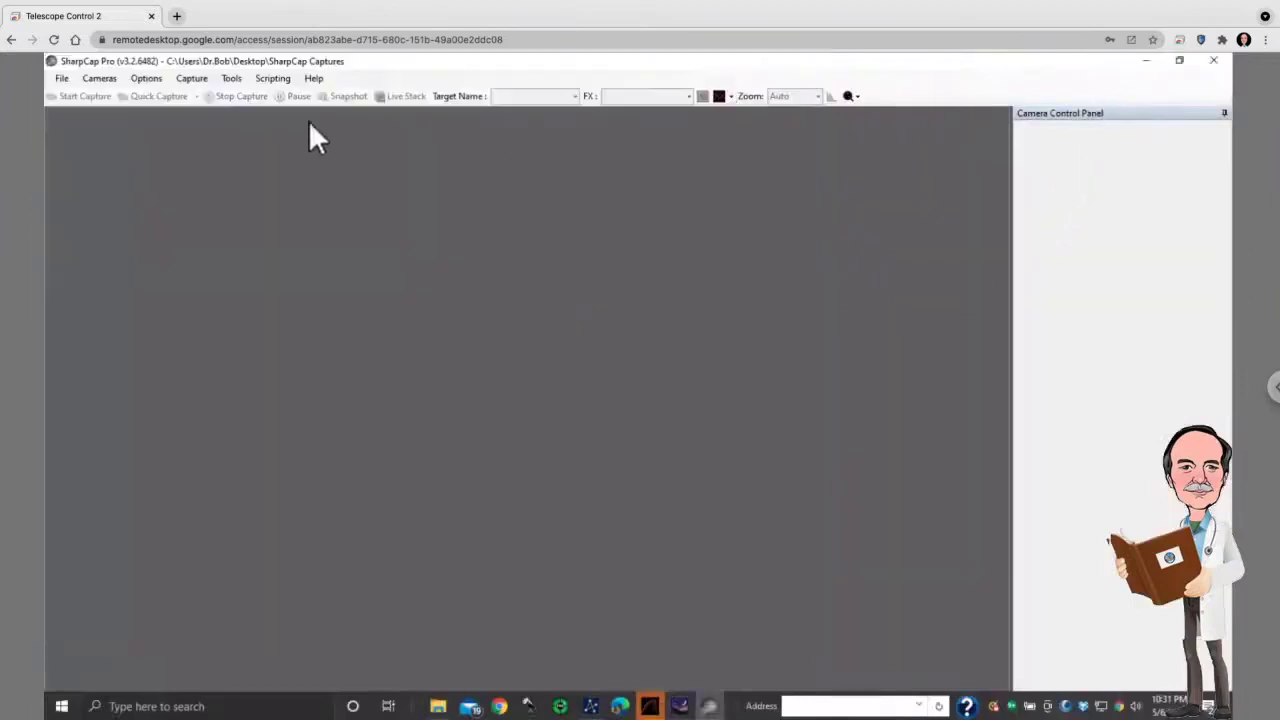
{"action": "left_click", "coordinate": [99, 80]}
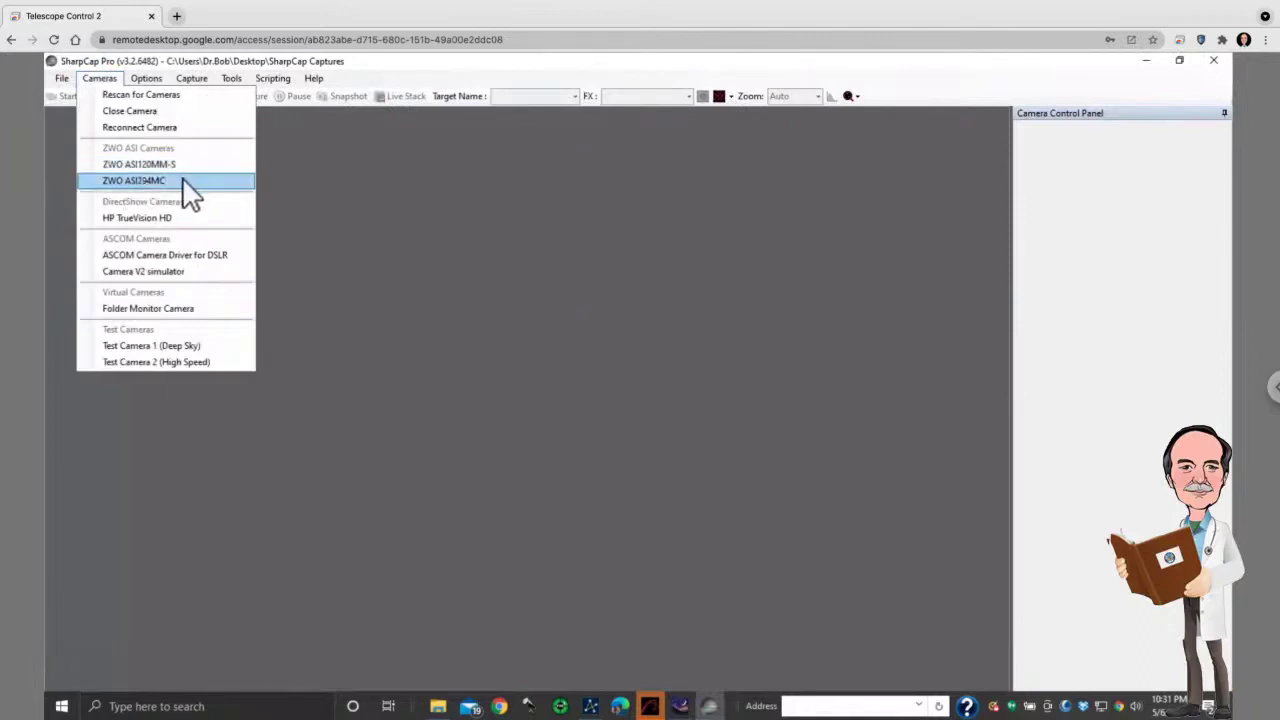
{"action": "left_click", "coordinate": [182, 180]}
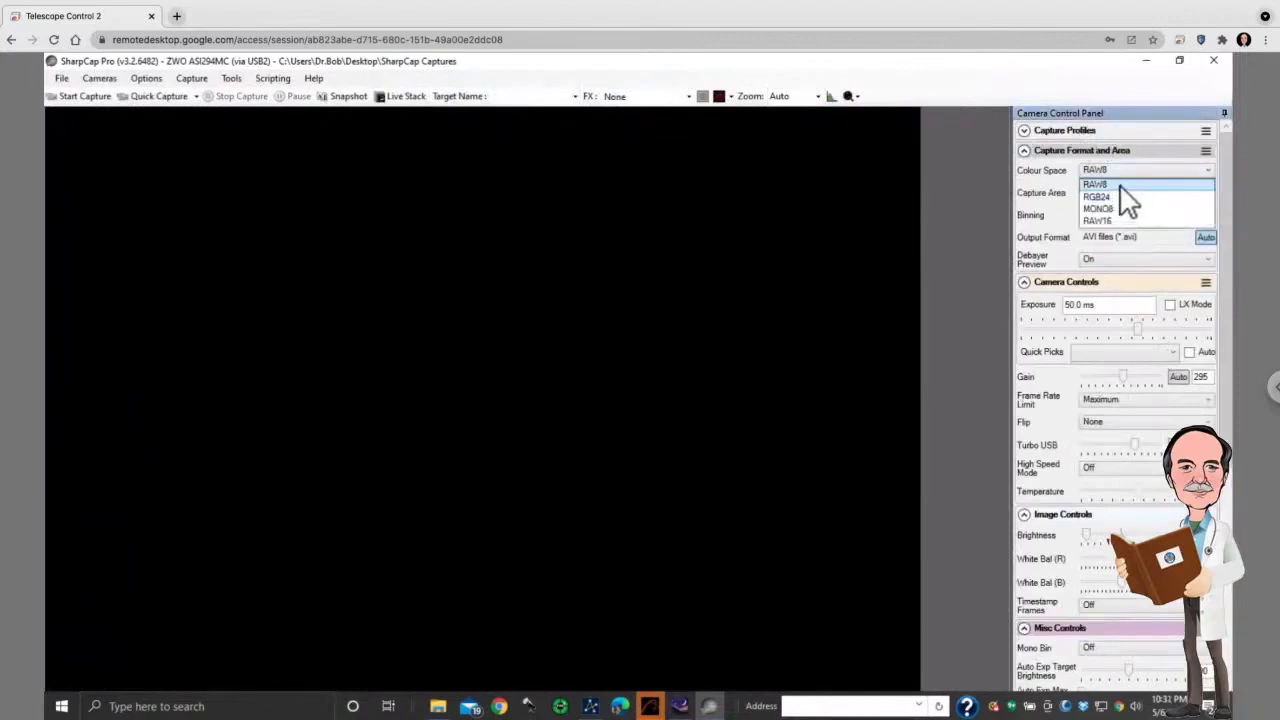
Step: Set the camera's colour space to RAW16 and its output format to FITS files (*.fits)
{"action": "left_click", "coordinate": [1117, 219]}
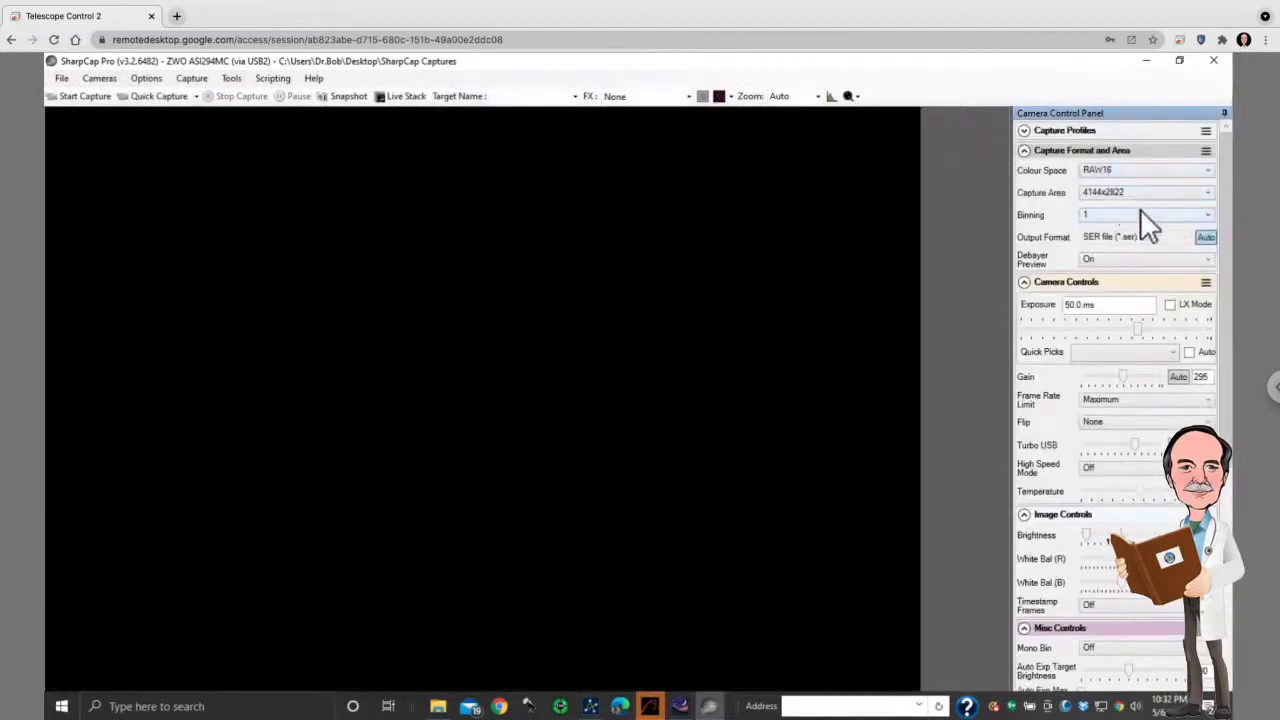
{"action": "left_click", "coordinate": [1203, 236]}
{"action": "left_click", "coordinate": [1184, 237]}
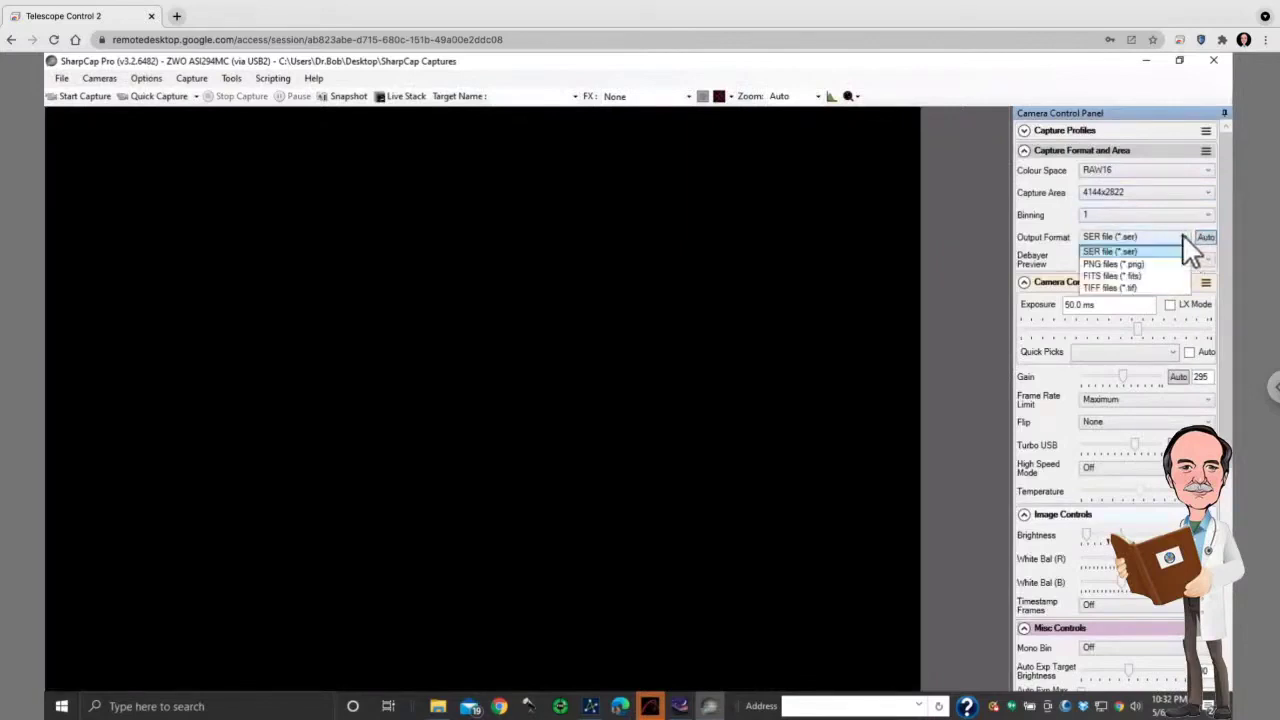
{"action": "left_click", "coordinate": [1125, 278]}
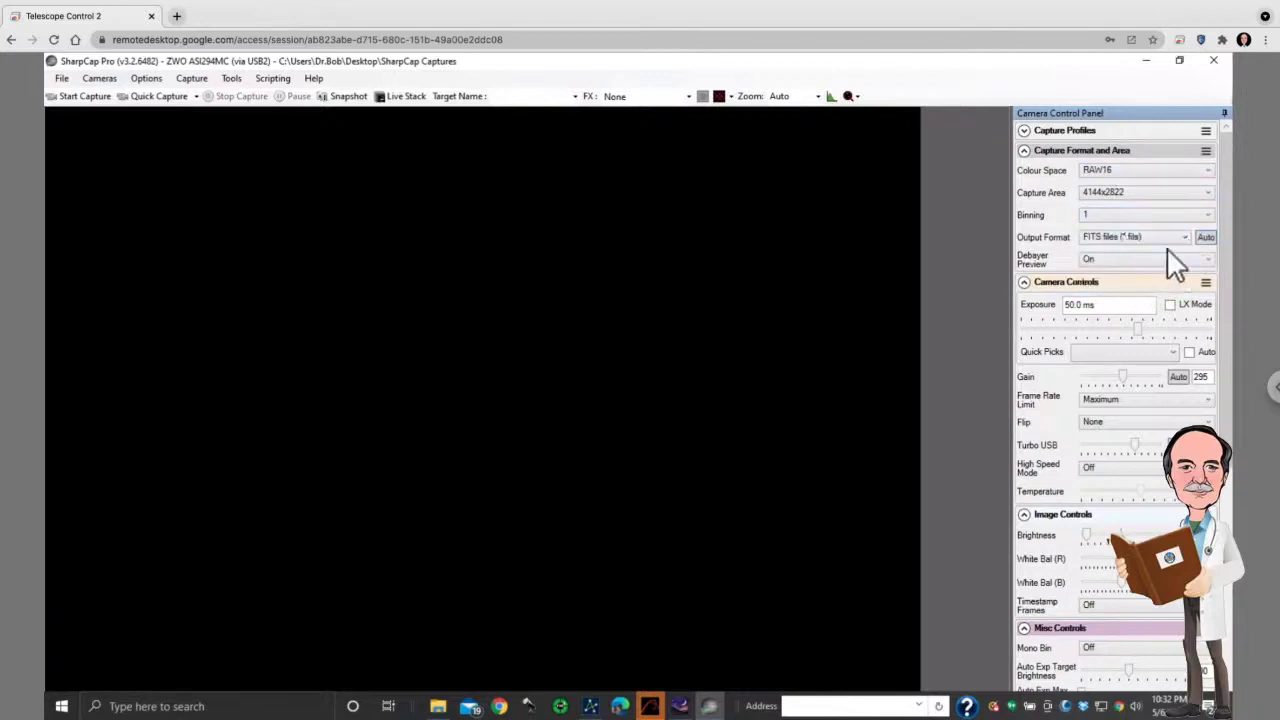
Step: Set the camera exposure to 15 s and maximize the SharpCap window
{"action": "left_click", "coordinate": [1101, 355]}
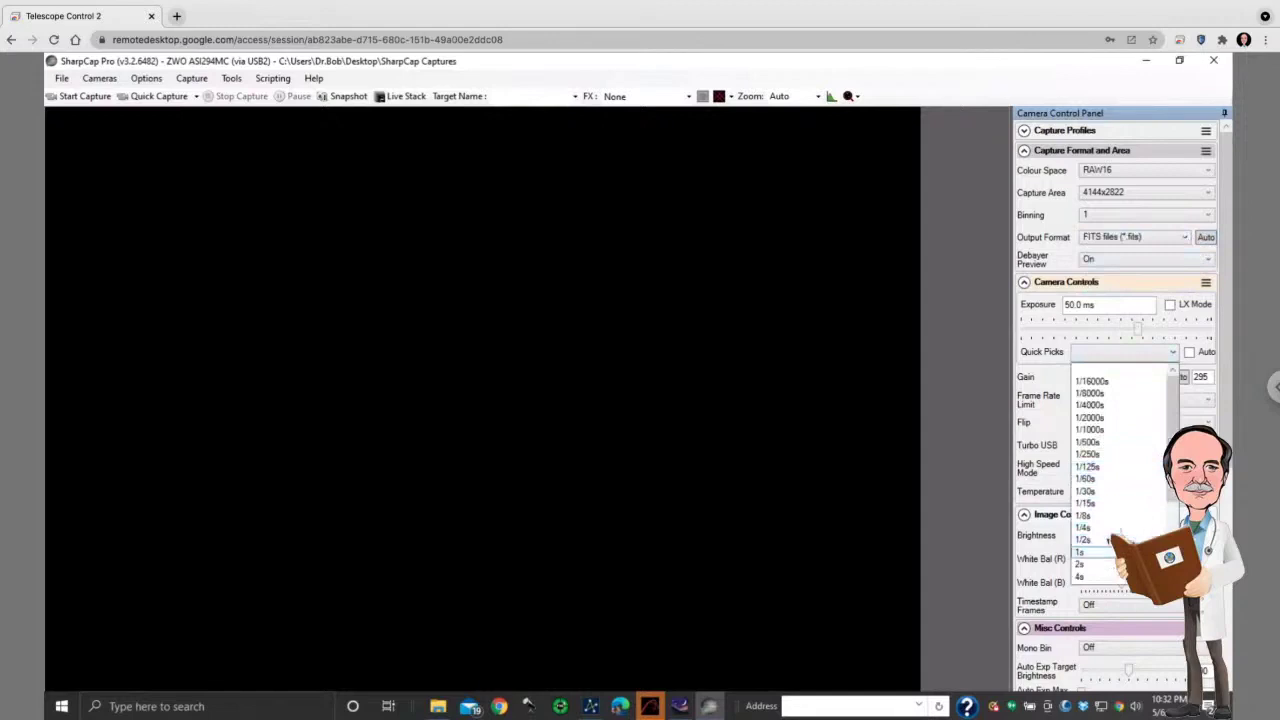
{"action": "scroll", "coordinate": [1100, 545], "scroll_direction": "down", "scroll_amount": 3}
{"action": "left_click", "coordinate": [1082, 479]}
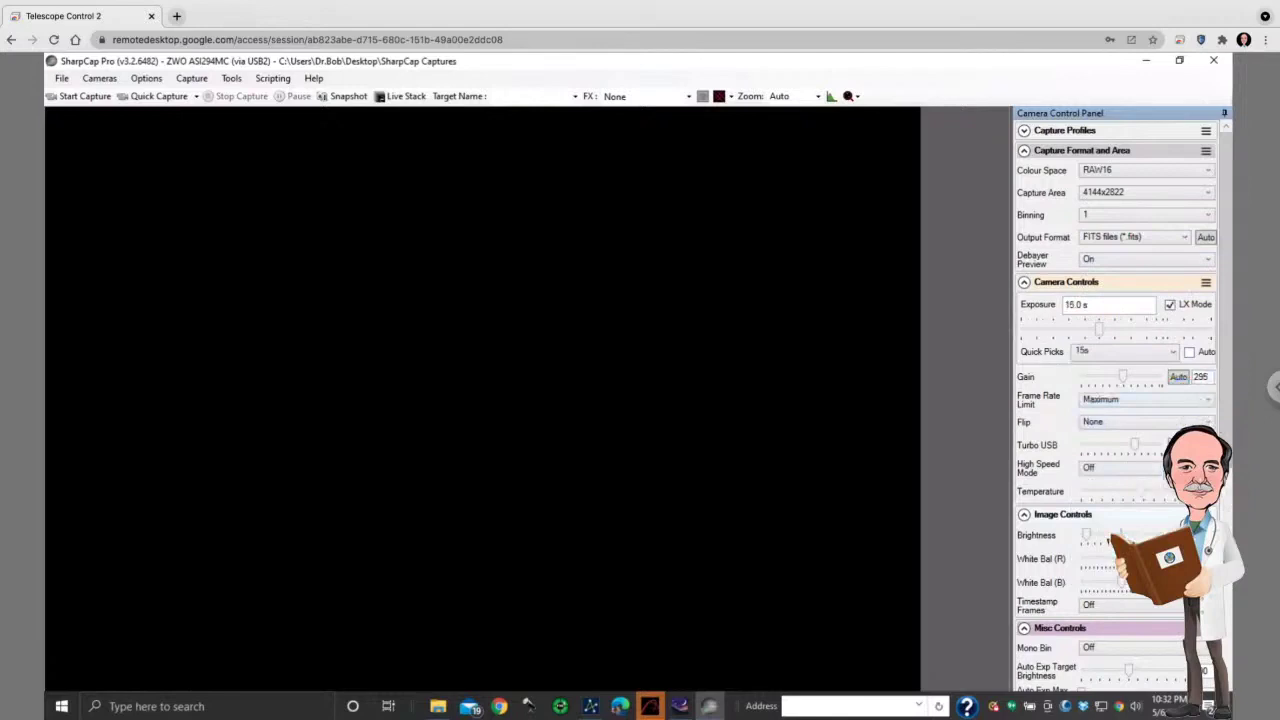
{"action": "scroll", "coordinate": [1224, 430], "scroll_direction": "down", "scroll_amount": 2}
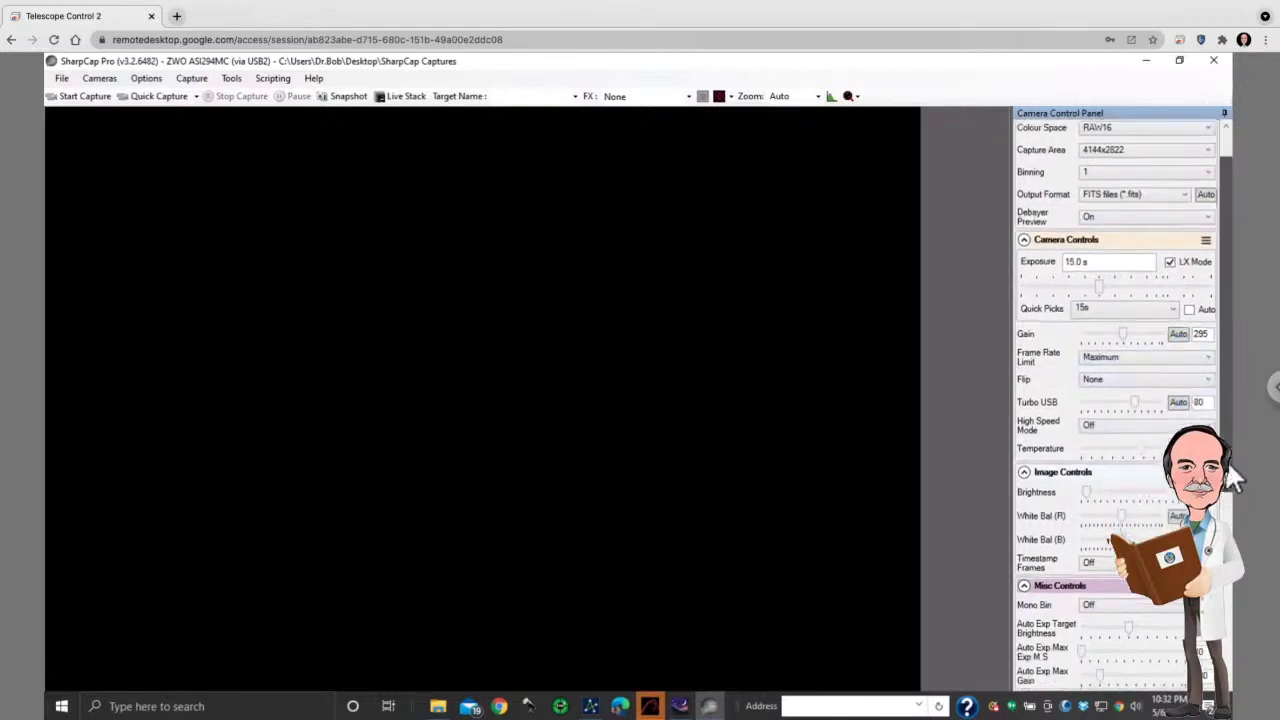
{"action": "scroll", "coordinate": [1230, 473], "scroll_direction": "down", "scroll_amount": 10}
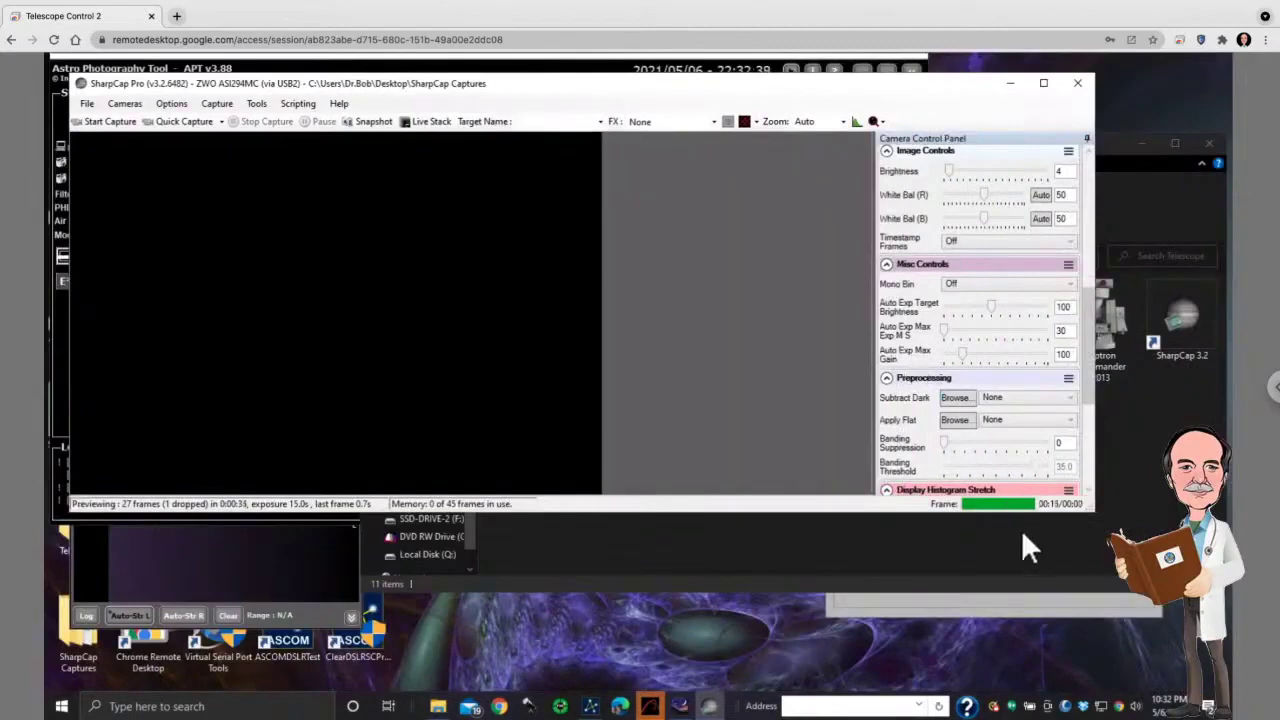
{"action": "left_click", "coordinate": [1045, 83]}
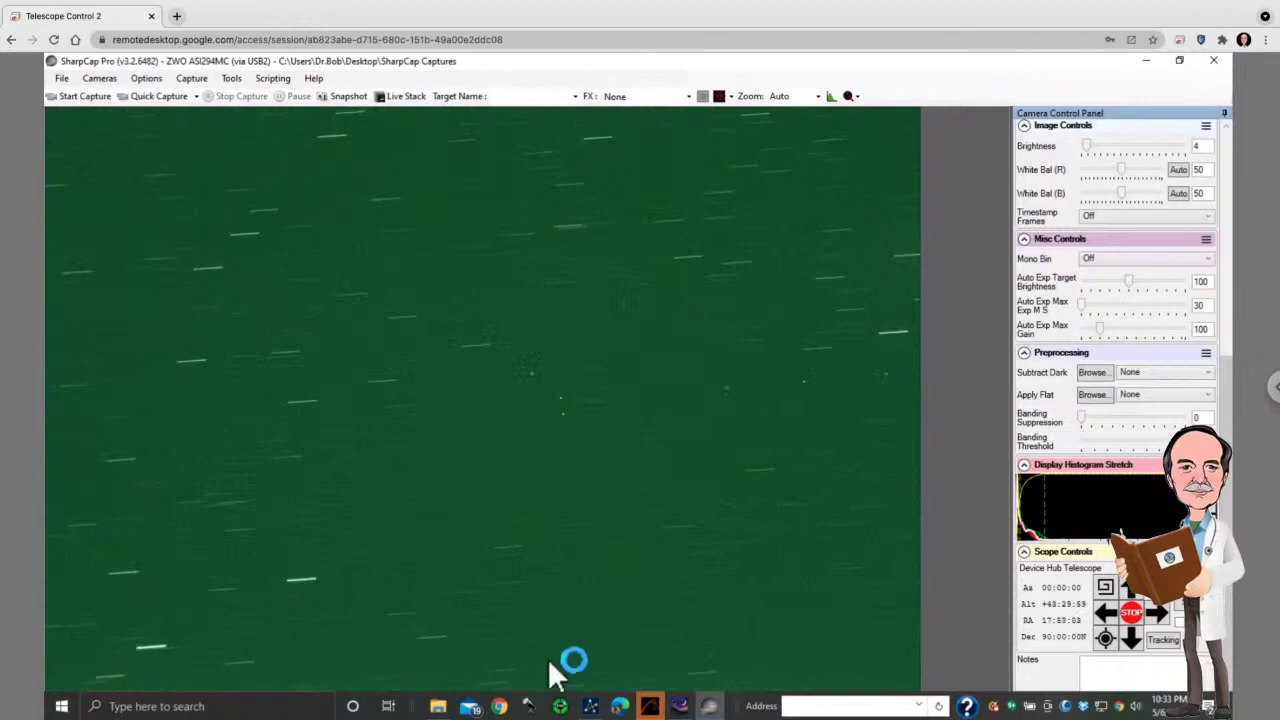
Step: Examine the stars in SharpCap's live camera preview, returning to it after a look at the Telescope folder
{"action": "key", "text": "ctrl+super+f"}
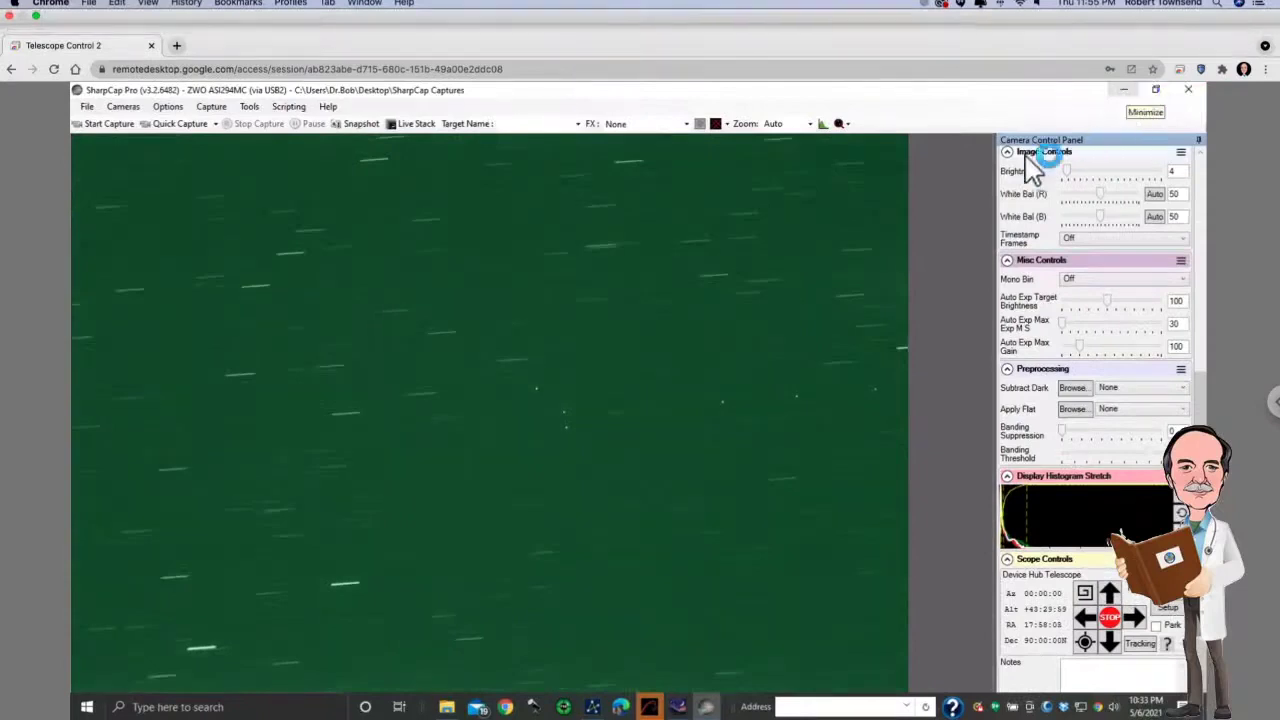
{"action": "key", "text": "ctrl+super+f"}
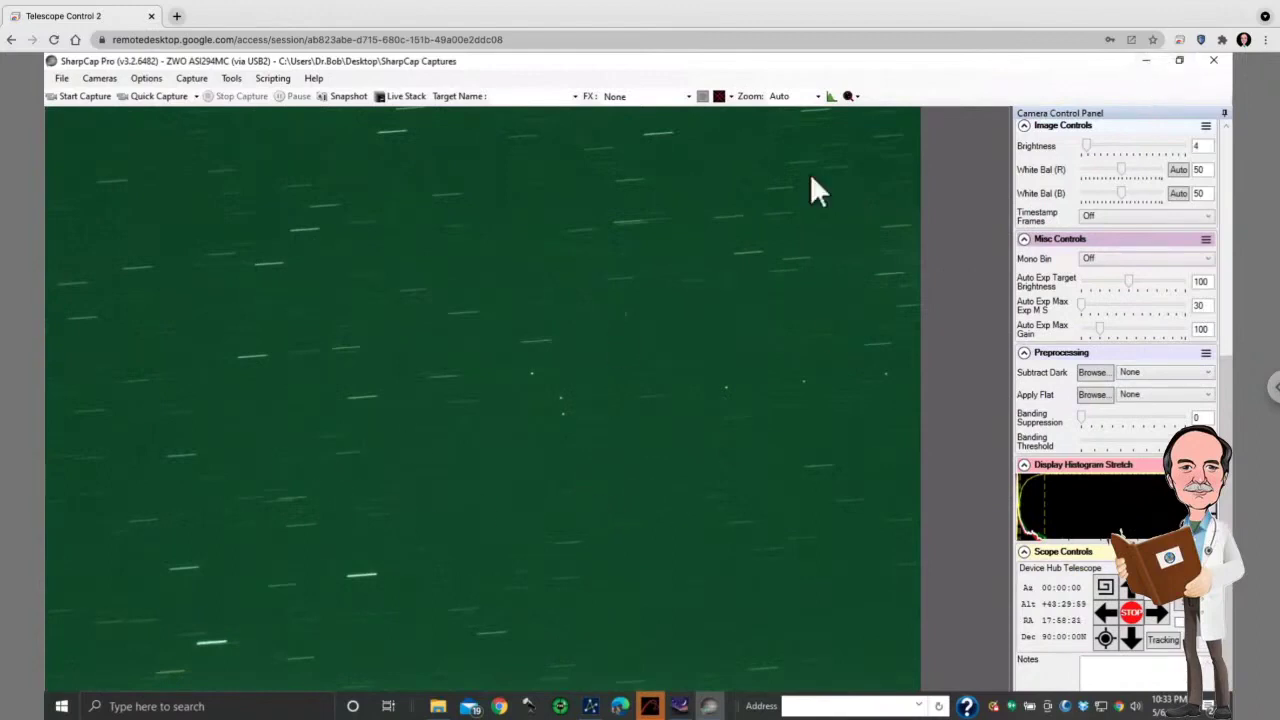
{"action": "left_click", "coordinate": [1146, 61]}
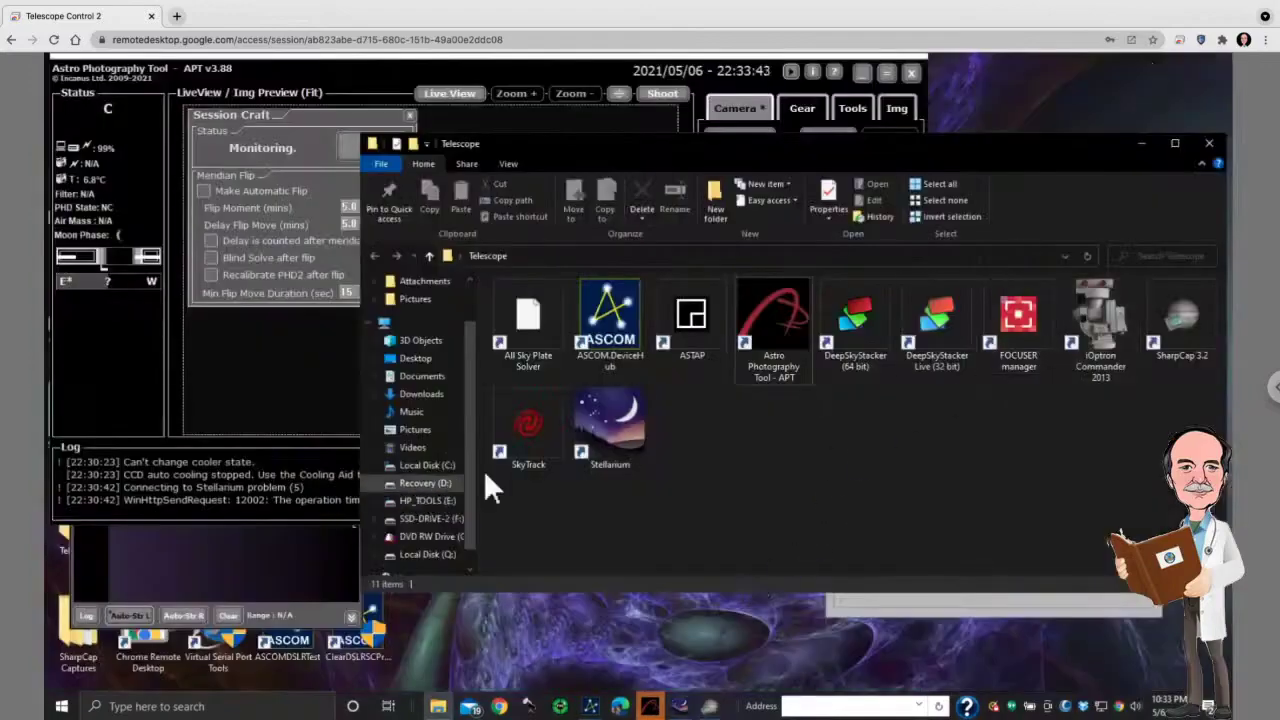
{"action": "left_click", "coordinate": [532, 426]}
{"action": "left_click", "coordinate": [709, 706]}
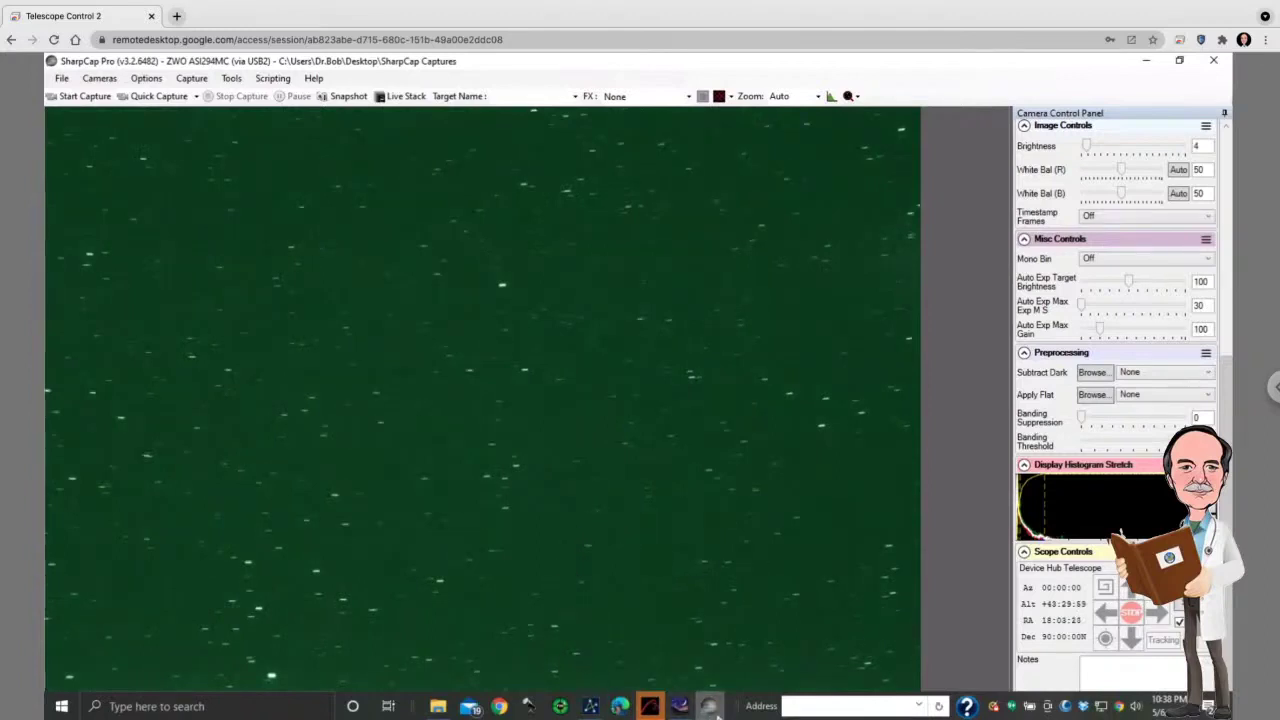
{"action": "mouse_move", "coordinate": [716, 714]}
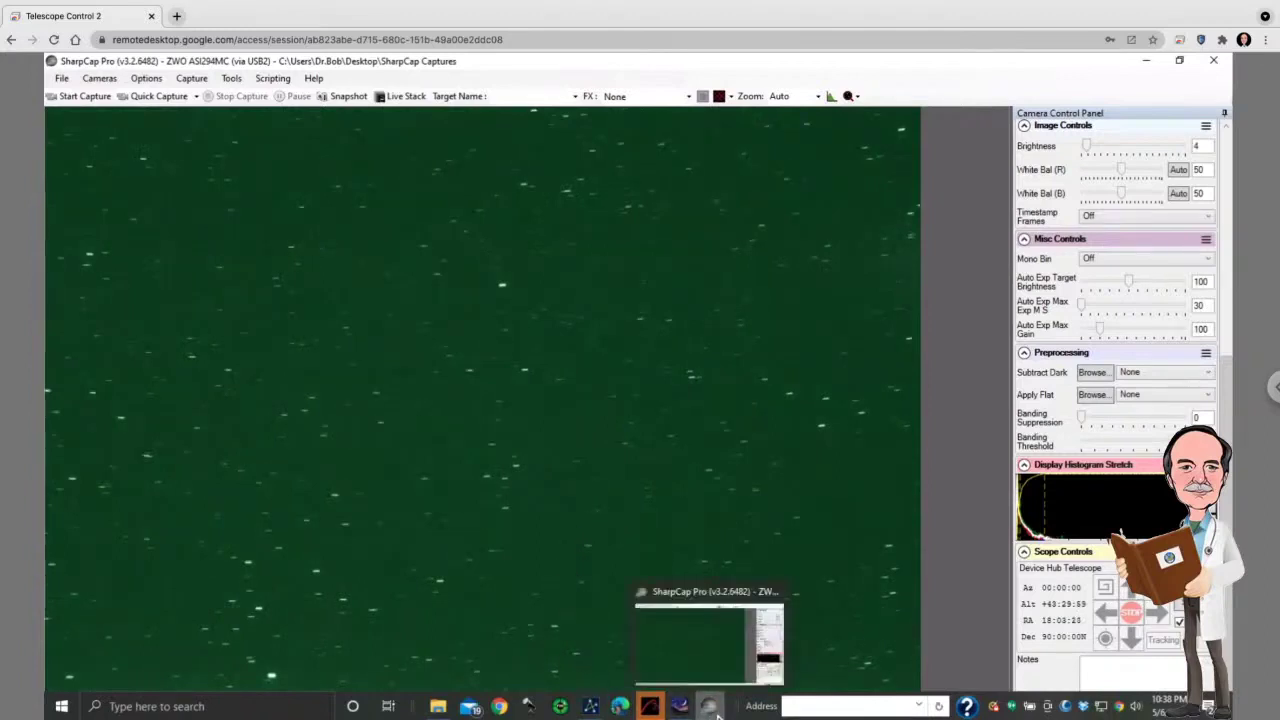
Step: Switch to ASCOM Device Hub, unpark the telescope, turn on tracking and set the tracking rate to Sidereal
{"action": "left_click", "coordinate": [590, 706]}
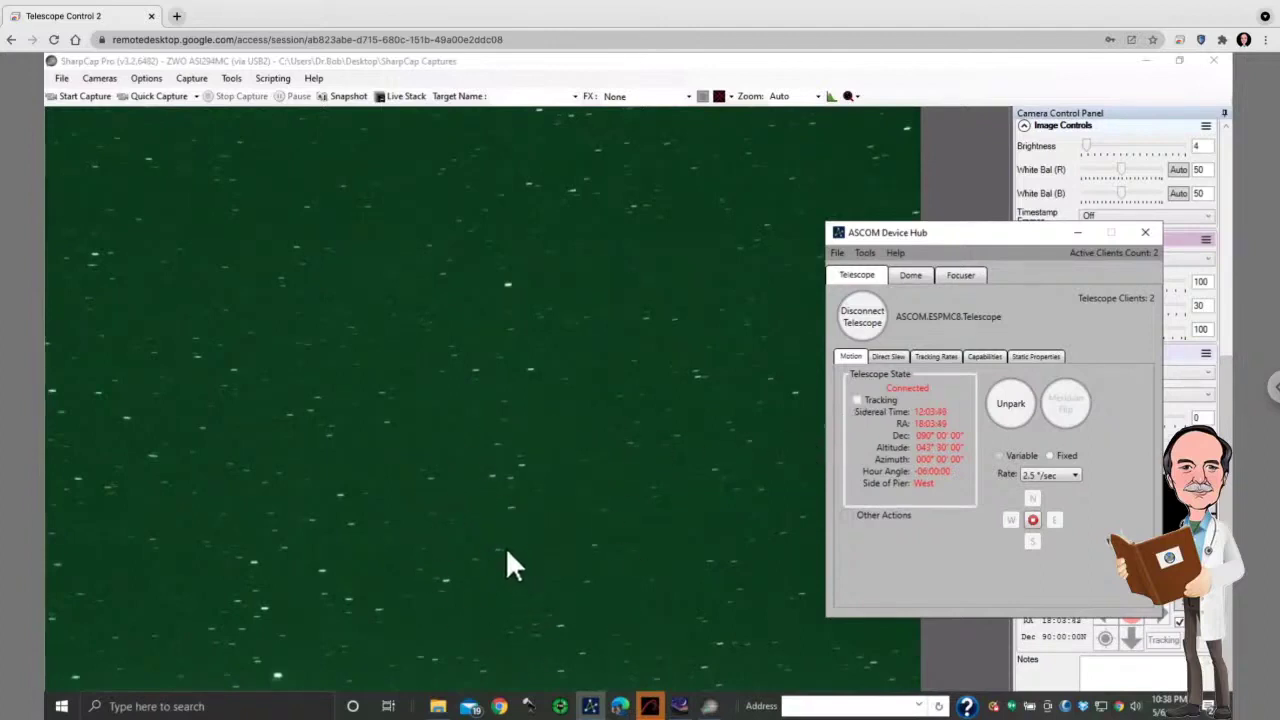
{"action": "left_click", "coordinate": [857, 399]}
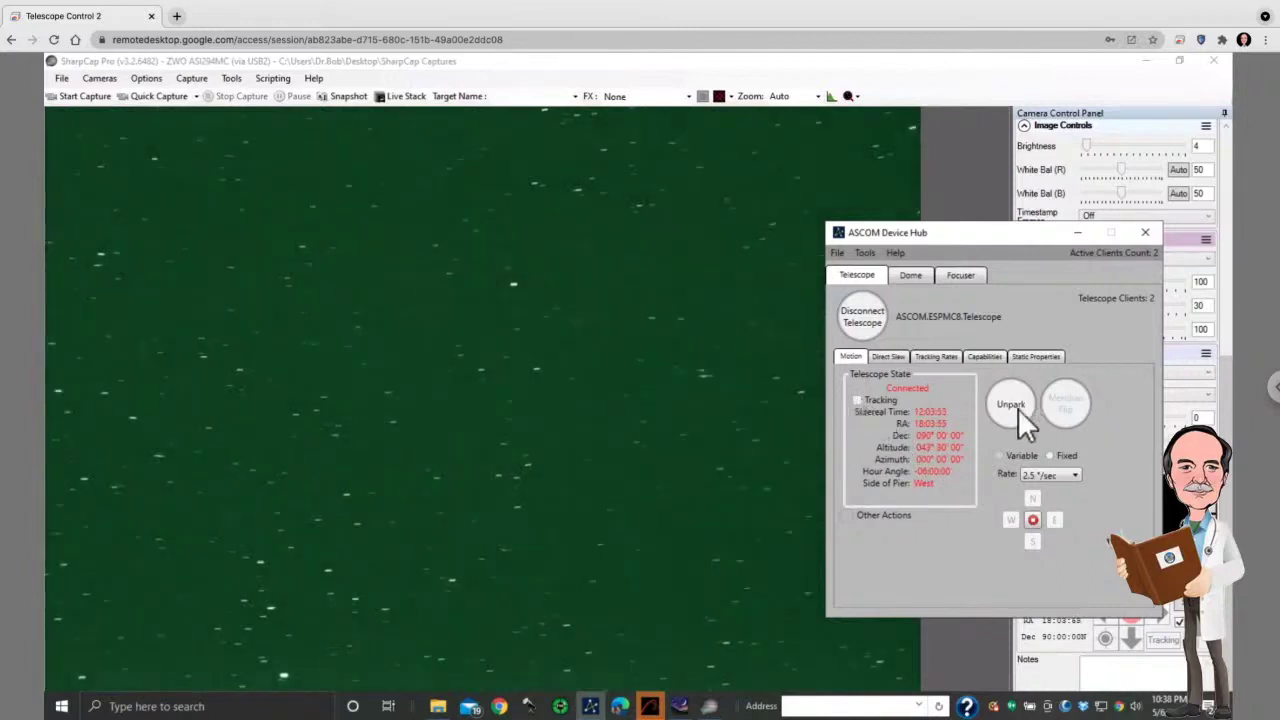
{"action": "left_click", "coordinate": [1018, 408]}
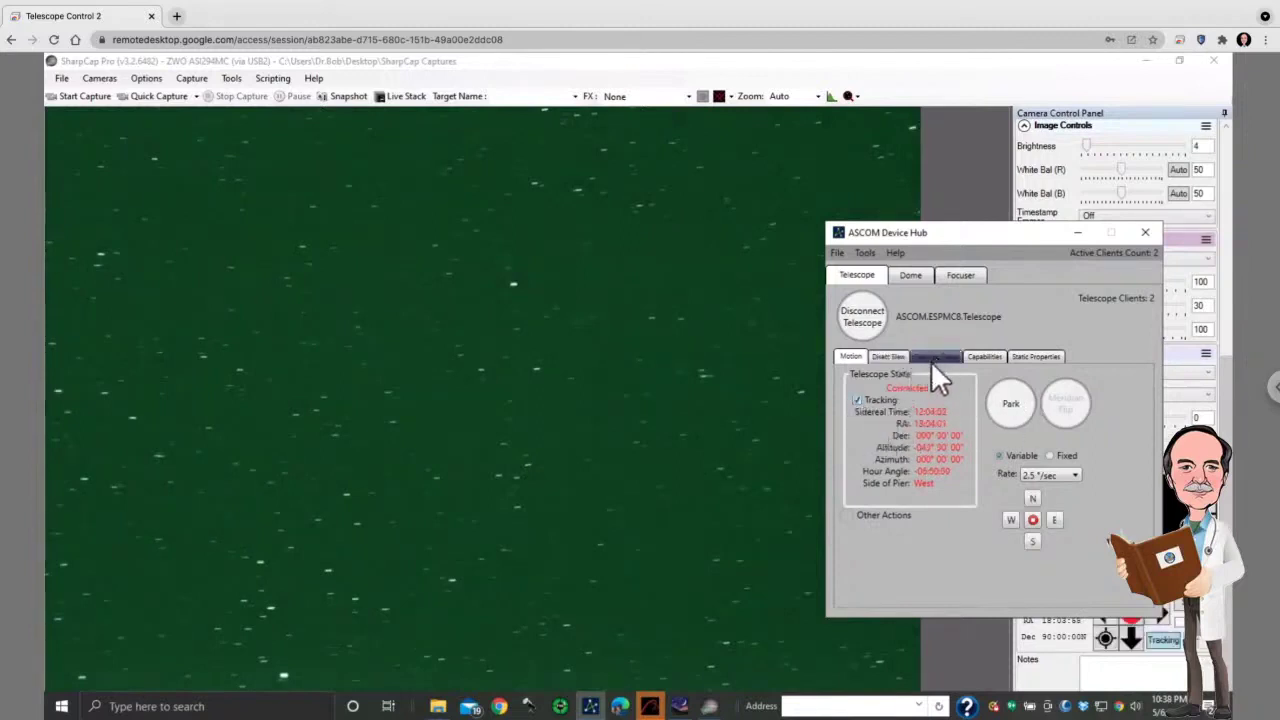
{"action": "left_click", "coordinate": [941, 356]}
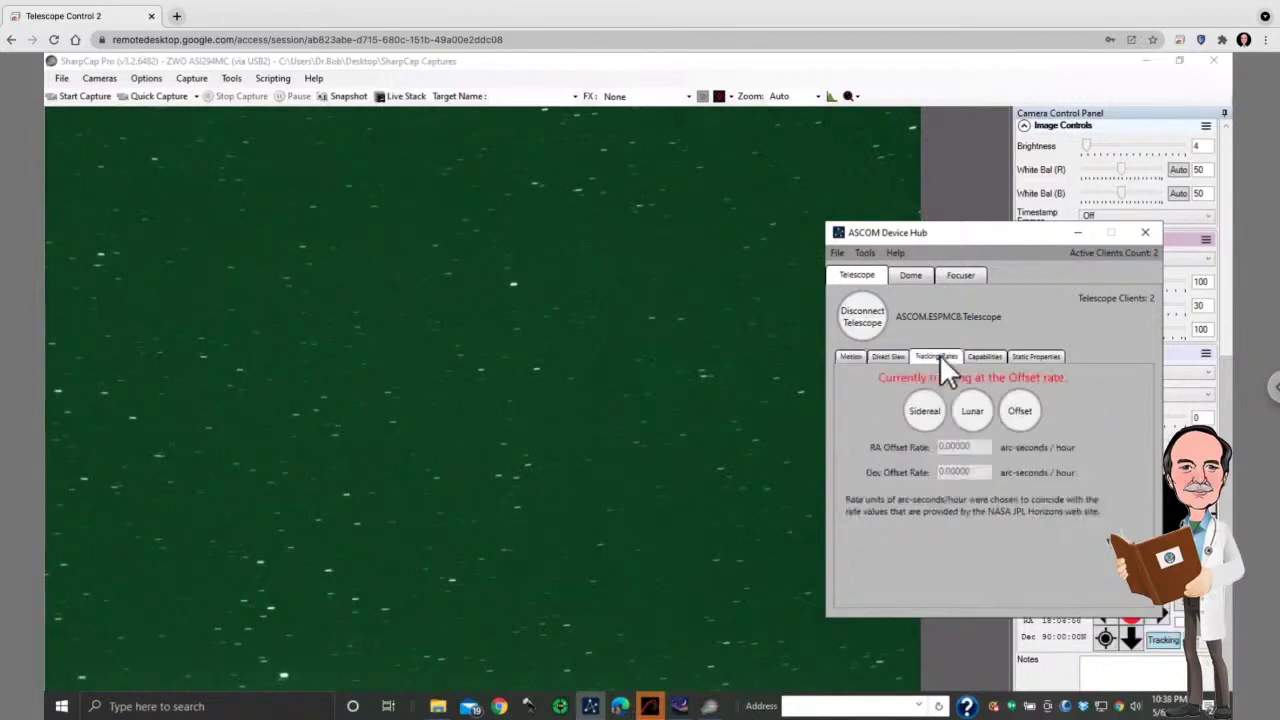
{"action": "left_click", "coordinate": [922, 411]}
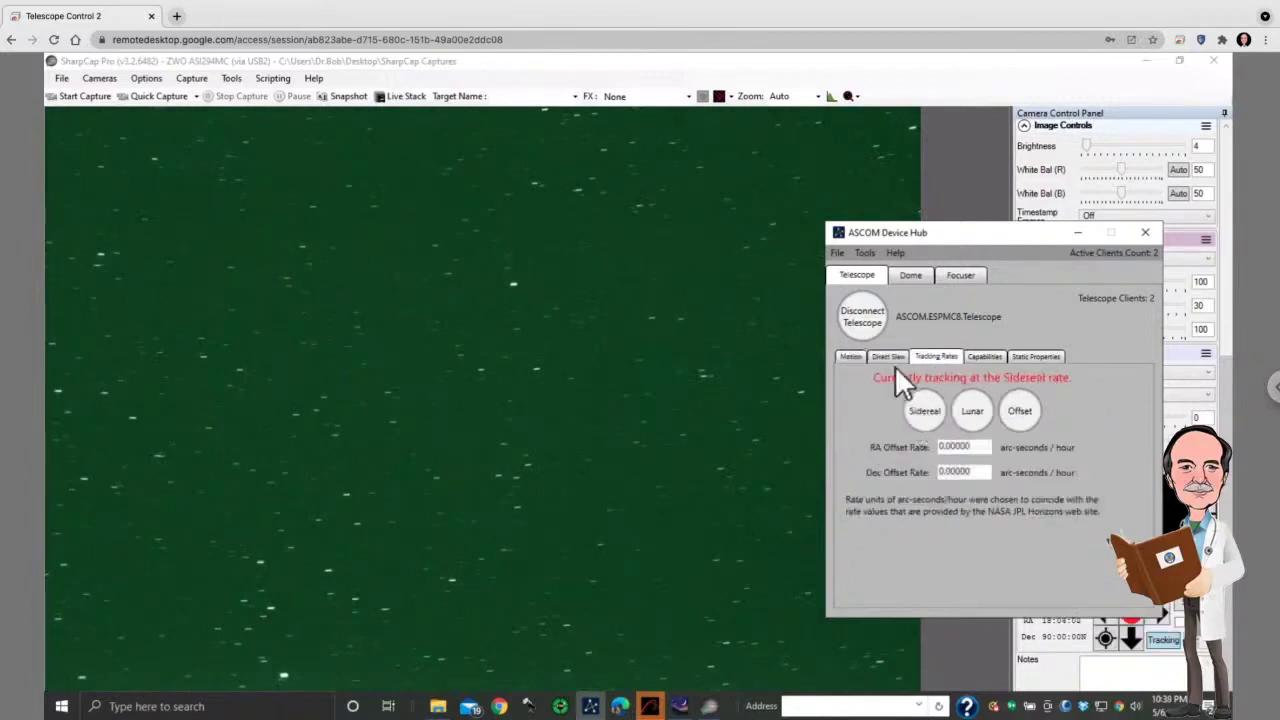
{"action": "left_click", "coordinate": [848, 358]}
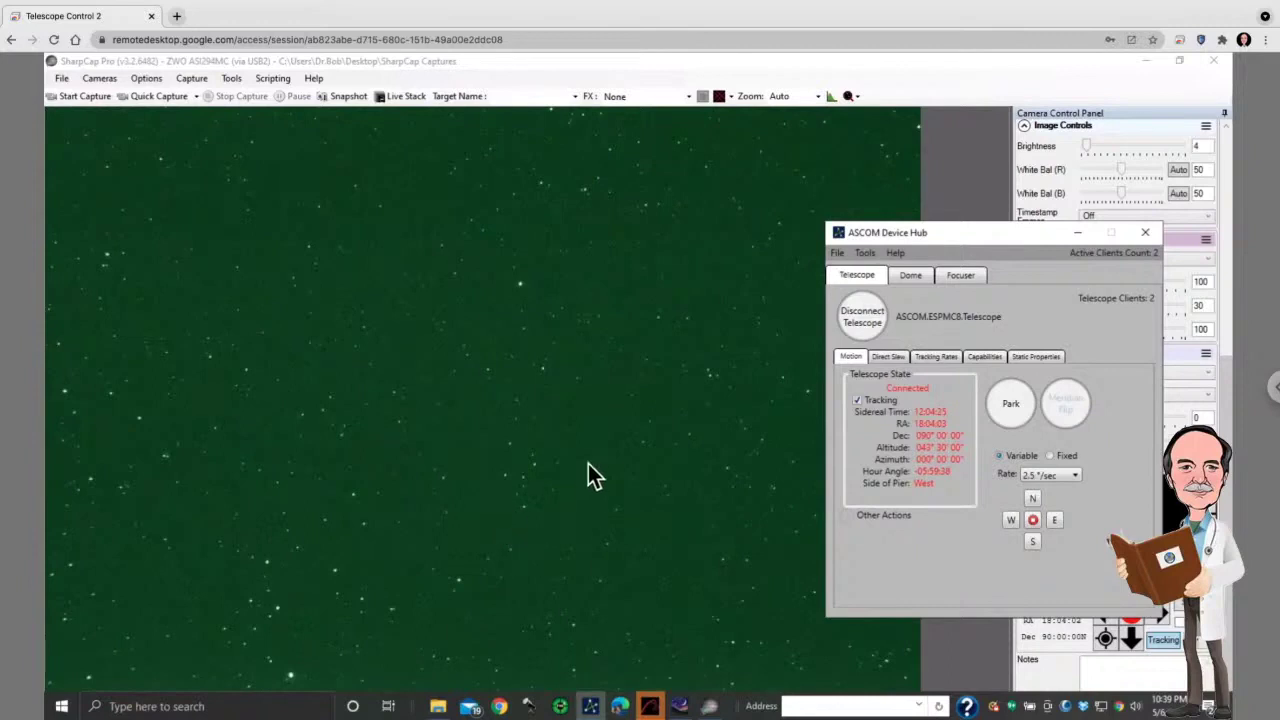
Step: Return to SharpCap and close the ZWO ASI294MC camera
{"action": "left_click", "coordinate": [99, 78]}
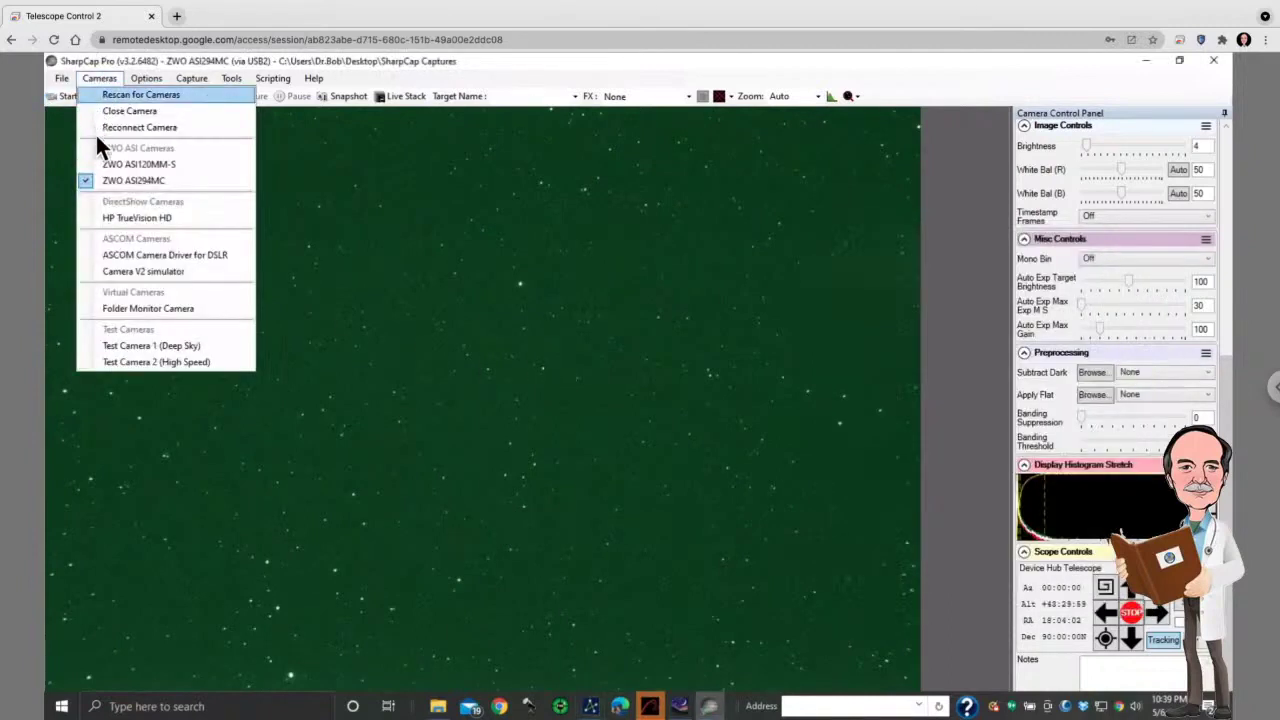
{"action": "left_click", "coordinate": [97, 177]}
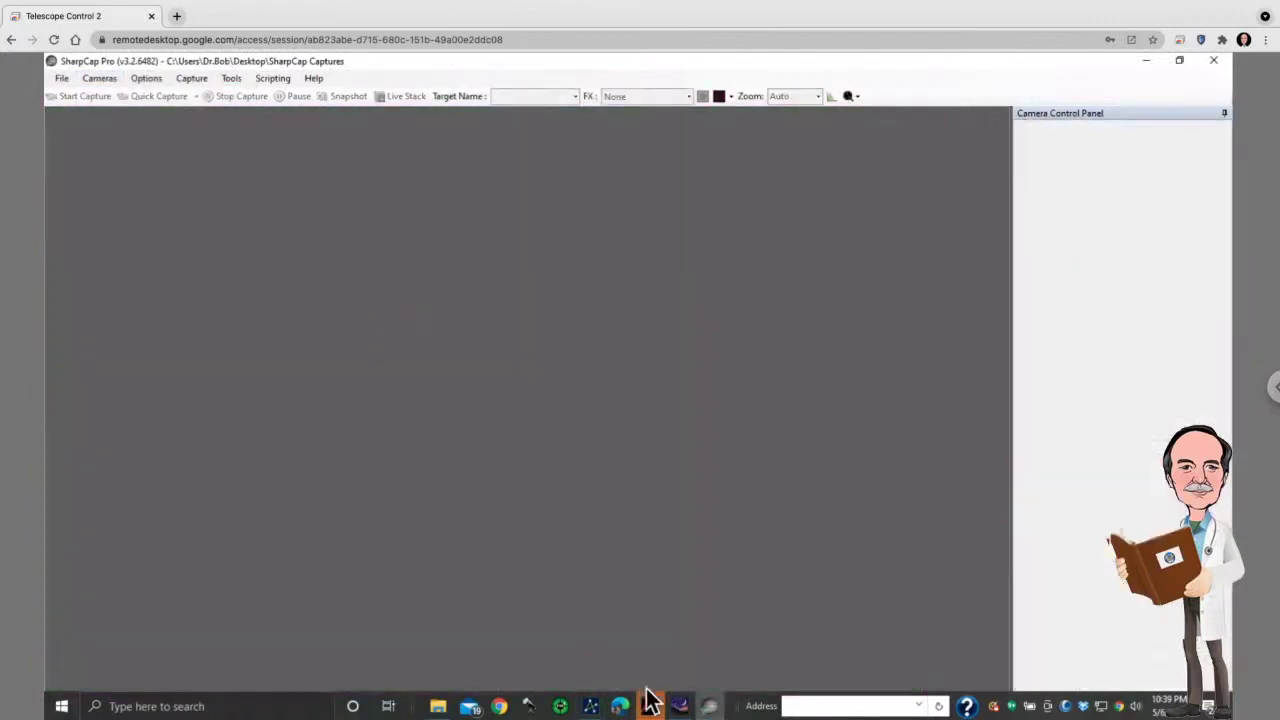
{"action": "mouse_move", "coordinate": [682, 714]}
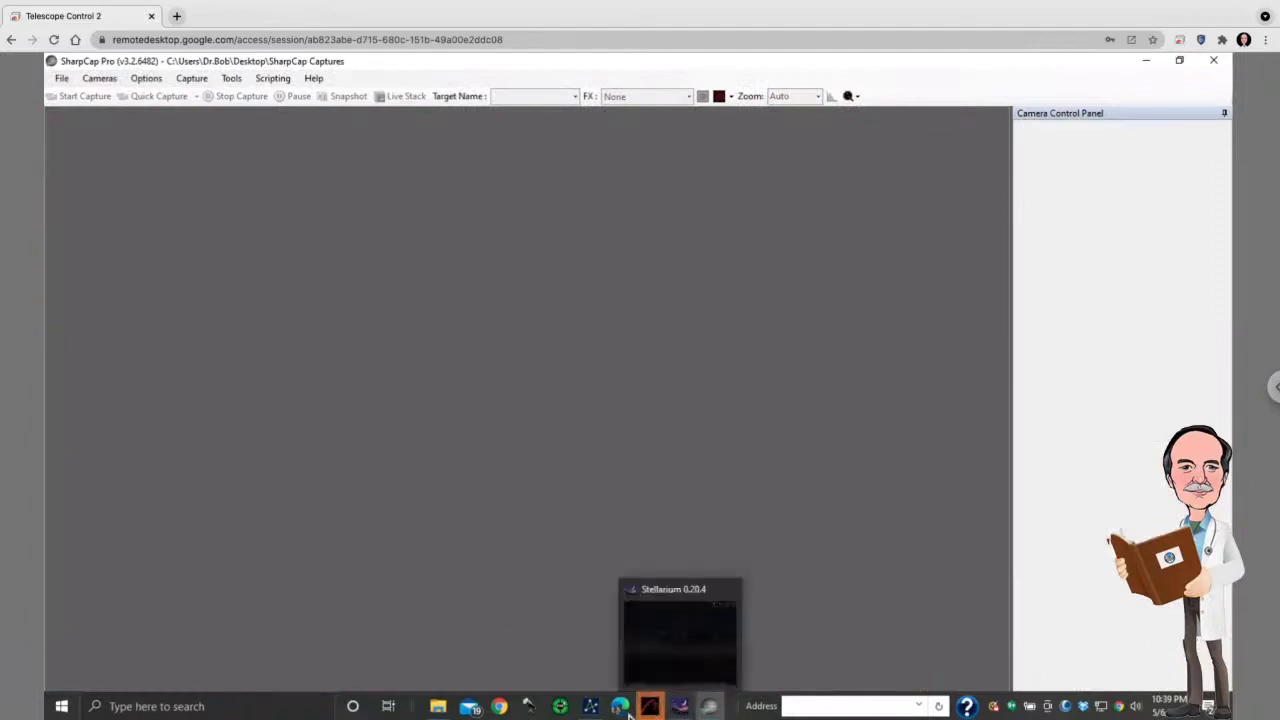
{"action": "mouse_move", "coordinate": [596, 714]}
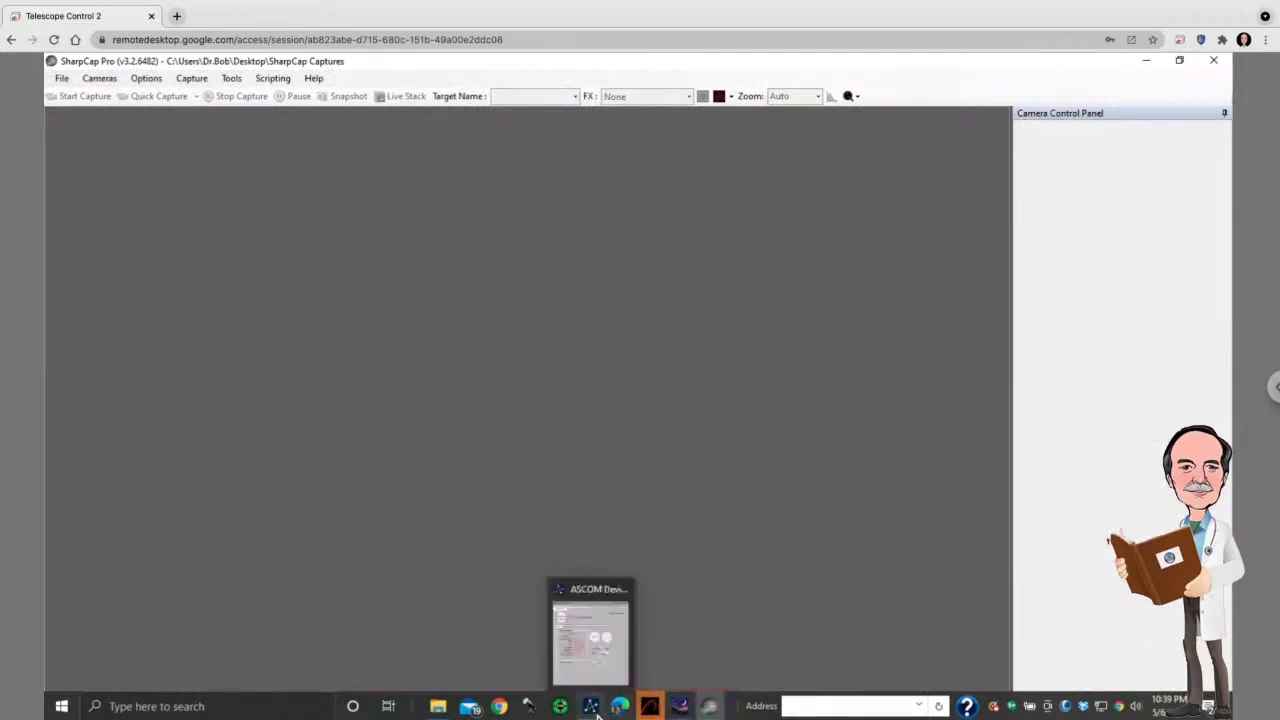
Step: Switch to Astro Photography Tool, close Session Craft, shoot a single image and maximize the window
{"action": "left_click", "coordinate": [651, 707]}
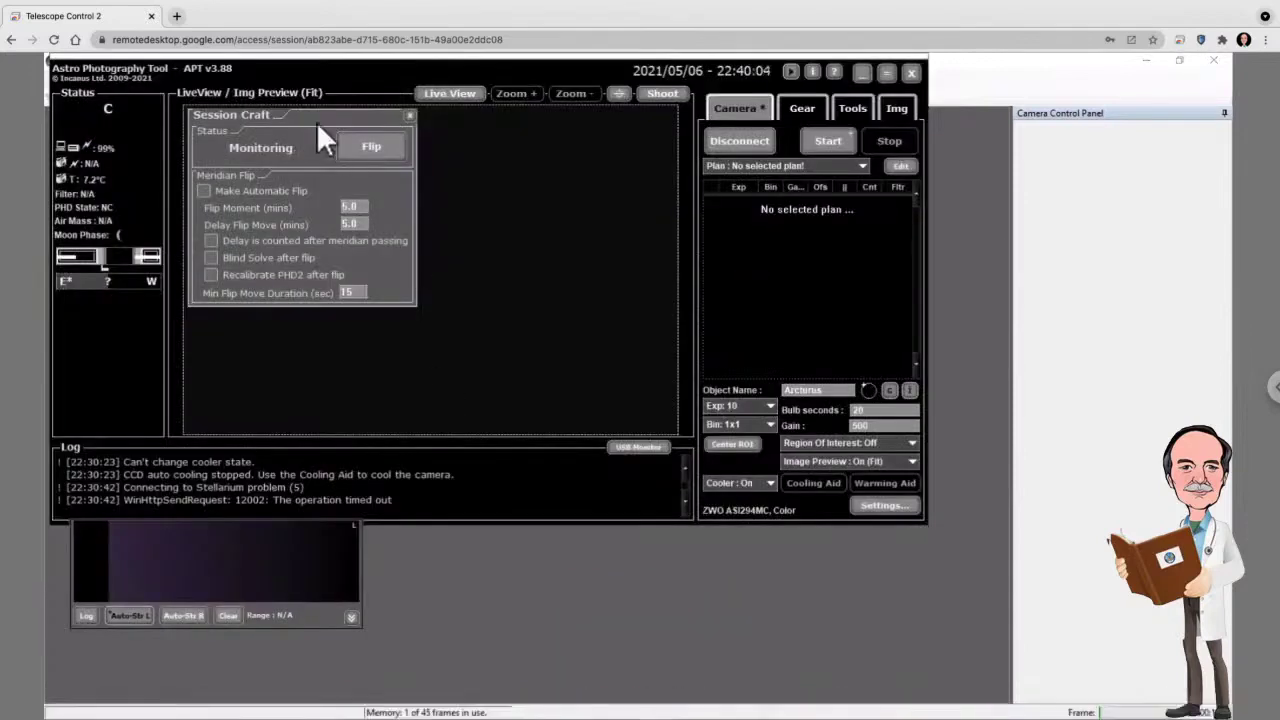
{"action": "left_click", "coordinate": [411, 114]}
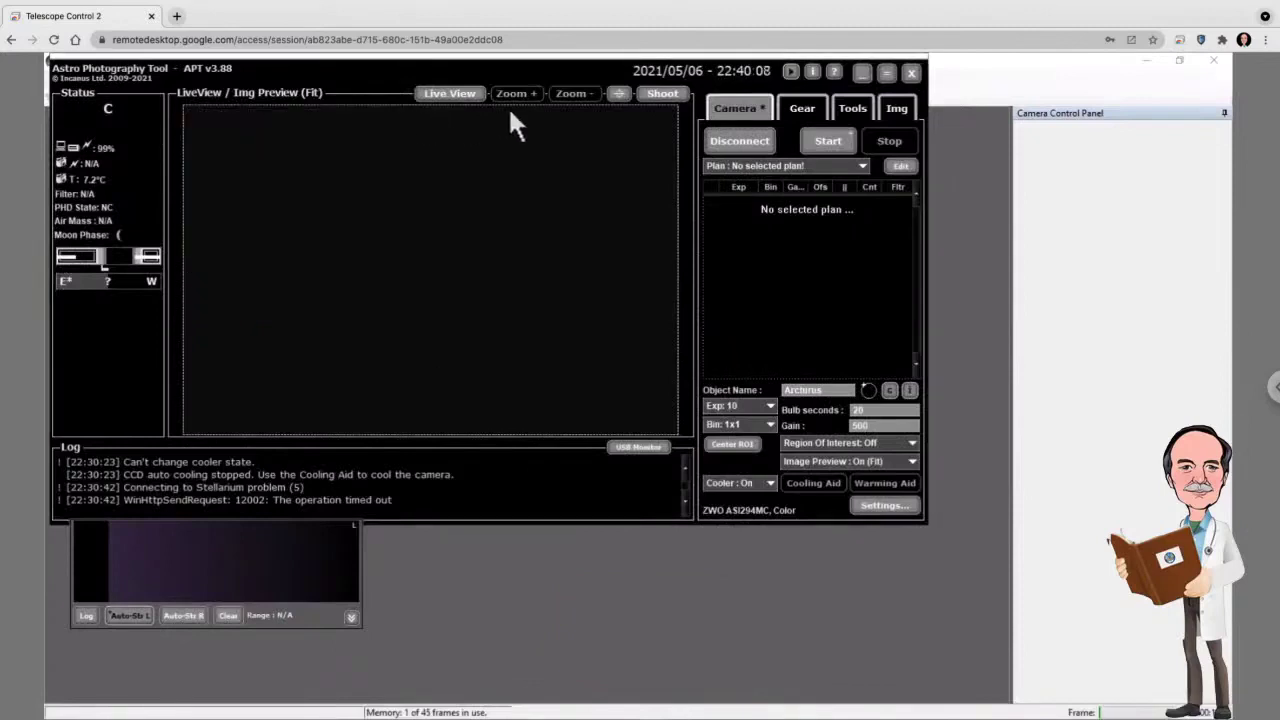
{"action": "left_click", "coordinate": [653, 91]}
{"action": "left_click", "coordinate": [886, 74]}
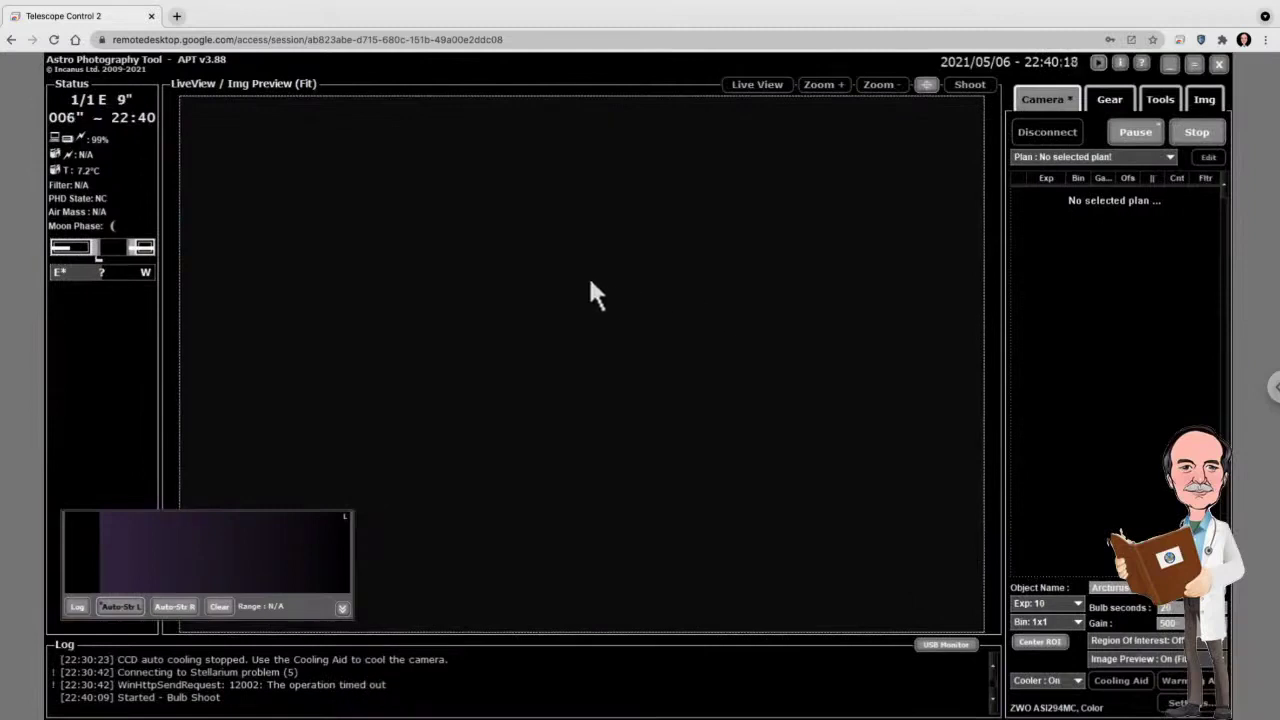
Step: Connect the scope through DeviceHub and plate-solve the captured image in Point Craft, using the scope's position as the approximate coordinates
{"action": "left_click", "coordinate": [1104, 99]}
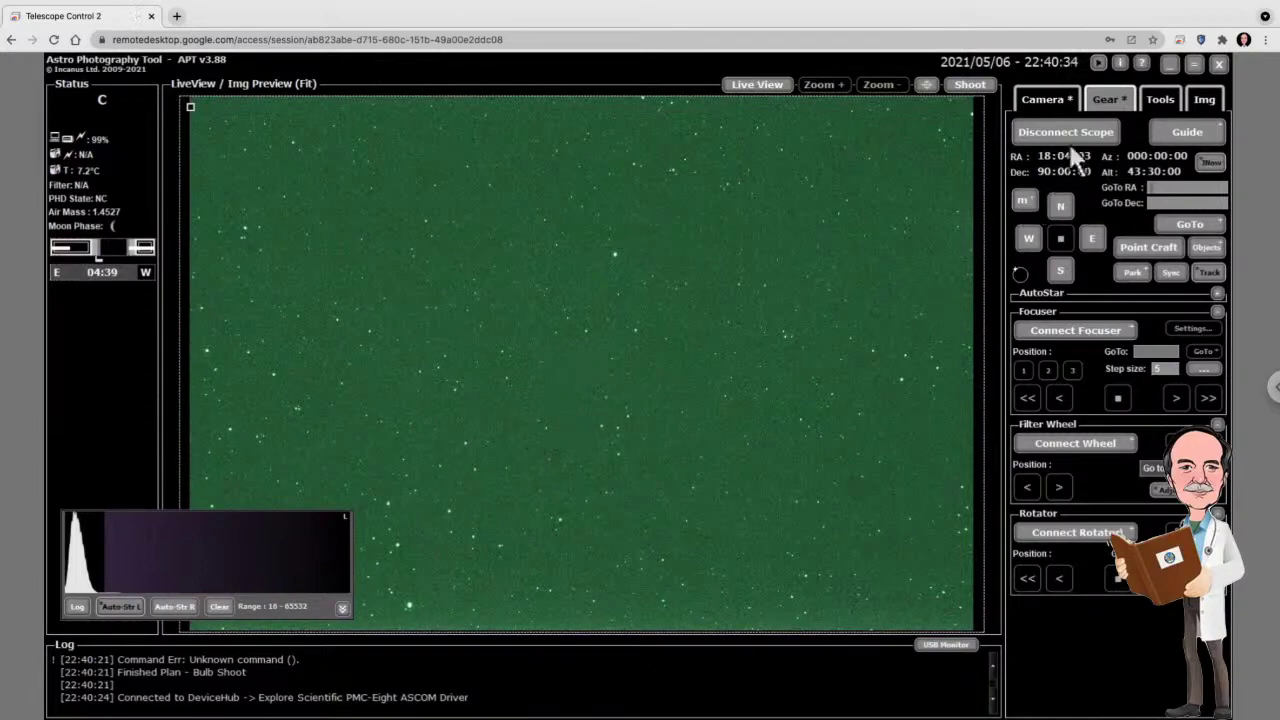
{"action": "left_click", "coordinate": [1158, 100]}
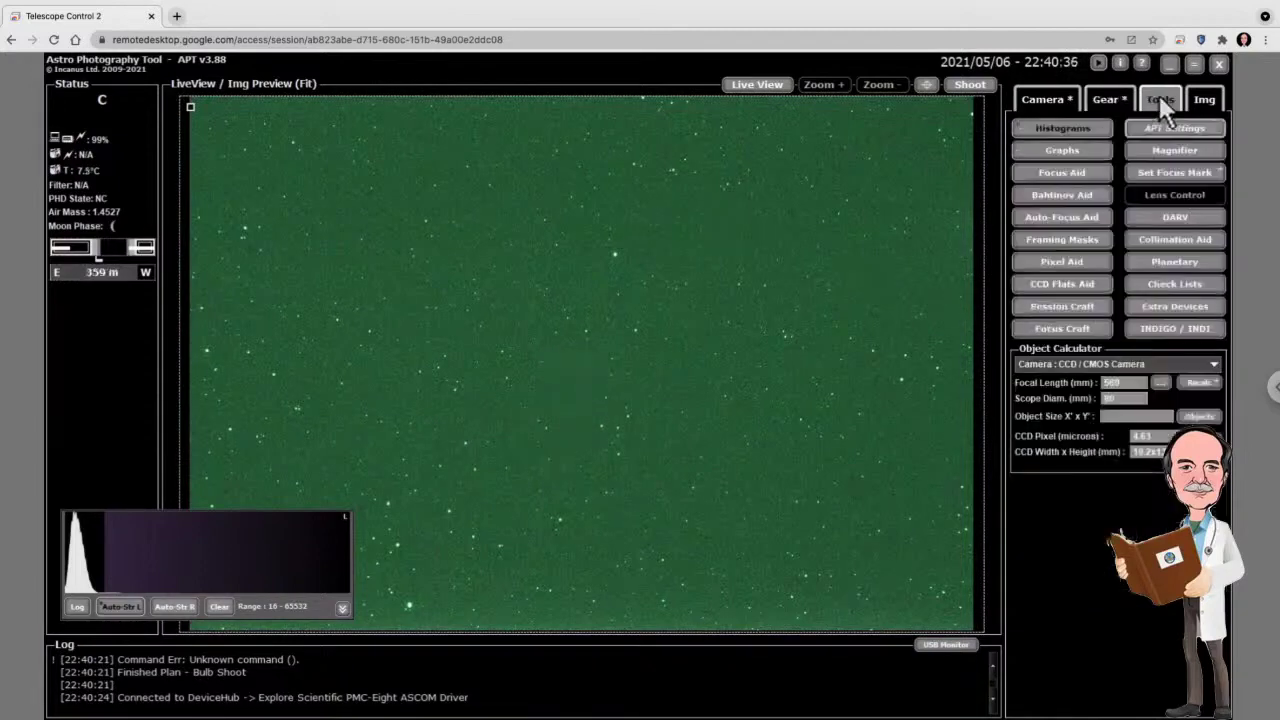
{"action": "left_click", "coordinate": [1111, 98]}
{"action": "left_click", "coordinate": [1140, 243]}
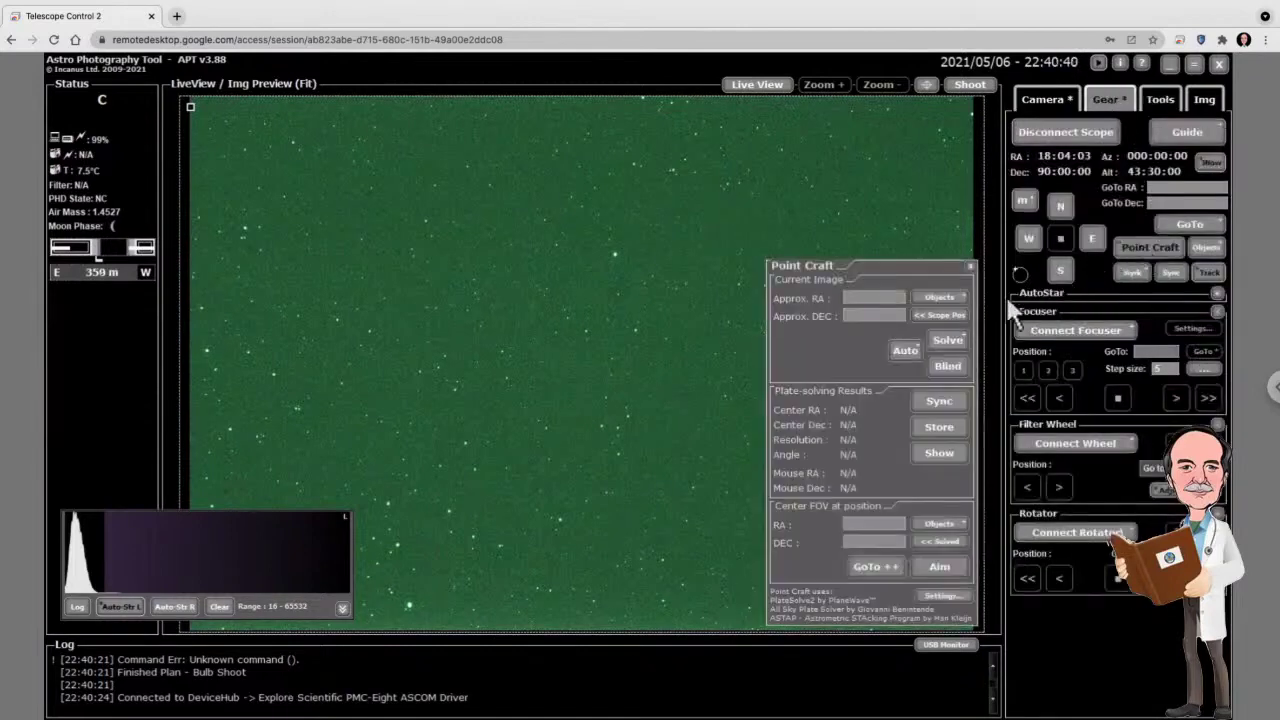
{"action": "left_click", "coordinate": [939, 315]}
{"action": "left_click", "coordinate": [949, 334]}
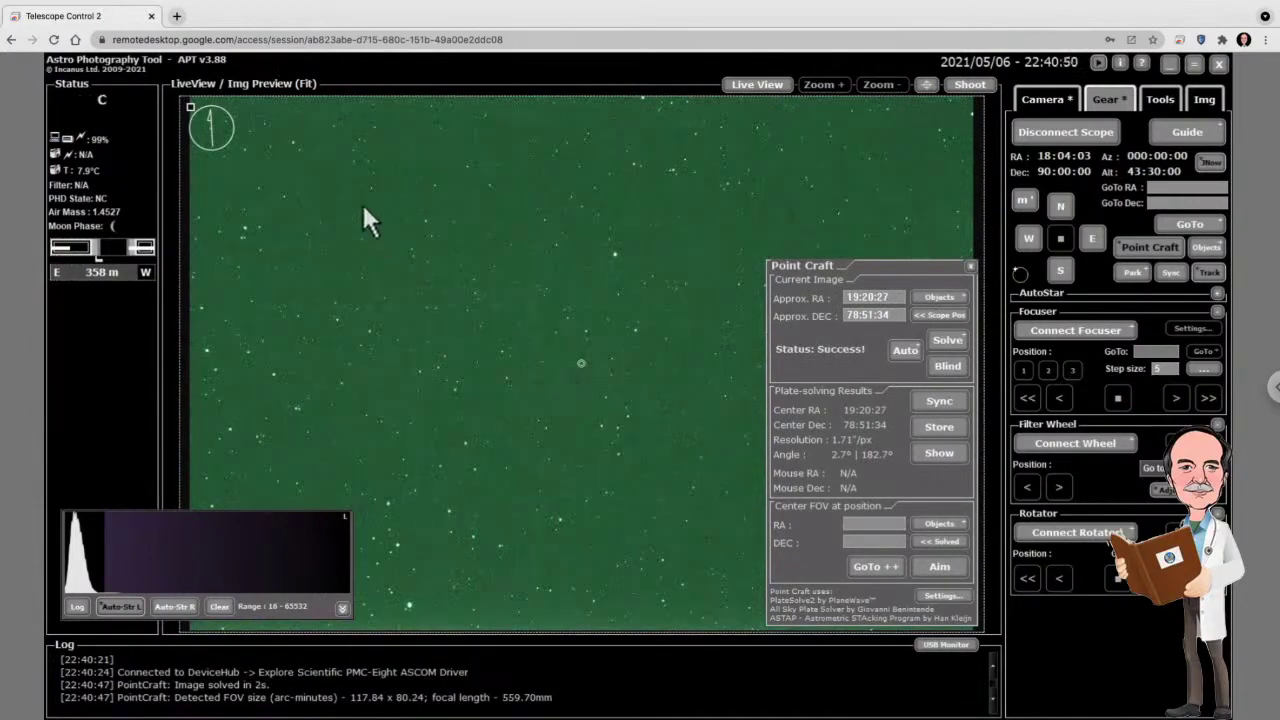
Step: Sync the scope to the plate-solved coordinates in Point Craft and restore the maximized window to its smaller size
{"action": "left_click", "coordinate": [940, 401]}
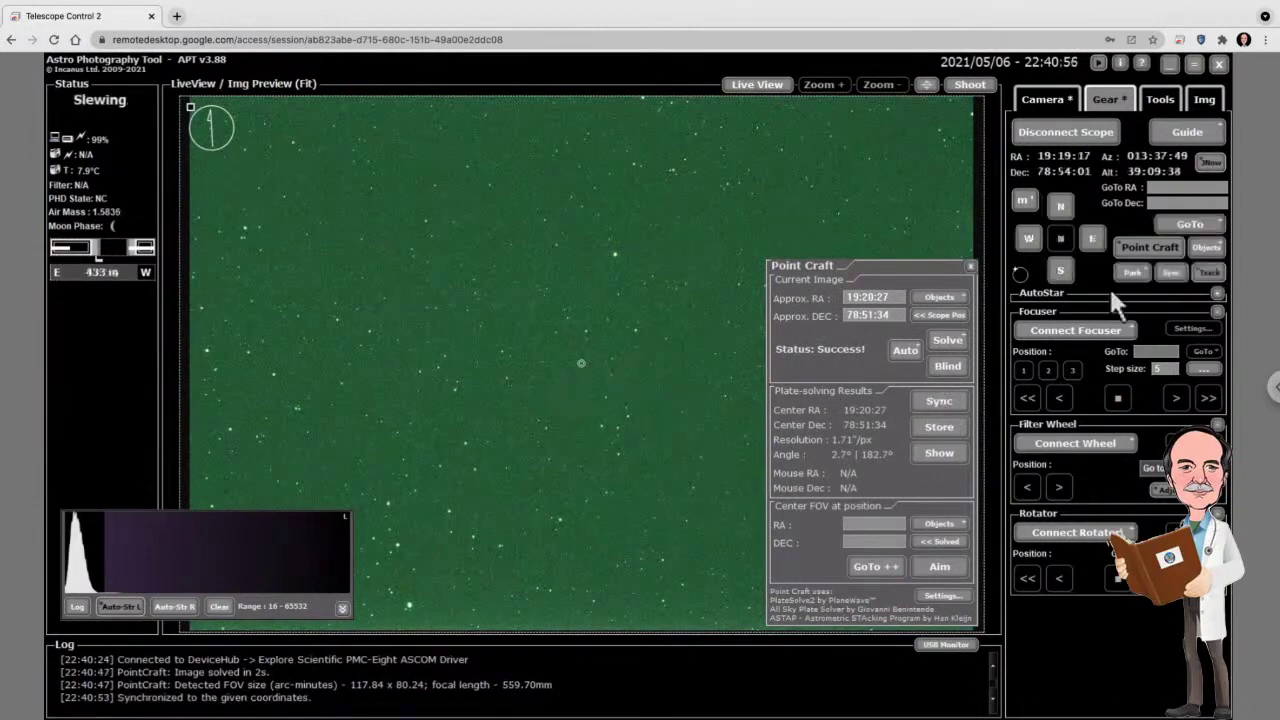
{"action": "left_click", "coordinate": [1194, 63]}
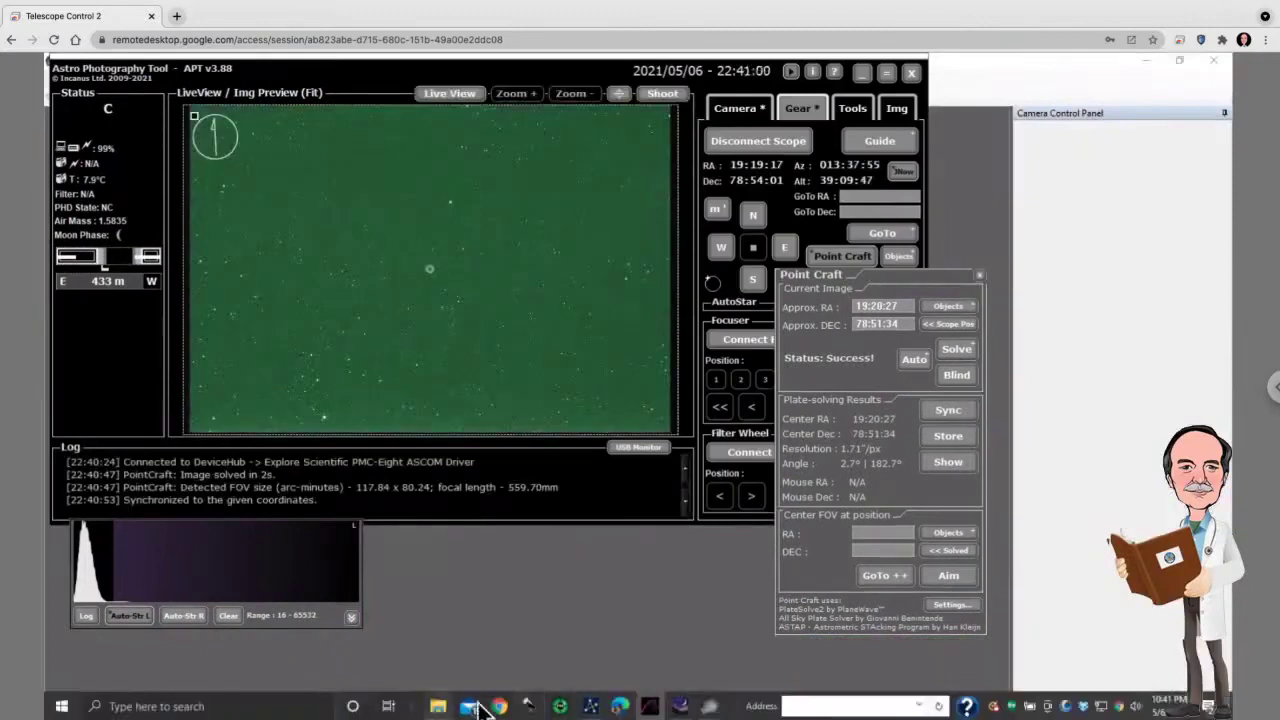
Step: Switch to Stellarium and locate the telescope marker in the northern sky
{"action": "left_click", "coordinate": [680, 706]}
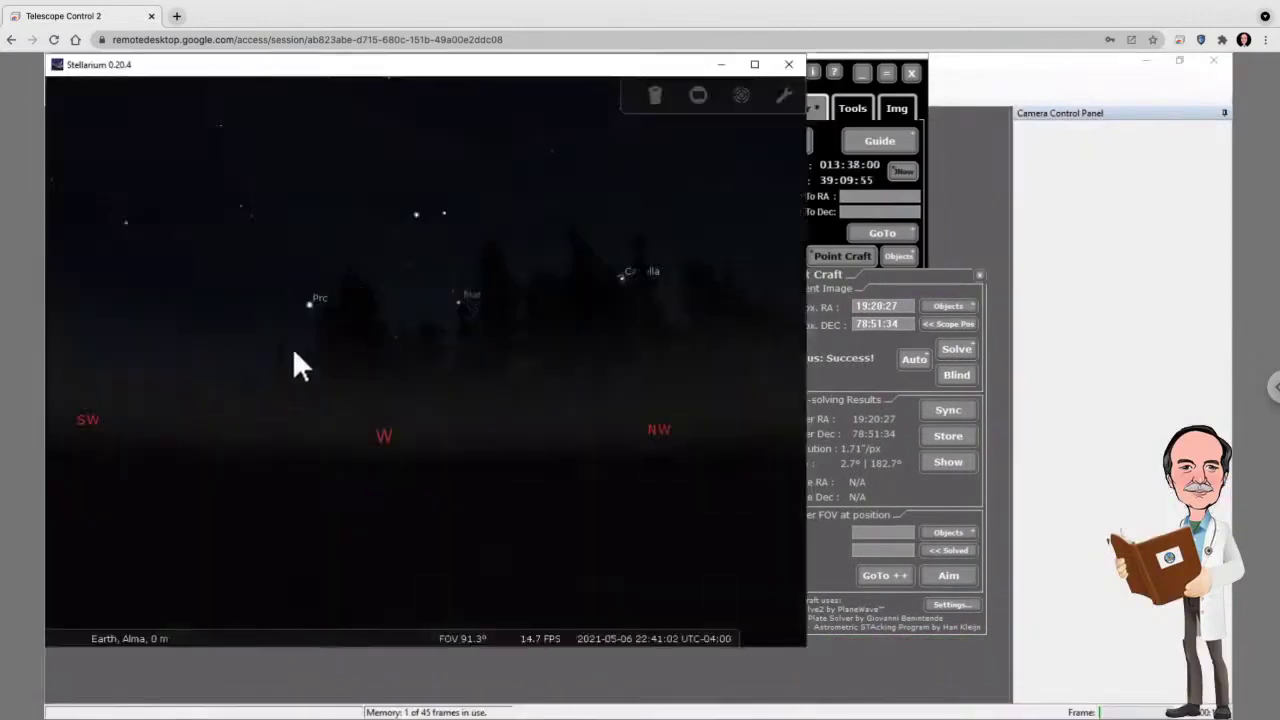
{"action": "left_click_drag", "start_coordinate": [294, 366], "coordinate": [697, 490]}
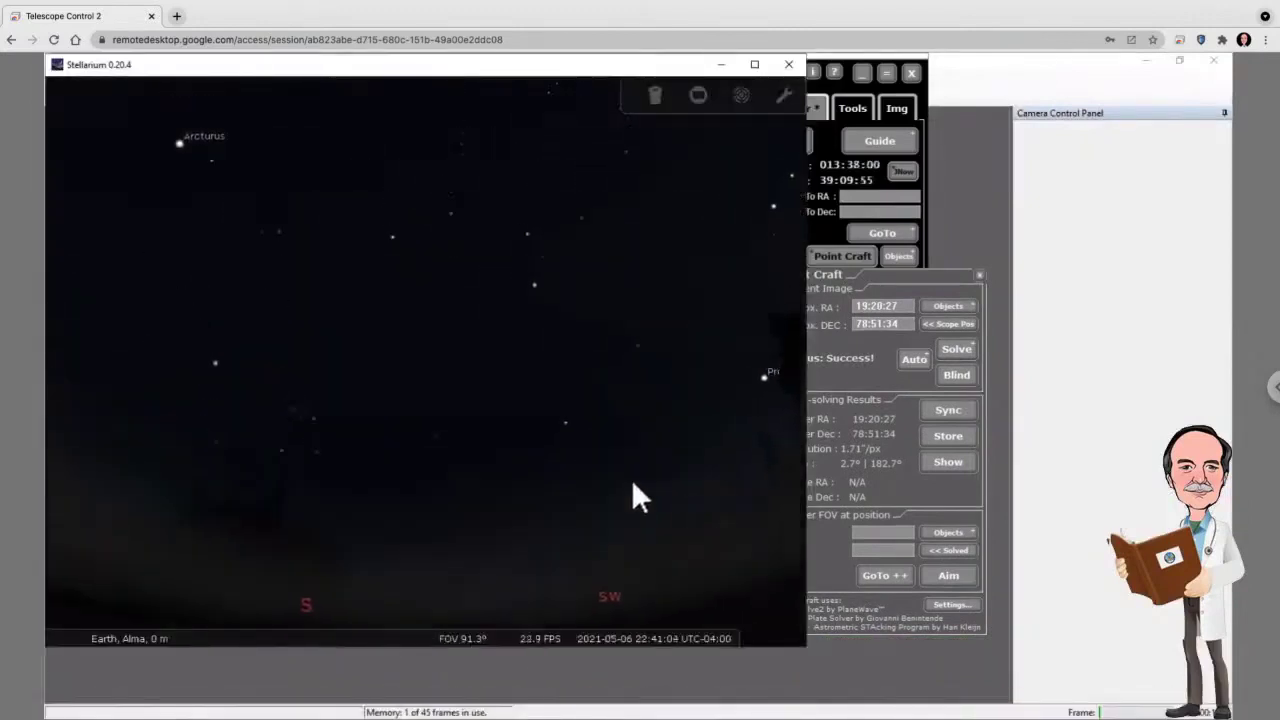
{"action": "left_click_drag", "start_coordinate": [94, 183], "coordinate": [538, 279]}
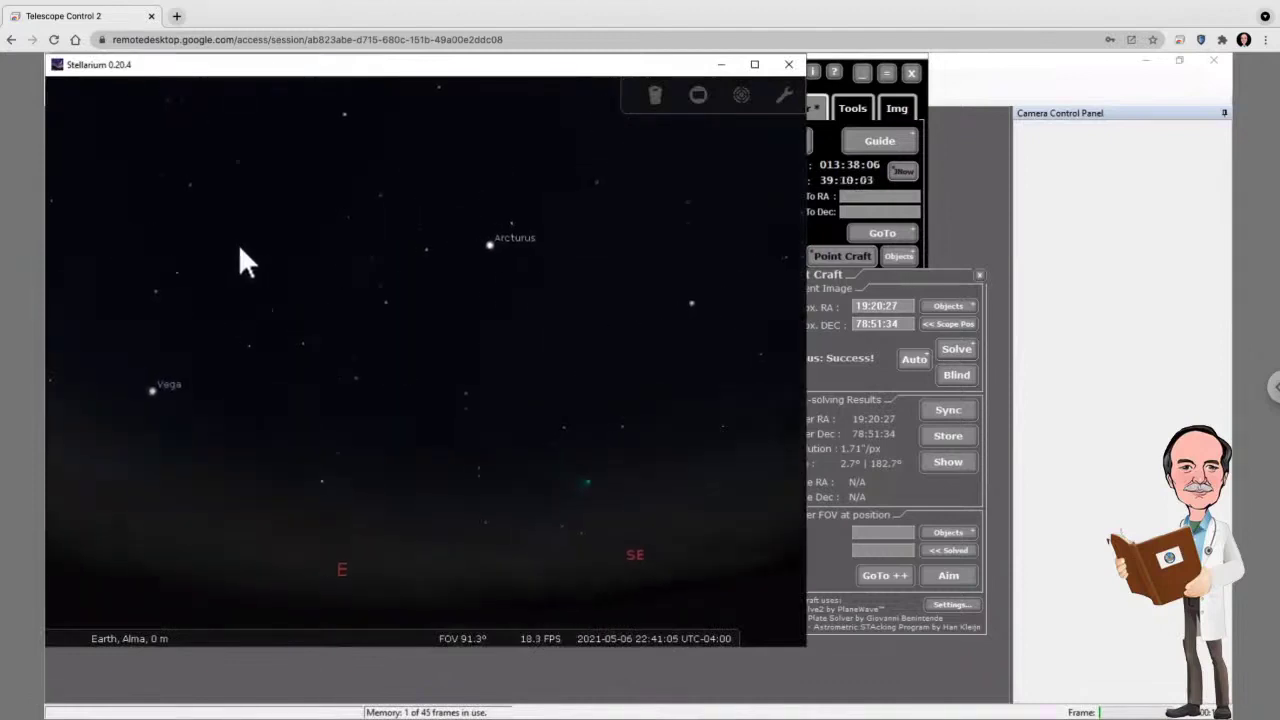
{"action": "left_click_drag", "start_coordinate": [234, 251], "coordinate": [515, 403]}
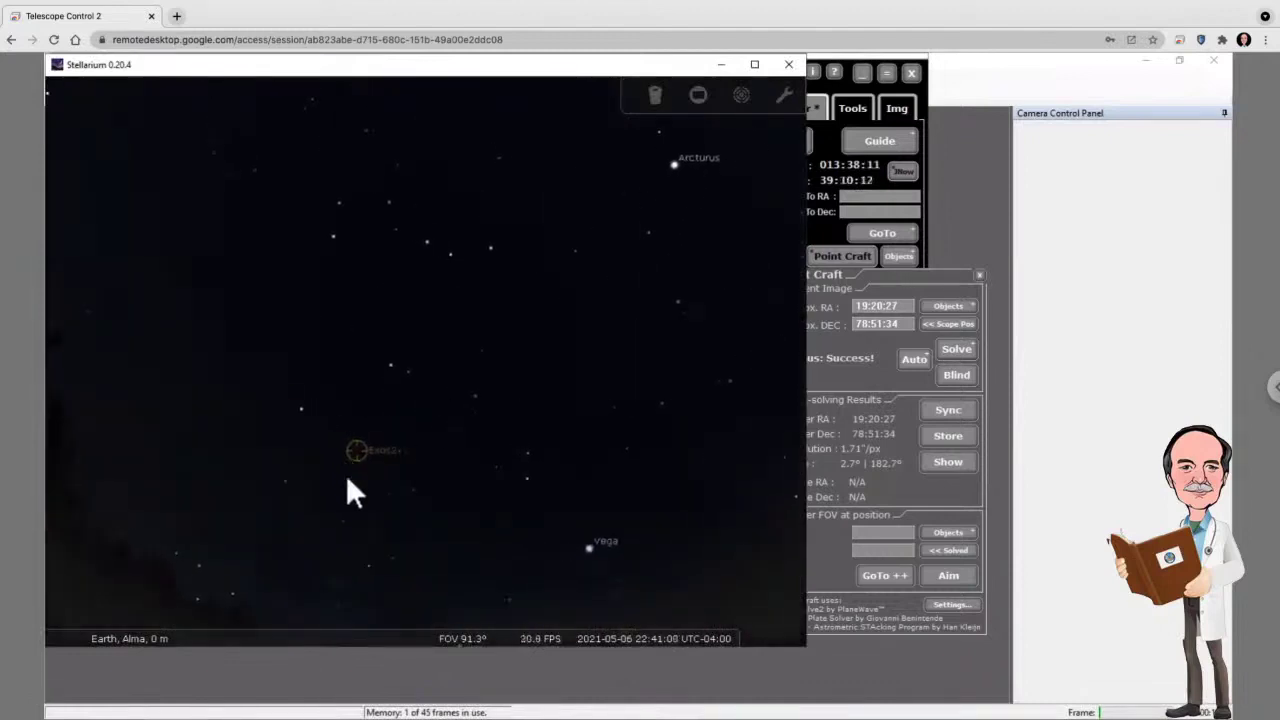
{"action": "left_click_drag", "start_coordinate": [369, 522], "coordinate": [437, 331]}
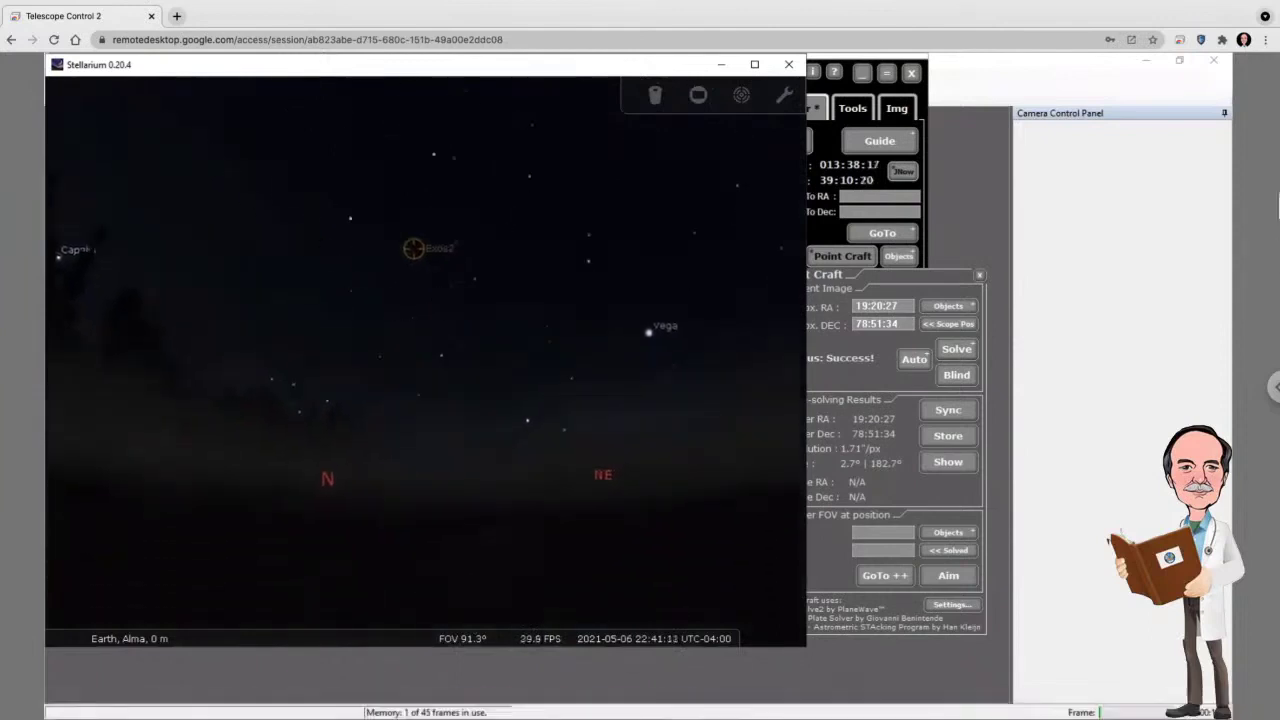
Step: Return to SharpCap, open the ZWO ASI294MC camera and set its colour space to RAW16
{"action": "left_click", "coordinate": [1101, 81]}
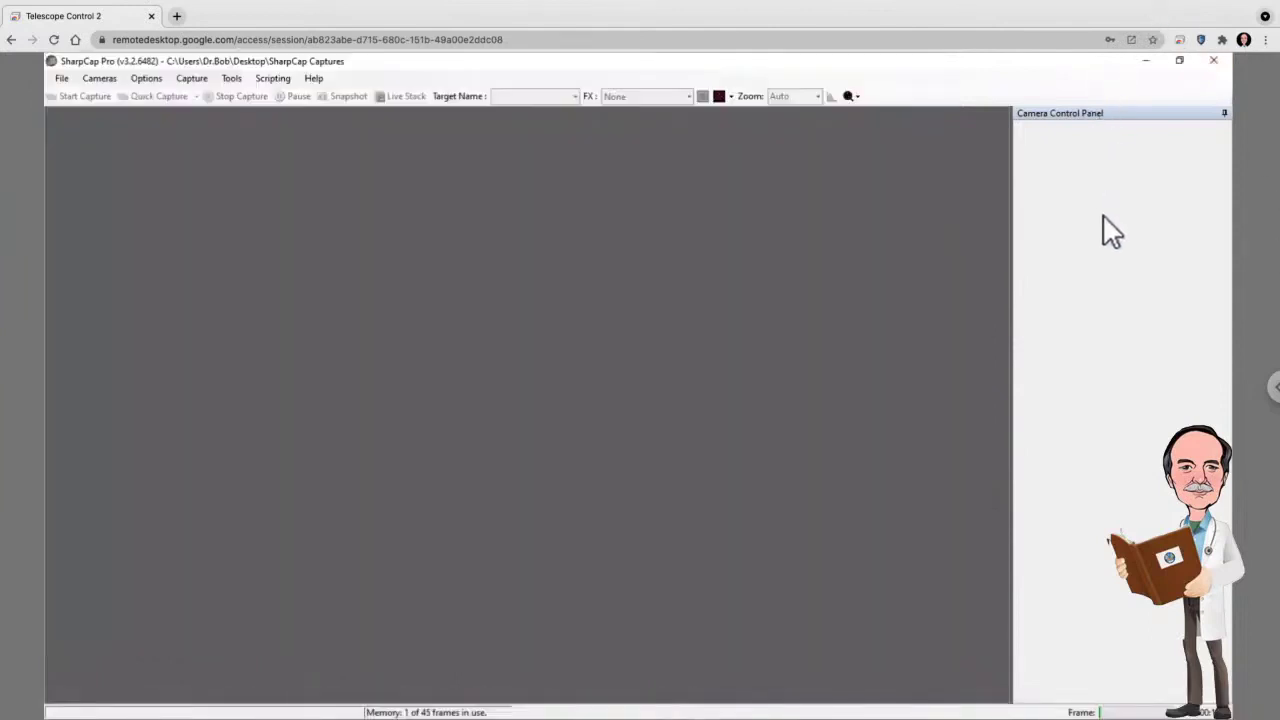
{"action": "left_click", "coordinate": [99, 78]}
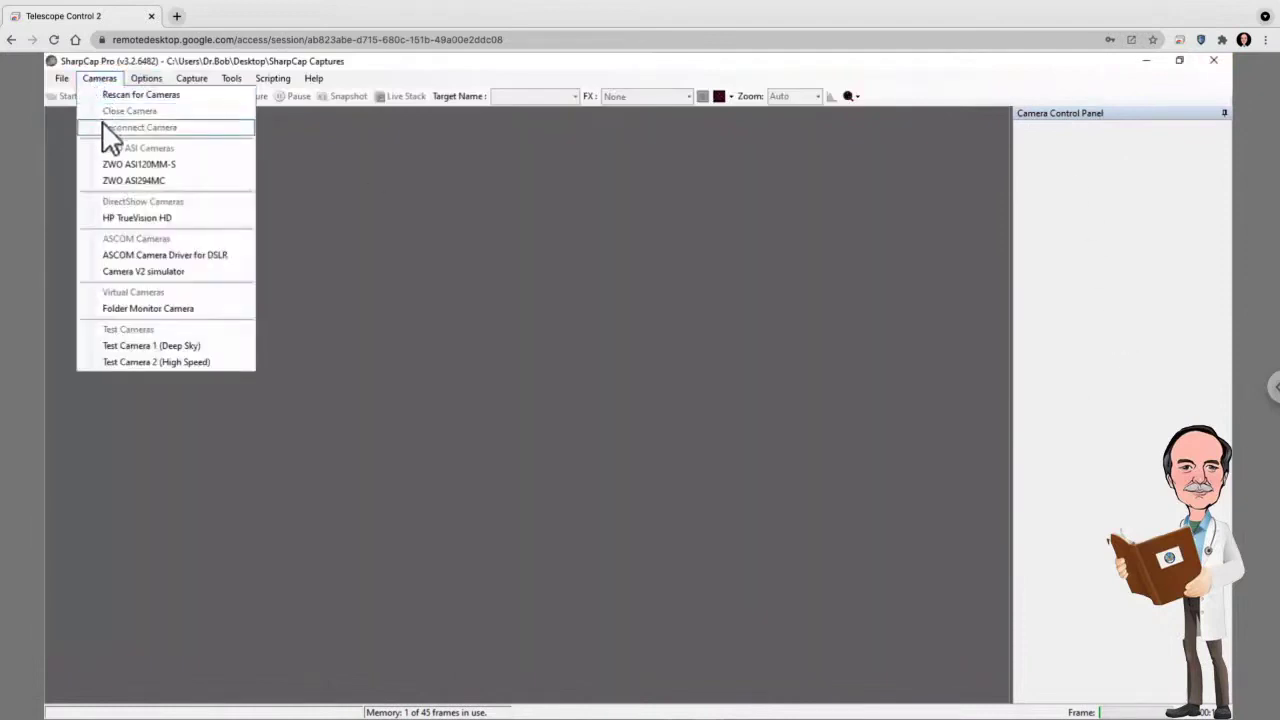
{"action": "left_click", "coordinate": [121, 182]}
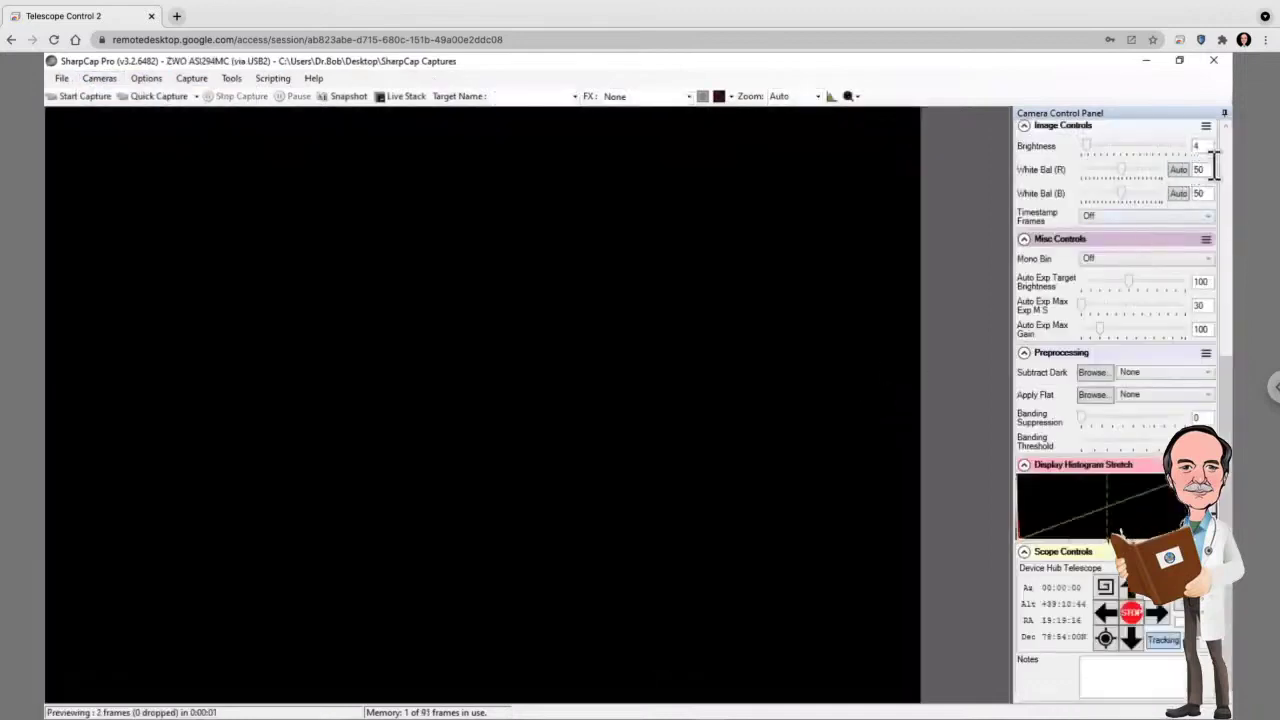
{"action": "scroll", "coordinate": [1227, 207], "scroll_direction": "up", "scroll_amount": 5}
{"action": "left_click", "coordinate": [1178, 171]}
{"action": "left_click", "coordinate": [1119, 218]}
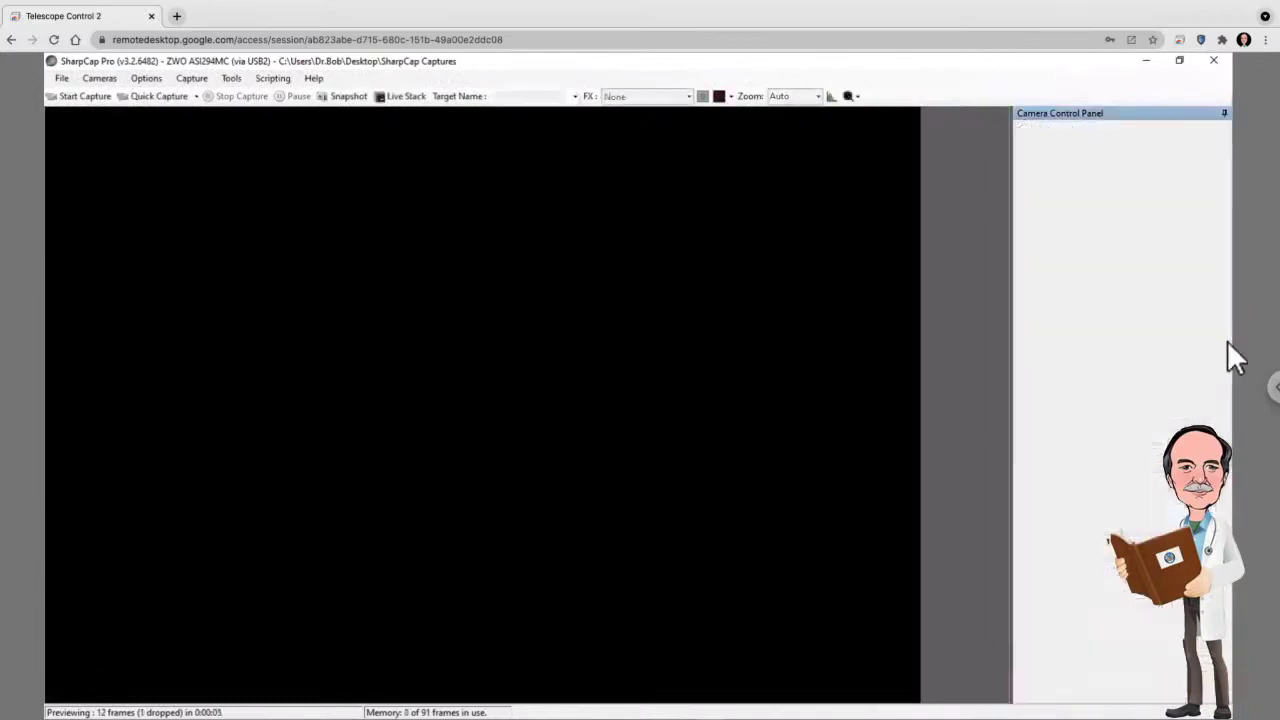
Step: Set the camera exposure to 1/2 s and raise the gain close to its maximum
{"action": "left_click", "coordinate": [1117, 351]}
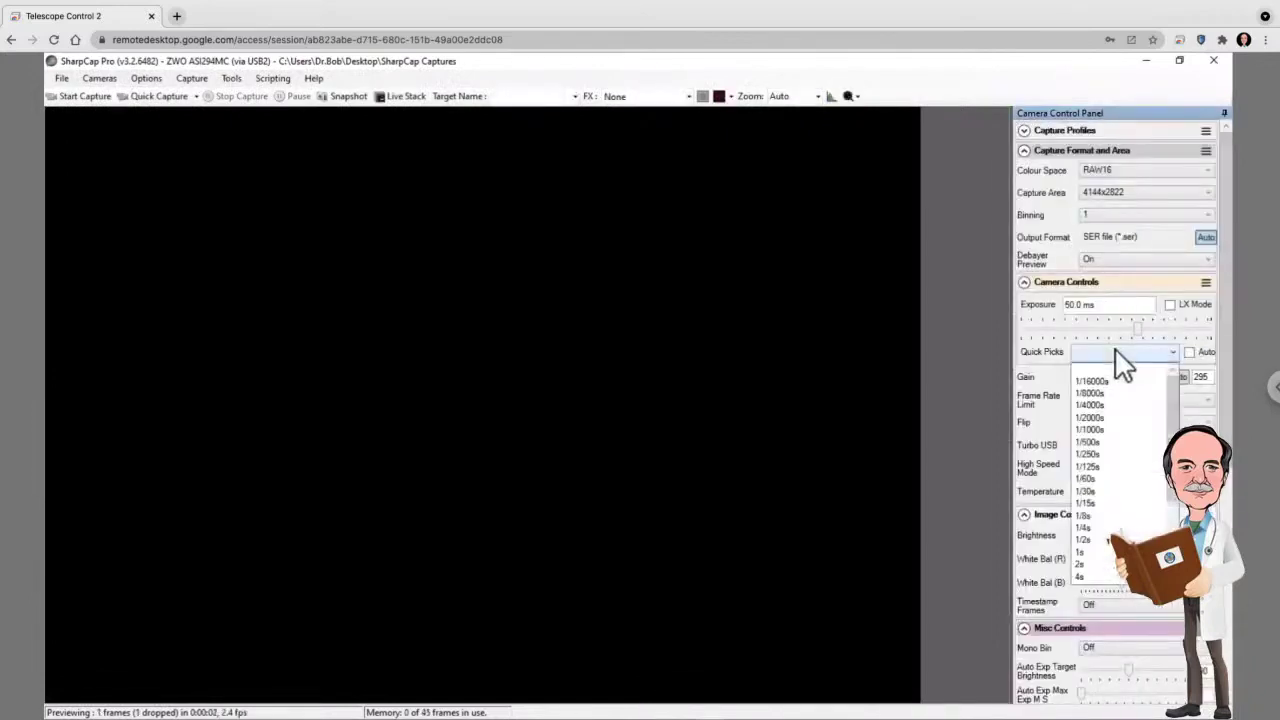
{"action": "left_click", "coordinate": [1085, 540]}
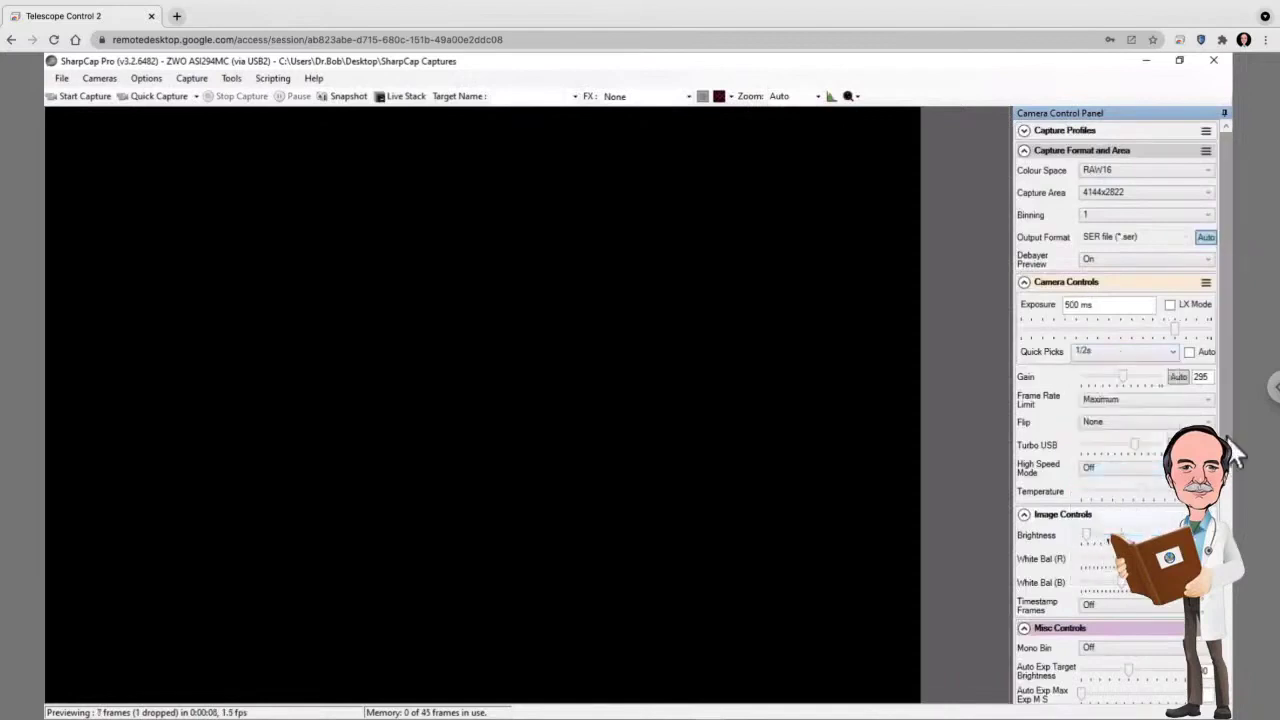
{"action": "left_click_drag", "start_coordinate": [1122, 377], "coordinate": [1143, 377]}
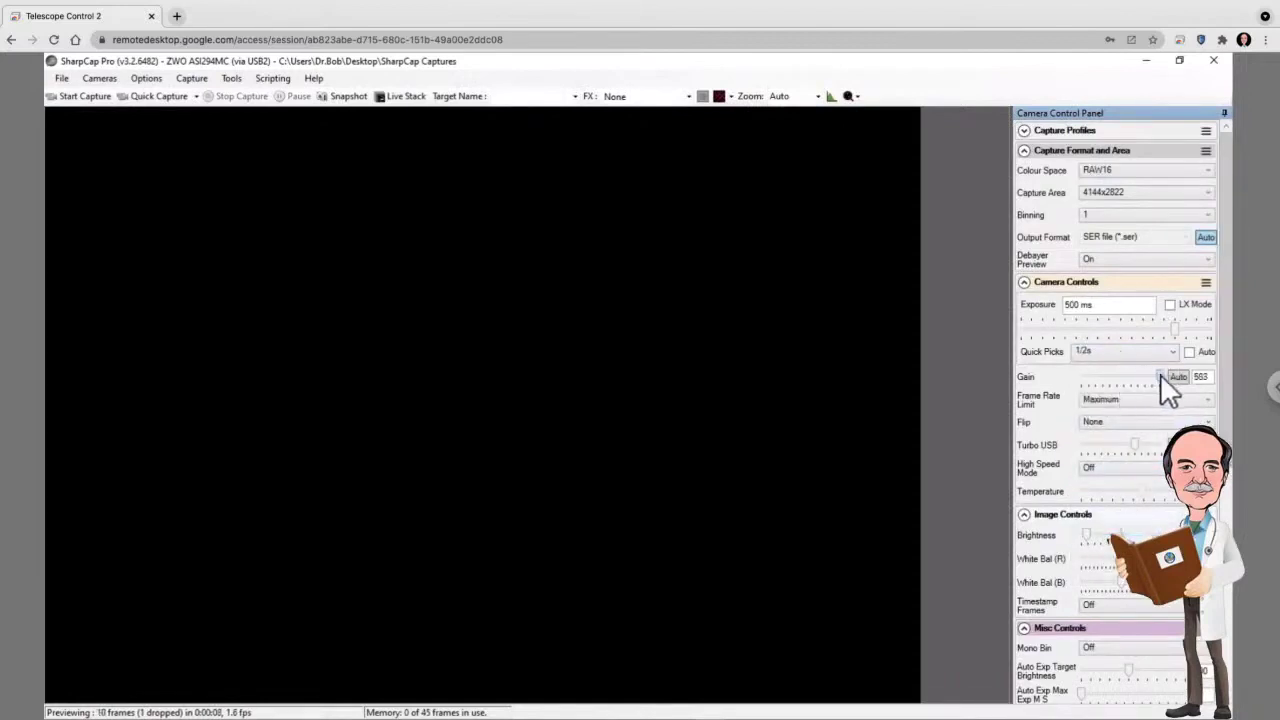
Step: Stretch the display histogram to brighten the faint stars in the camera preview
{"action": "left_click", "coordinate": [1185, 236]}
{"action": "left_click", "coordinate": [1135, 264]}
{"action": "left_click", "coordinate": [1231, 582]}
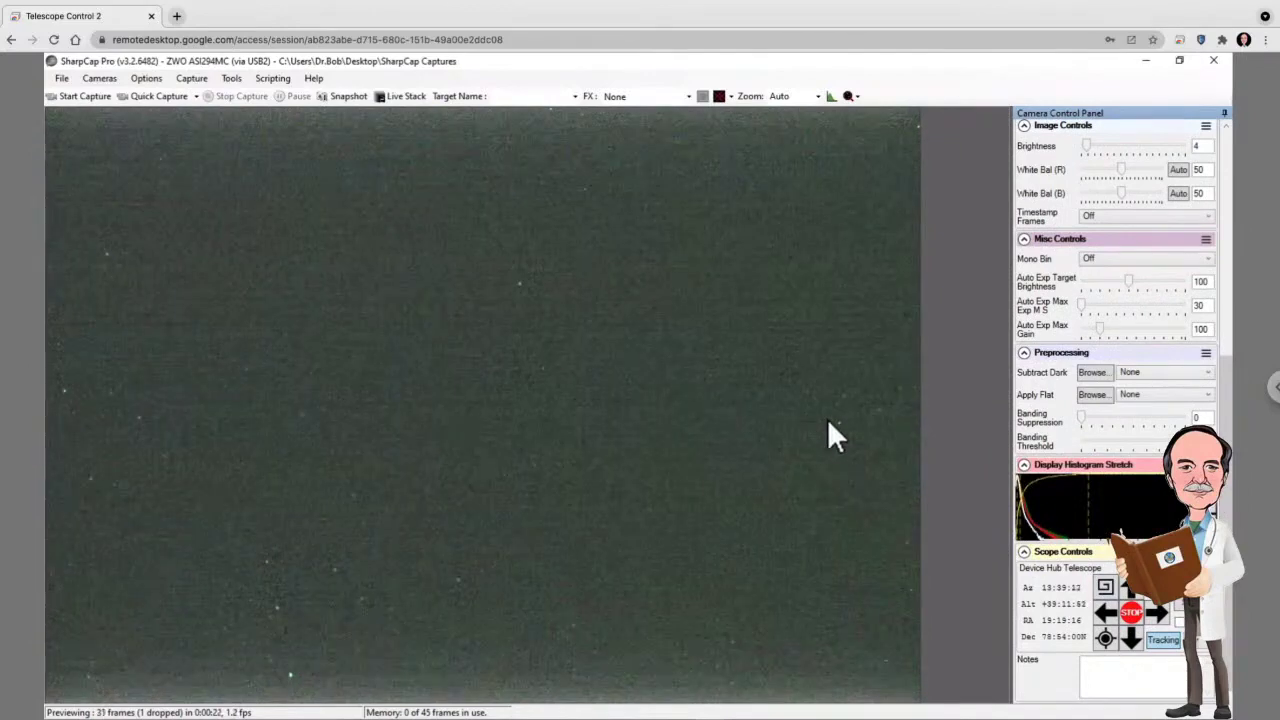
Step: Switch back to Stellarium's view of the northern sky around the telescope marker
{"action": "mouse_move", "coordinate": [827, 719]}
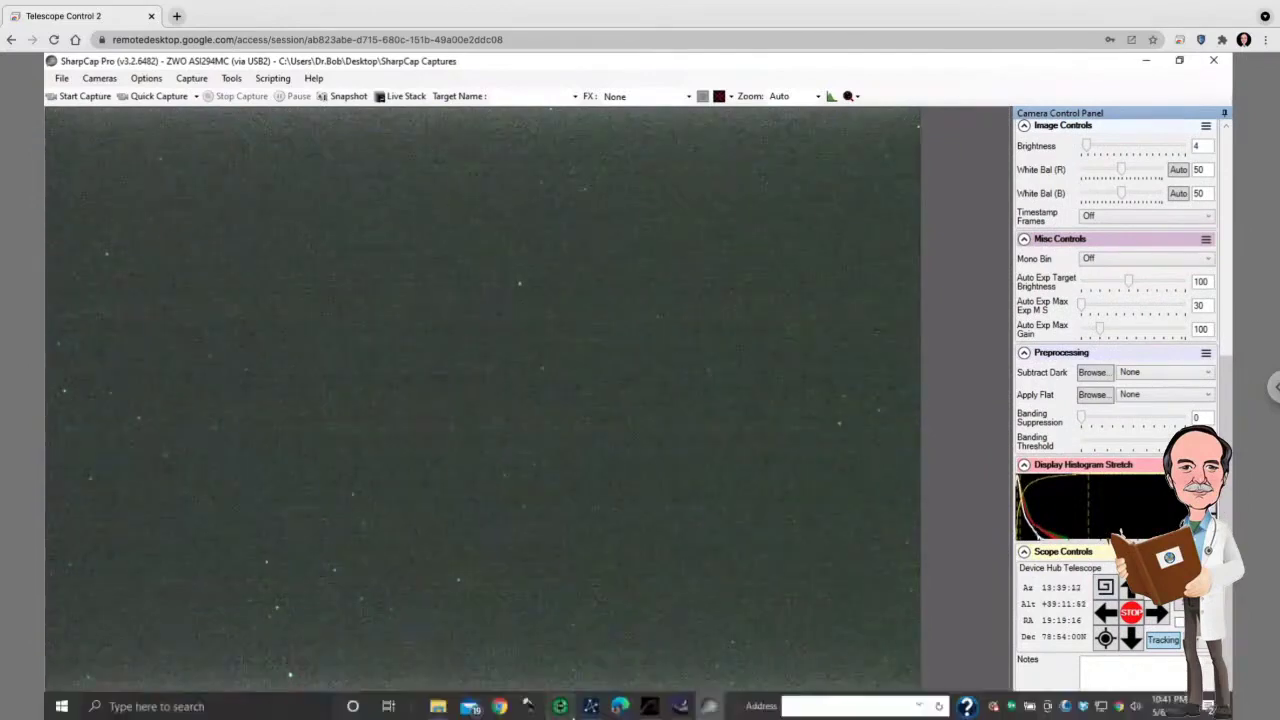
{"action": "left_click", "coordinate": [680, 707]}
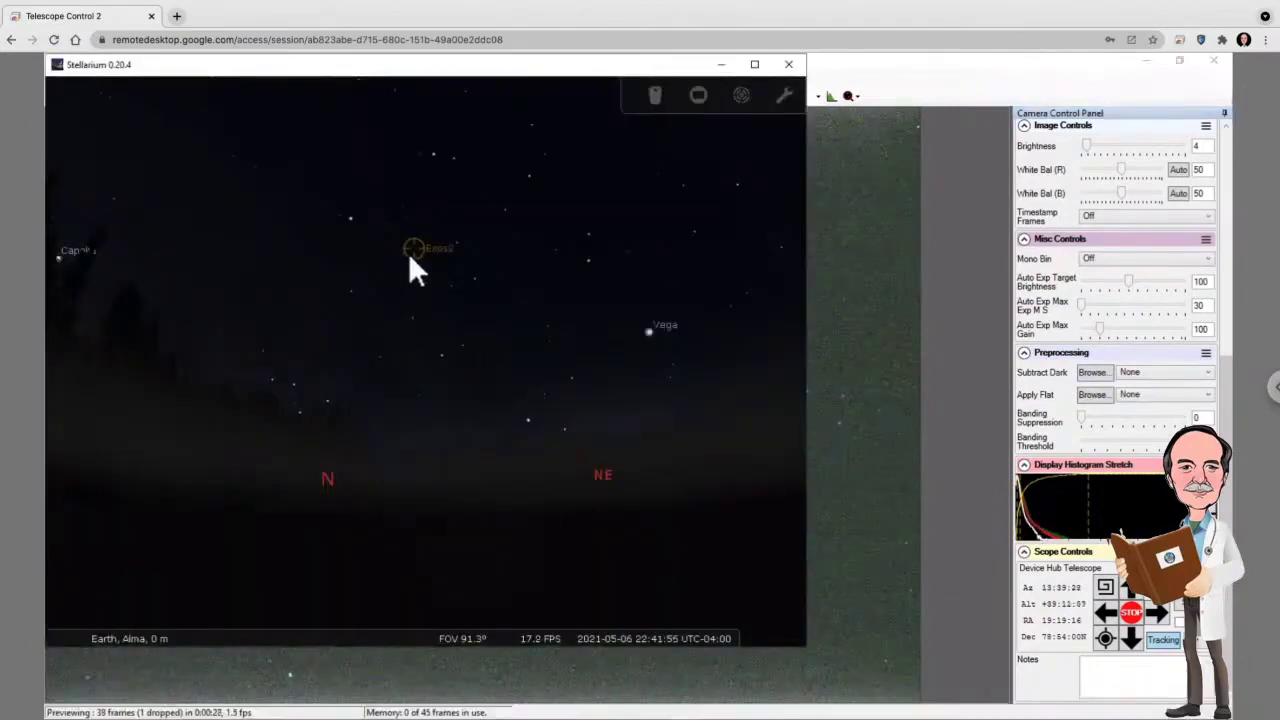